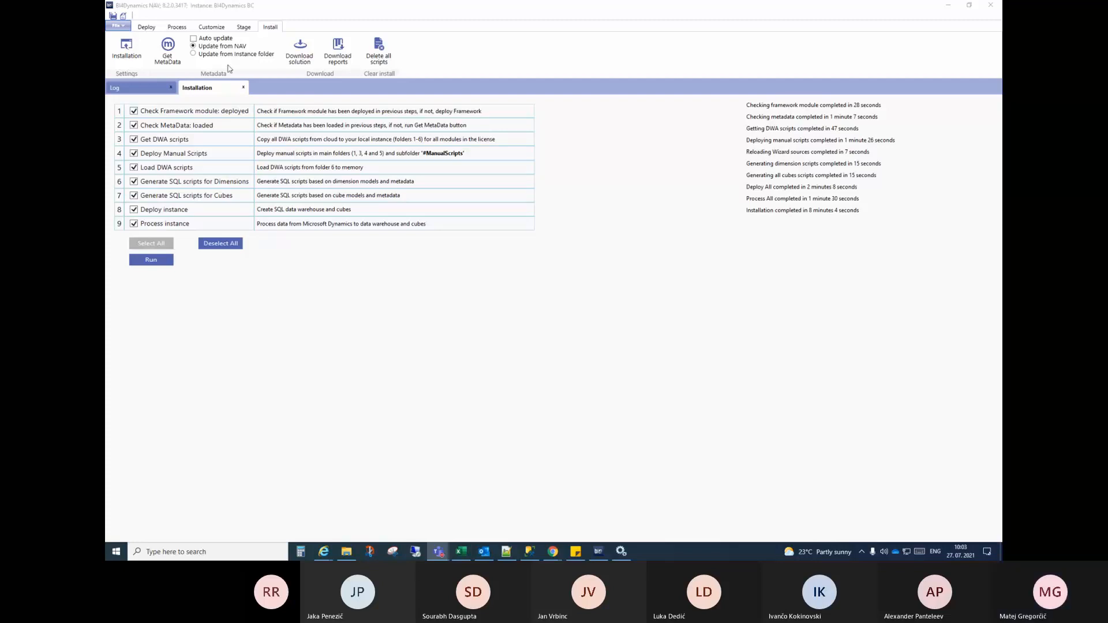
Switch to SQL Server Management Studio and refresh the Databases folder of the first SQL Server instance
{"action": "left_click", "coordinate": [146, 28]}
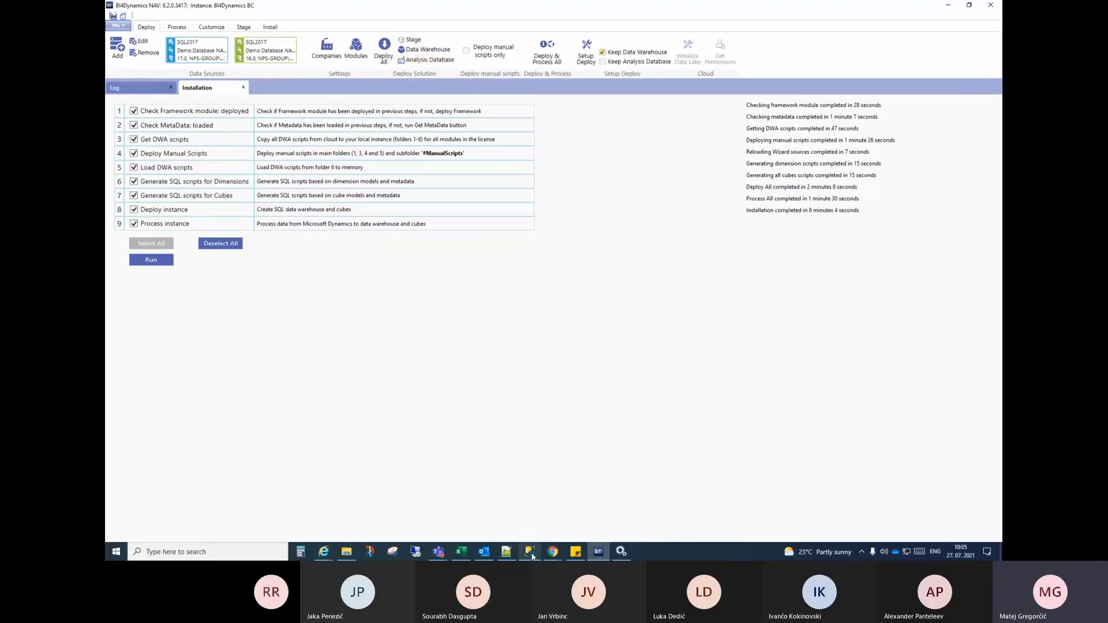
{"action": "mouse_move", "coordinate": [532, 555]}
{"action": "left_click", "coordinate": [537, 554]}
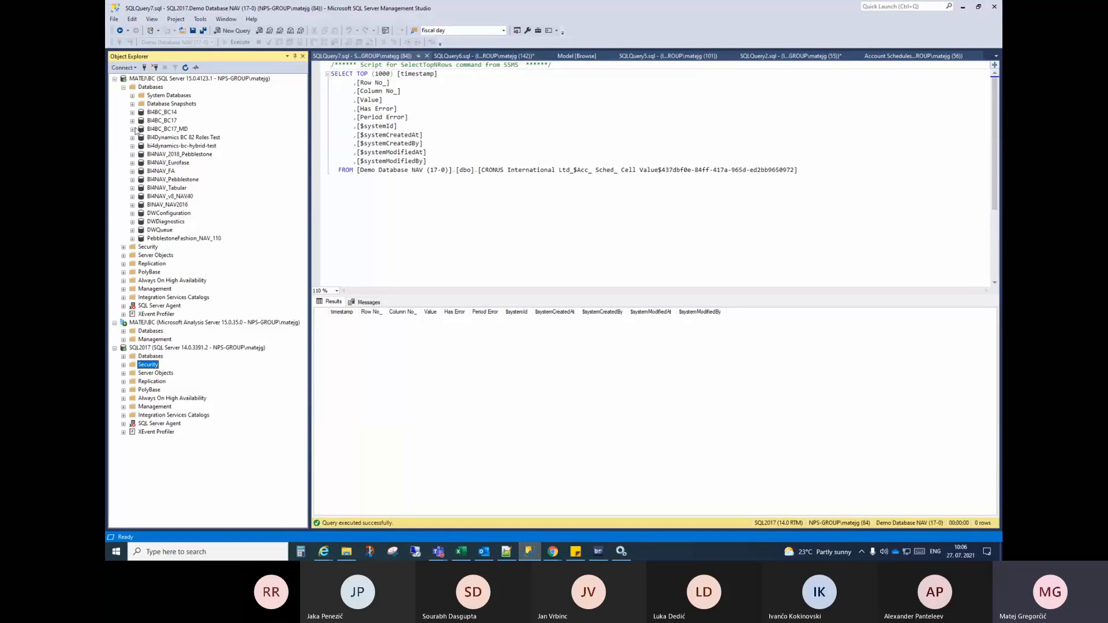
{"action": "left_click", "coordinate": [153, 87]}
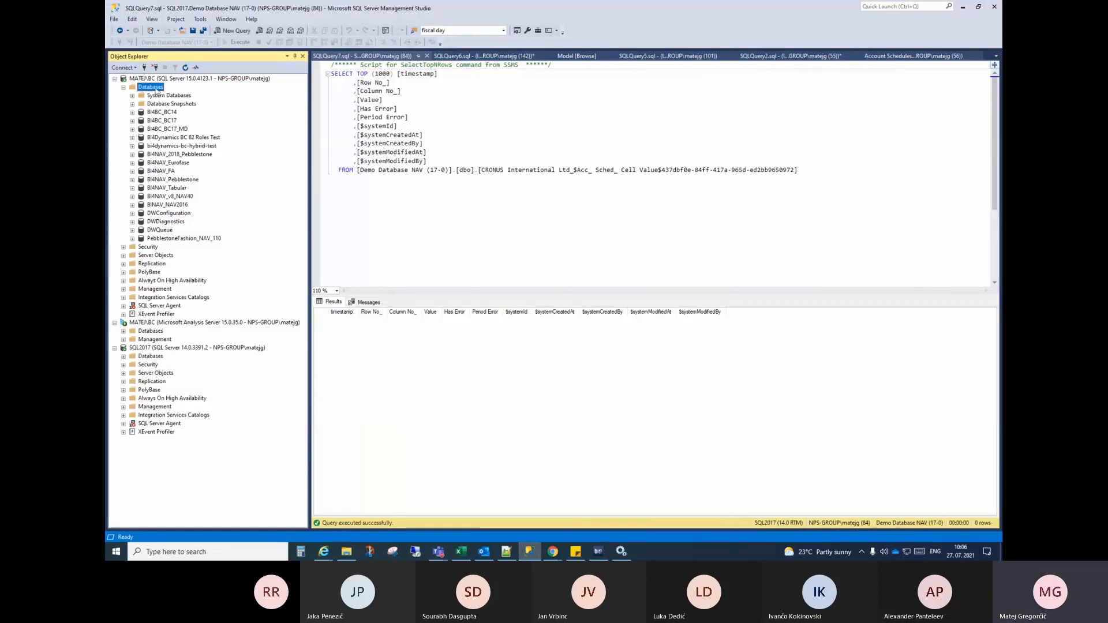
{"action": "left_click", "coordinate": [186, 68]}
Expand the BI4Dynamics BC database and its Tables folder
{"action": "left_click", "coordinate": [157, 136]}
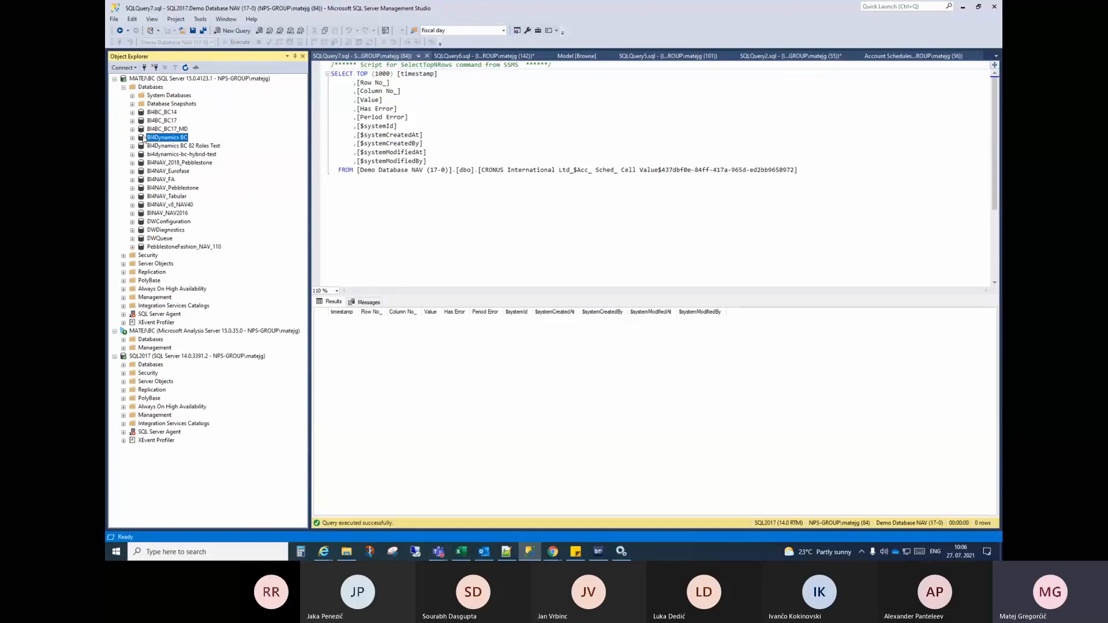
{"action": "left_click", "coordinate": [133, 138]}
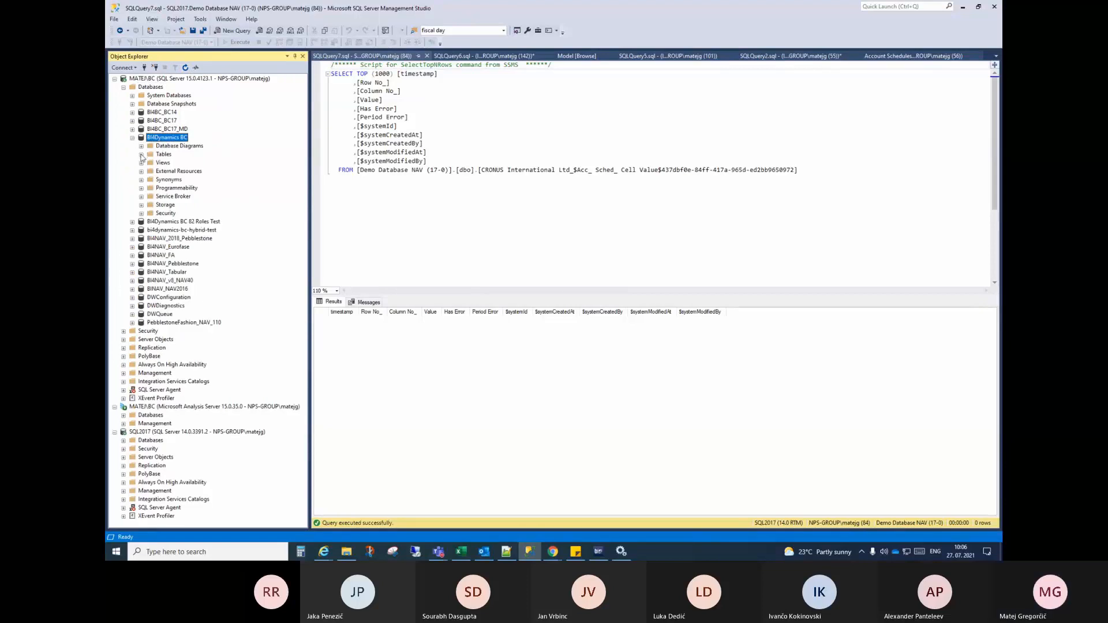
{"action": "left_click", "coordinate": [141, 155]}
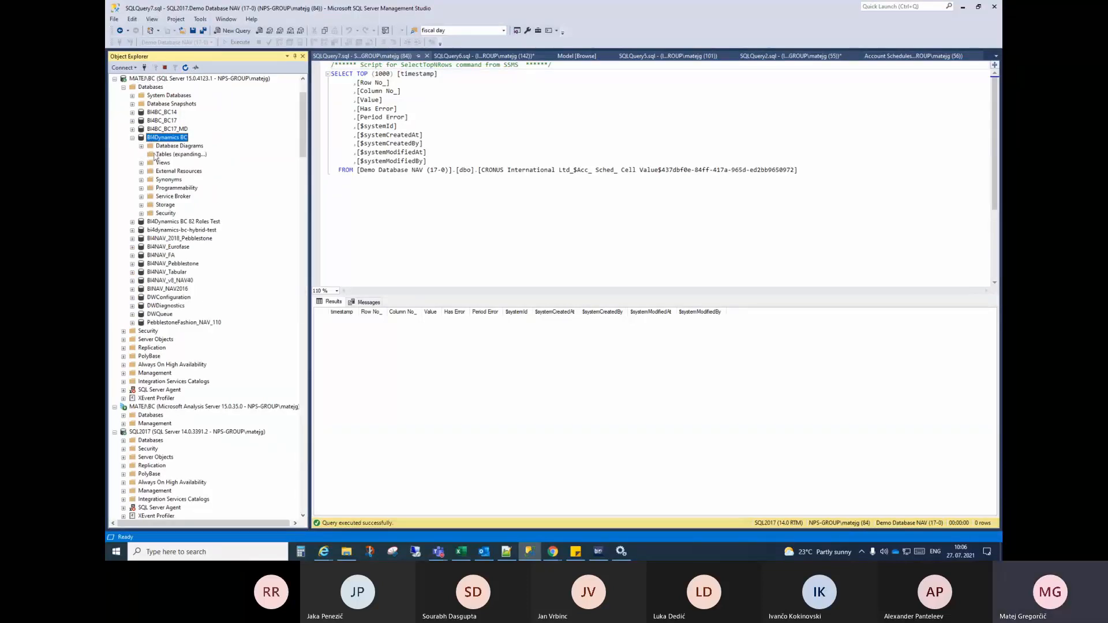
Look through the dimension (dim) and fact tables of the BI4Dynamics BC database
{"action": "scroll", "coordinate": [196, 168], "scroll_direction": "up", "scroll_amount": 2}
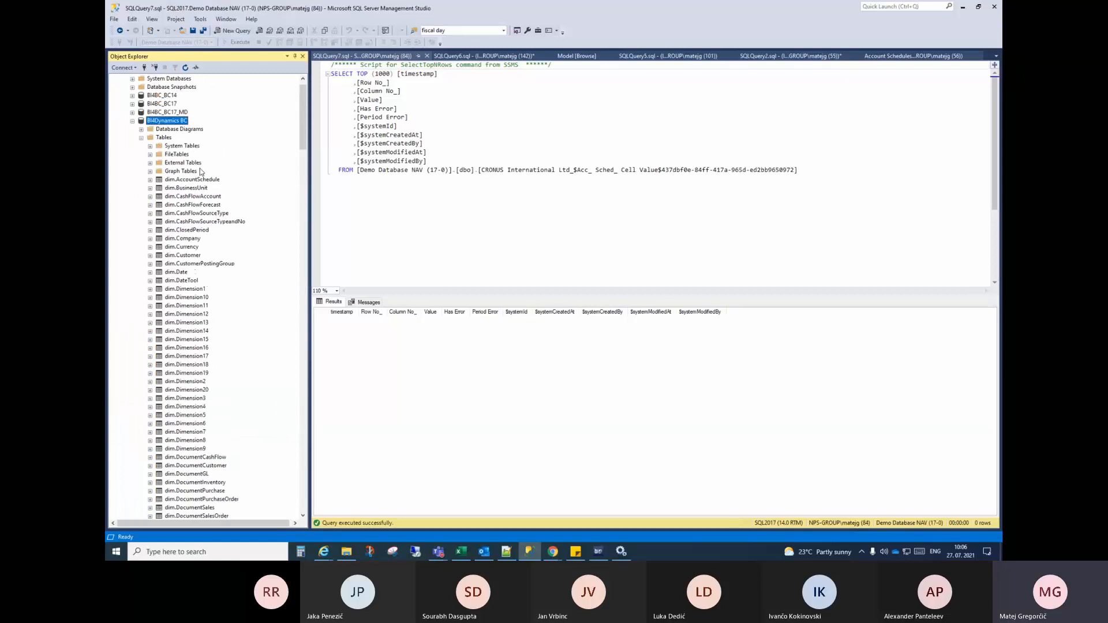
{"action": "scroll", "coordinate": [212, 225], "scroll_direction": "down", "scroll_amount": 4}
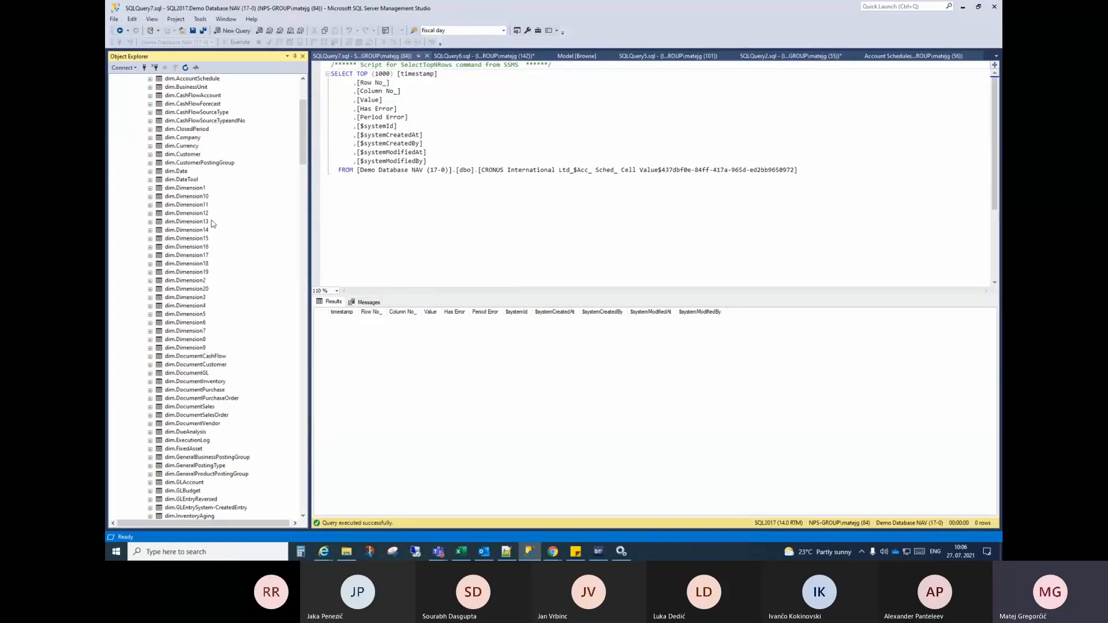
{"action": "scroll", "coordinate": [202, 224], "scroll_direction": "down", "scroll_amount": 20}
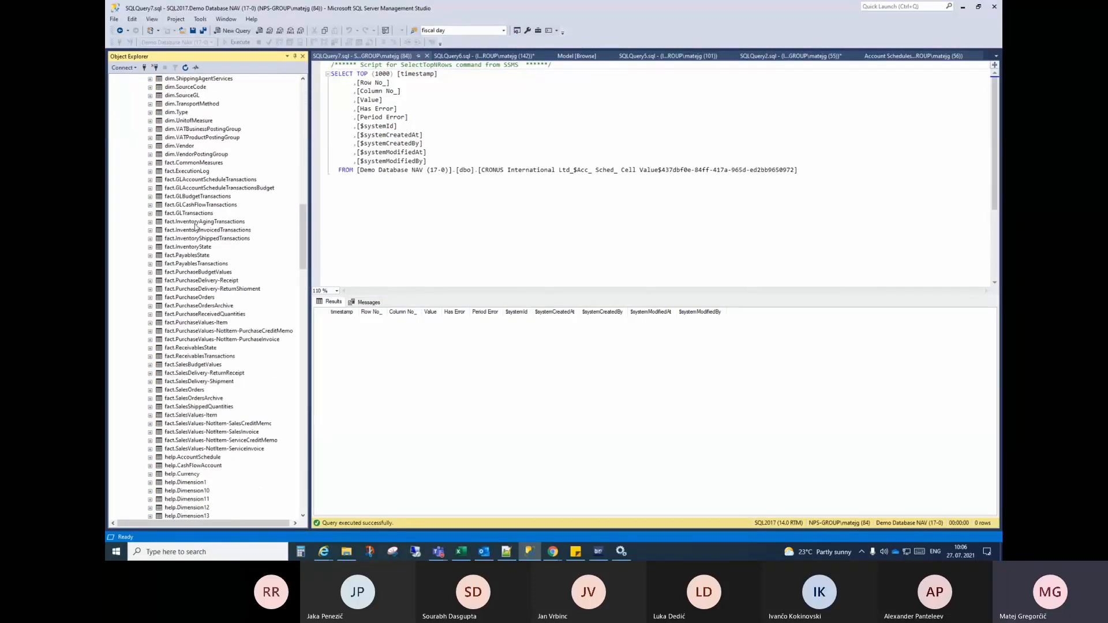
{"action": "scroll", "coordinate": [195, 226], "scroll_direction": "up", "scroll_amount": 6}
{"action": "scroll", "coordinate": [195, 226], "scroll_direction": "down", "scroll_amount": 12}
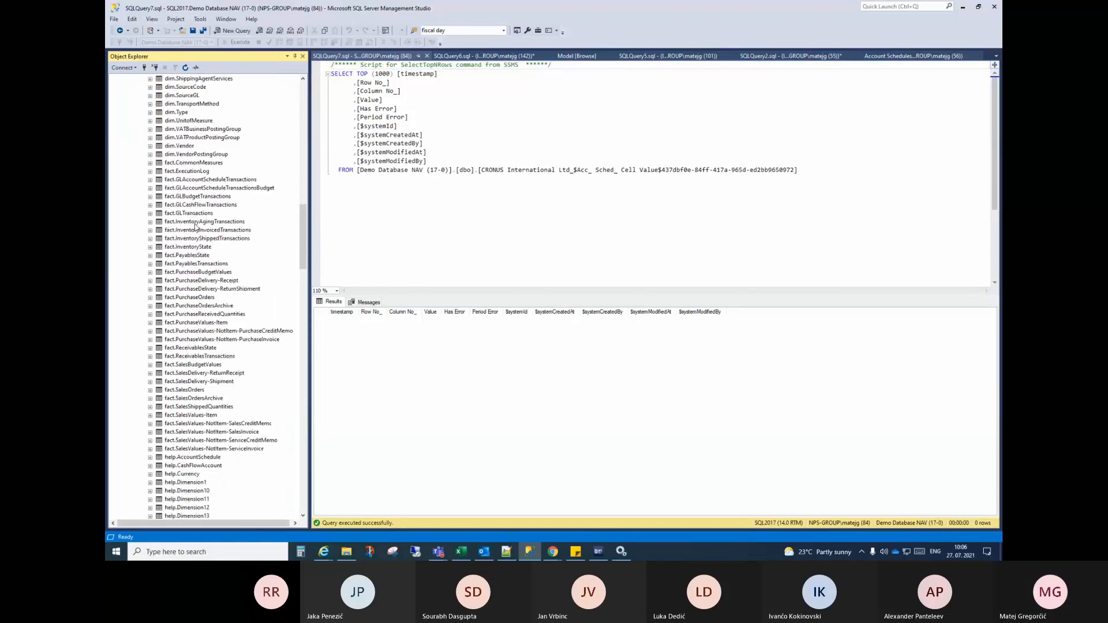
{"action": "scroll", "coordinate": [195, 227], "scroll_direction": "up", "scroll_amount": 12}
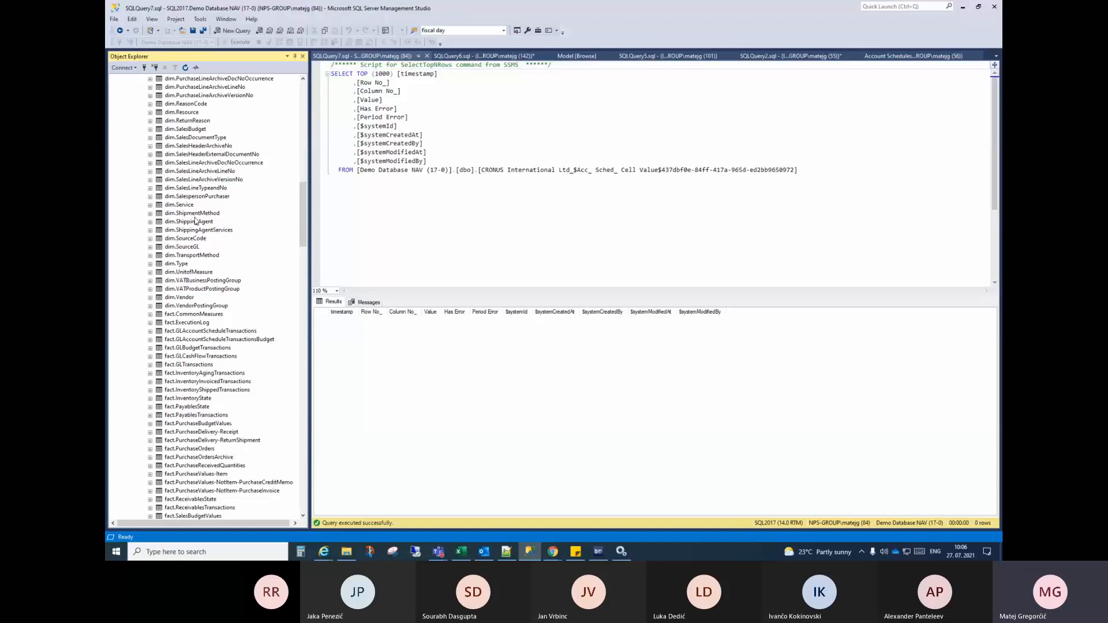
{"action": "left_click", "coordinate": [186, 182]}
{"action": "scroll", "coordinate": [187, 186], "scroll_direction": "down", "scroll_amount": 6}
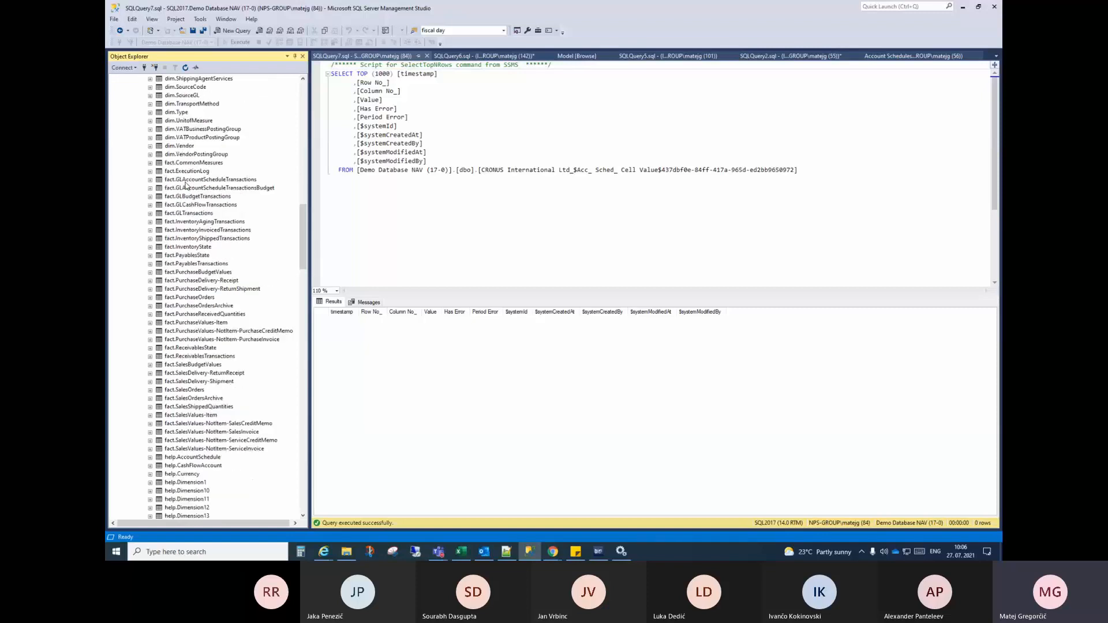
{"action": "left_click", "coordinate": [190, 248]}
{"action": "scroll", "coordinate": [191, 250], "scroll_direction": "down", "scroll_amount": 2}
{"action": "scroll", "coordinate": [191, 249], "scroll_direction": "down", "scroll_amount": 8}
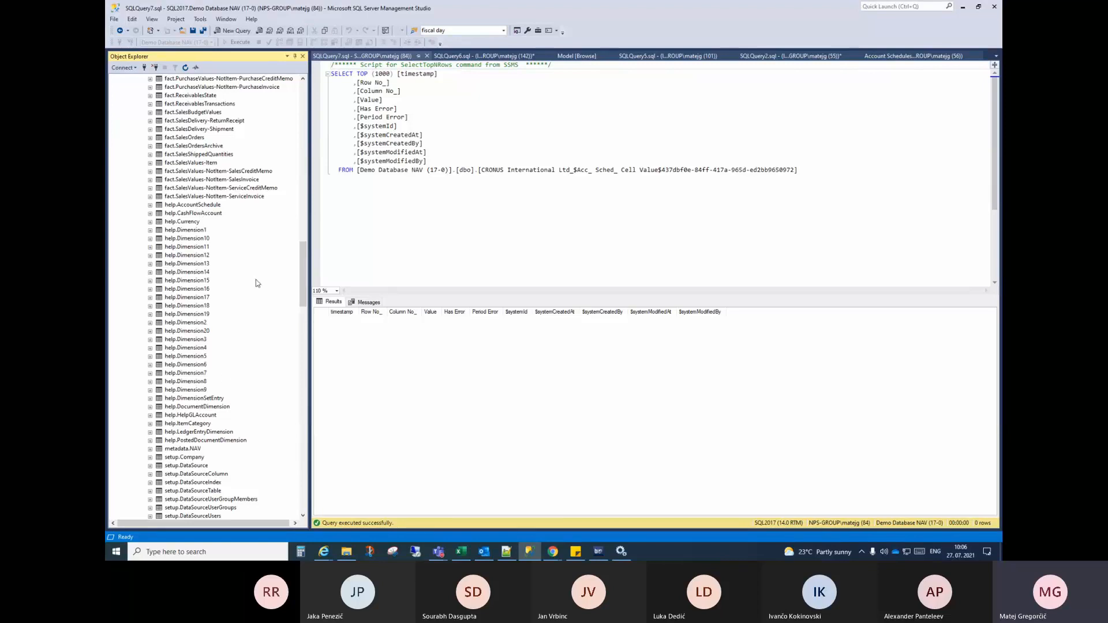
Examine the help, setup and stage tables of BI4Dynamics BC, including stage.Business Unit and stage.Customer
{"action": "left_click", "coordinate": [179, 231]}
{"action": "scroll", "coordinate": [196, 249], "scroll_direction": "down", "scroll_amount": 2}
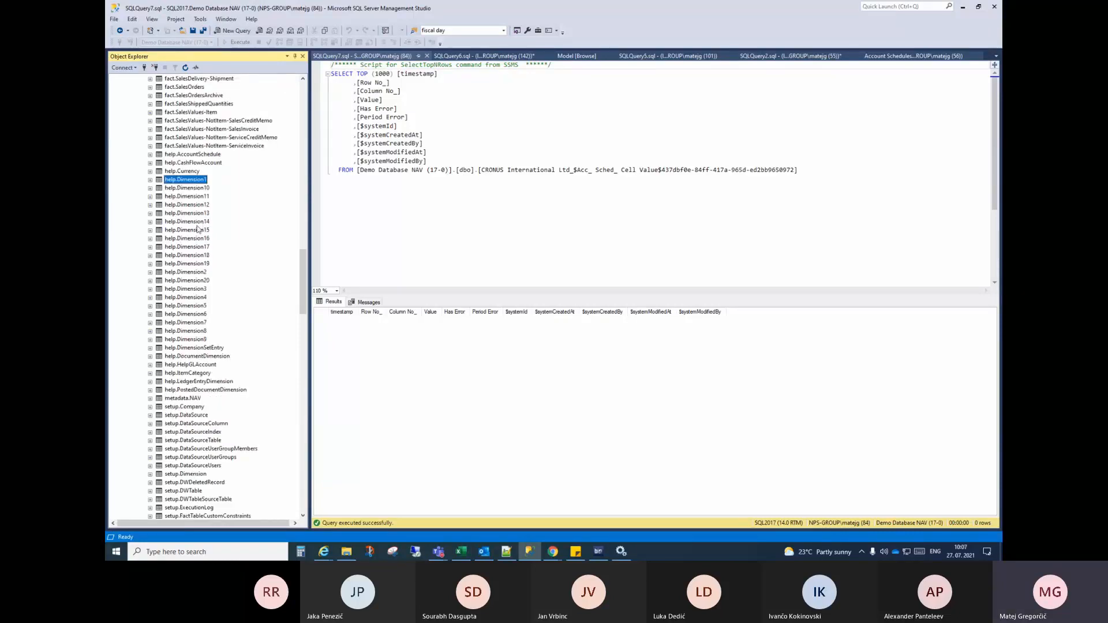
{"action": "scroll", "coordinate": [194, 249], "scroll_direction": "down", "scroll_amount": 8}
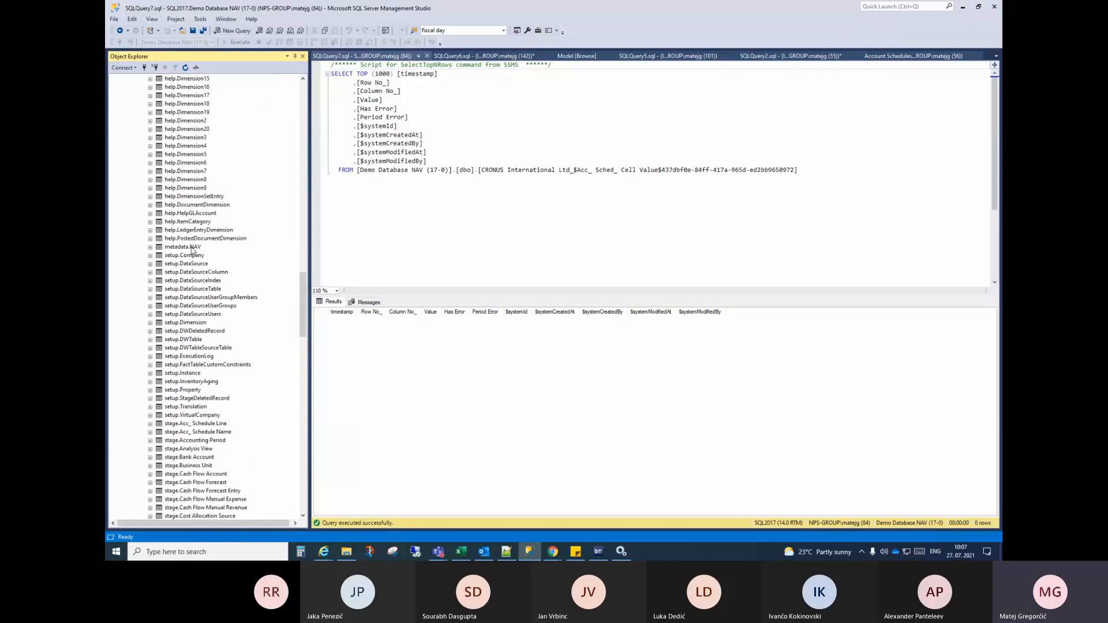
{"action": "scroll", "coordinate": [179, 248], "scroll_direction": "down", "scroll_amount": 4}
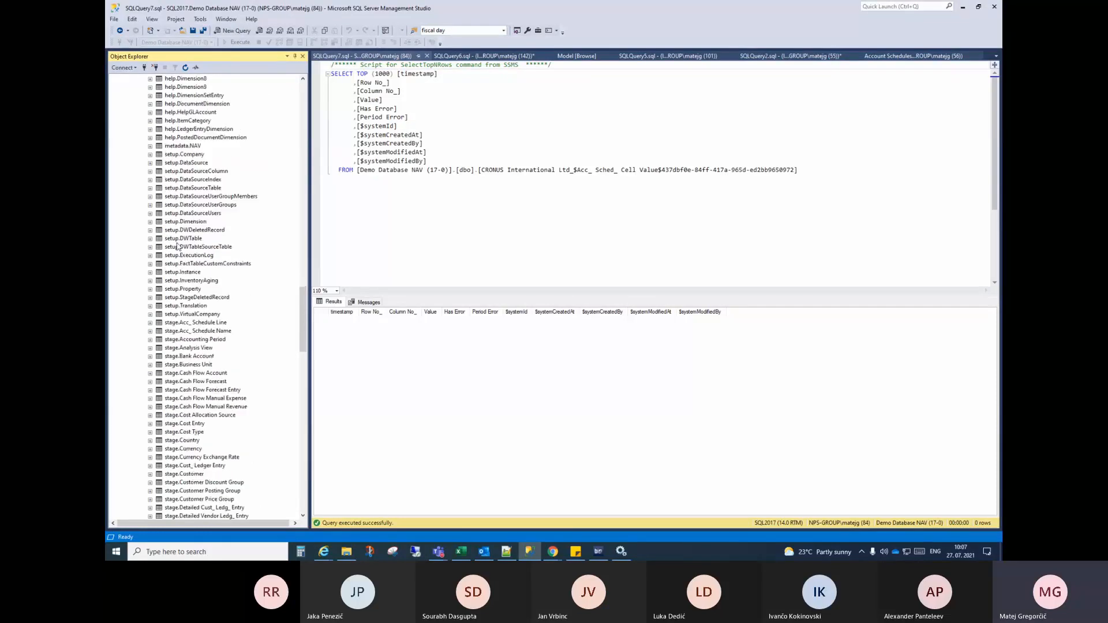
{"action": "left_click", "coordinate": [180, 255]}
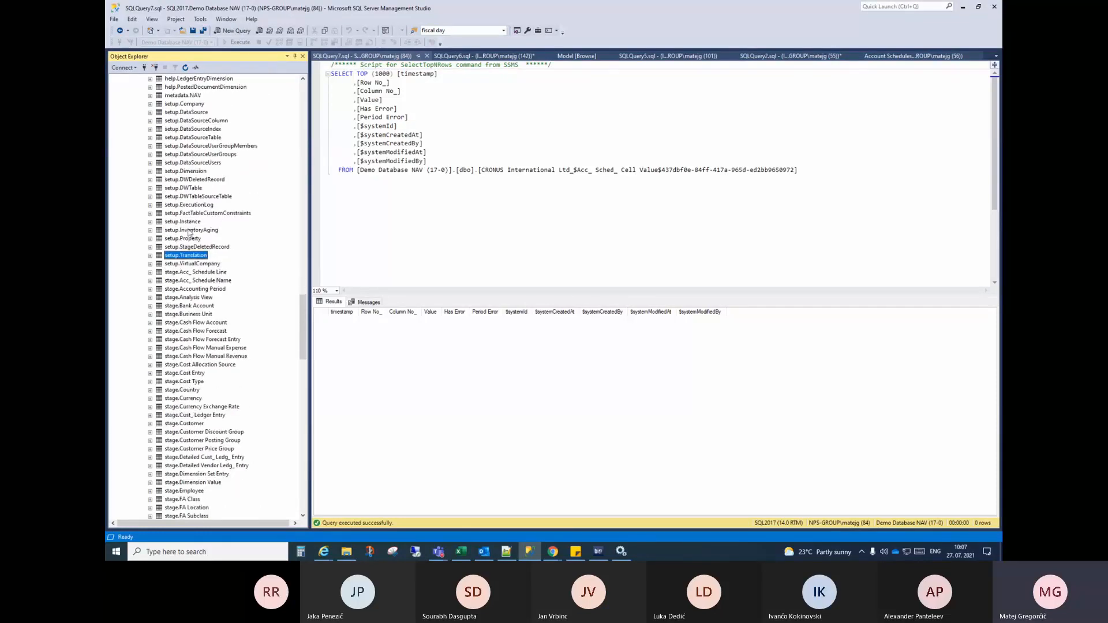
{"action": "left_click", "coordinate": [182, 272]}
{"action": "scroll", "coordinate": [201, 278], "scroll_direction": "down", "scroll_amount": 4}
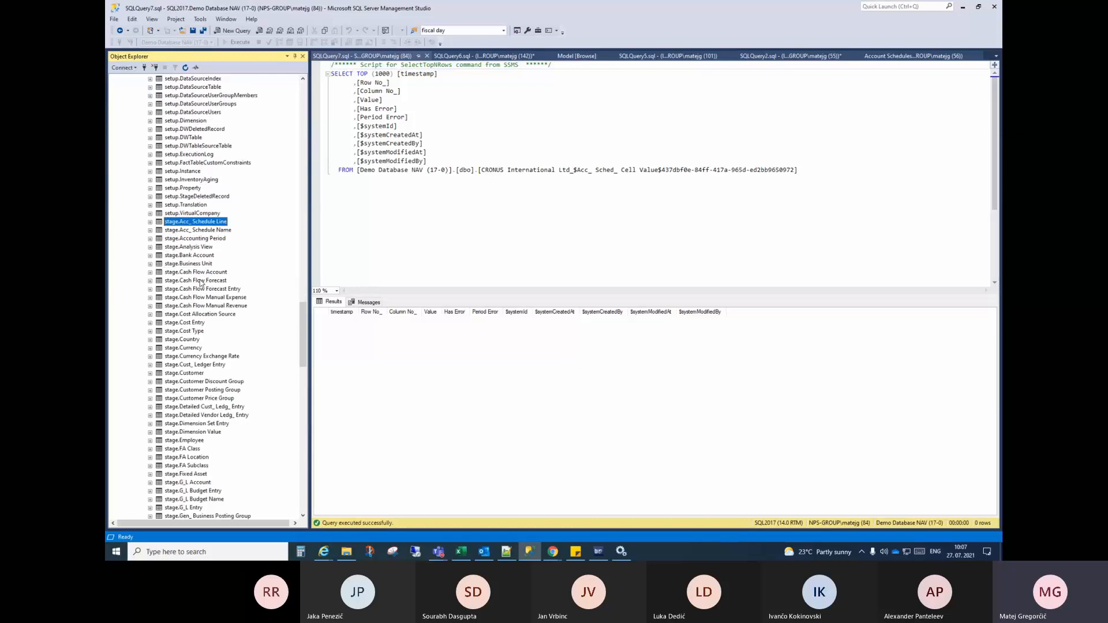
{"action": "scroll", "coordinate": [201, 278], "scroll_direction": "down", "scroll_amount": 4}
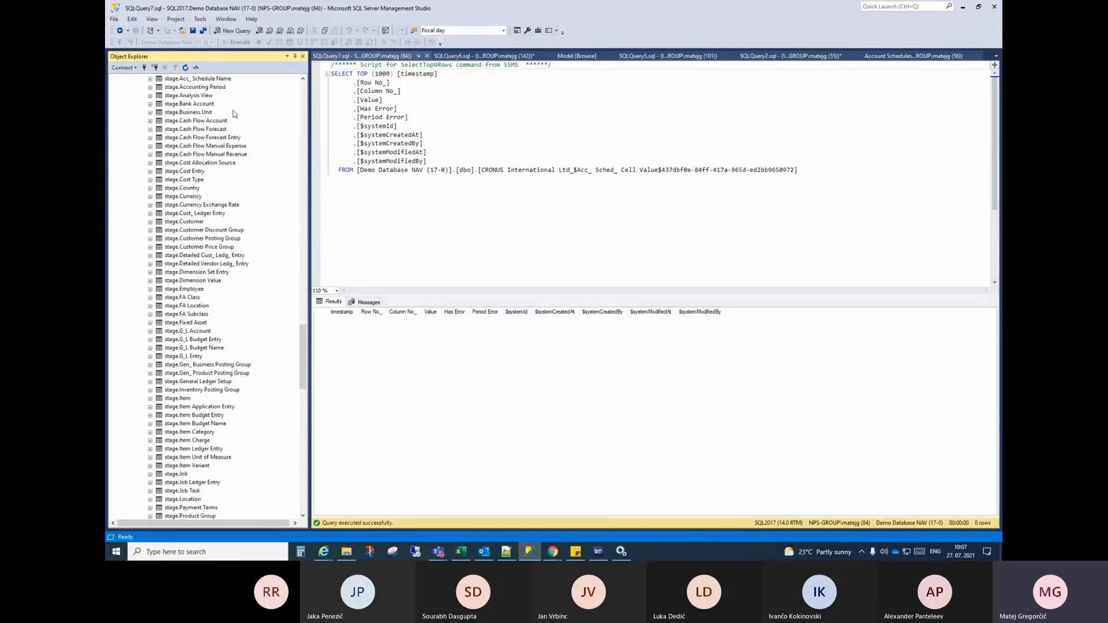
{"action": "left_click", "coordinate": [188, 113]}
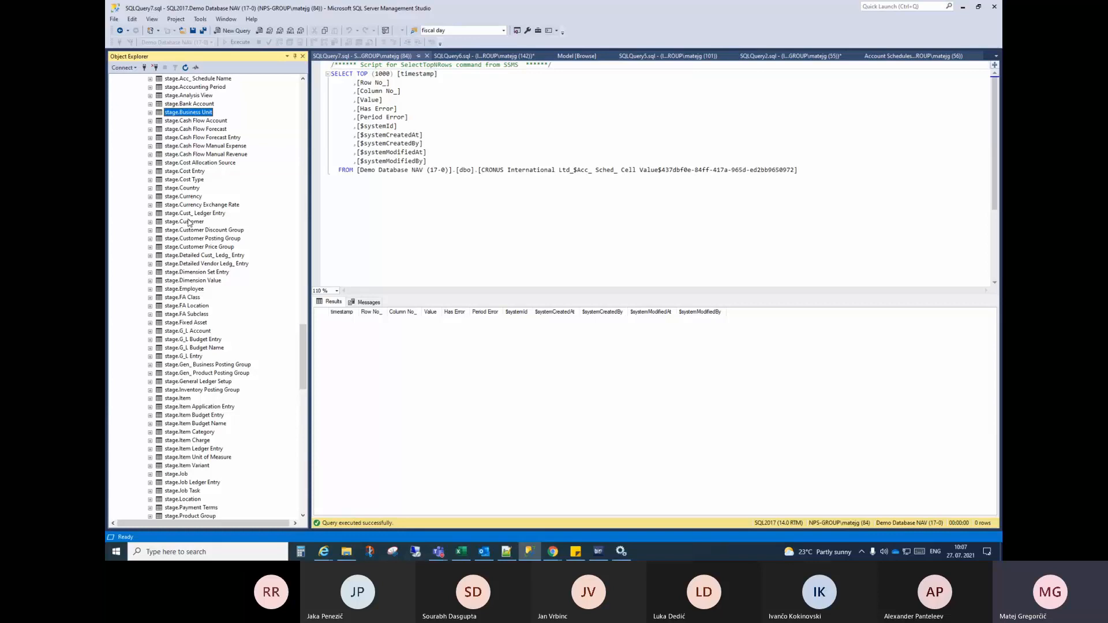
{"action": "left_click", "coordinate": [185, 222]}
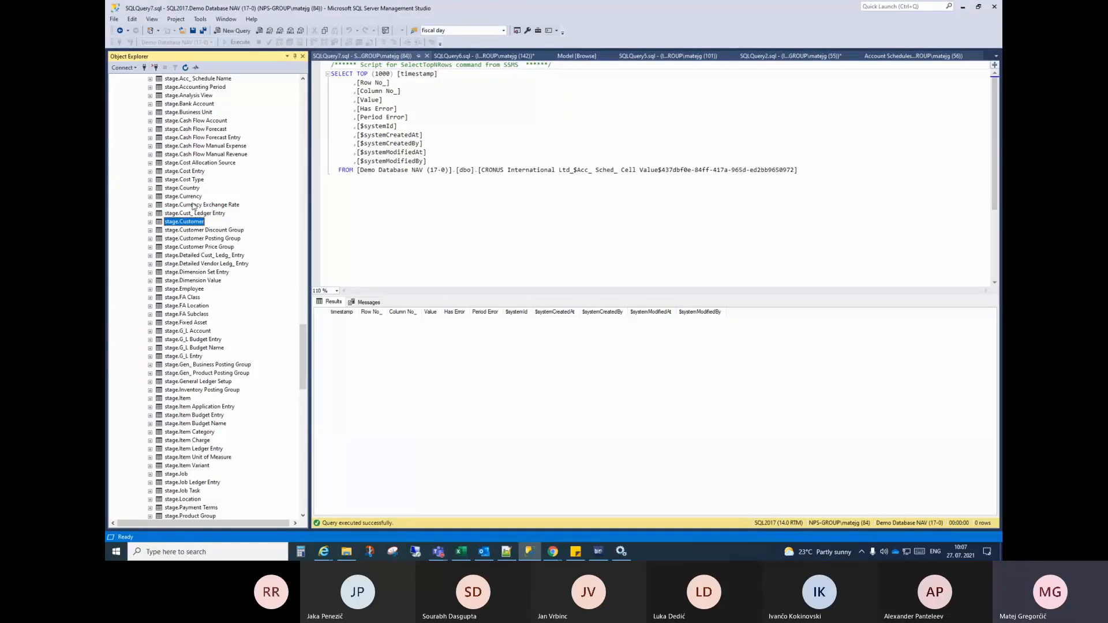
Expand the SQL2017 server's databases and apply a name filter to the tables of Demo Database NAV (17-0)
{"action": "left_click_drag", "start_coordinate": [301, 363], "coordinate": [293, 490]}
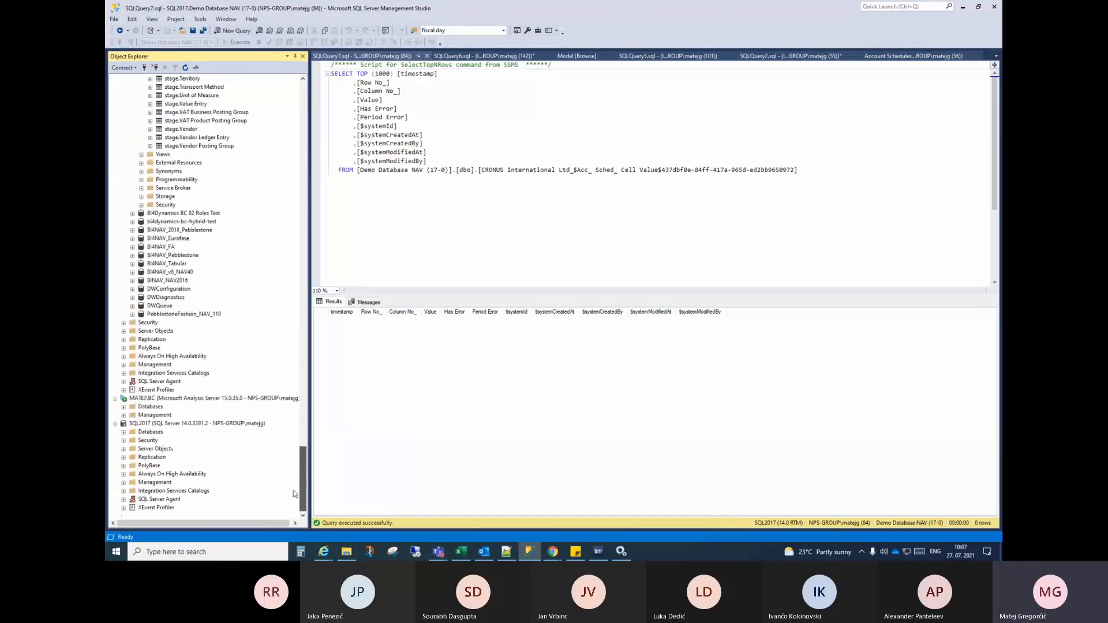
{"action": "left_click", "coordinate": [123, 433]}
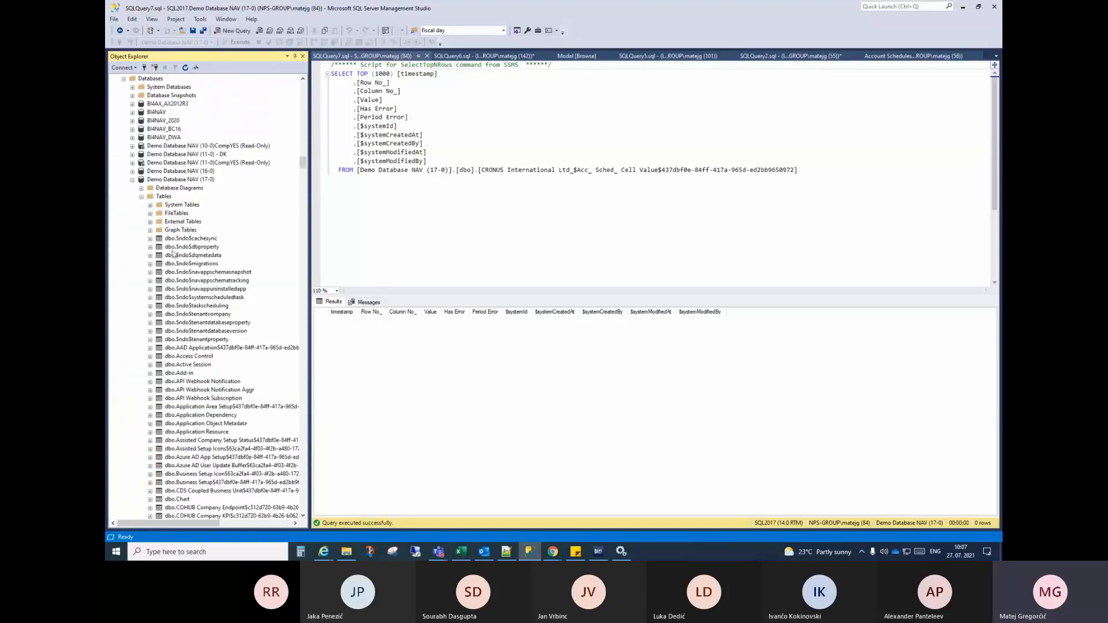
{"action": "right_click", "coordinate": [165, 196]}
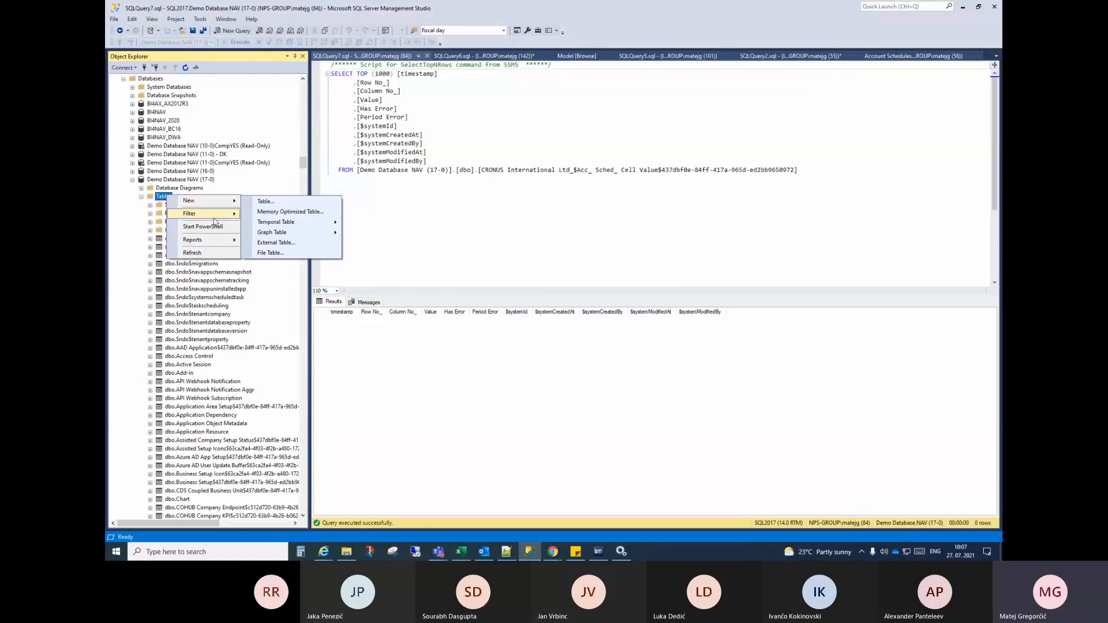
{"action": "left_click", "coordinate": [272, 224]}
{"action": "left_click", "coordinate": [606, 233]}
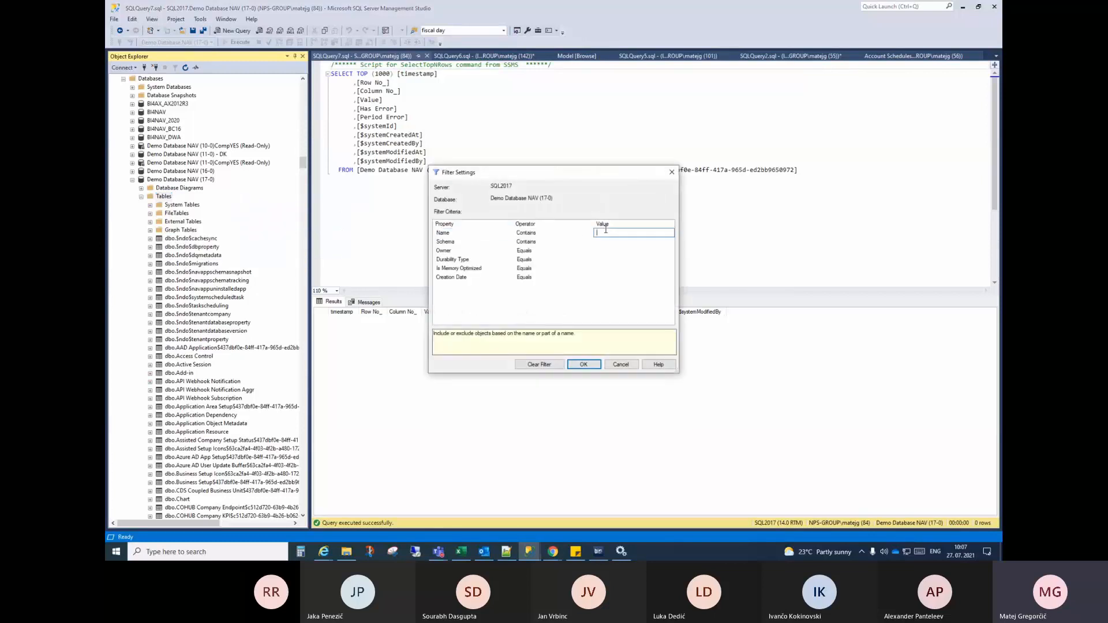
{"action": "type", "text": "Customer"}
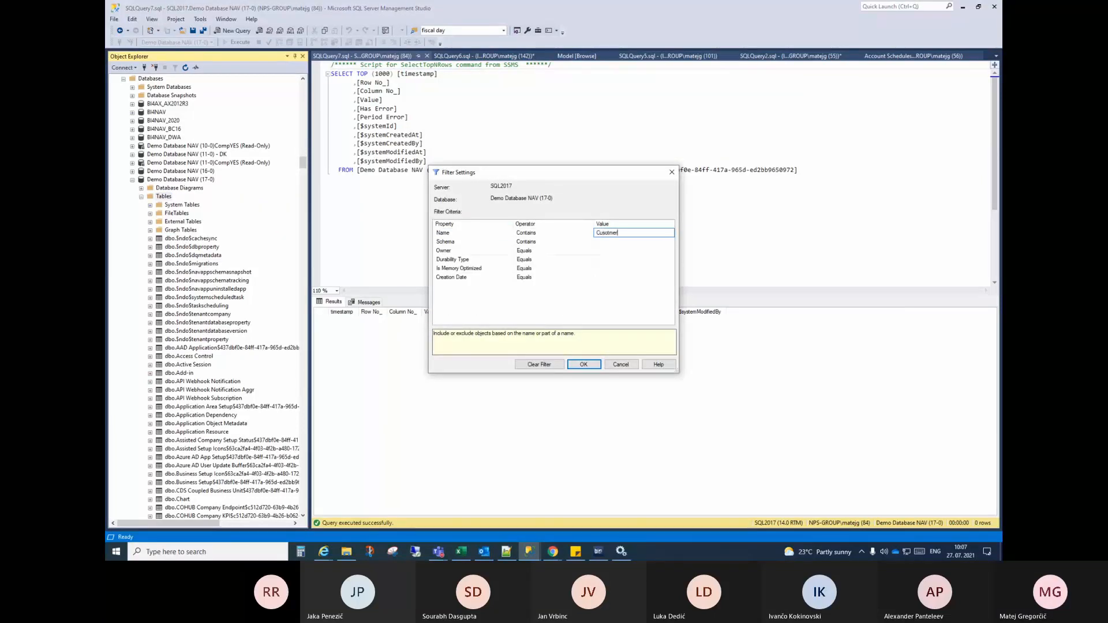
{"action": "left_click", "coordinate": [590, 366]}
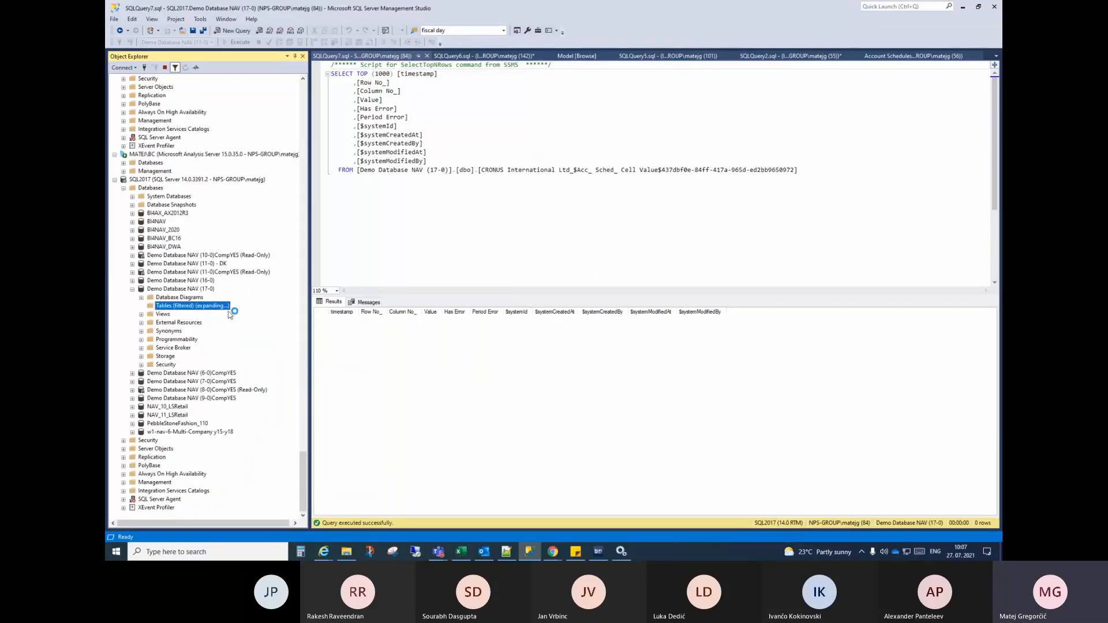
Correct the name filter on the Demo Database NAV (17-0) tables to contain "Customer"
{"action": "right_click", "coordinate": [173, 308]}
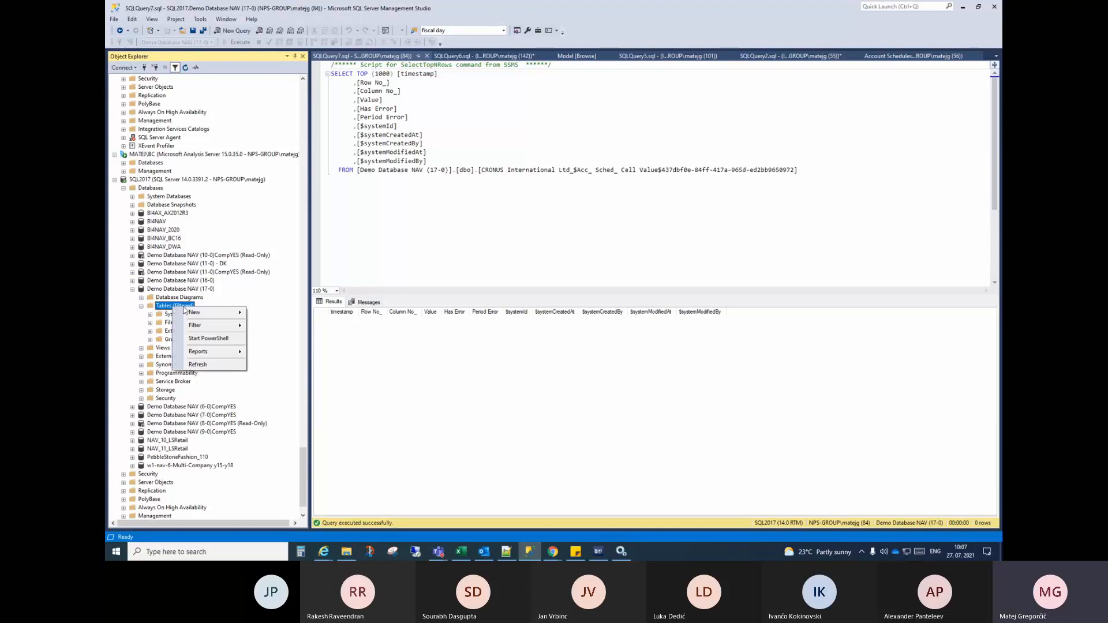
{"action": "mouse_move", "coordinate": [215, 326]}
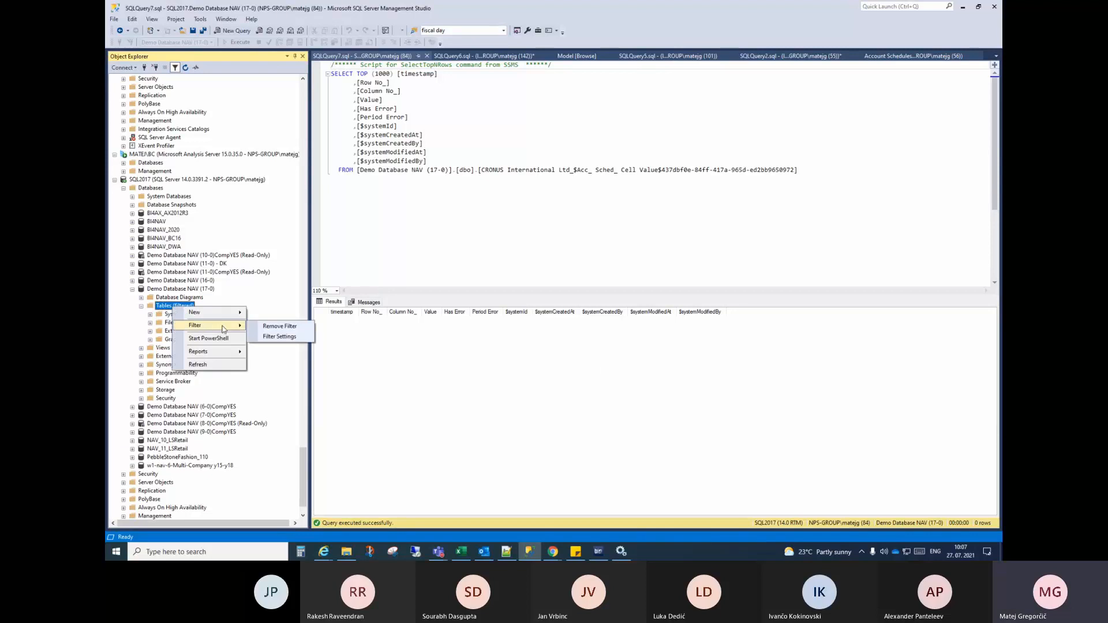
{"action": "left_click", "coordinate": [294, 337]}
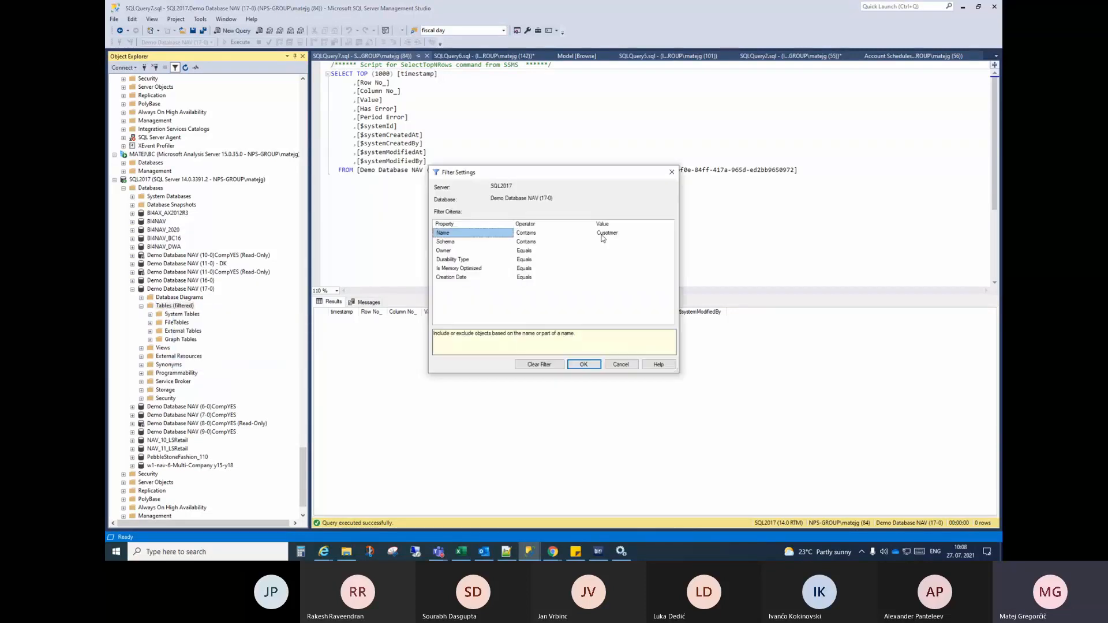
{"action": "left_click", "coordinate": [627, 233]}
{"action": "left_click_drag", "start_coordinate": [626, 233], "coordinate": [559, 234]}
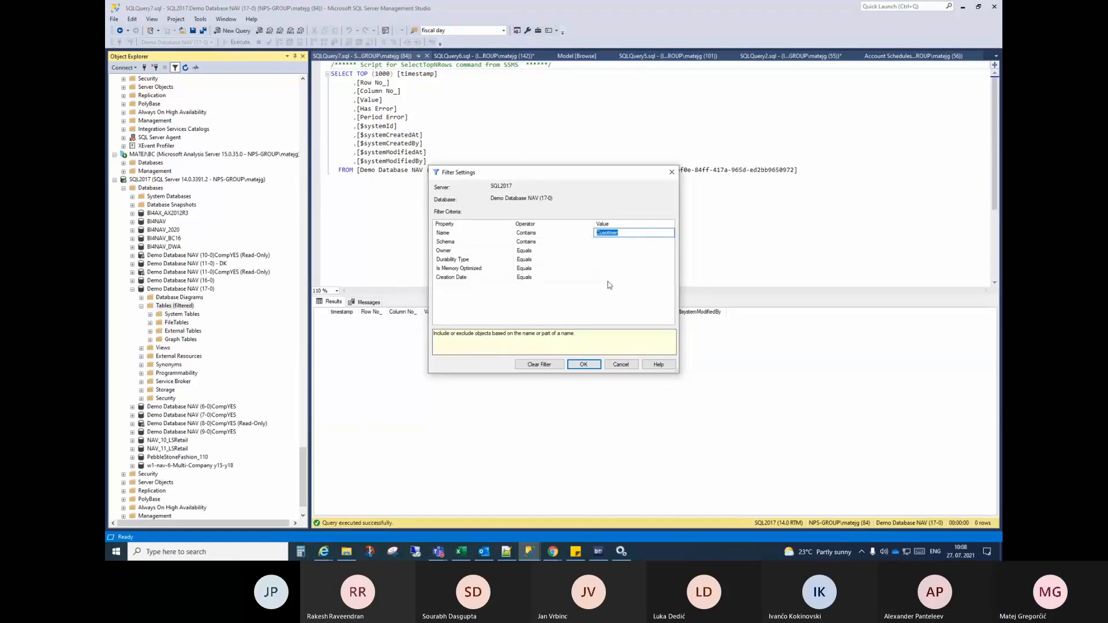
{"action": "type", "text": "Customer"}
{"action": "left_click", "coordinate": [583, 365]}
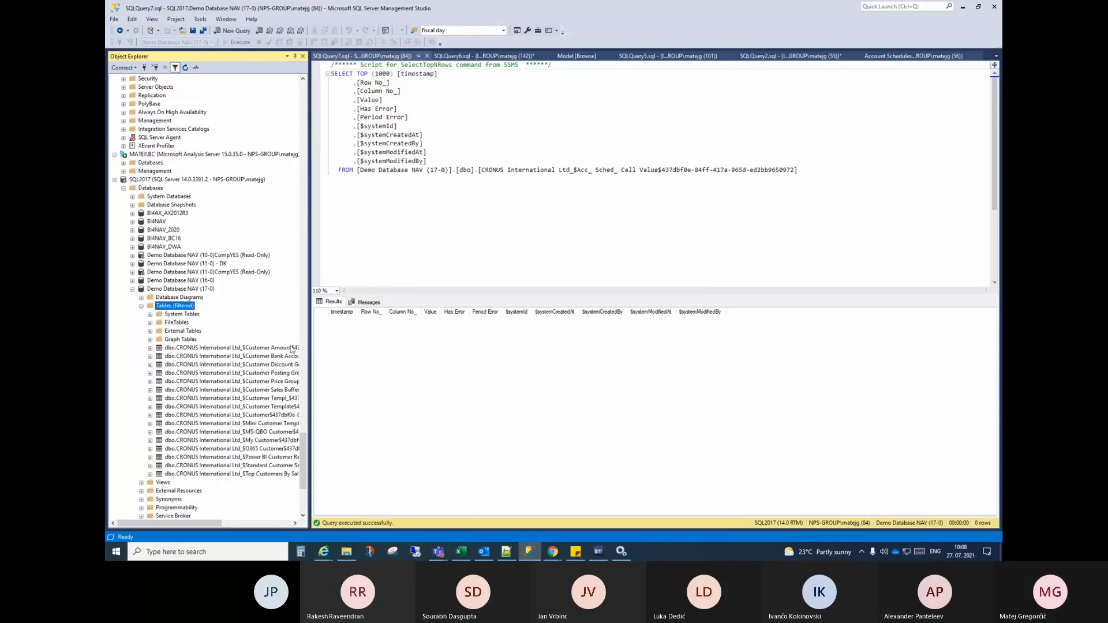
Widen Object Explorer and expand the columns of the CRONUS International Ltd_$Customer table to view the source fields
{"action": "left_click_drag", "start_coordinate": [306, 336], "coordinate": [455, 313]}
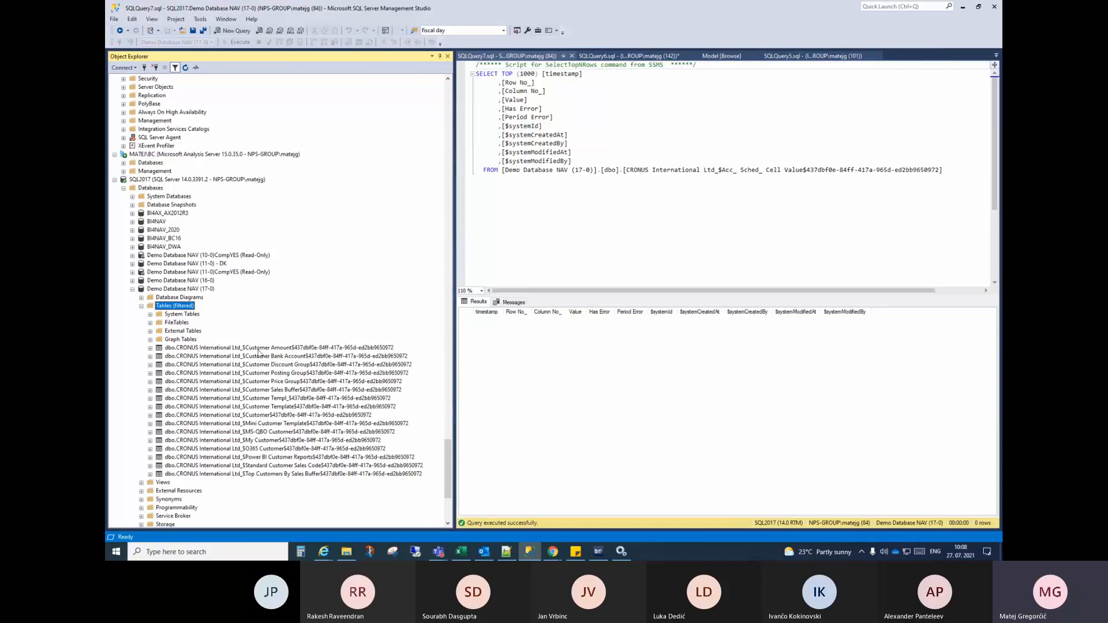
{"action": "left_click", "coordinate": [258, 413]}
{"action": "scroll", "coordinate": [272, 374], "scroll_direction": "down", "scroll_amount": 2}
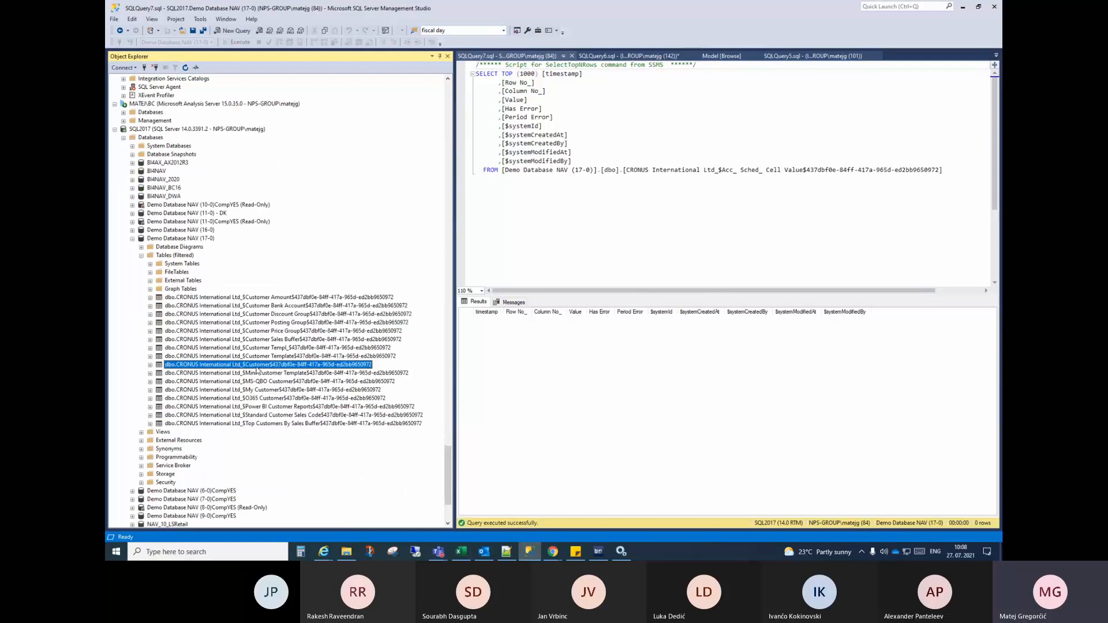
{"action": "left_click", "coordinate": [151, 365]}
{"action": "left_click", "coordinate": [159, 374]}
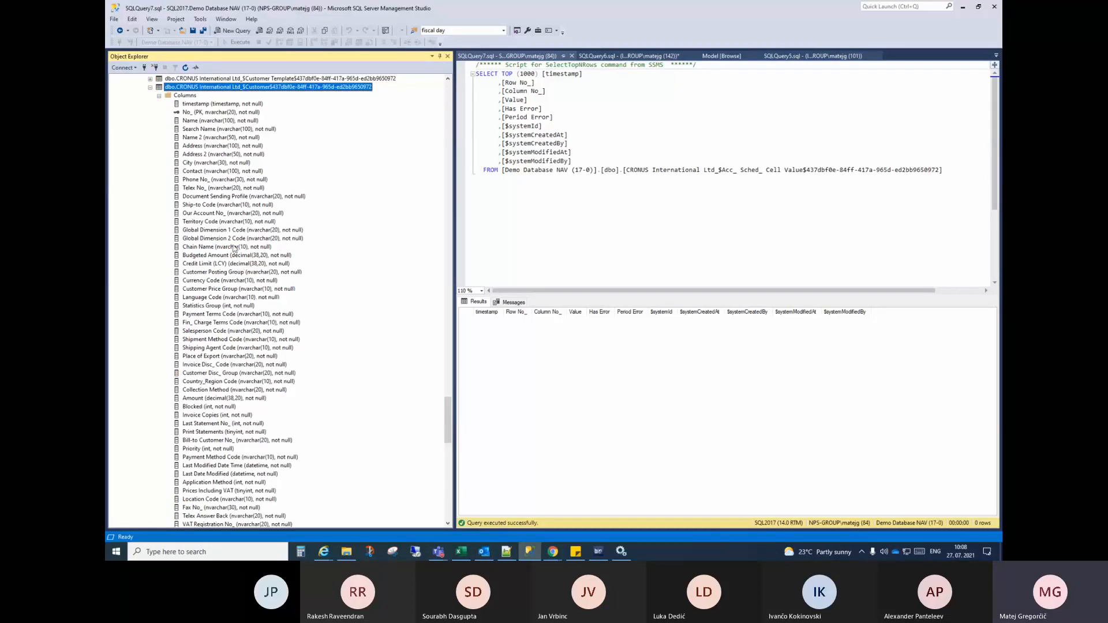
Review the source Customer table's column list, highlighting the Phone No_, Telex No_, City and Name 2 fields
{"action": "scroll", "coordinate": [234, 249], "scroll_direction": "down", "scroll_amount": 10}
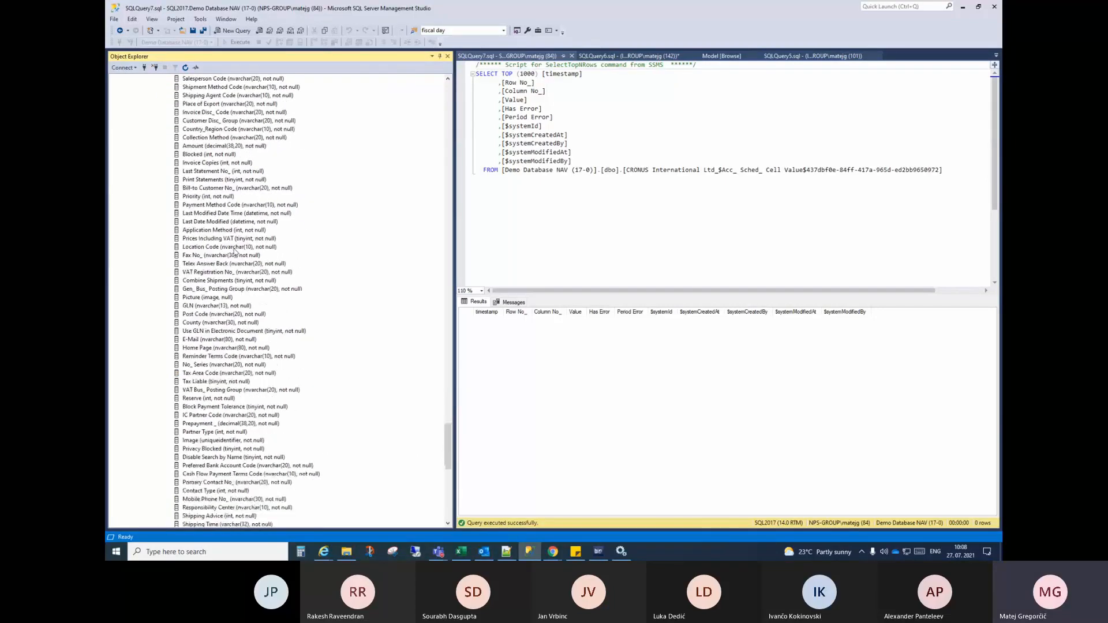
{"action": "scroll", "coordinate": [235, 252], "scroll_direction": "down", "scroll_amount": 7}
{"action": "scroll", "coordinate": [235, 254], "scroll_direction": "up", "scroll_amount": 9}
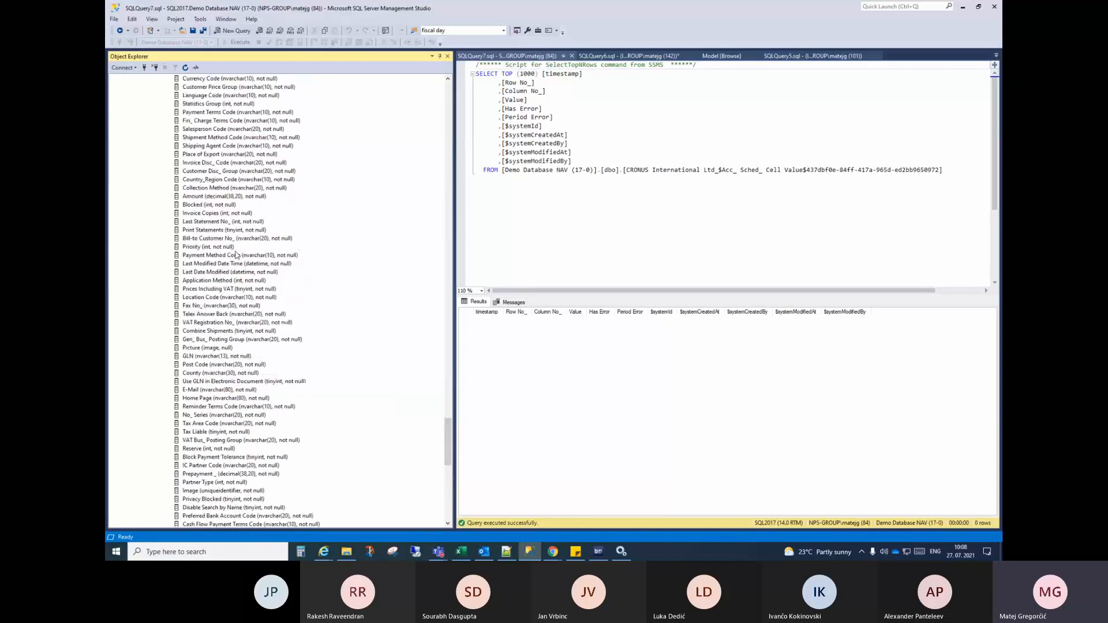
{"action": "scroll", "coordinate": [236, 255], "scroll_direction": "up", "scroll_amount": 10}
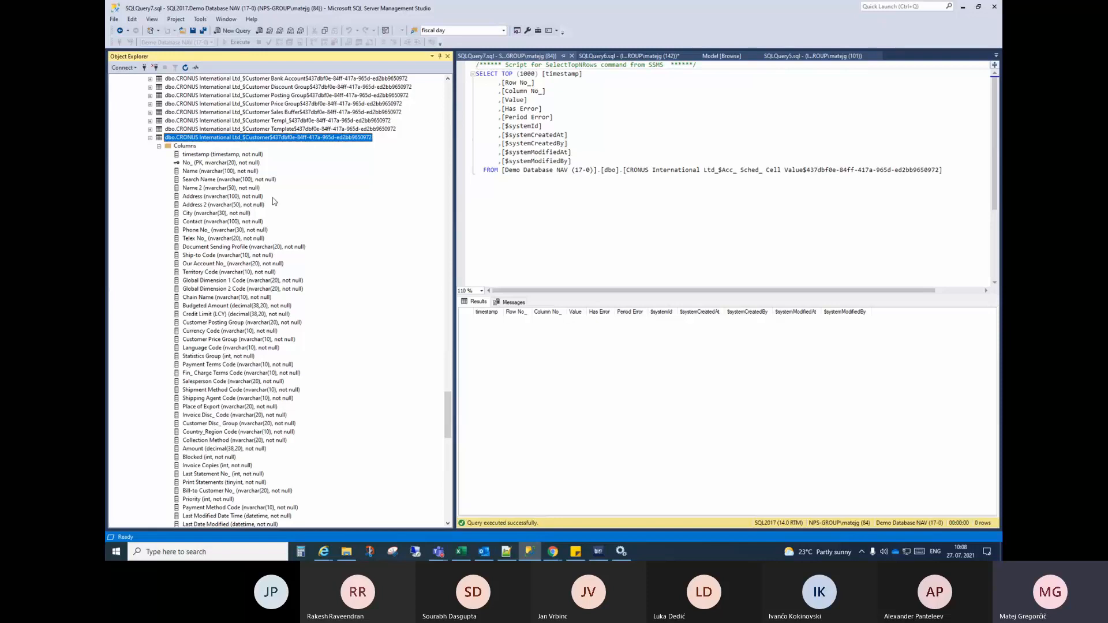
{"action": "left_click", "coordinate": [194, 230]}
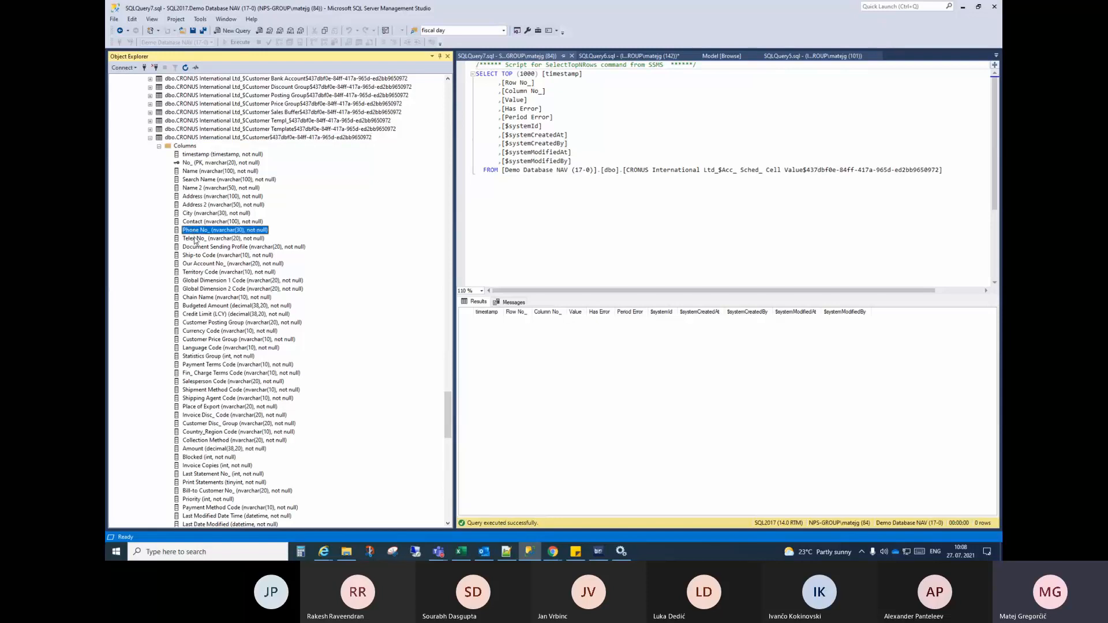
{"action": "left_click", "coordinate": [194, 239]}
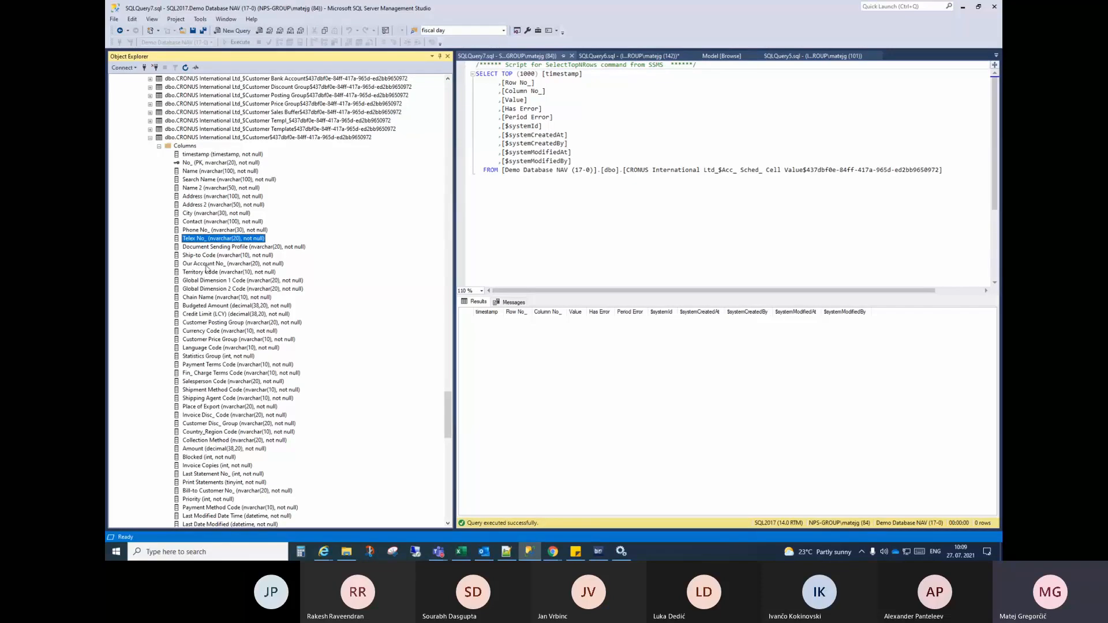
{"action": "left_click", "coordinate": [214, 214]}
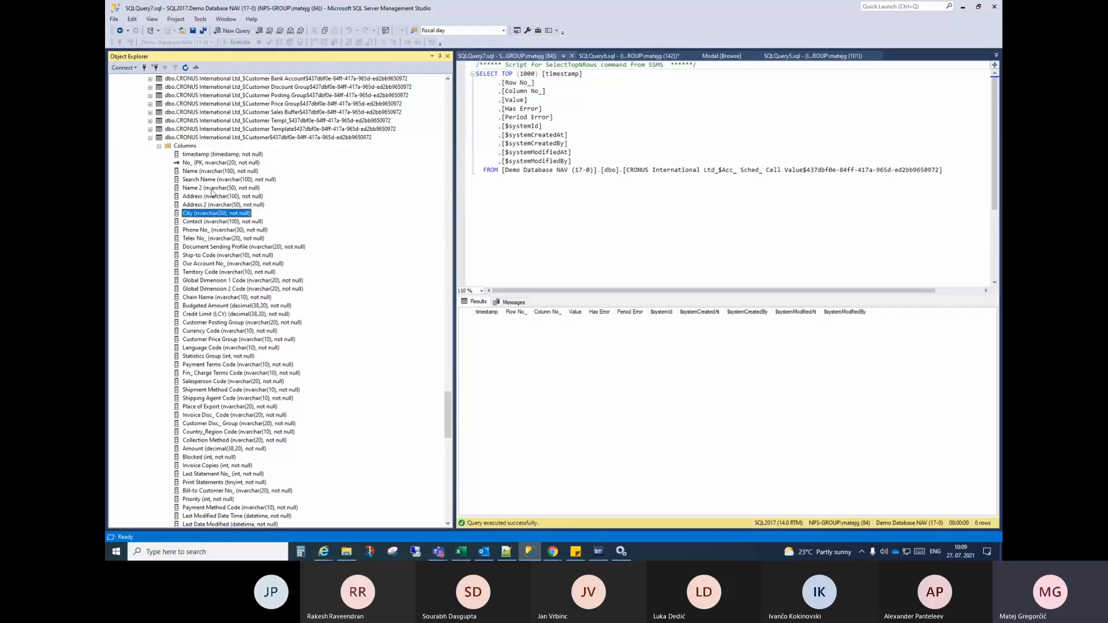
{"action": "left_click", "coordinate": [212, 190]}
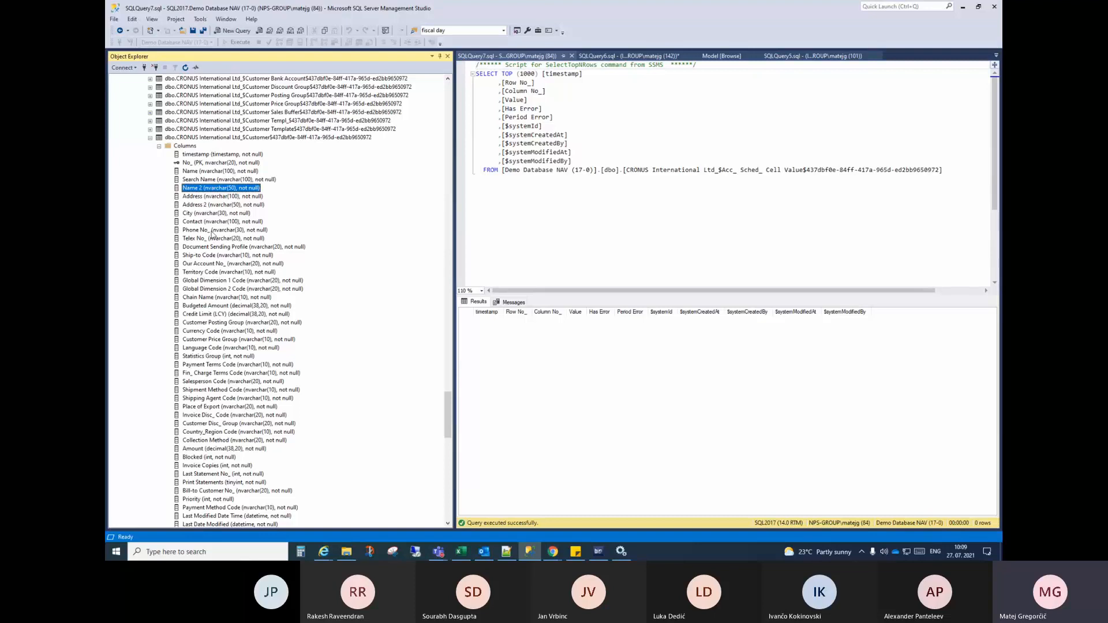
{"action": "left_click", "coordinate": [209, 214]}
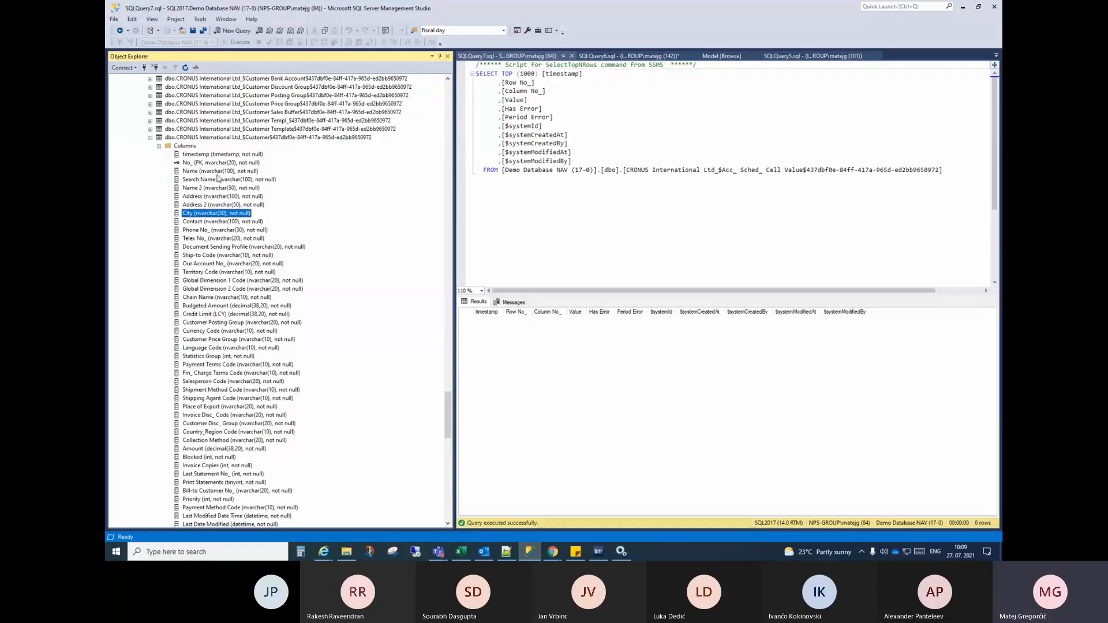
Examine the remaining Customer columns down to the shipping and pricing fields, and return to highlight the primary key column No_
{"action": "scroll", "coordinate": [209, 265], "scroll_direction": "down", "scroll_amount": 6}
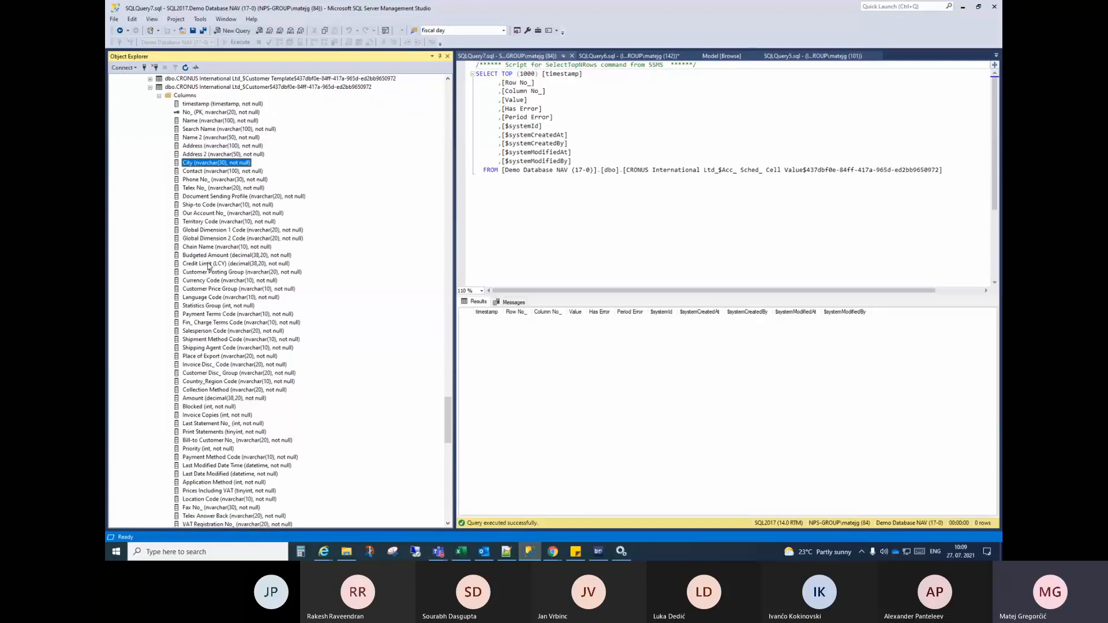
{"action": "scroll", "coordinate": [209, 266], "scroll_direction": "down", "scroll_amount": 2}
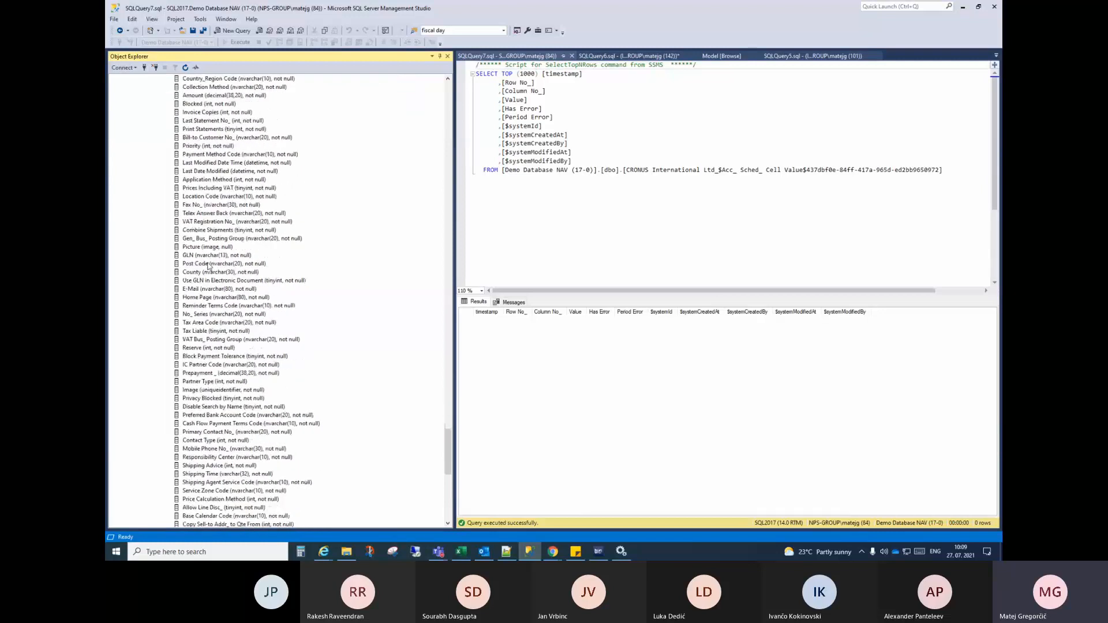
{"action": "scroll", "coordinate": [209, 265], "scroll_direction": "down", "scroll_amount": 14}
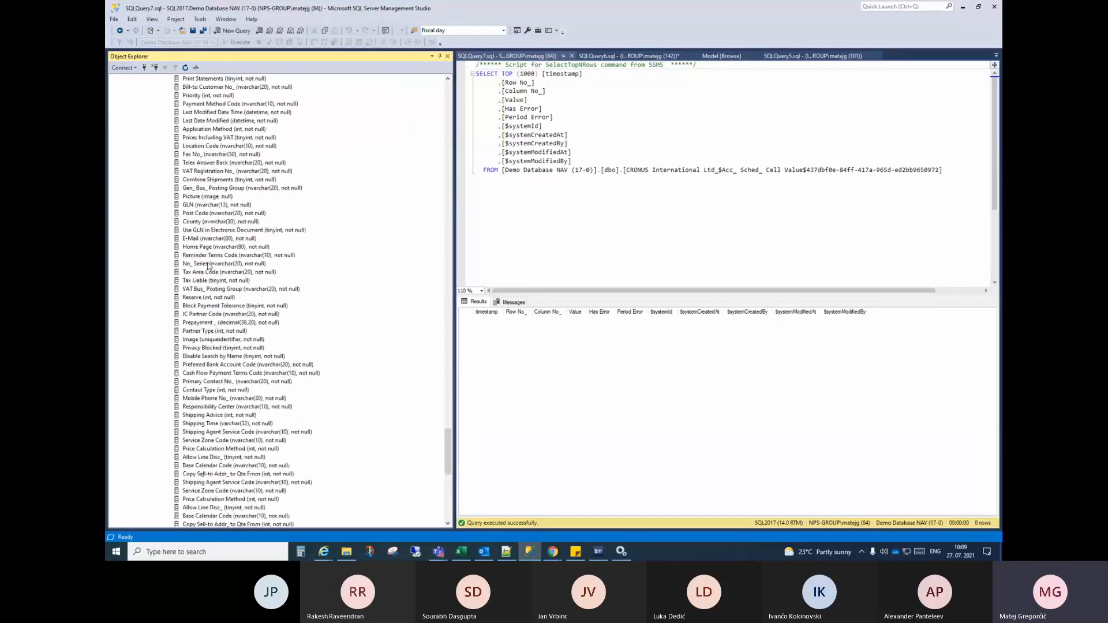
{"action": "scroll", "coordinate": [209, 266], "scroll_direction": "up", "scroll_amount": 19}
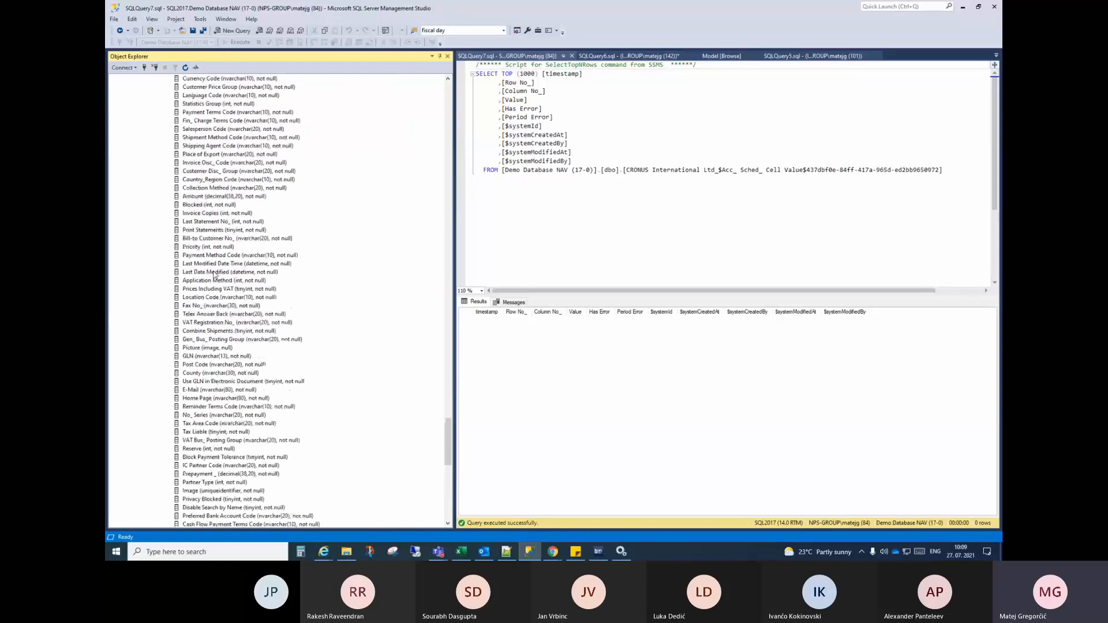
{"action": "scroll", "coordinate": [214, 275], "scroll_direction": "down", "scroll_amount": 2}
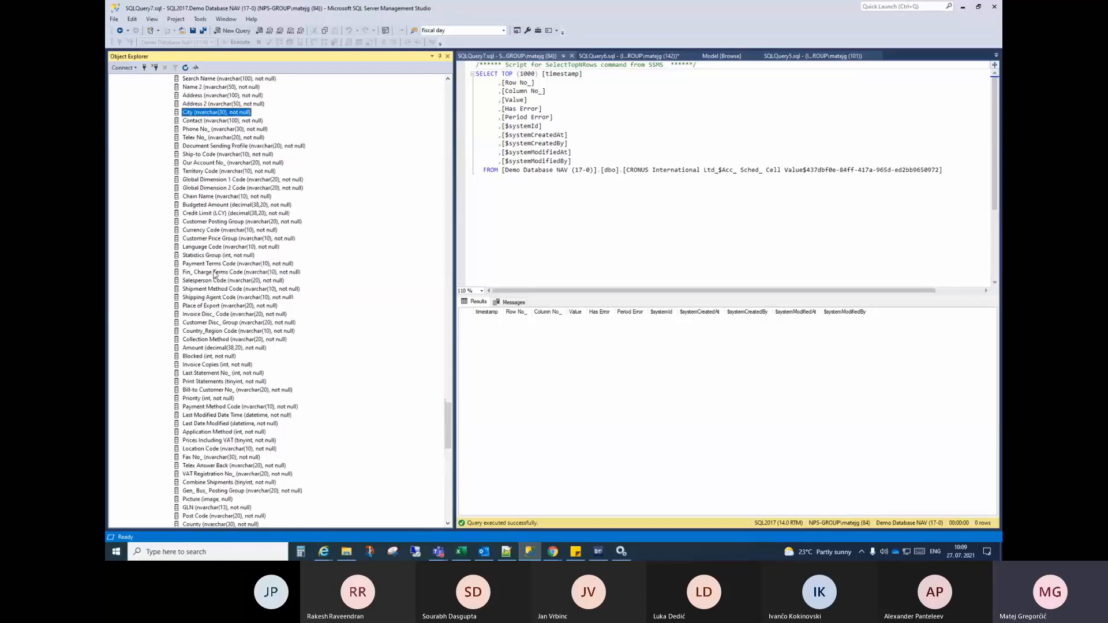
{"action": "scroll", "coordinate": [214, 275], "scroll_direction": "up", "scroll_amount": 4}
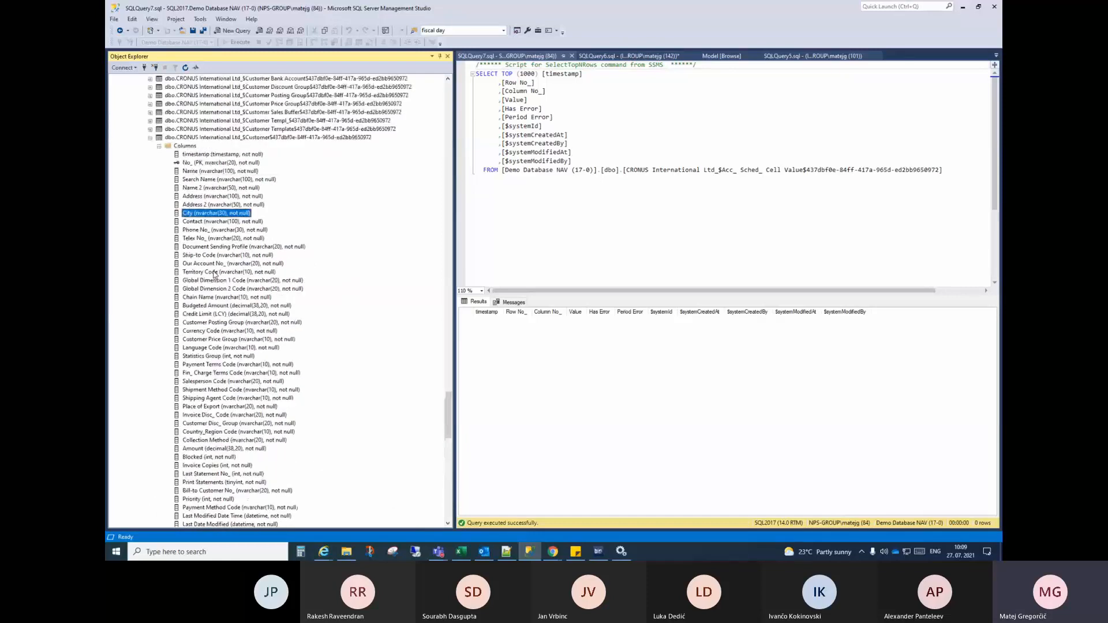
{"action": "left_click", "coordinate": [214, 163]}
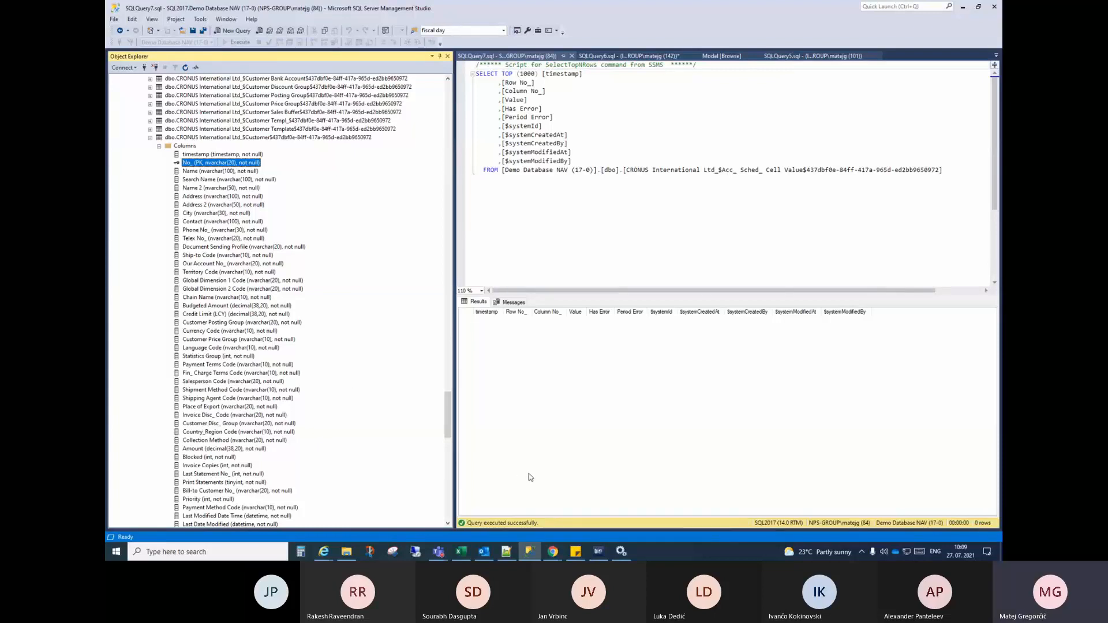
Switch to BI4Dynamics NAV and browse the source tables and columns available for the stage area
{"action": "left_click", "coordinate": [597, 552]}
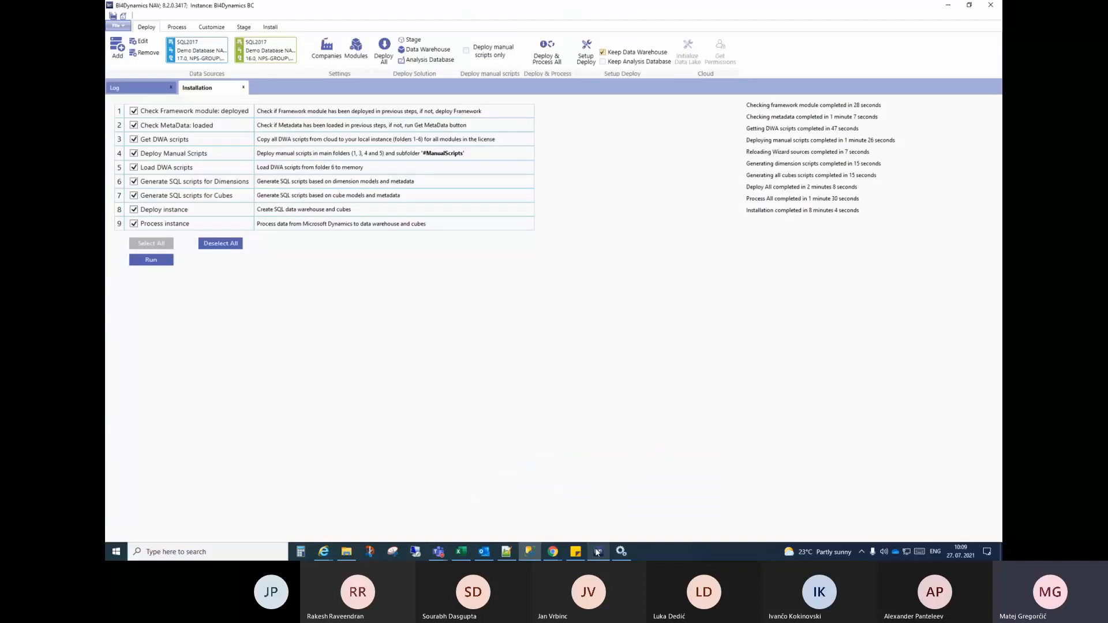
{"action": "left_click", "coordinate": [244, 29]}
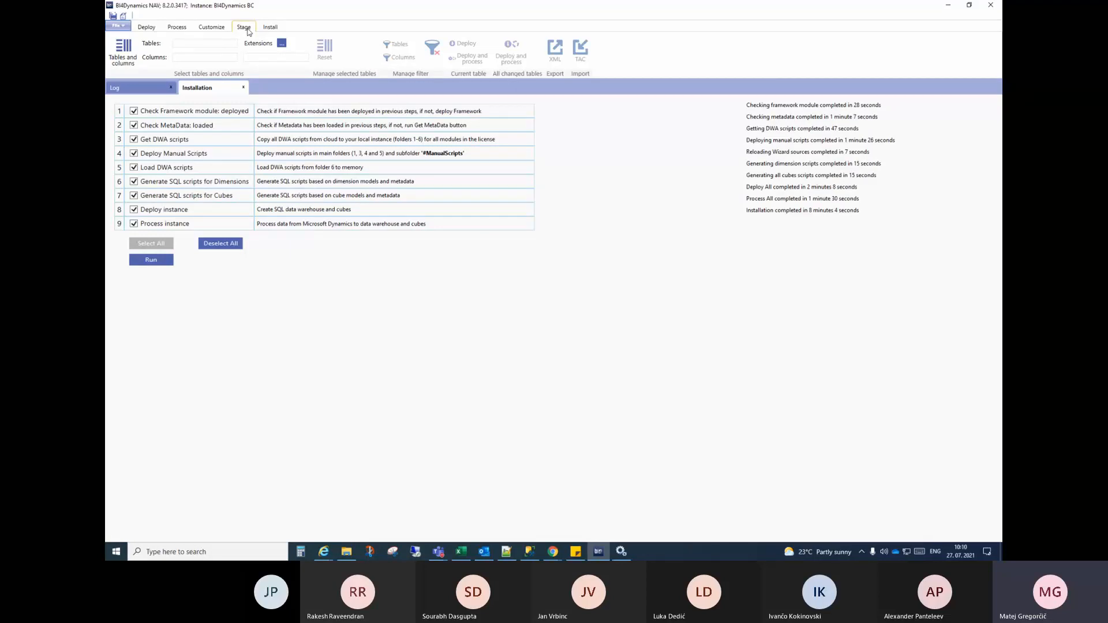
{"action": "left_click", "coordinate": [122, 57]}
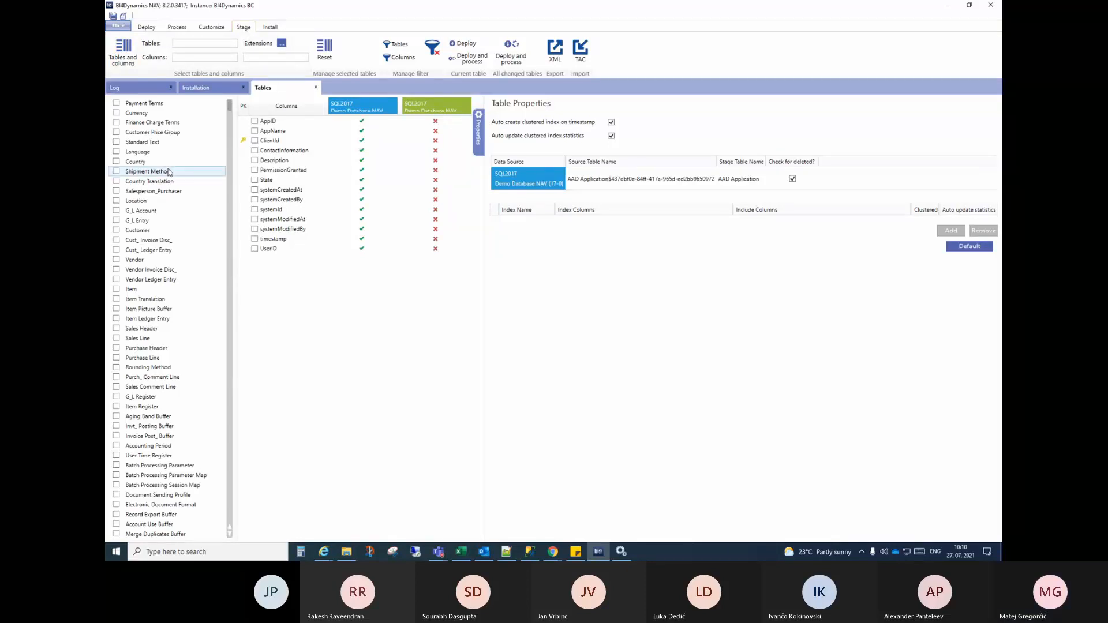
{"action": "scroll", "coordinate": [167, 179], "scroll_direction": "down", "scroll_amount": 8}
{"action": "scroll", "coordinate": [167, 182], "scroll_direction": "down", "scroll_amount": 20}
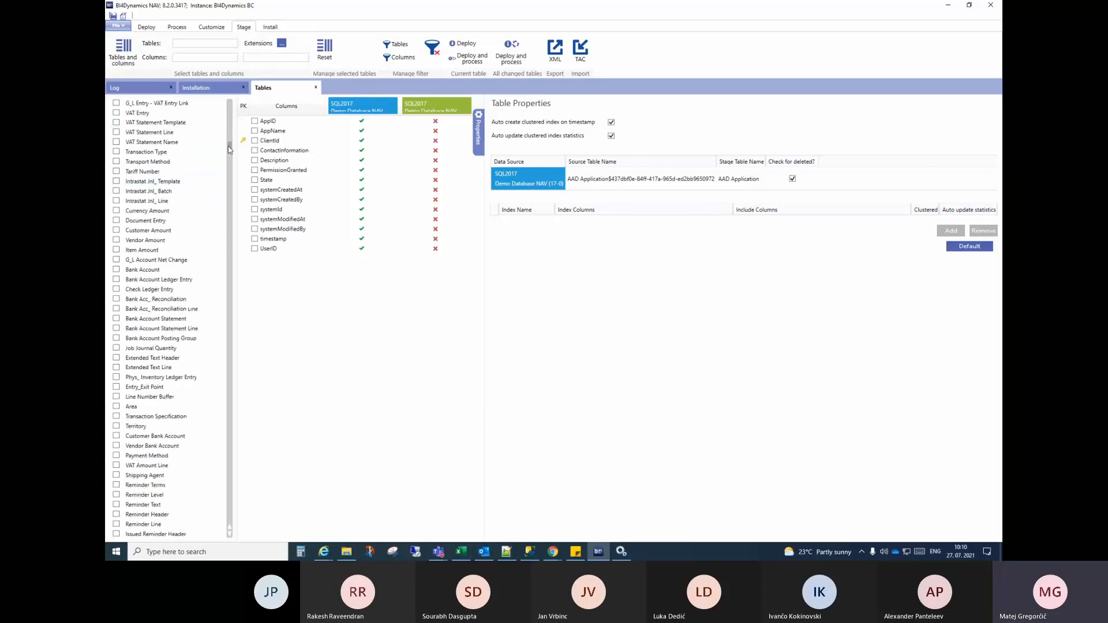
{"action": "scroll", "coordinate": [230, 277], "scroll_direction": "up", "scroll_amount": 15}
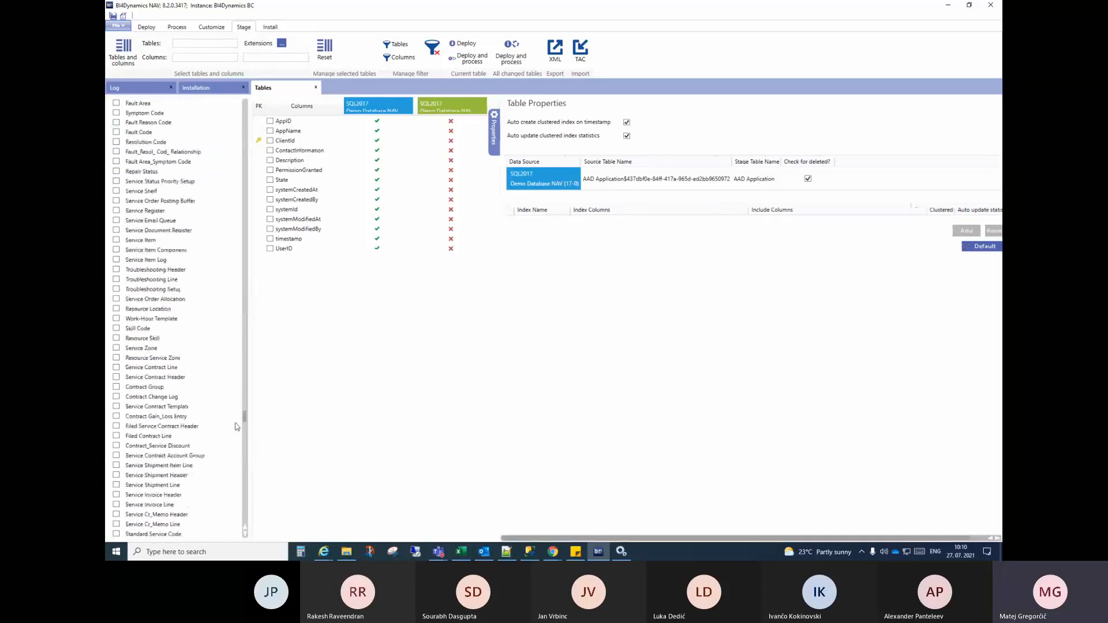
Close the stage Tables view and reopen the BI4Dynamics BC instance
{"action": "left_click", "coordinate": [315, 87]}
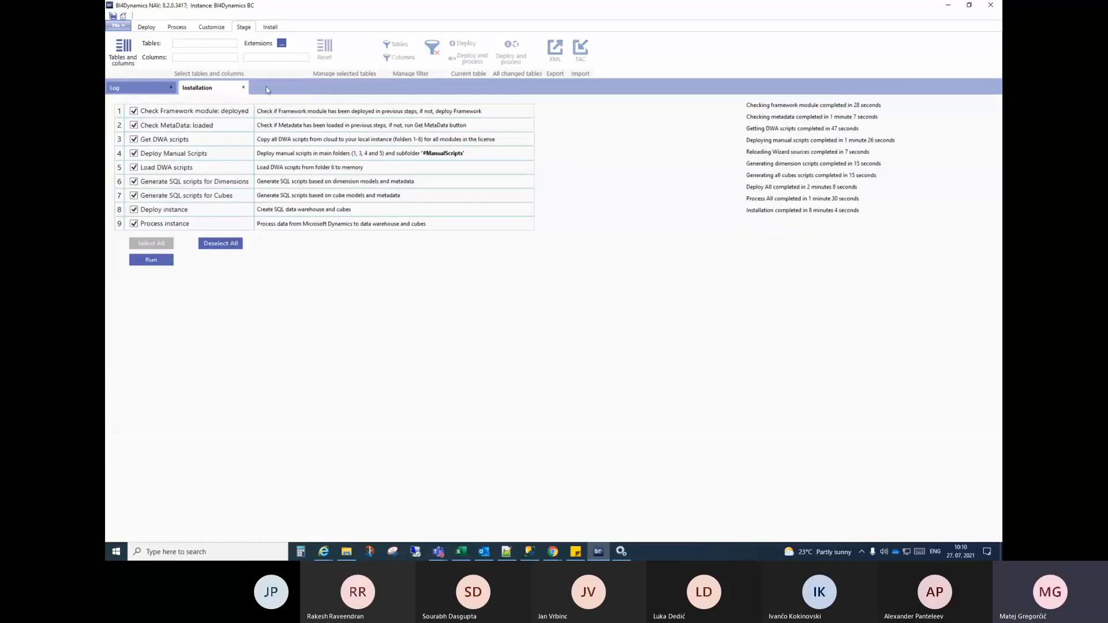
{"action": "left_click", "coordinate": [121, 27]}
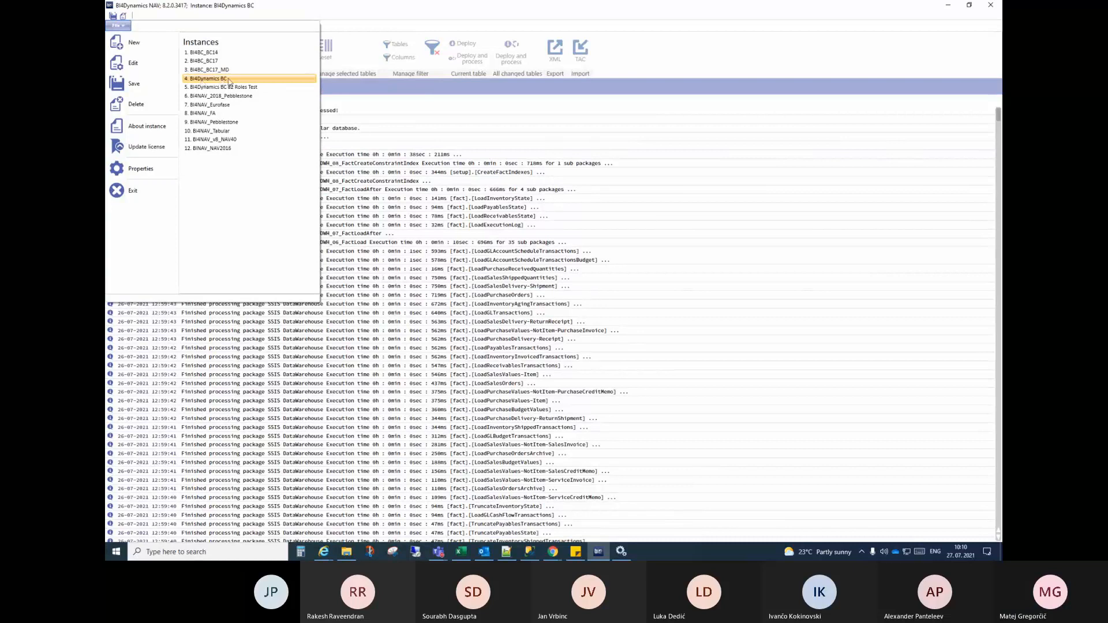
{"action": "left_click", "coordinate": [250, 77]}
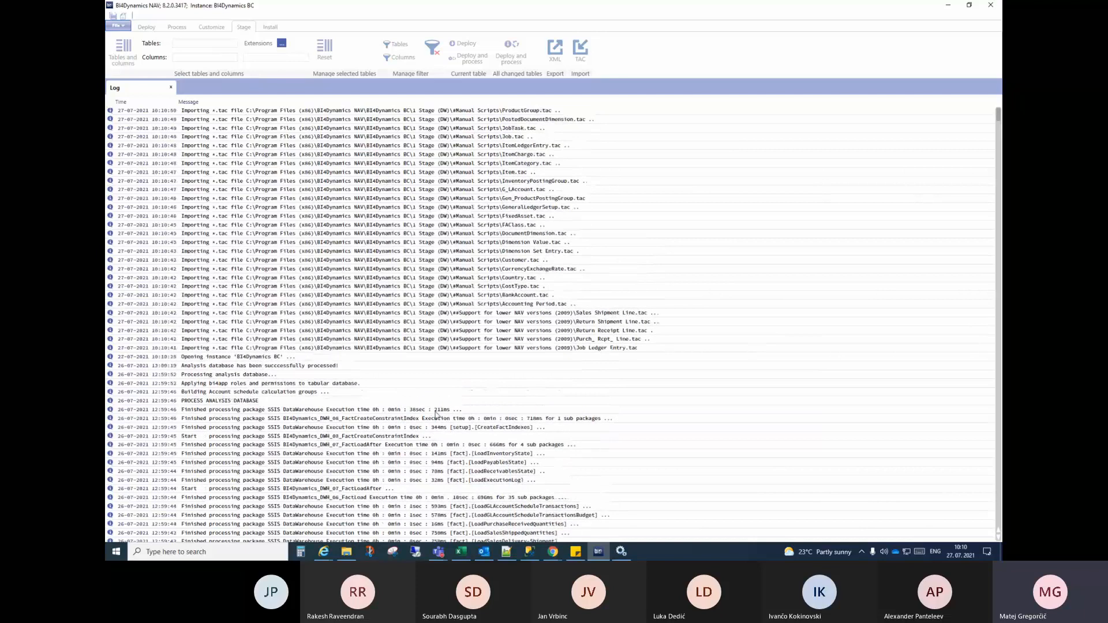
Switch to File Explorer and examine the BI4Dynamics BC instance folders, highlighting 1 Stage (DW), 3 Dimensions (DW), 4 Facts (DW) and 5 Cubes (SSAS)
{"action": "left_click", "coordinate": [346, 552]}
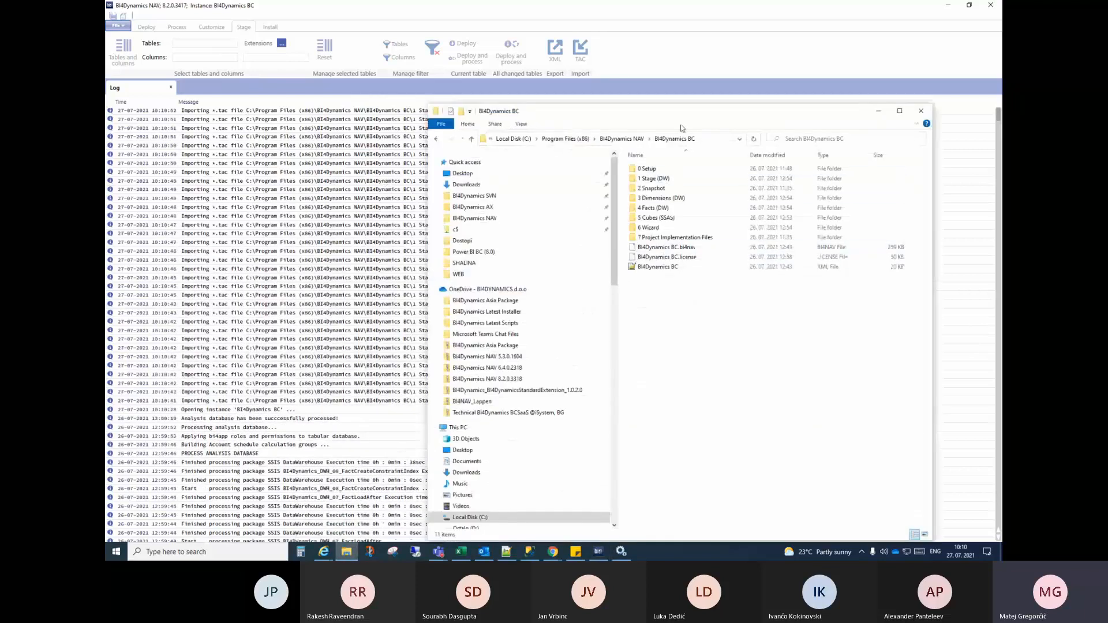
{"action": "left_click_drag", "start_coordinate": [648, 115], "coordinate": [623, 109]}
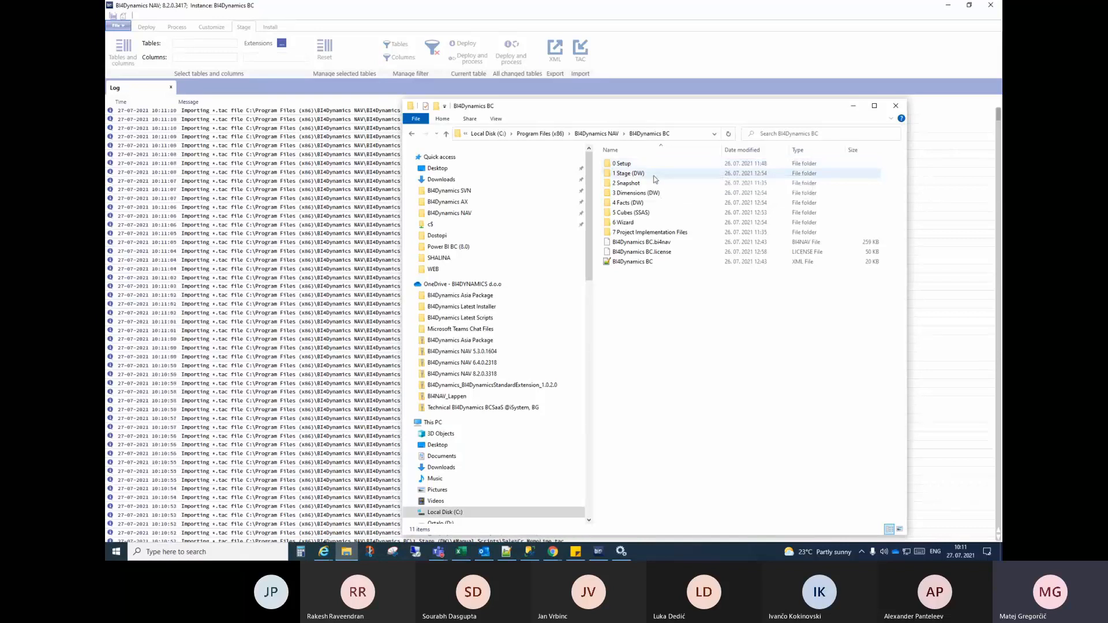
{"action": "left_click", "coordinate": [654, 179]}
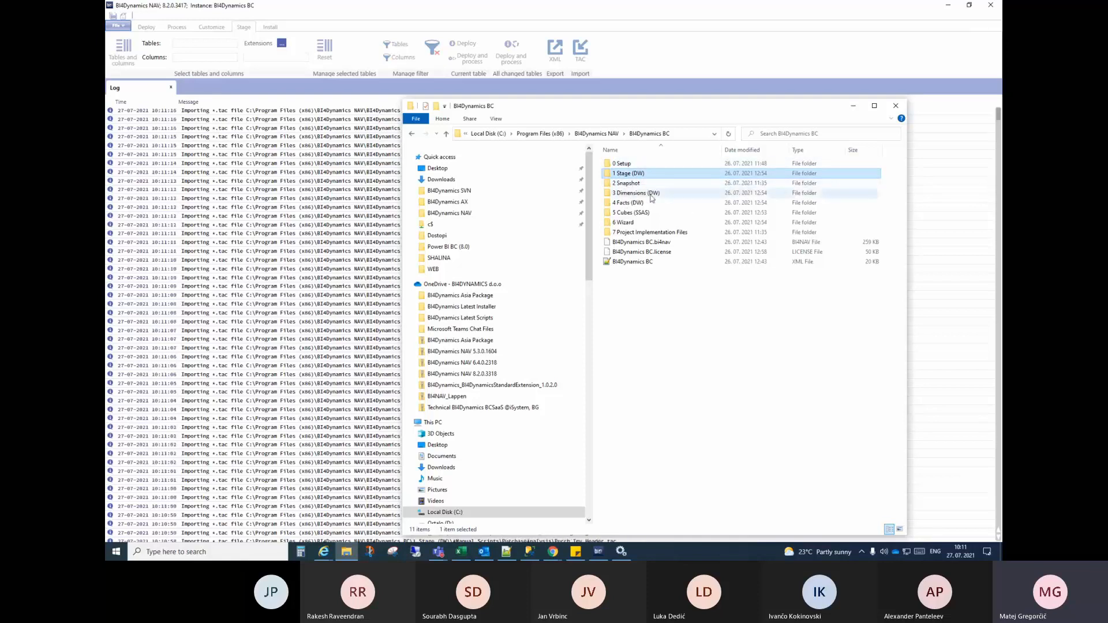
{"action": "left_click", "coordinate": [657, 195]}
{"action": "left_click", "coordinate": [656, 203], "text": "shift"}
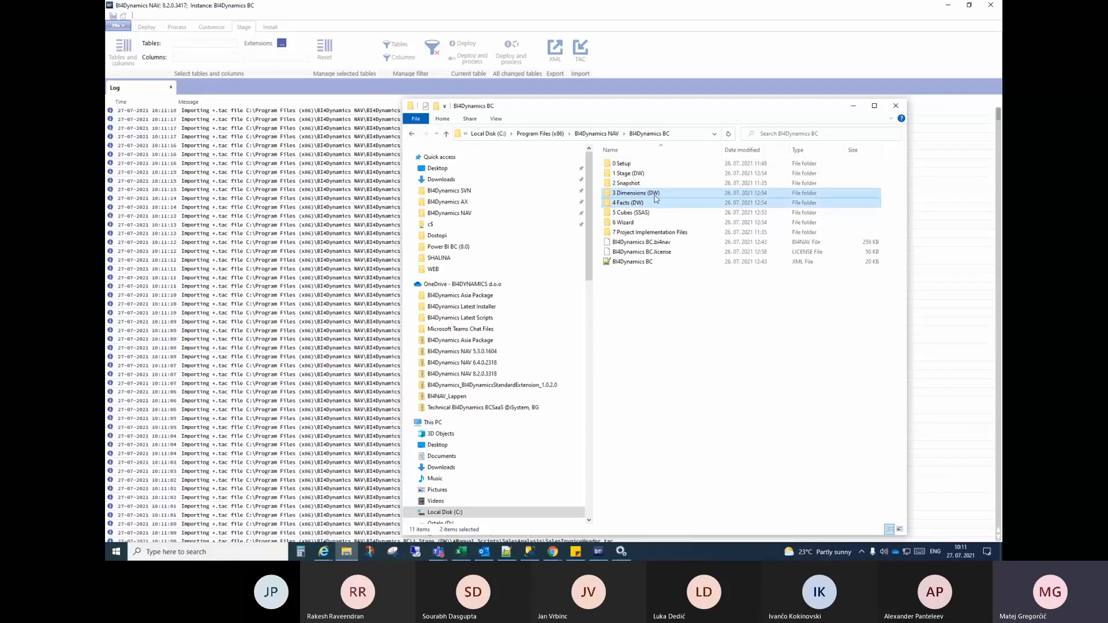
{"action": "key", "text": "Down"}
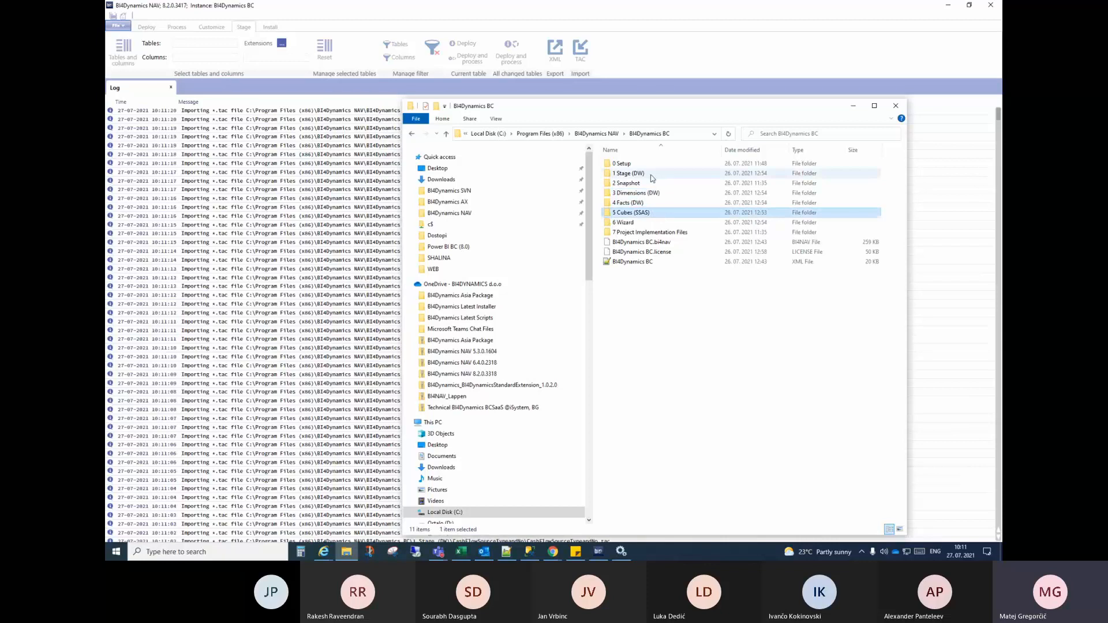
{"action": "left_click", "coordinate": [652, 175]}
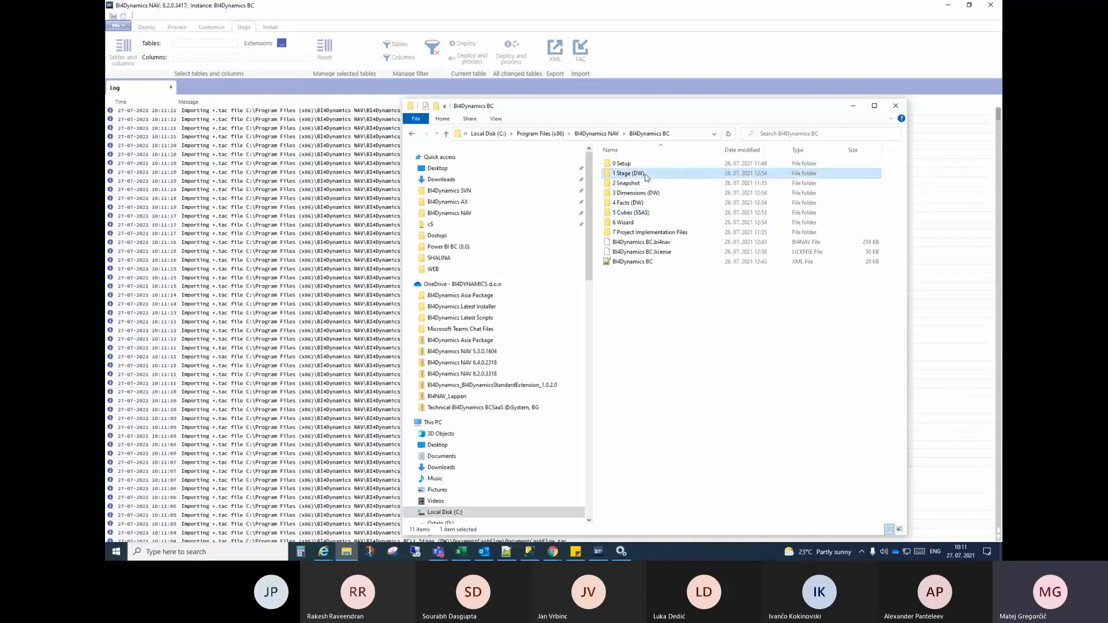
{"action": "left_click", "coordinate": [644, 195]}
{"action": "left_click", "coordinate": [641, 203], "text": "ctrl"}
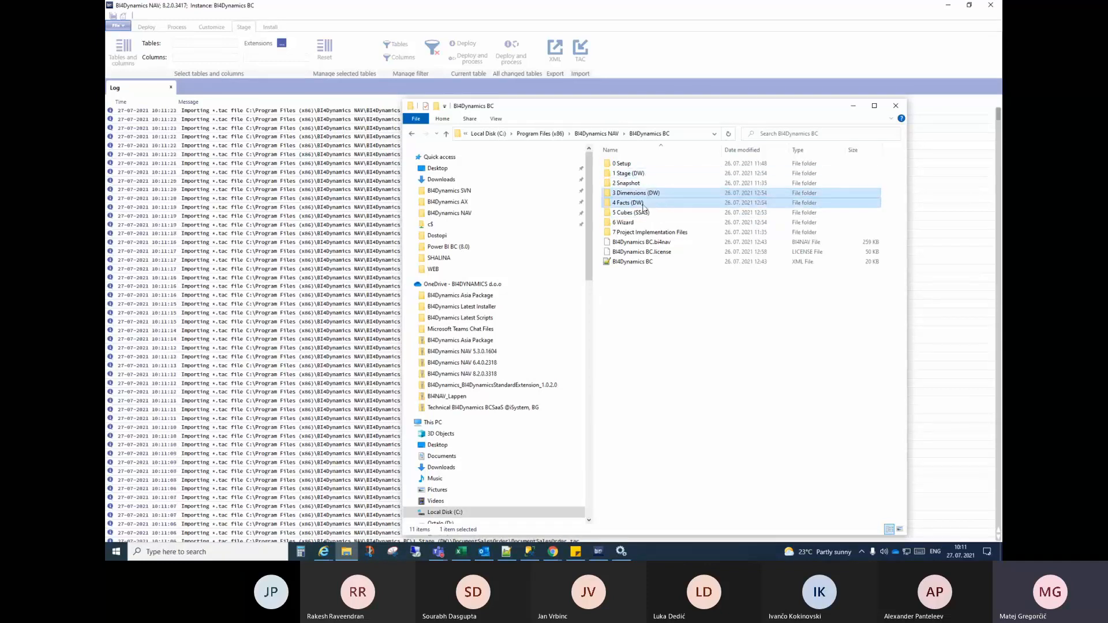
{"action": "left_click", "coordinate": [654, 215]}
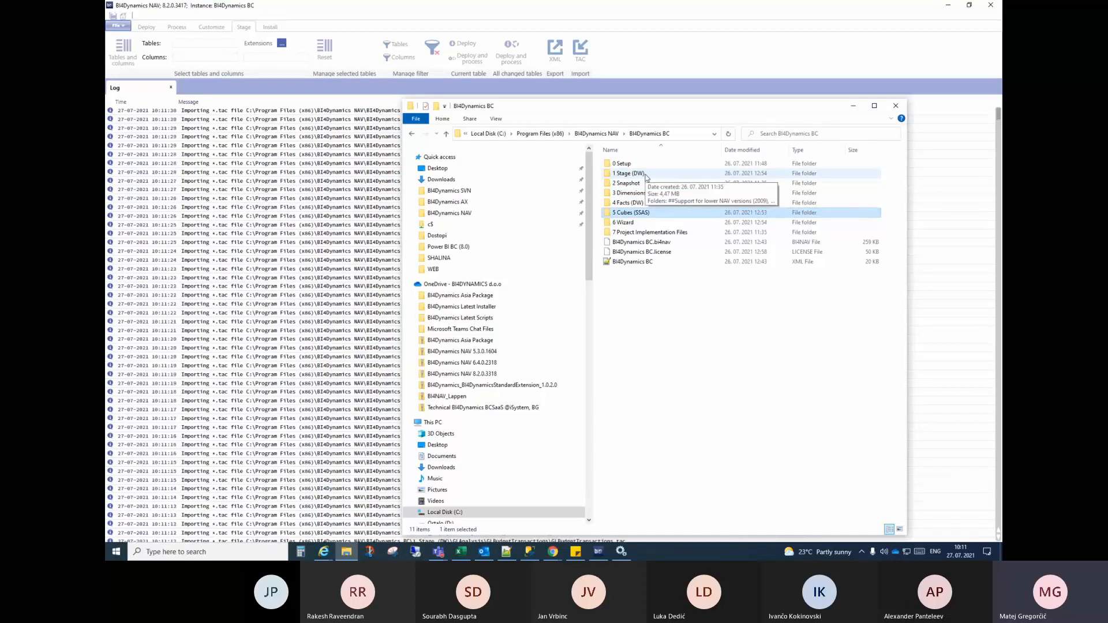
Open the Customer folder inside 1 Stage (DW), select the Customer TAC file and reposition the File Explorer window
{"action": "double_click", "coordinate": [632, 173]}
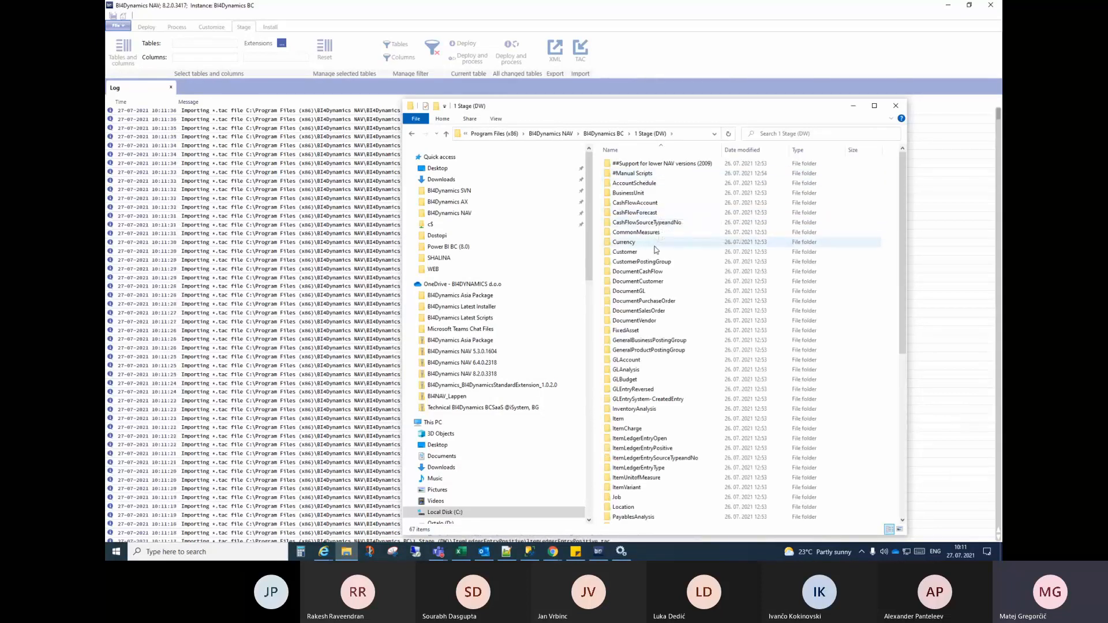
{"action": "double_click", "coordinate": [625, 252]}
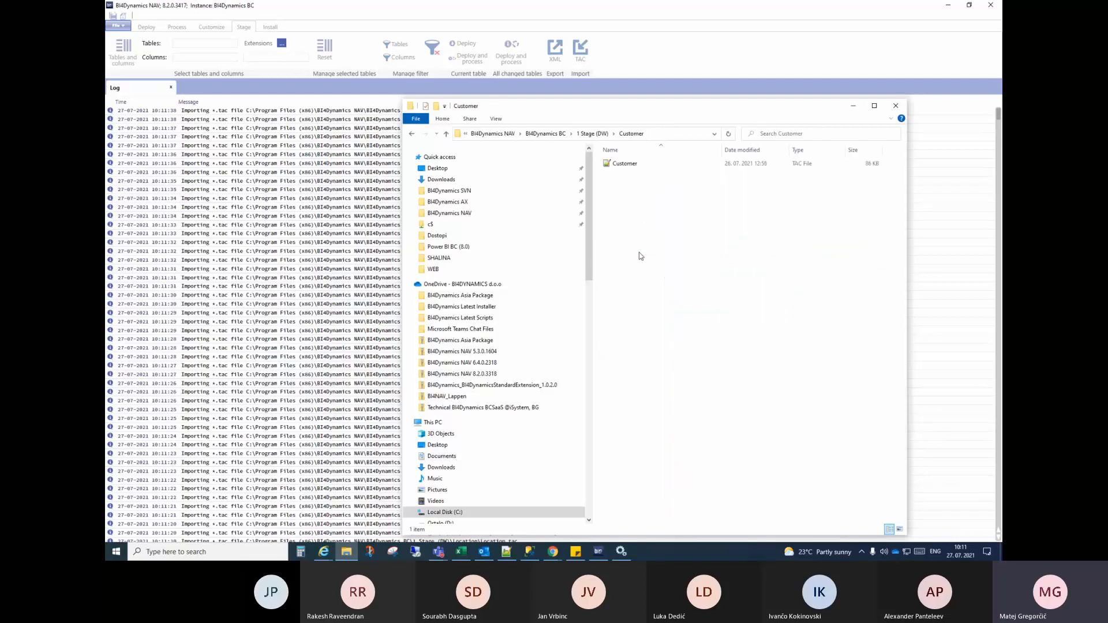
{"action": "left_click", "coordinate": [630, 165]}
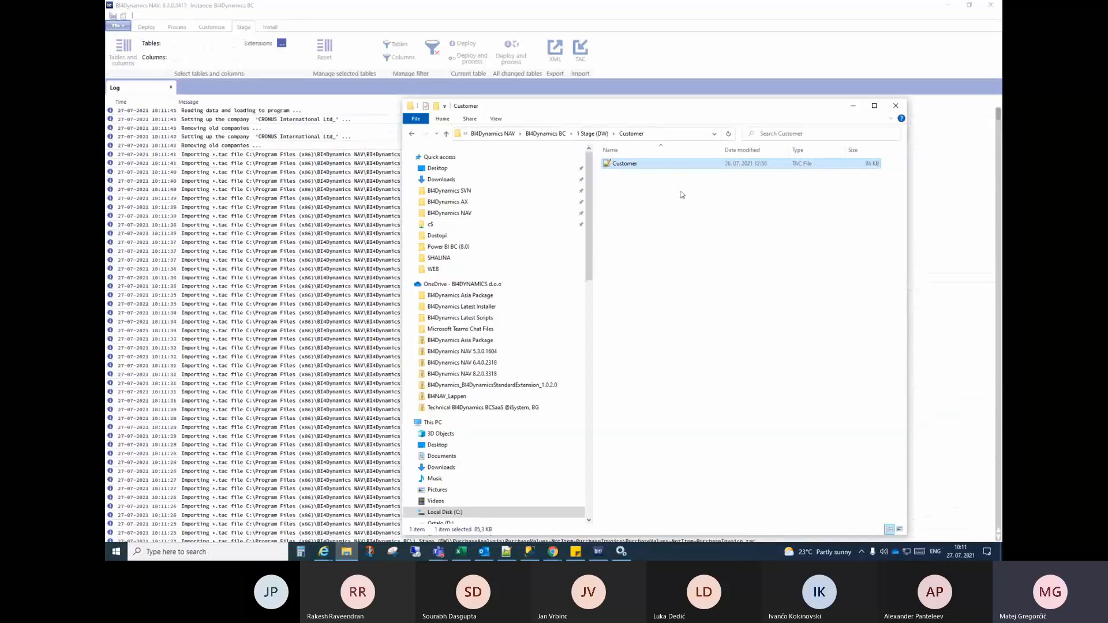
{"action": "left_click_drag", "start_coordinate": [624, 114], "coordinate": [655, 97]}
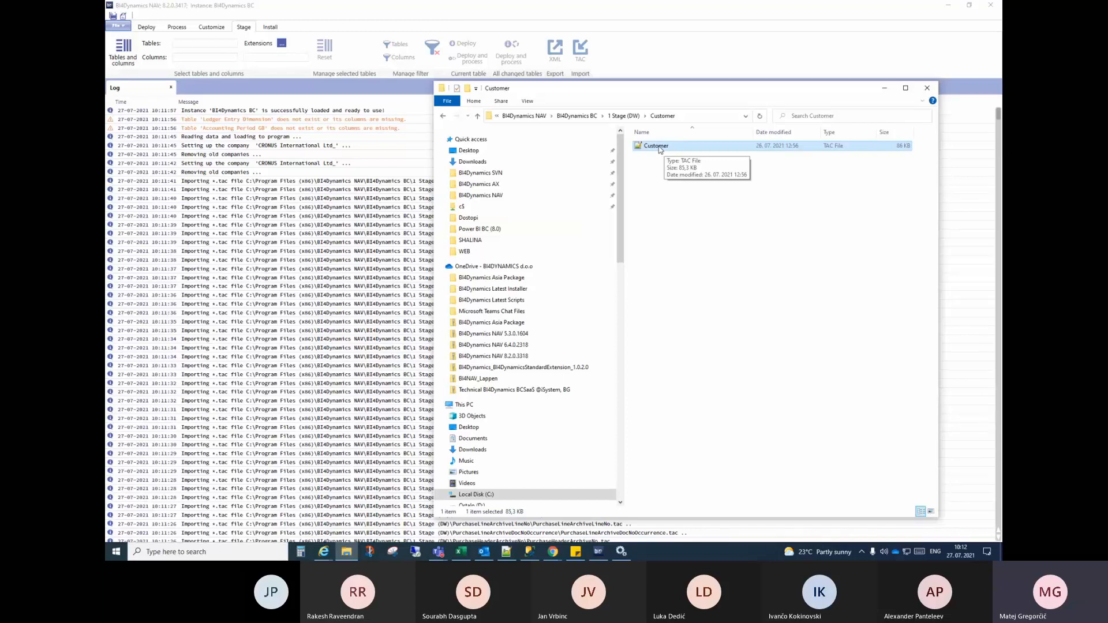
Open the Customer TAC file in Notepad++ and close the other open document
{"action": "right_click", "coordinate": [660, 150]}
{"action": "left_click", "coordinate": [699, 185]}
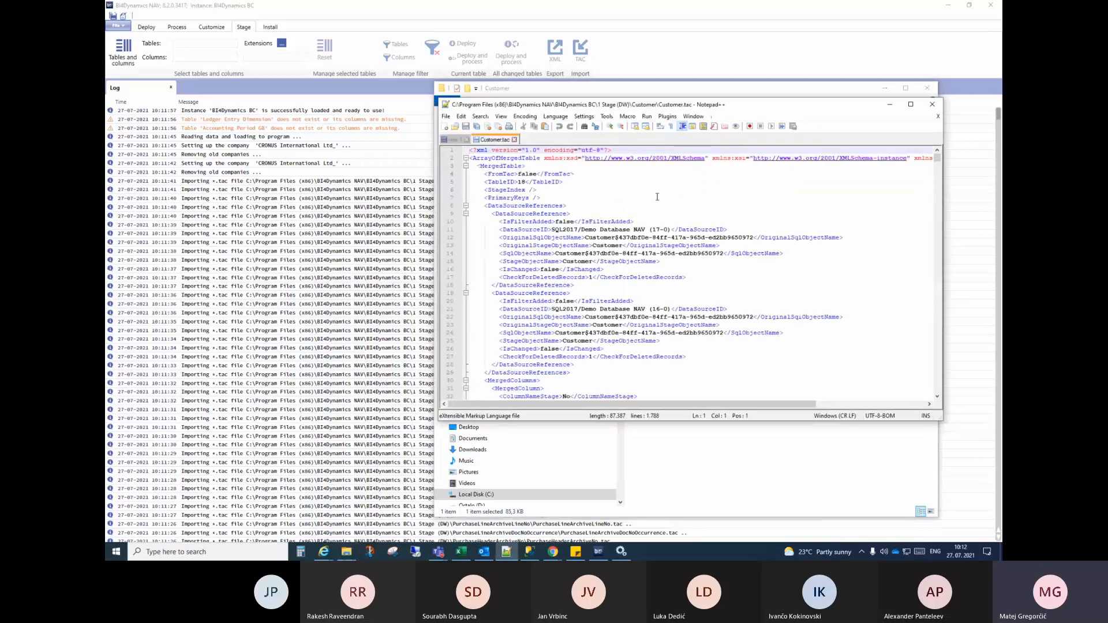
{"action": "left_click", "coordinate": [466, 140]}
{"action": "left_click", "coordinate": [550, 308]}
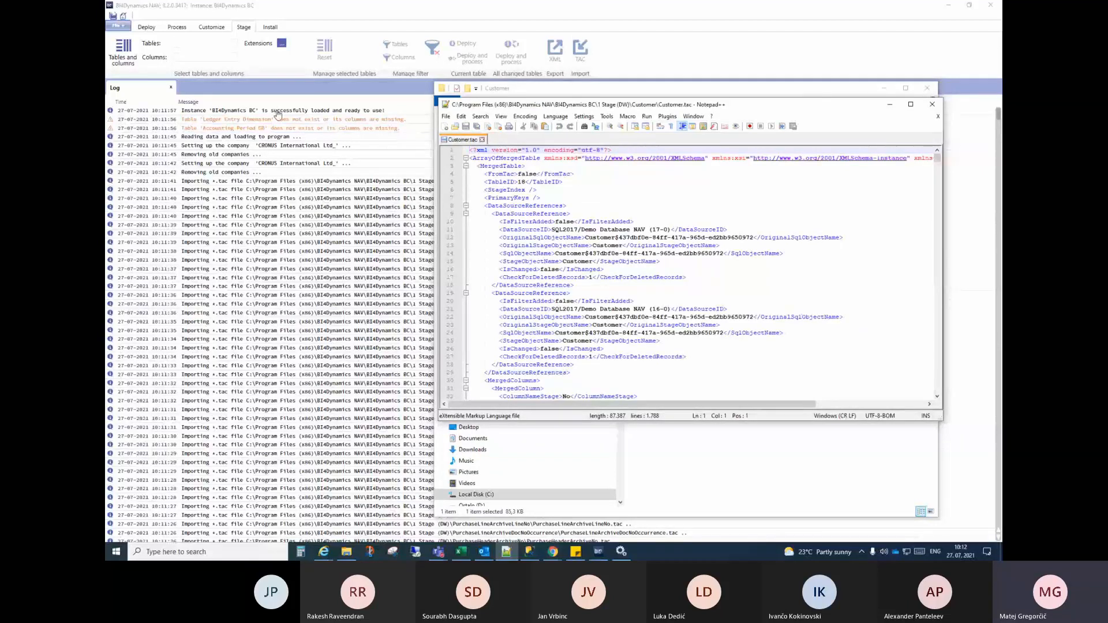
Switch to BI4Dynamics NAV, open the stage tables and columns selection and look through the list of tables
{"action": "left_click", "coordinate": [242, 27]}
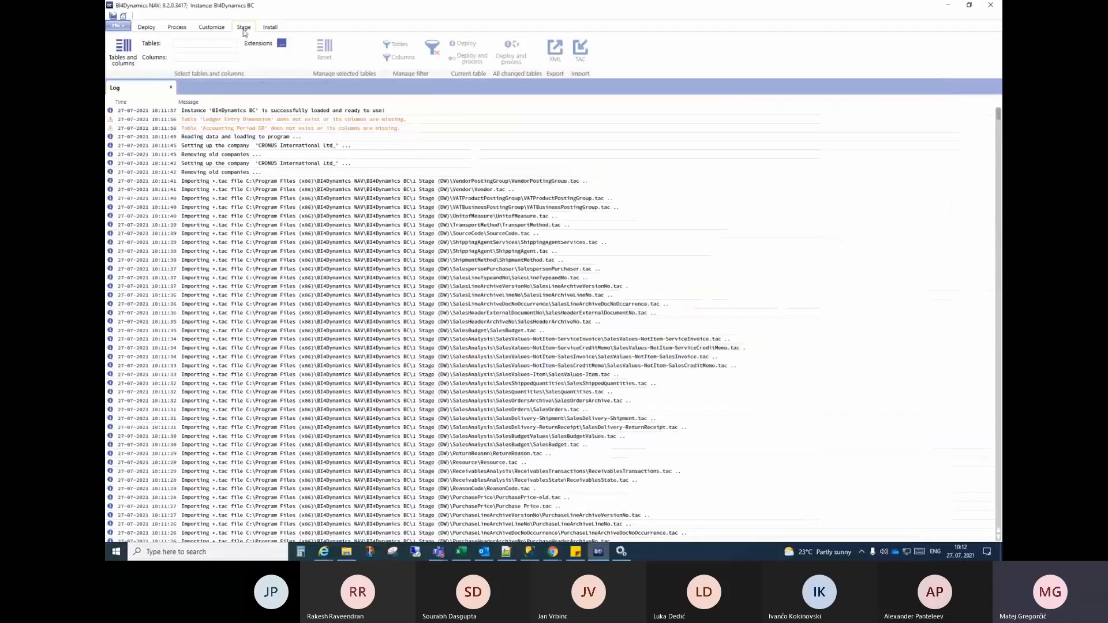
{"action": "left_click", "coordinate": [127, 53]}
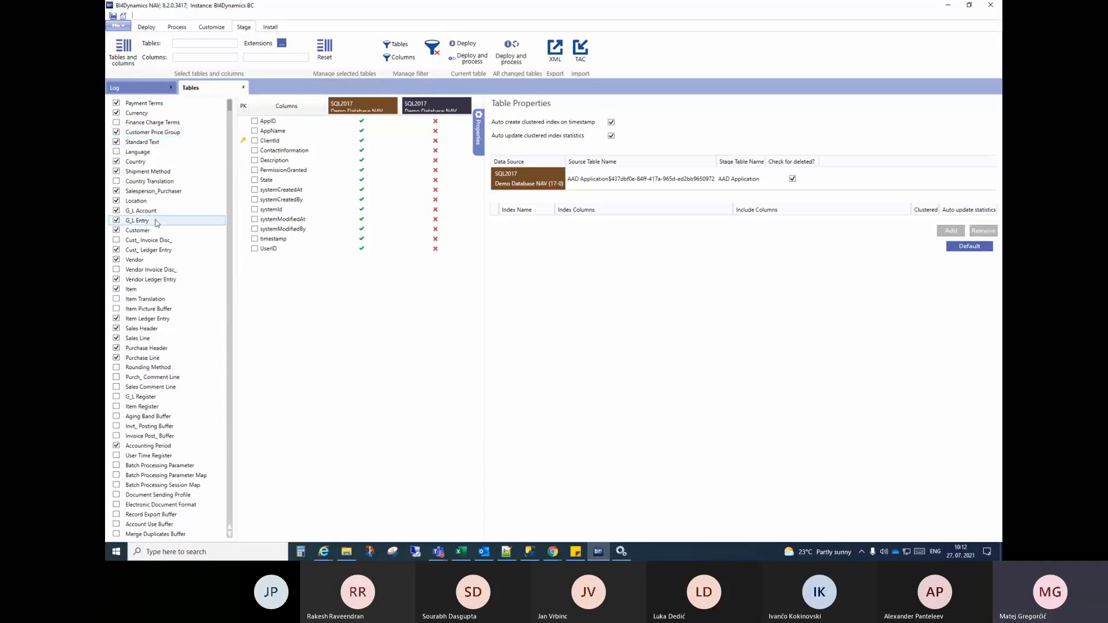
{"action": "scroll", "coordinate": [159, 225], "scroll_direction": "down", "scroll_amount": 4}
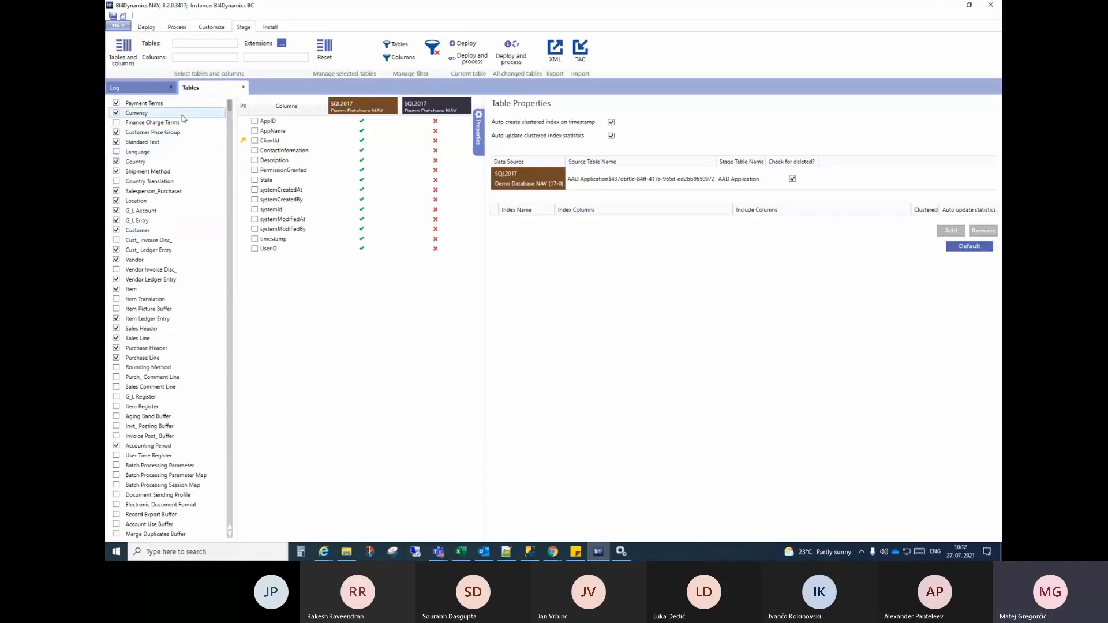
{"action": "scroll", "coordinate": [166, 217], "scroll_direction": "down", "scroll_amount": 20}
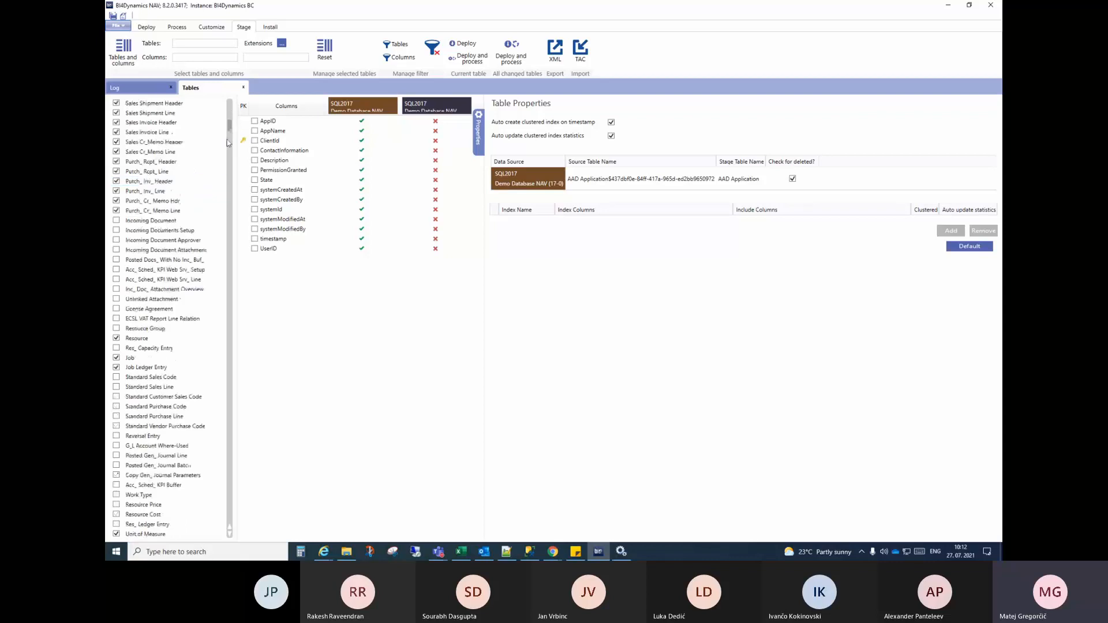
{"action": "scroll", "coordinate": [243, 347], "scroll_direction": "down", "scroll_amount": 15}
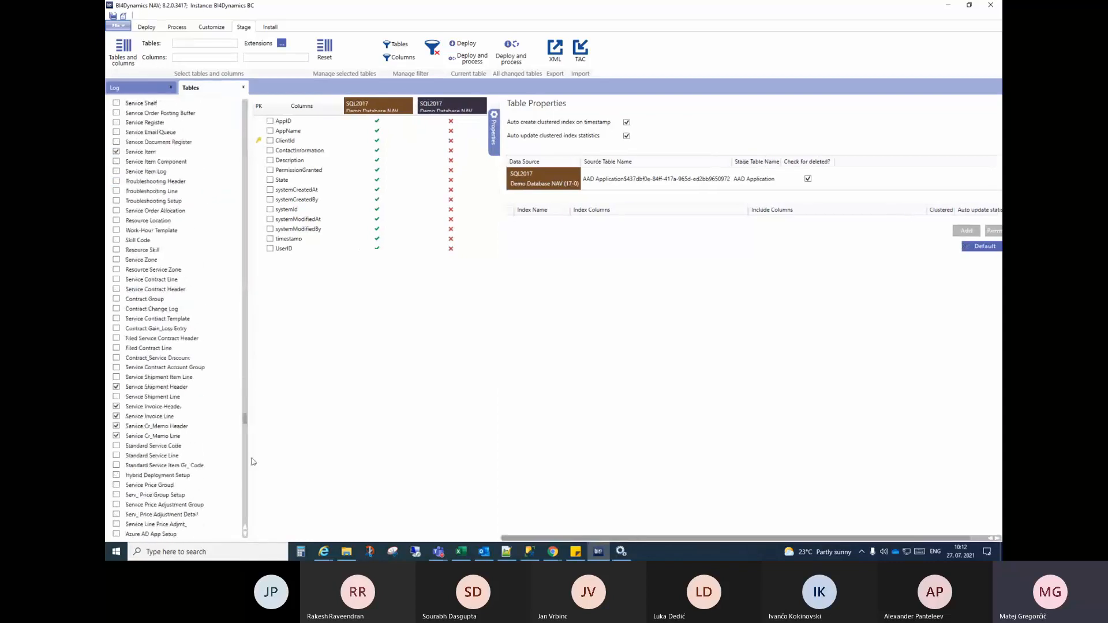
{"action": "left_click_drag", "start_coordinate": [252, 354], "coordinate": [252, 107]}
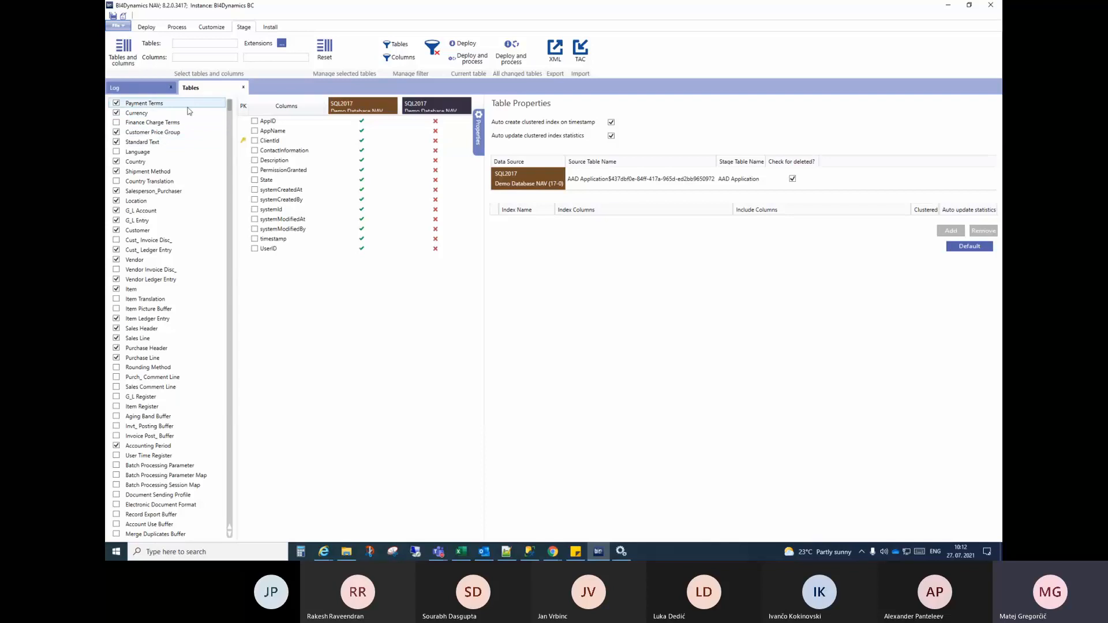
Select the Customer table and look through its columns in both data sources, briefly checking the source table in SQL Server Management Studio
{"action": "left_click", "coordinate": [146, 231]}
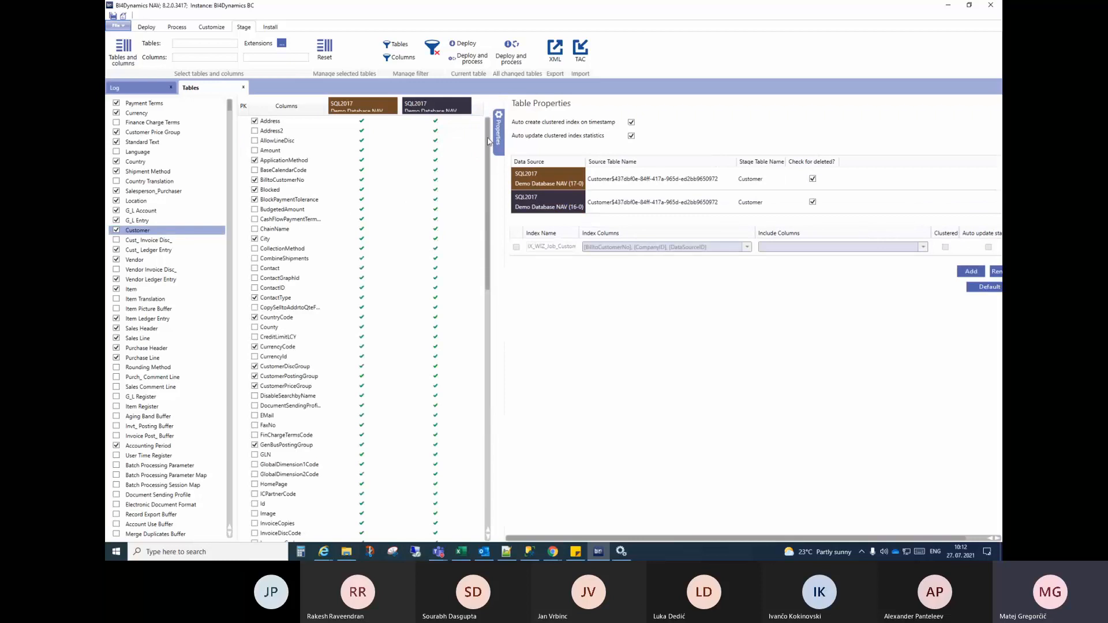
{"action": "mouse_move", "coordinate": [491, 141]}
{"action": "left_mouse_down"}
{"action": "mouse_move", "coordinate": [478, 346]}
{"action": "mouse_move", "coordinate": [481, 130]}
{"action": "left_mouse_up"}
{"action": "left_click", "coordinate": [529, 553]}
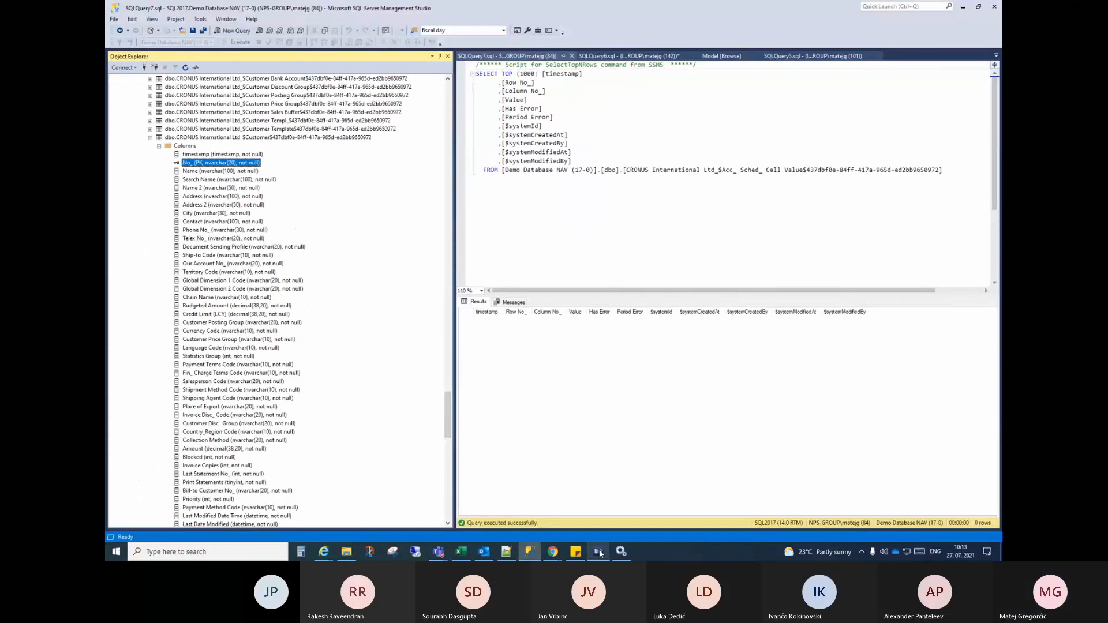
{"action": "left_click", "coordinate": [600, 553]}
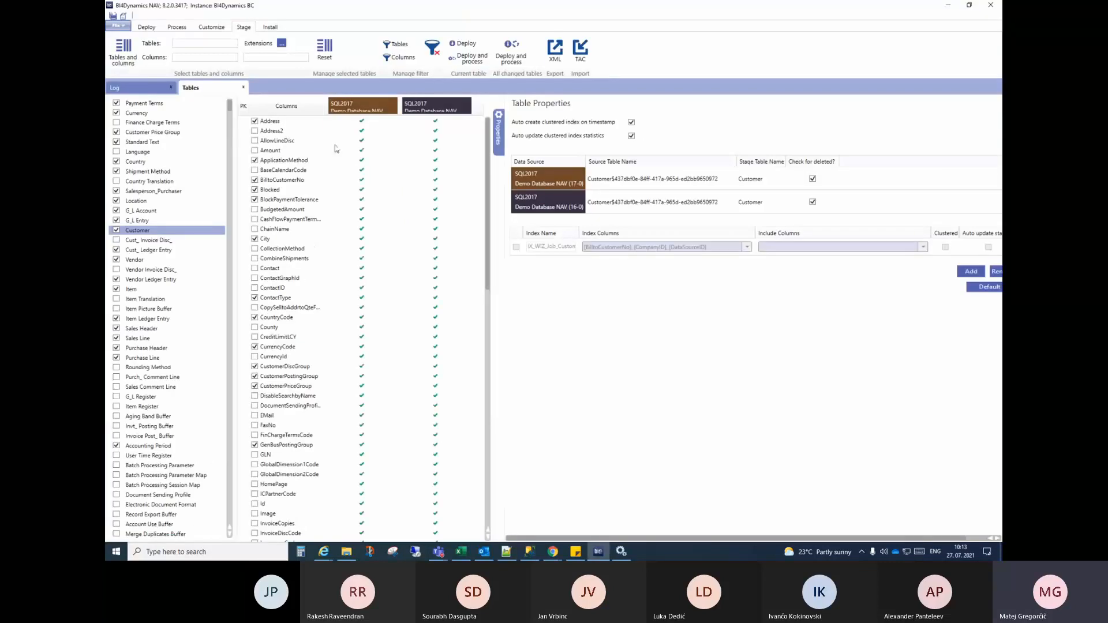
{"action": "scroll", "coordinate": [335, 170], "scroll_direction": "down", "scroll_amount": 4}
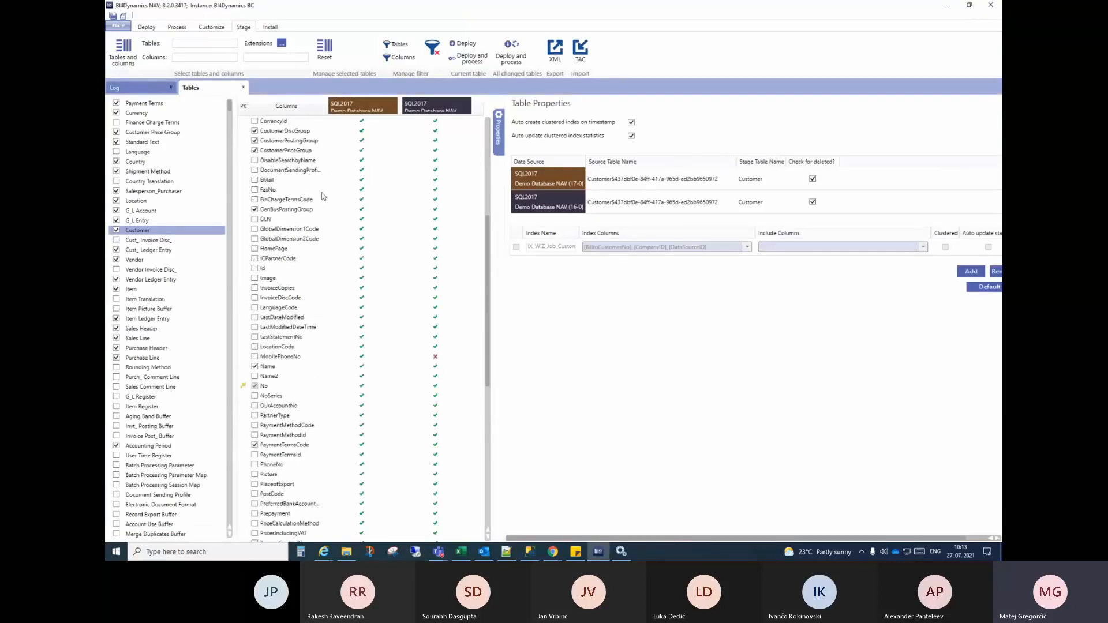
{"action": "scroll", "coordinate": [324, 196], "scroll_direction": "down", "scroll_amount": 8}
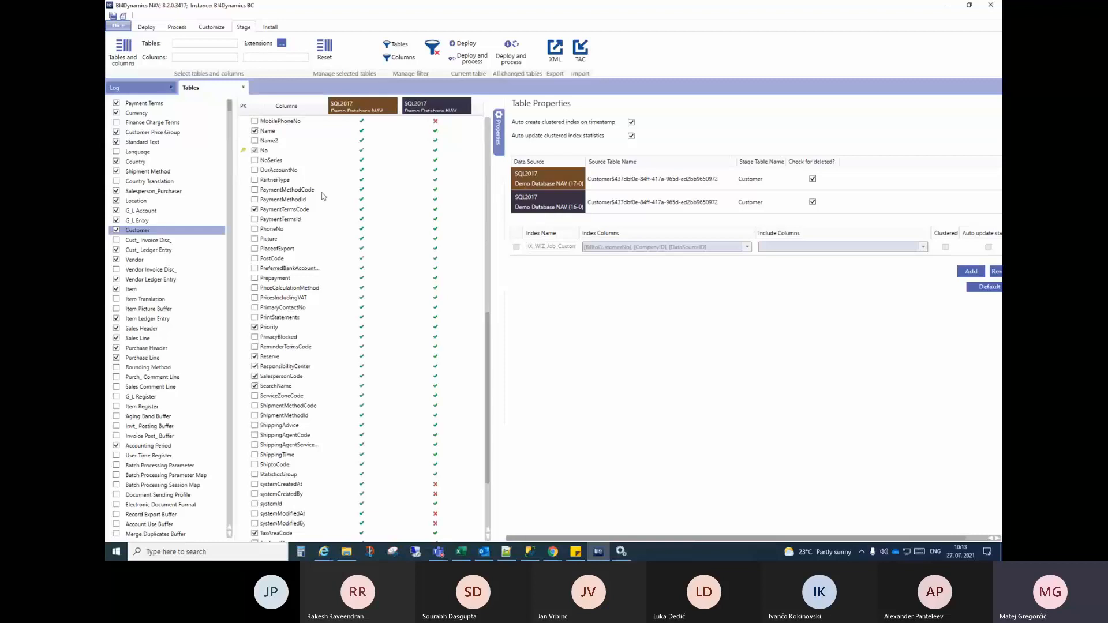
{"action": "scroll", "coordinate": [323, 196], "scroll_direction": "down", "scroll_amount": 3}
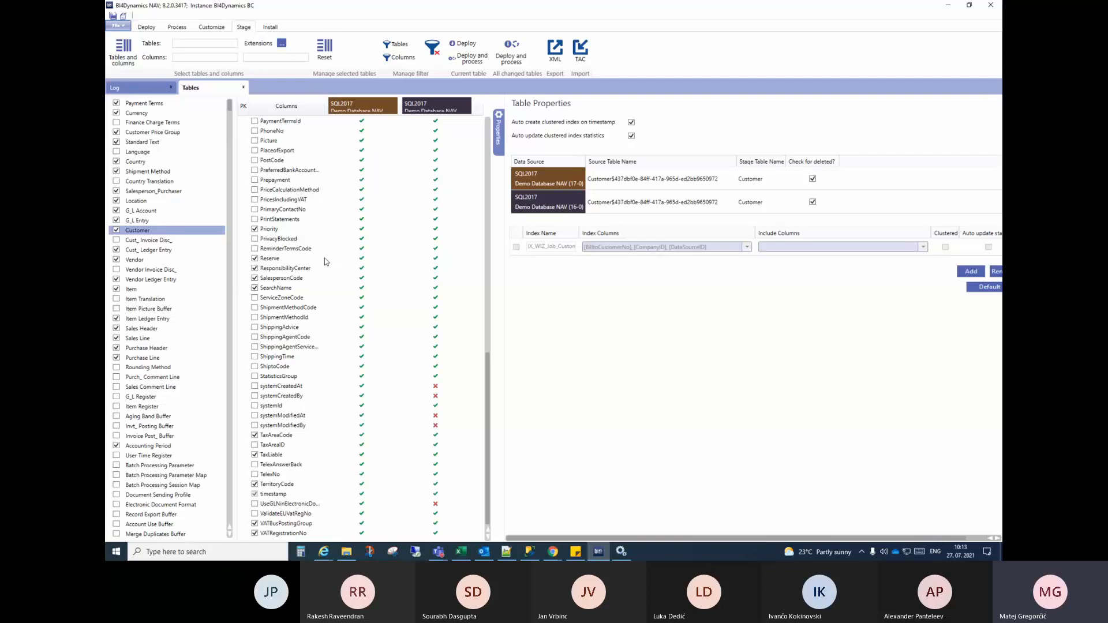
{"action": "scroll", "coordinate": [324, 258], "scroll_direction": "up", "scroll_amount": 14}
{"action": "scroll", "coordinate": [324, 258], "scroll_direction": "up", "scroll_amount": 5}
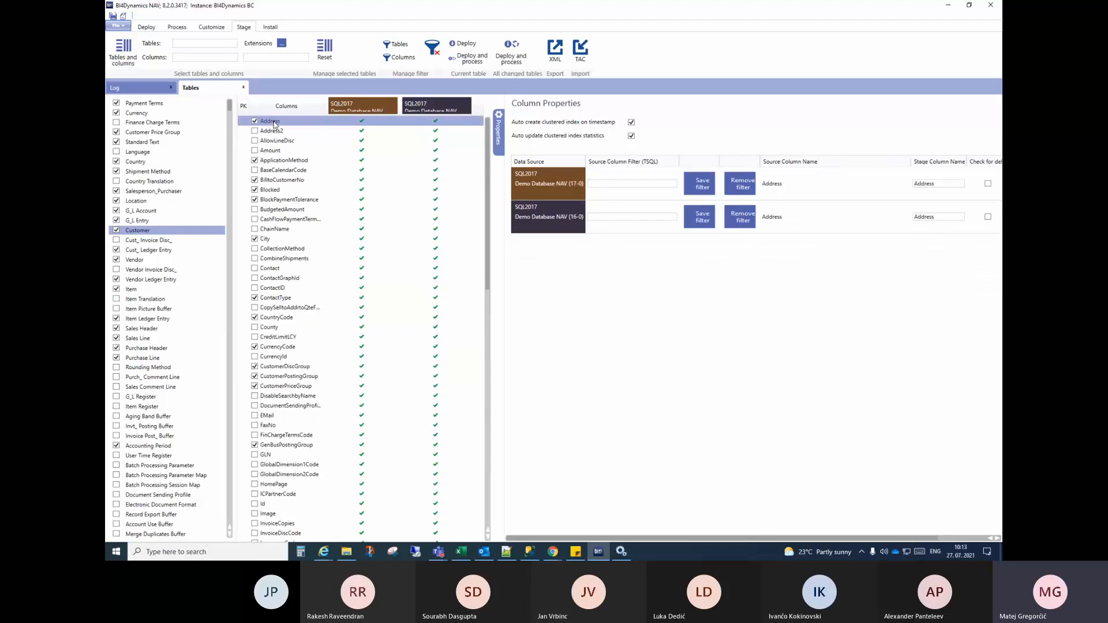
Inspect the column properties of ApplicationMethod, Blocked, BlockPaymentTolerance and City in the Customer table
{"action": "left_click", "coordinate": [291, 161]}
{"action": "left_click", "coordinate": [282, 189]}
{"action": "left_click", "coordinate": [284, 200]}
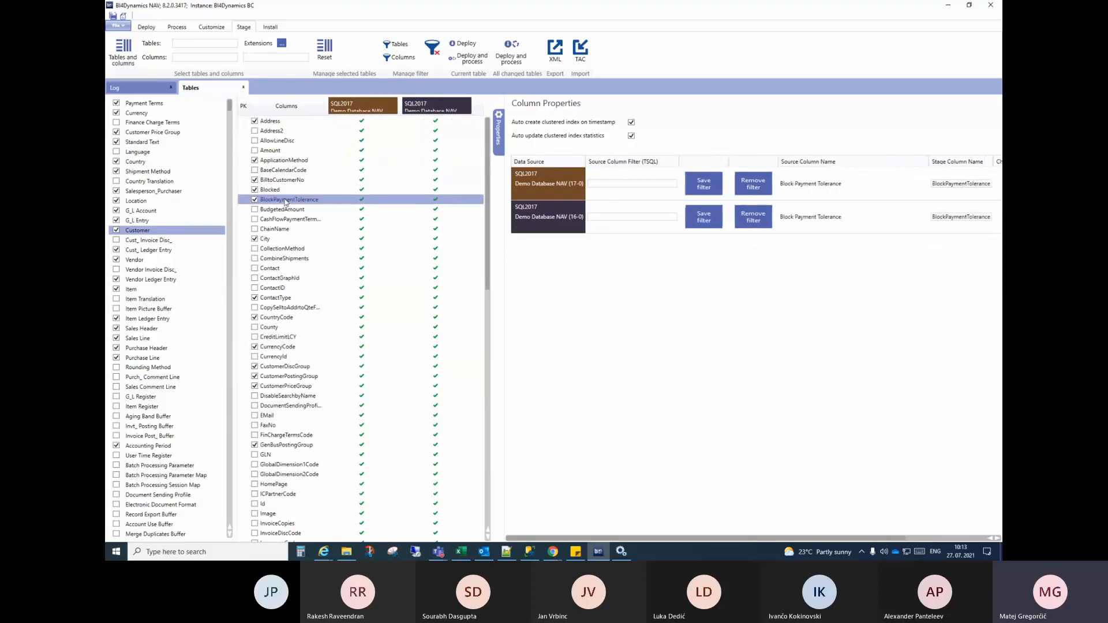
{"action": "left_click", "coordinate": [274, 239]}
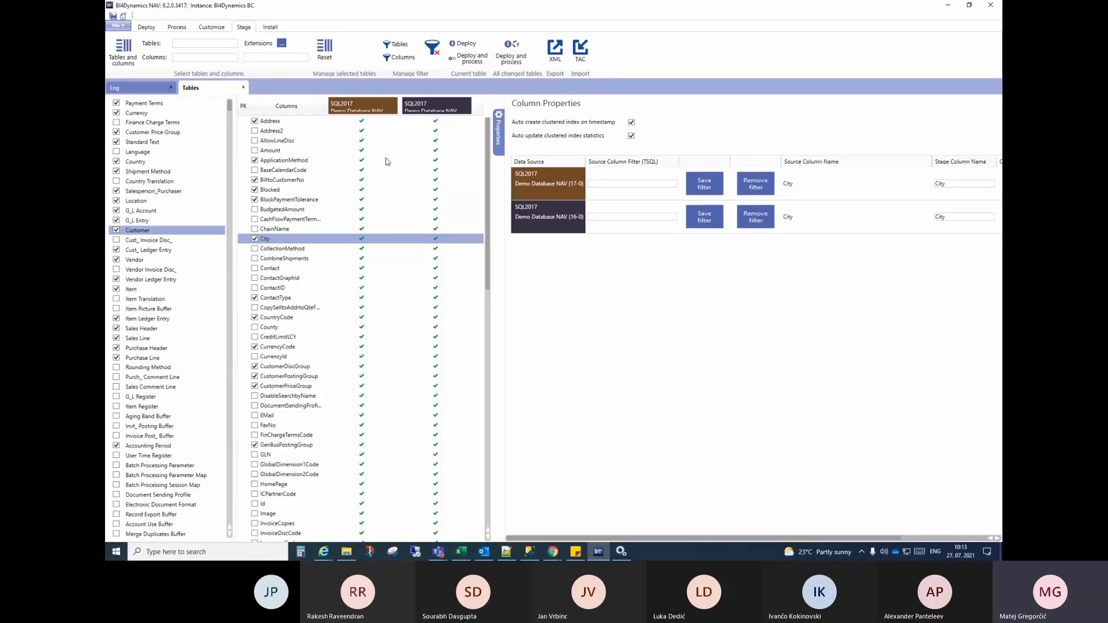
Inspect the column properties of MobilePhoneNo and Name, and review which Customer columns exist in each data source
{"action": "scroll", "coordinate": [388, 186], "scroll_direction": "down", "scroll_amount": 6}
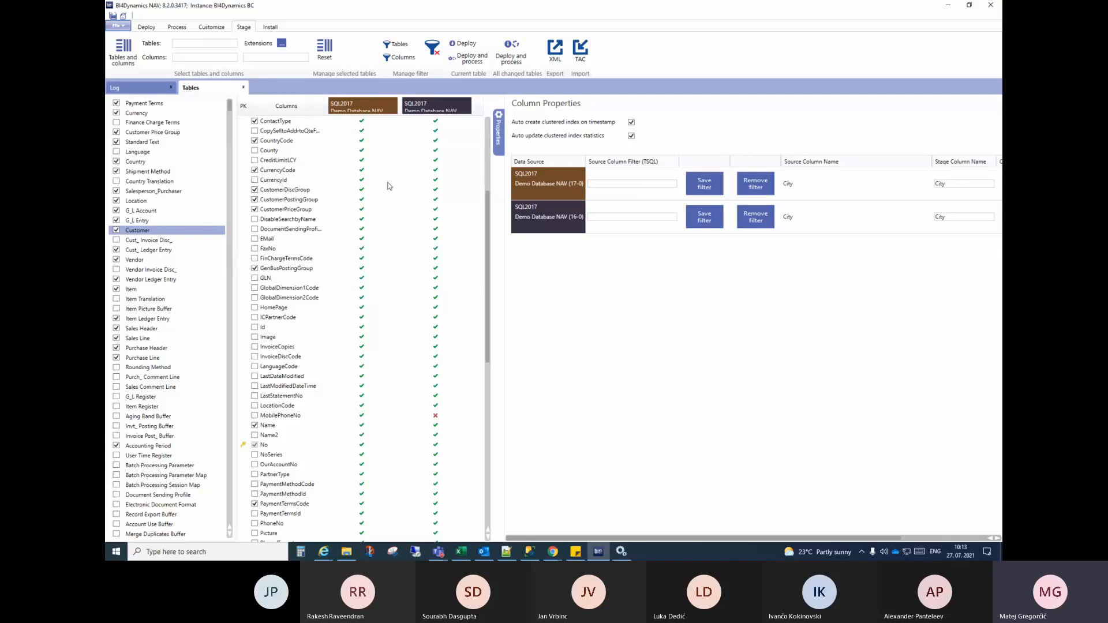
{"action": "scroll", "coordinate": [393, 207], "scroll_direction": "down", "scroll_amount": 2}
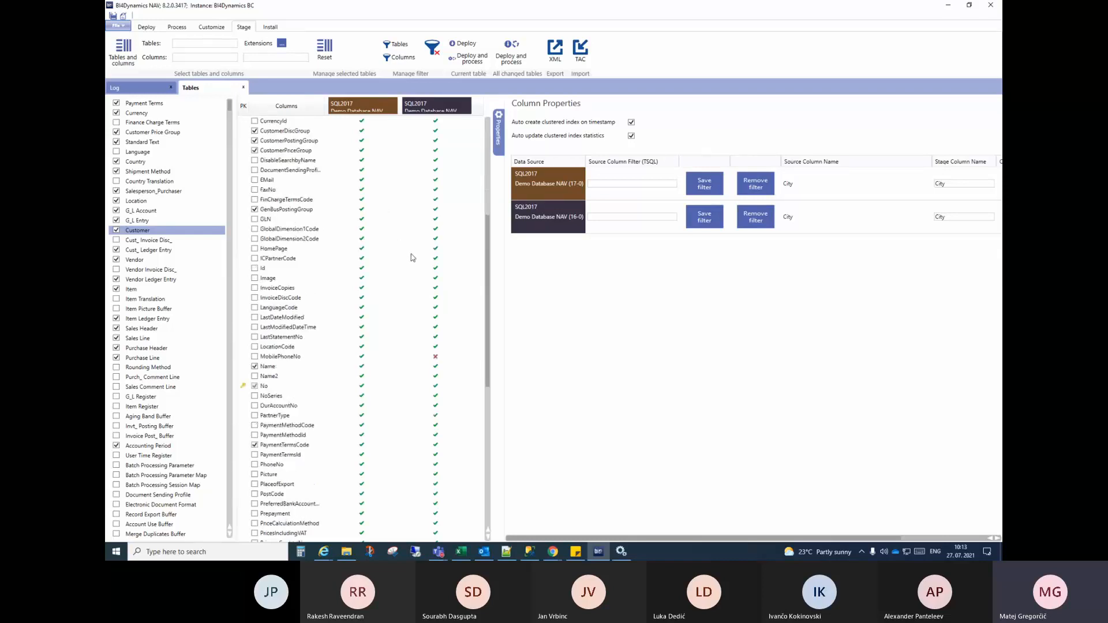
{"action": "left_click", "coordinate": [311, 357]}
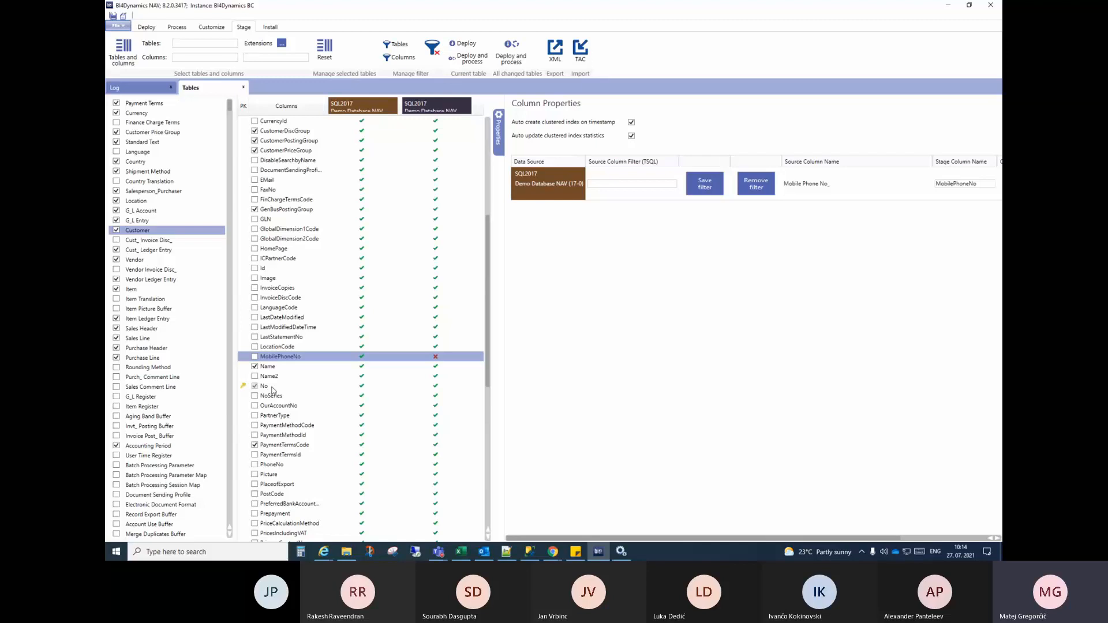
{"action": "left_click", "coordinate": [278, 367]}
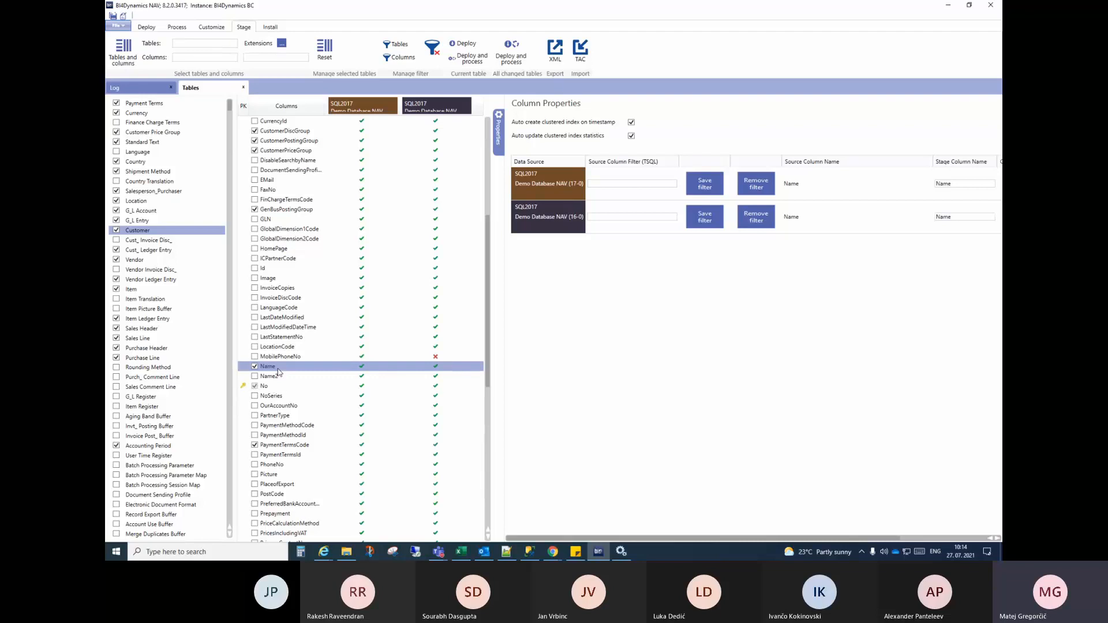
{"action": "scroll", "coordinate": [297, 315], "scroll_direction": "up", "scroll_amount": 3}
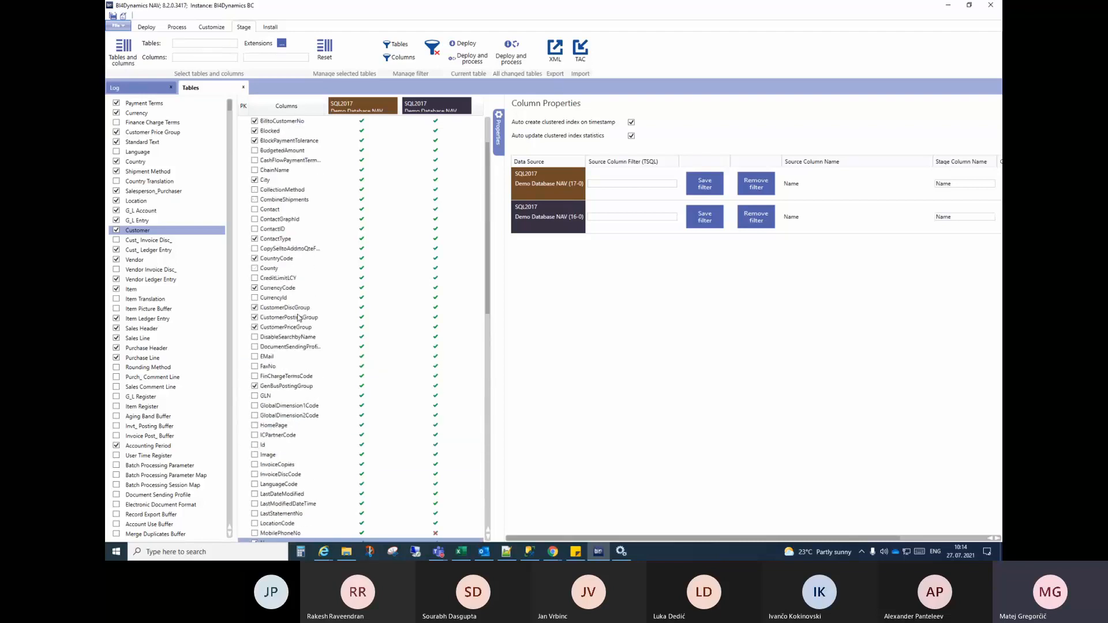
{"action": "scroll", "coordinate": [296, 314], "scroll_direction": "down", "scroll_amount": 10}
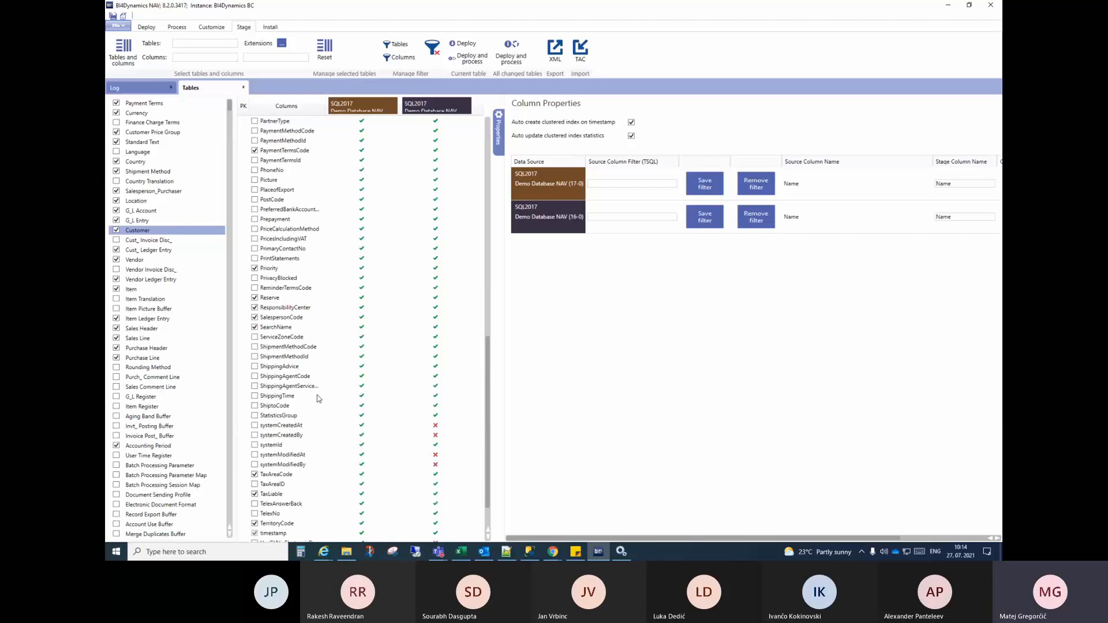
{"action": "scroll", "coordinate": [317, 395], "scroll_direction": "up", "scroll_amount": 7}
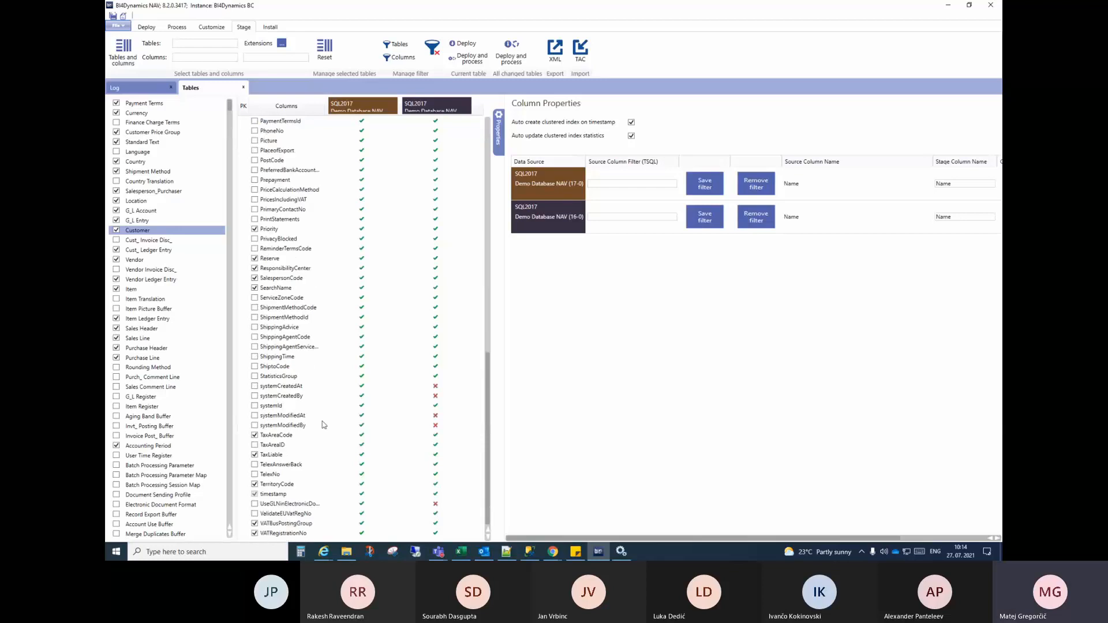
Switch back to Customer.tac in Notepad++ and maximize its window
{"action": "left_click", "coordinate": [346, 553]}
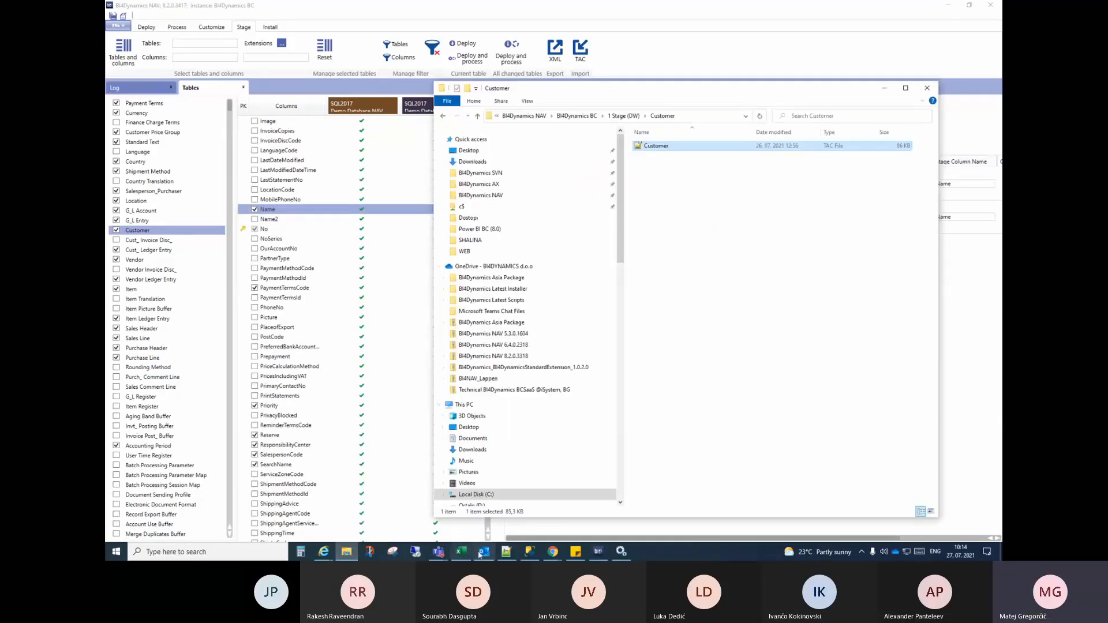
{"action": "left_click", "coordinate": [501, 552]}
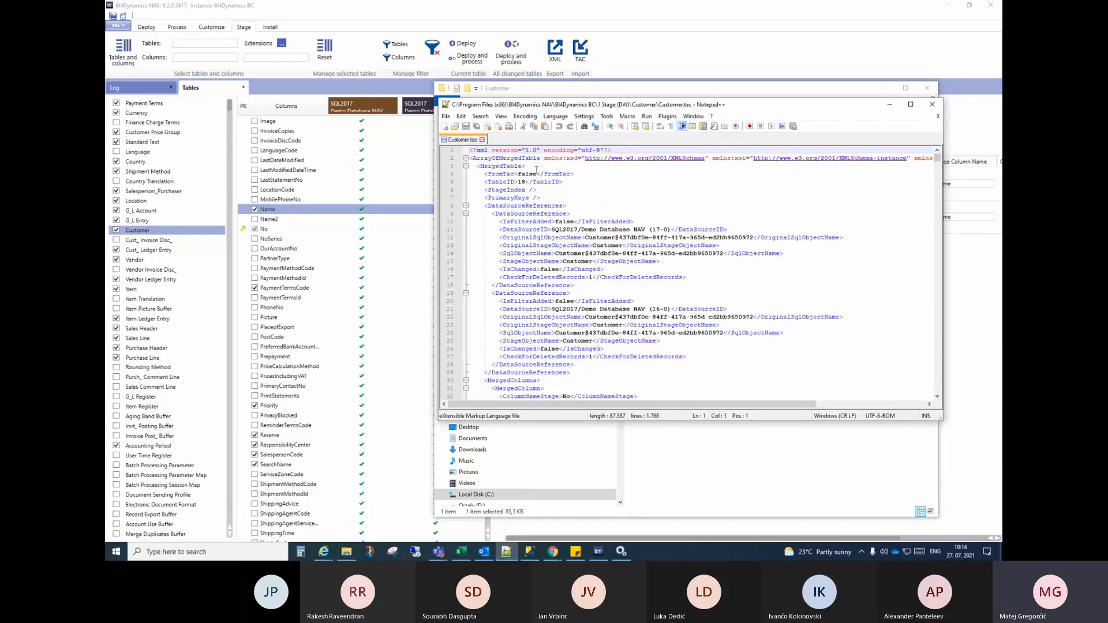
{"action": "double_click", "coordinate": [759, 104]}
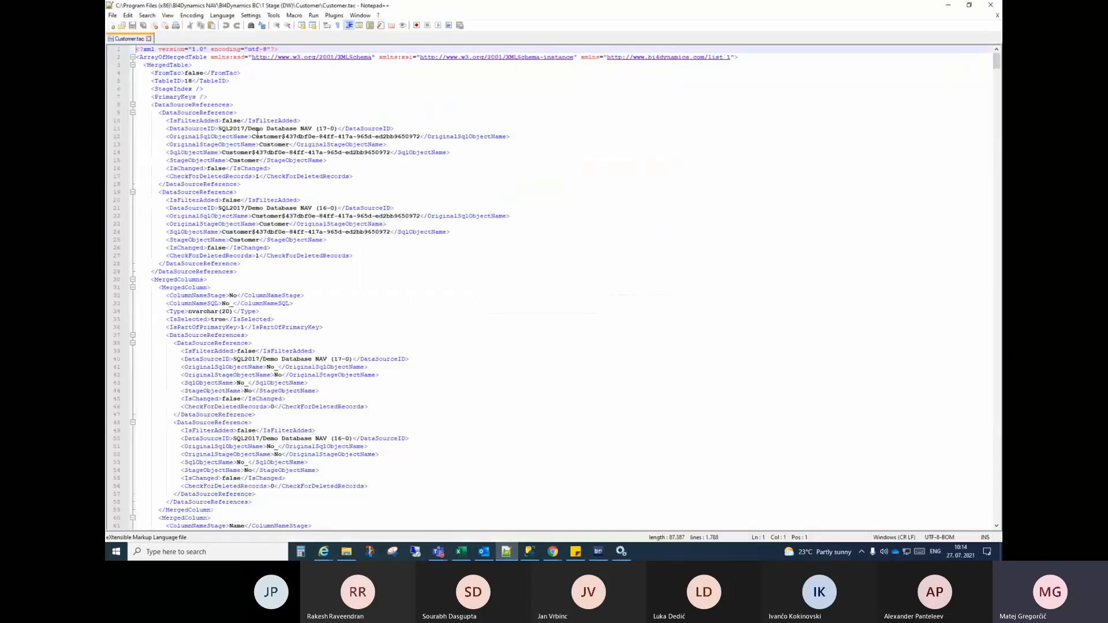
Highlight the TableID, the first DataSourceID and the OriginalSqlObjectName value of the 17-0 data source in Customer.tac
{"action": "double_click", "coordinate": [188, 81]}
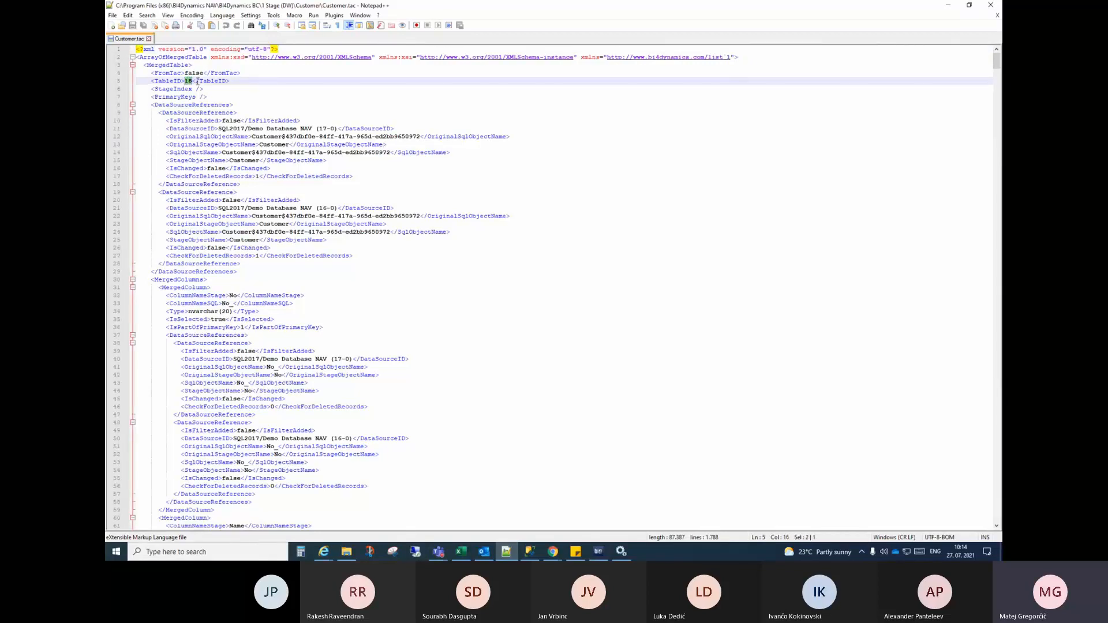
{"action": "left_click_drag", "start_coordinate": [219, 128], "coordinate": [336, 126]}
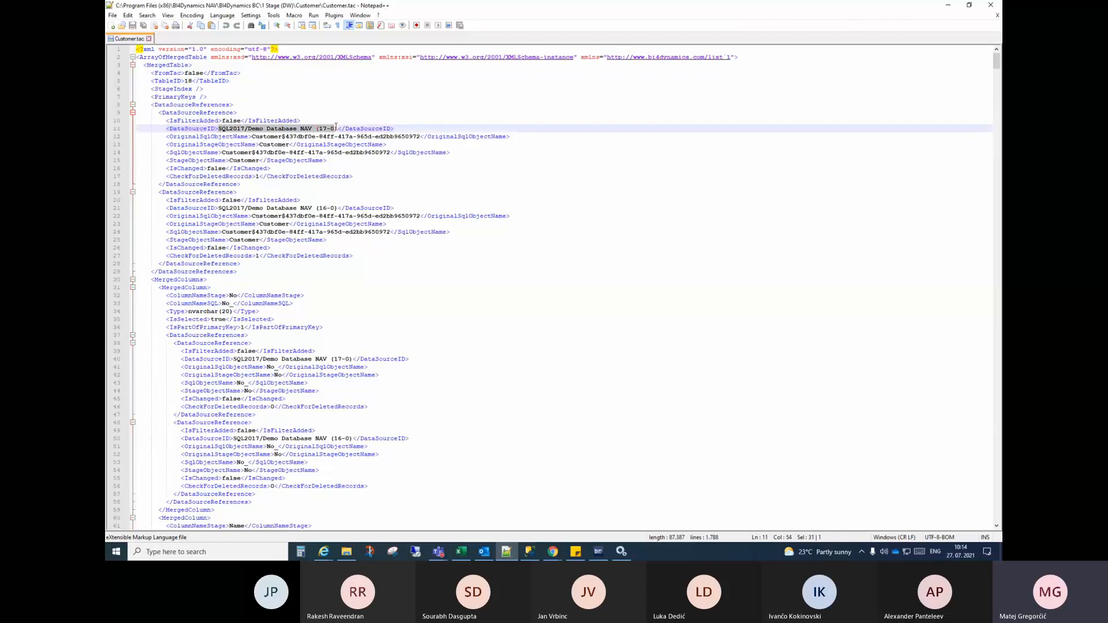
{"action": "left_click", "coordinate": [254, 136]}
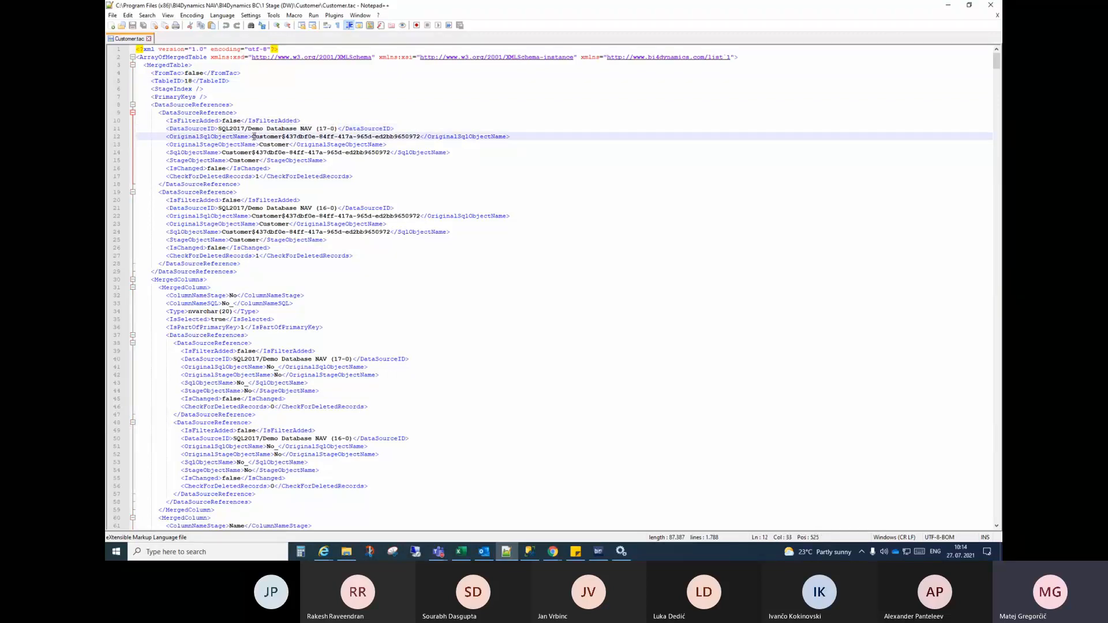
{"action": "left_click_drag", "start_coordinate": [254, 136], "coordinate": [420, 136]}
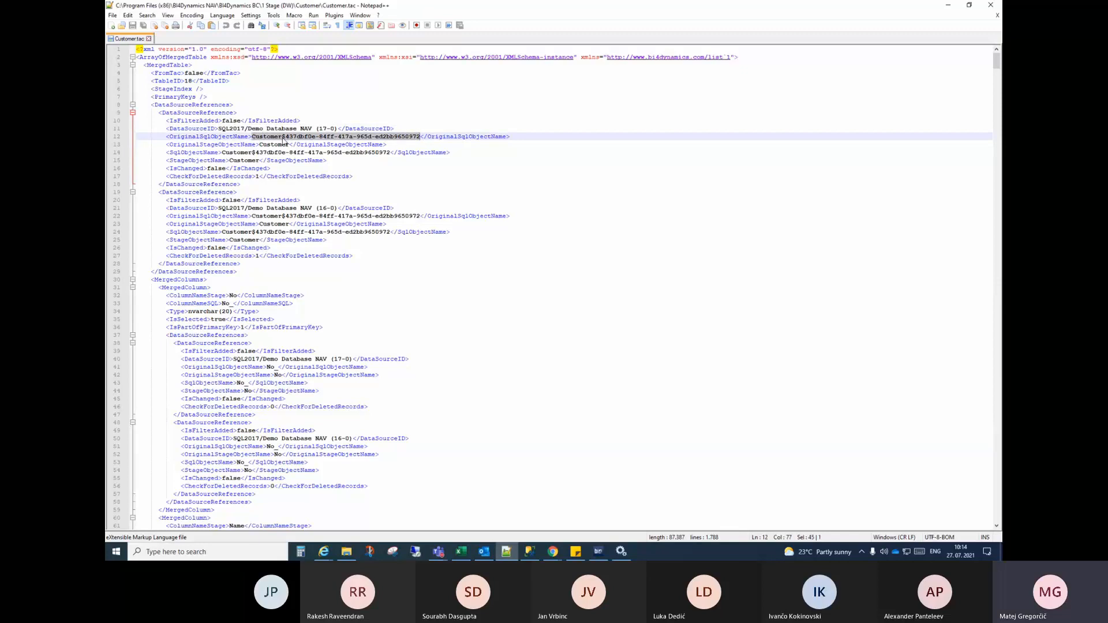
Highlight the identifier suffix in the first OriginalSqlObjectName, followed by the entire object name
{"action": "left_click", "coordinate": [285, 136]}
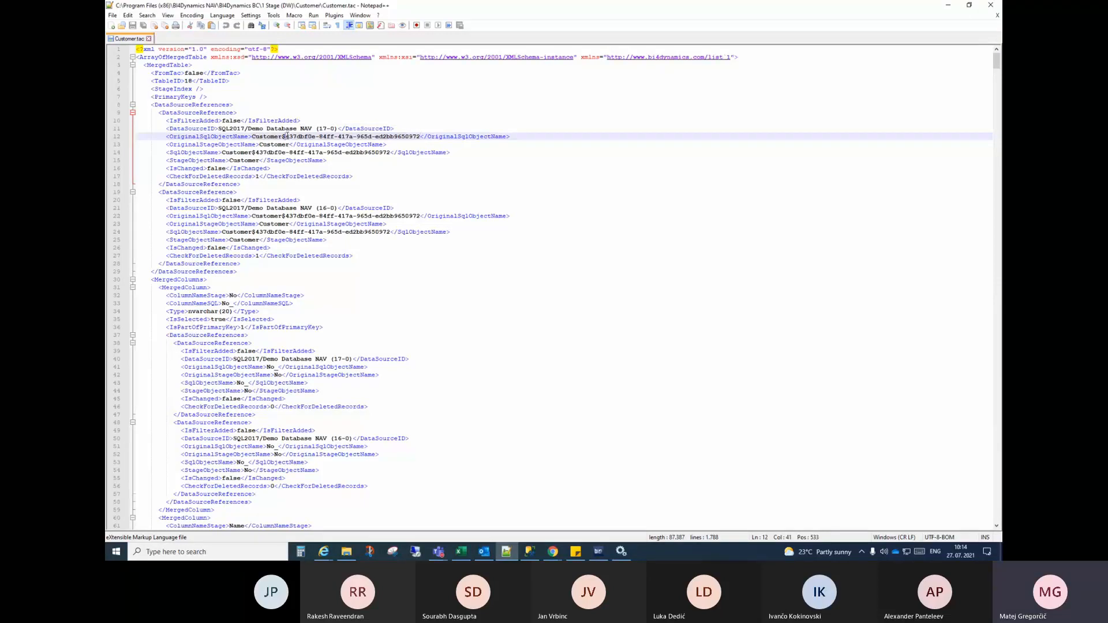
{"action": "left_click_drag", "start_coordinate": [284, 137], "coordinate": [422, 136]}
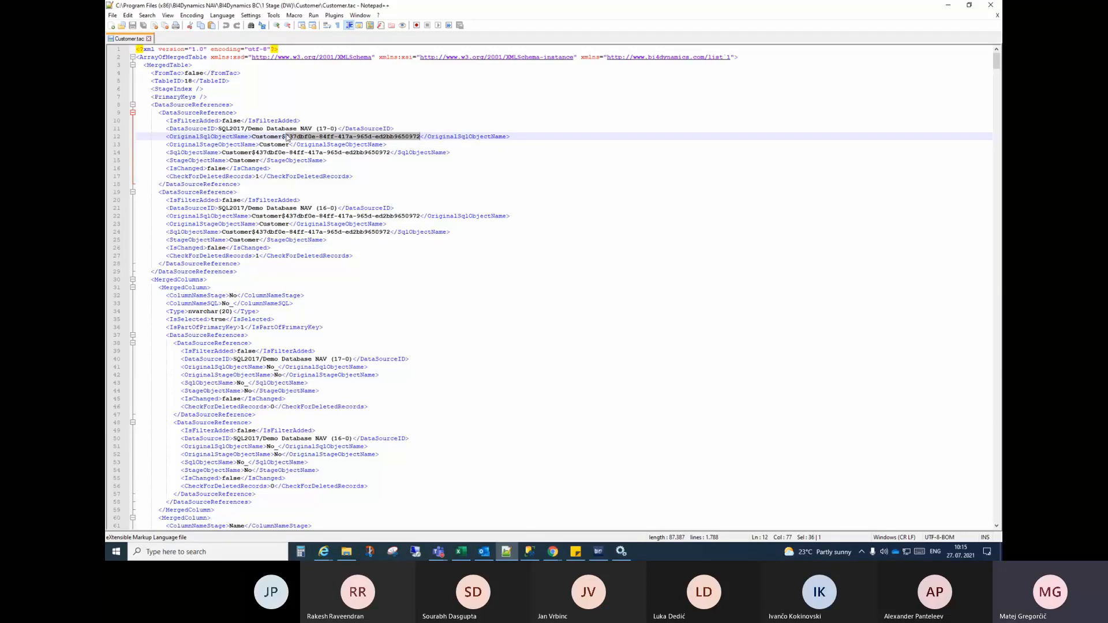
{"action": "left_click_drag", "start_coordinate": [283, 137], "coordinate": [252, 138]}
{"action": "left_click", "coordinate": [257, 137]}
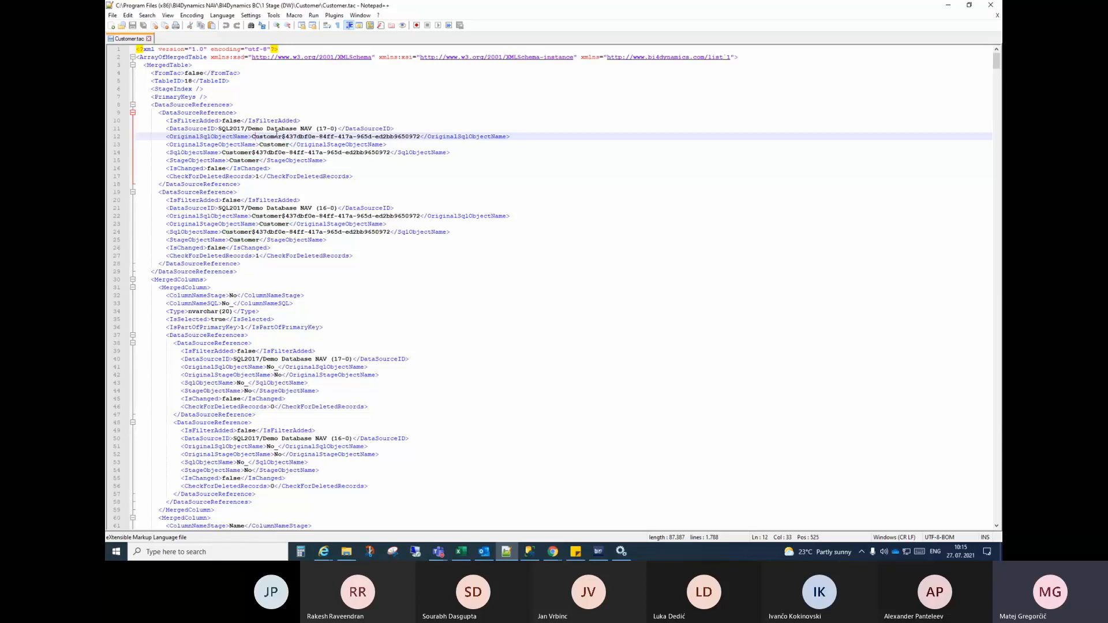
{"action": "left_click_drag", "start_coordinate": [252, 137], "coordinate": [421, 136]}
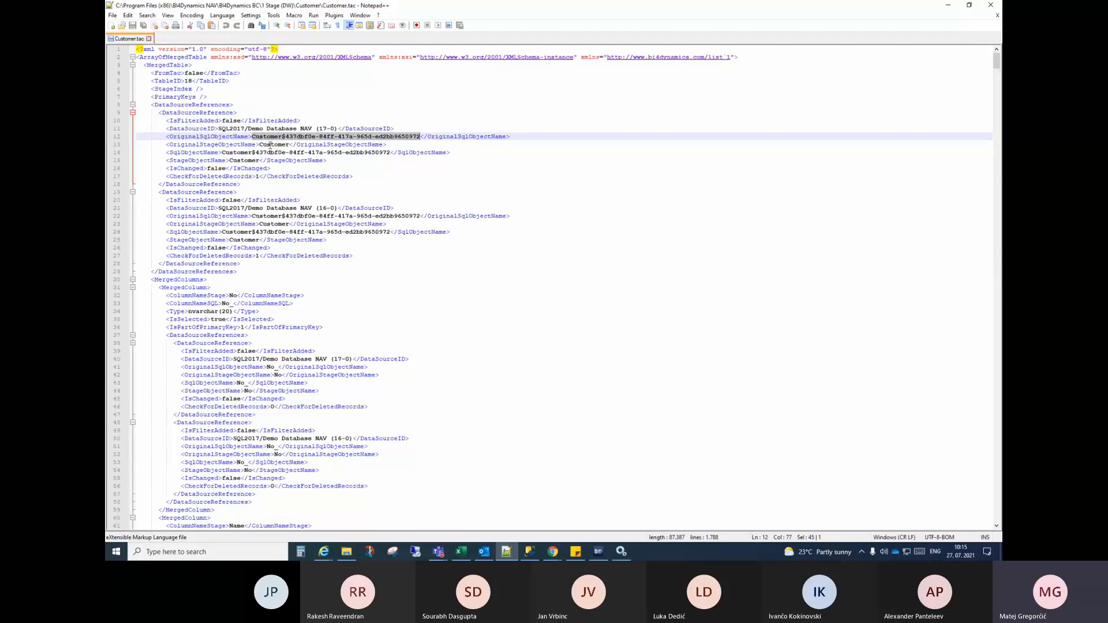
Highlight the OriginalStageObjectName value Customer in the 17-0 data source reference and point out its tag
{"action": "double_click", "coordinate": [270, 144]}
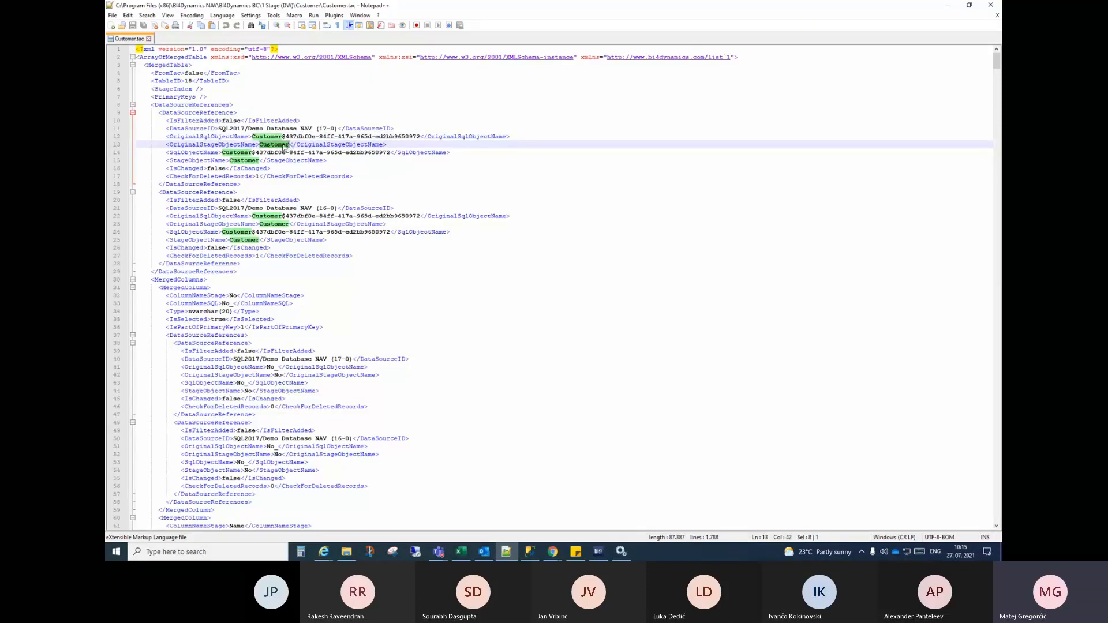
{"action": "left_click", "coordinate": [271, 145]}
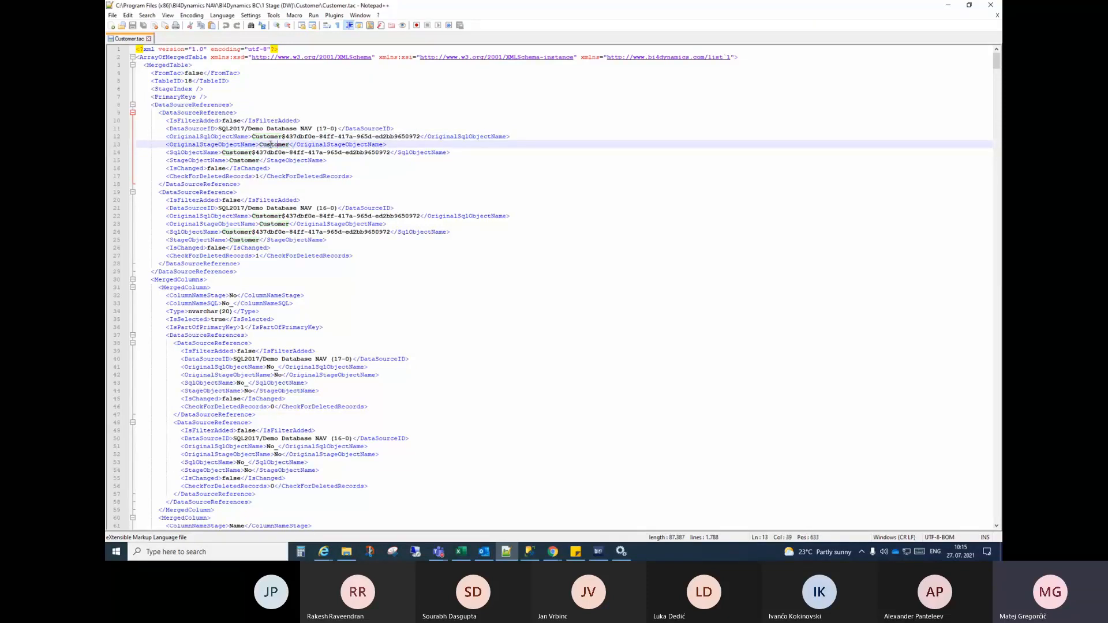
{"action": "left_click", "coordinate": [199, 145]}
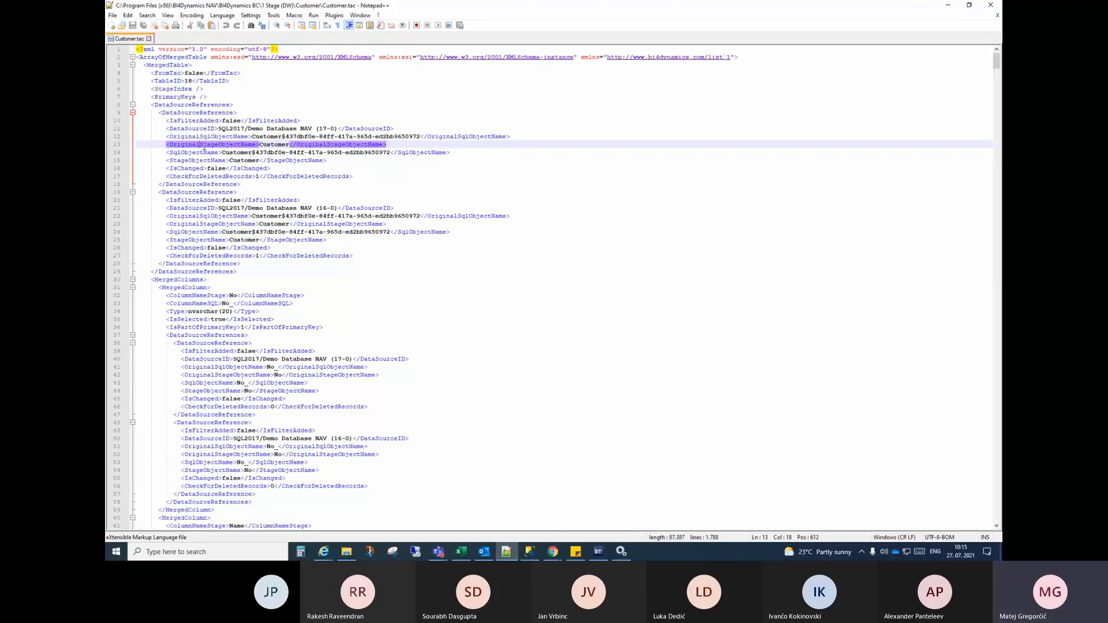
{"action": "left_click", "coordinate": [267, 144]}
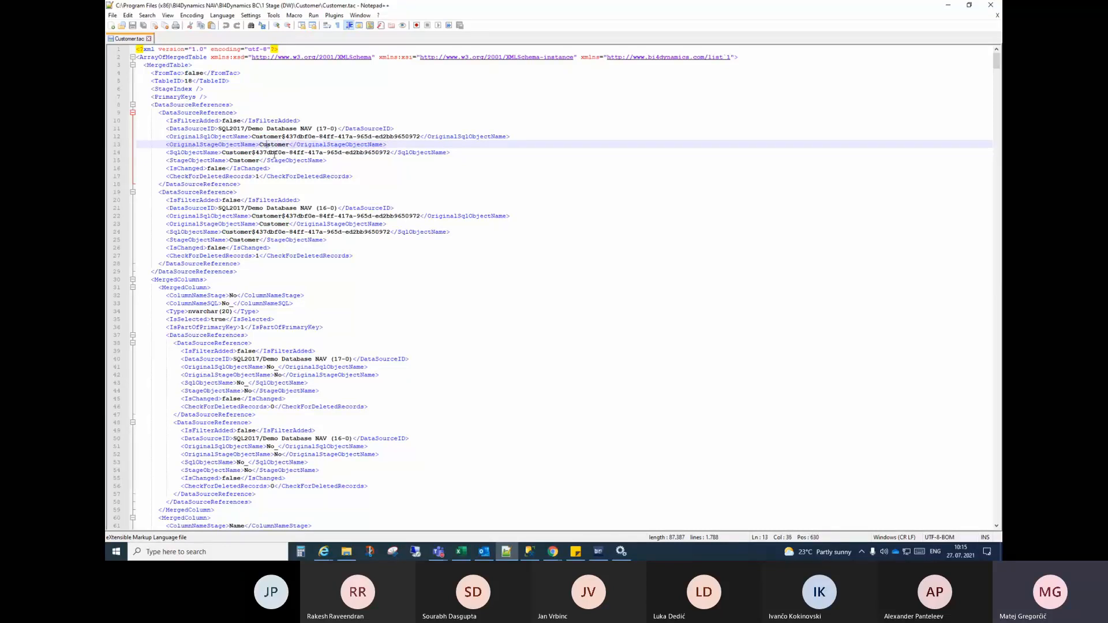
Examine the first merged column, No, going through its stage name, SQL name, type and IsSelected values
{"action": "scroll", "coordinate": [278, 171], "scroll_direction": "down", "scroll_amount": 2}
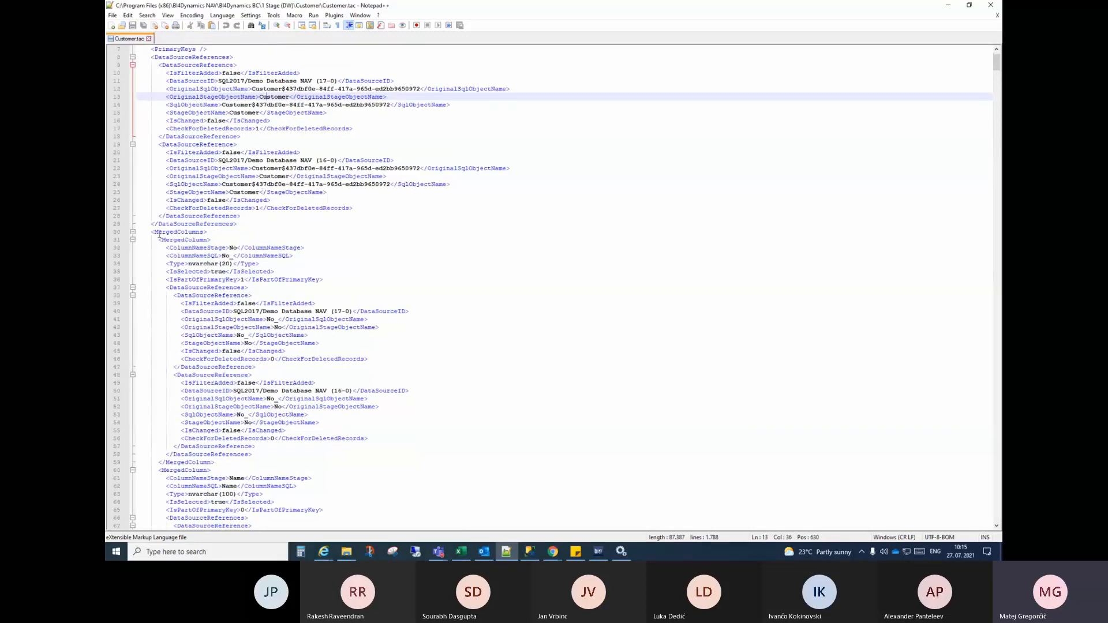
{"action": "scroll", "coordinate": [228, 205], "scroll_direction": "down", "scroll_amount": 2}
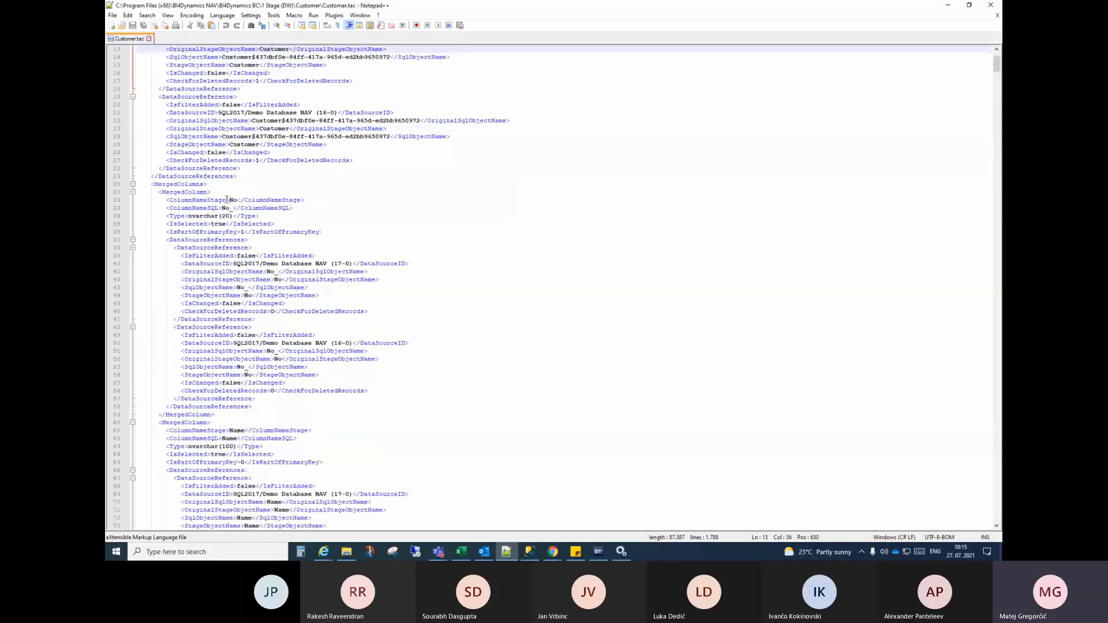
{"action": "left_click", "coordinate": [185, 216]}
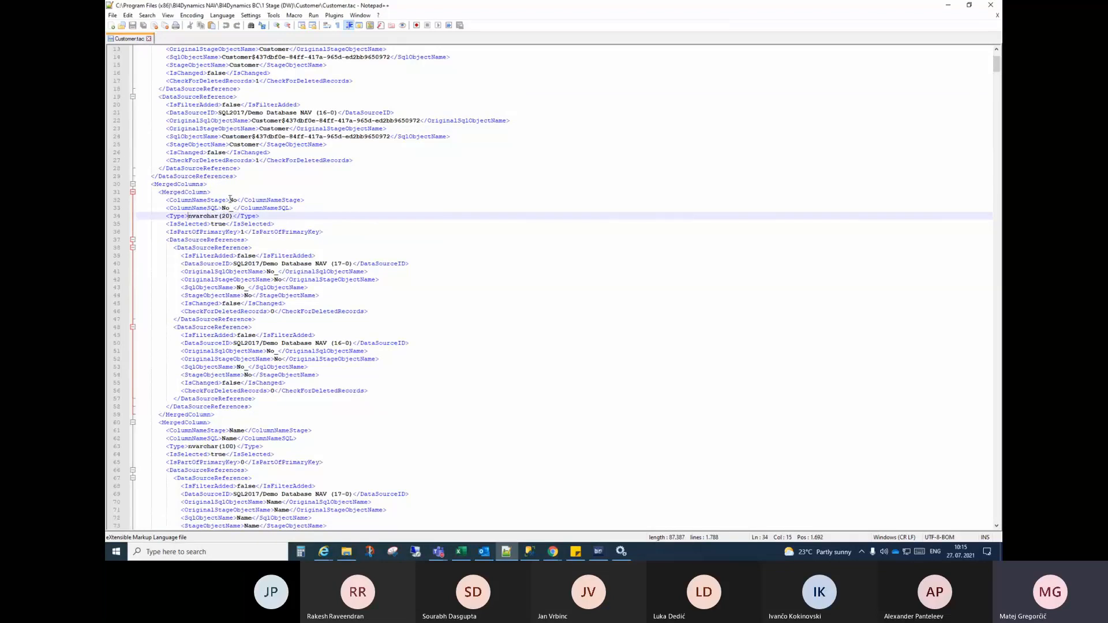
{"action": "left_click", "coordinate": [230, 199]}
{"action": "left_click", "coordinate": [232, 208]}
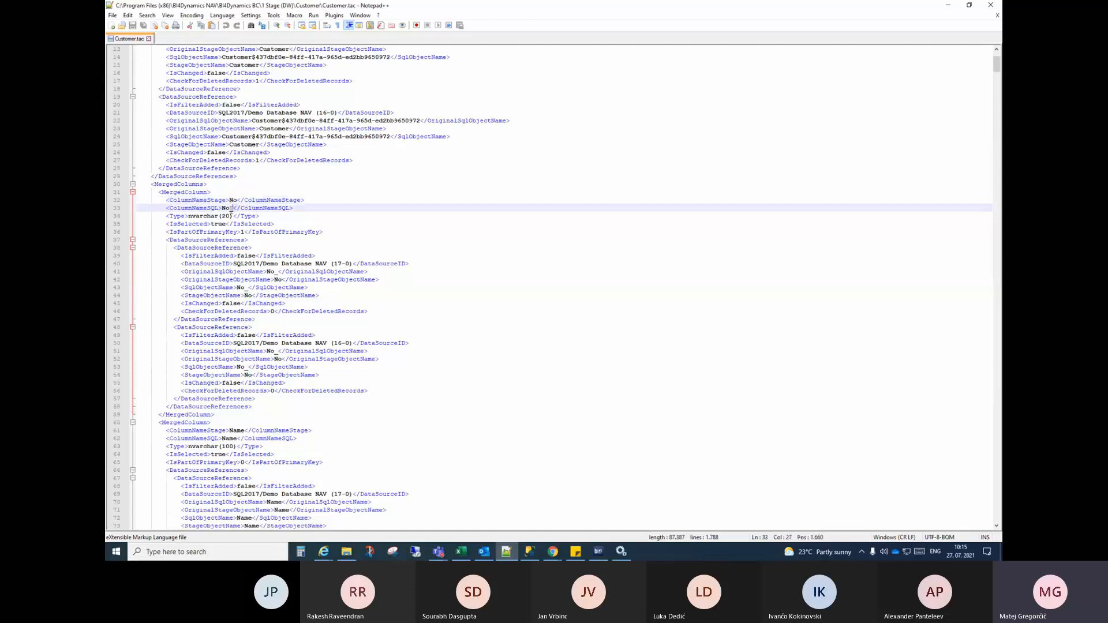
{"action": "left_click_drag", "start_coordinate": [232, 209], "coordinate": [223, 210]}
{"action": "left_click", "coordinate": [230, 210]}
{"action": "double_click", "coordinate": [232, 200]}
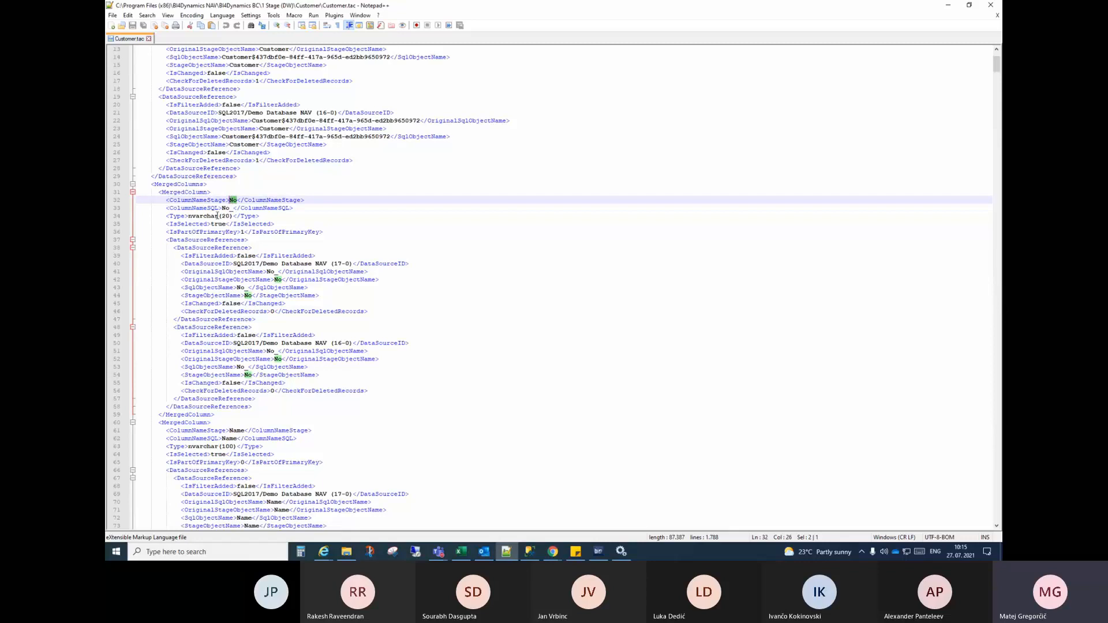
{"action": "left_click", "coordinate": [217, 216]}
{"action": "left_click", "coordinate": [218, 224]}
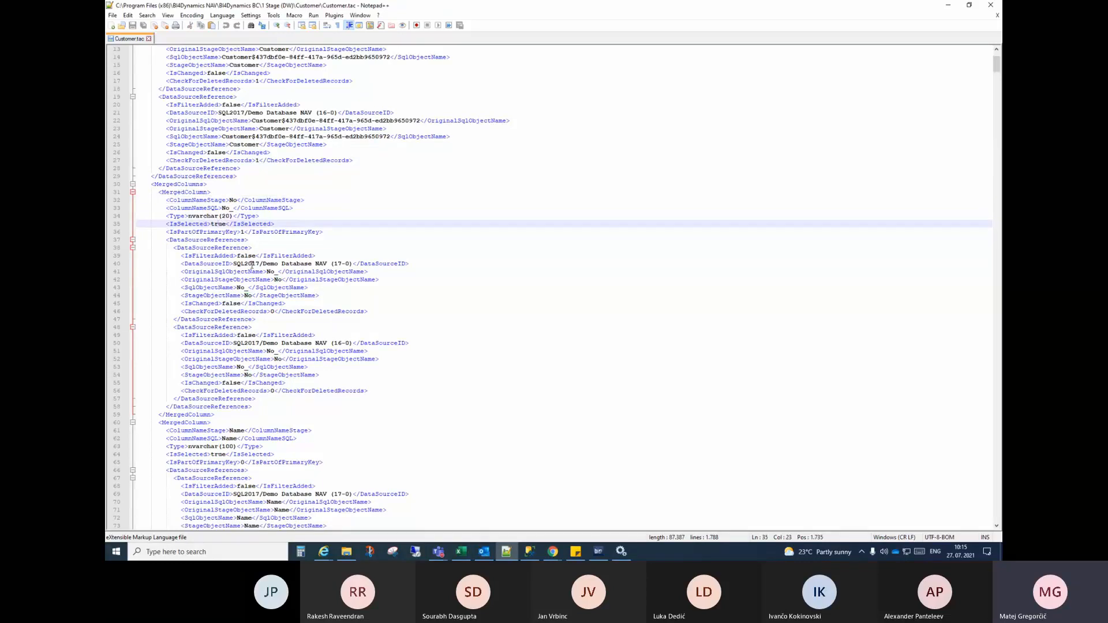
Highlight the DataSourceID value of the 16-0 data source under the No merged column
{"action": "scroll", "coordinate": [250, 271], "scroll_direction": "down", "scroll_amount": 2}
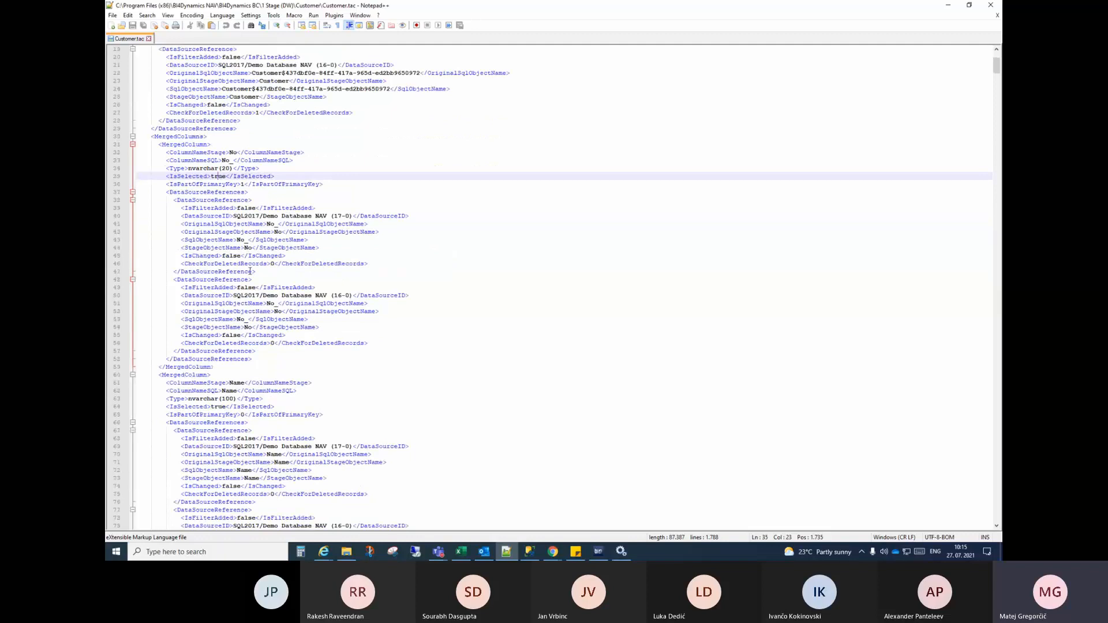
{"action": "left_click_drag", "start_coordinate": [233, 295], "coordinate": [354, 295]}
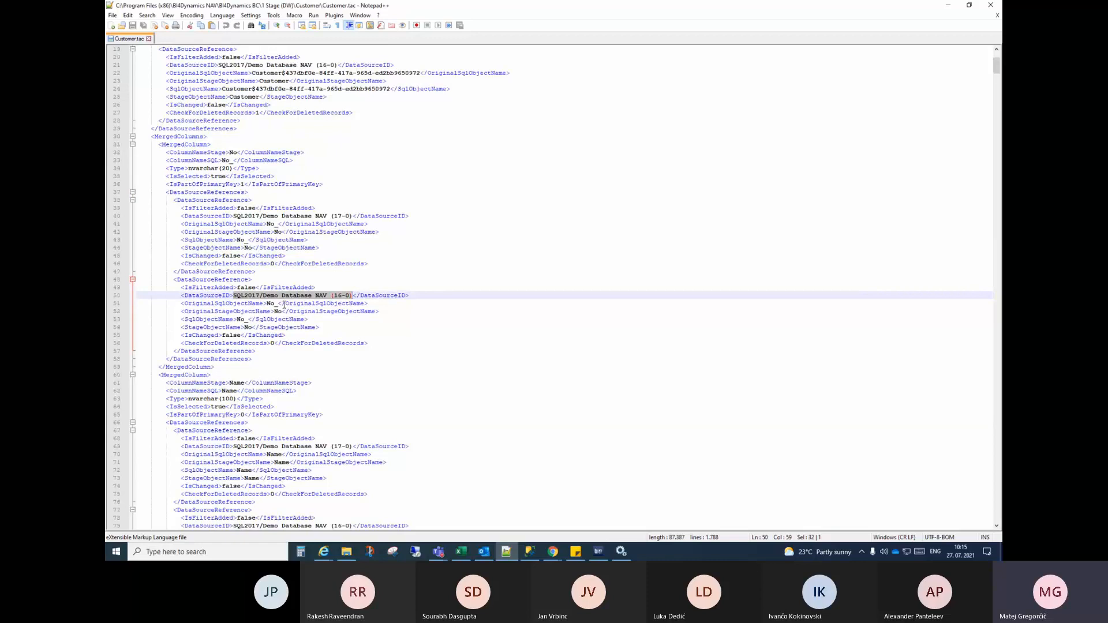
{"action": "scroll", "coordinate": [282, 308], "scroll_direction": "down", "scroll_amount": 2}
{"action": "scroll", "coordinate": [272, 306], "scroll_direction": "down", "scroll_amount": 4}
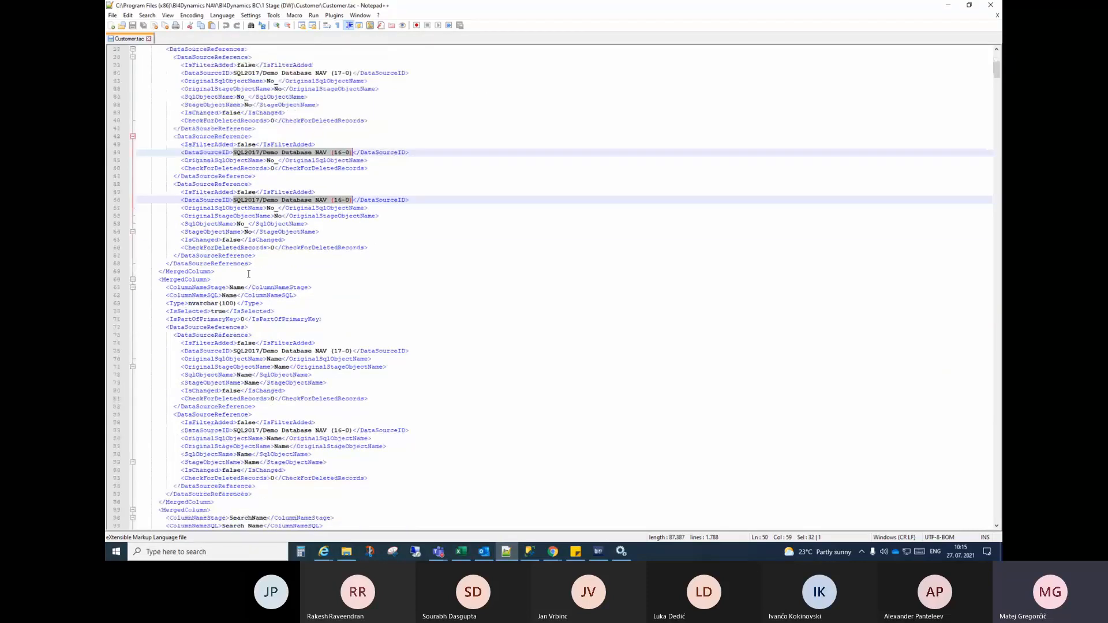
Highlight the ColumnNameStage values of the Name and City merged columns and review the entries between them
{"action": "double_click", "coordinate": [239, 240]}
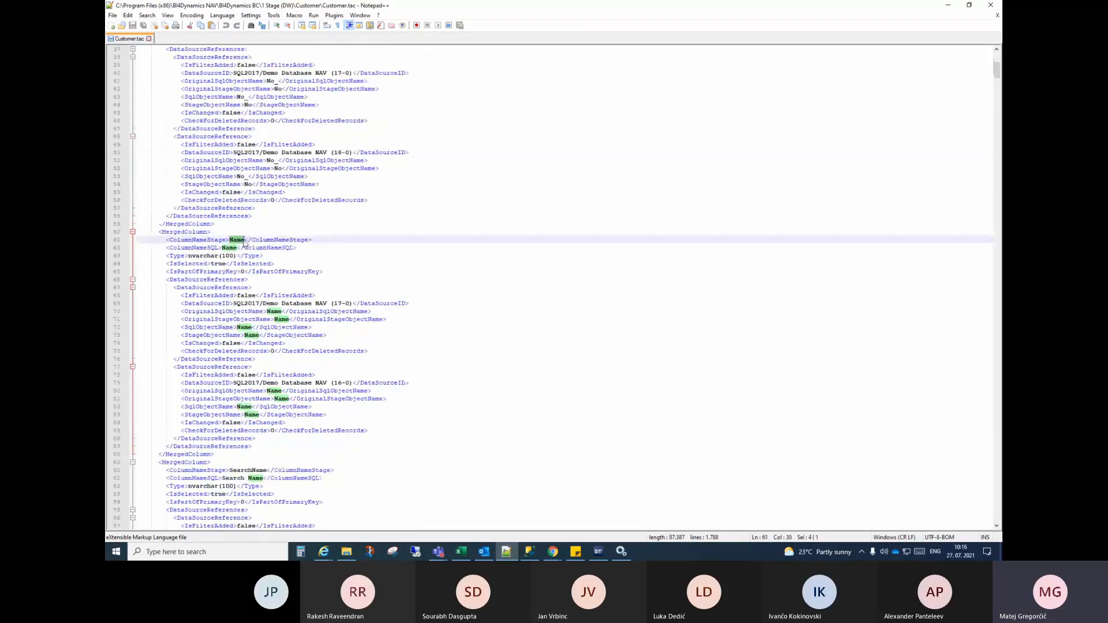
{"action": "scroll", "coordinate": [256, 245], "scroll_direction": "down", "scroll_amount": 2}
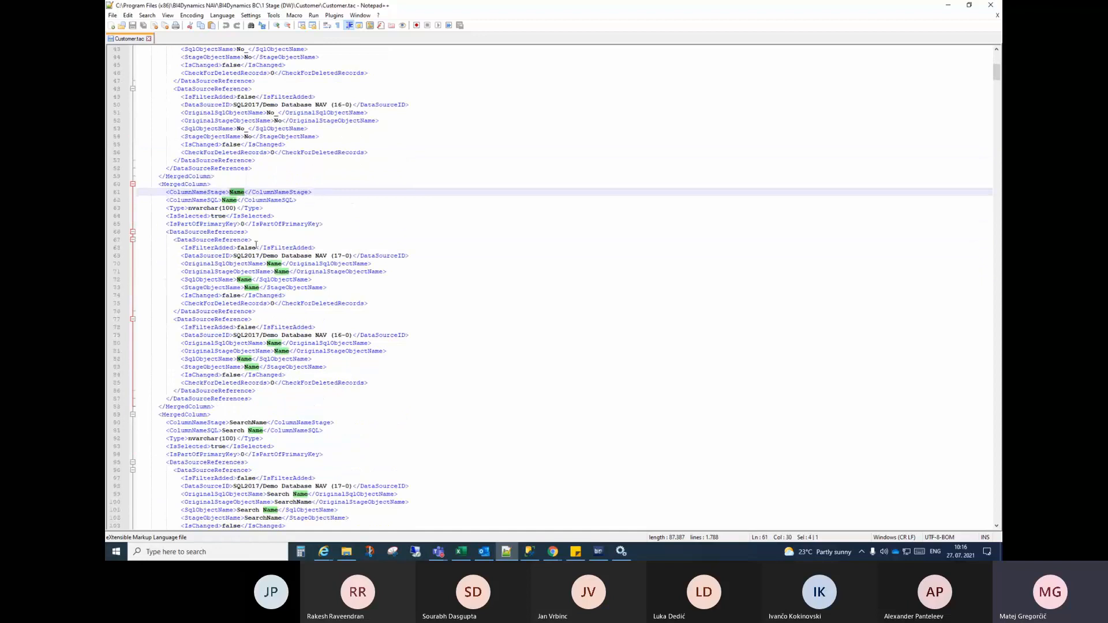
{"action": "scroll", "coordinate": [256, 245], "scroll_direction": "down", "scroll_amount": 10}
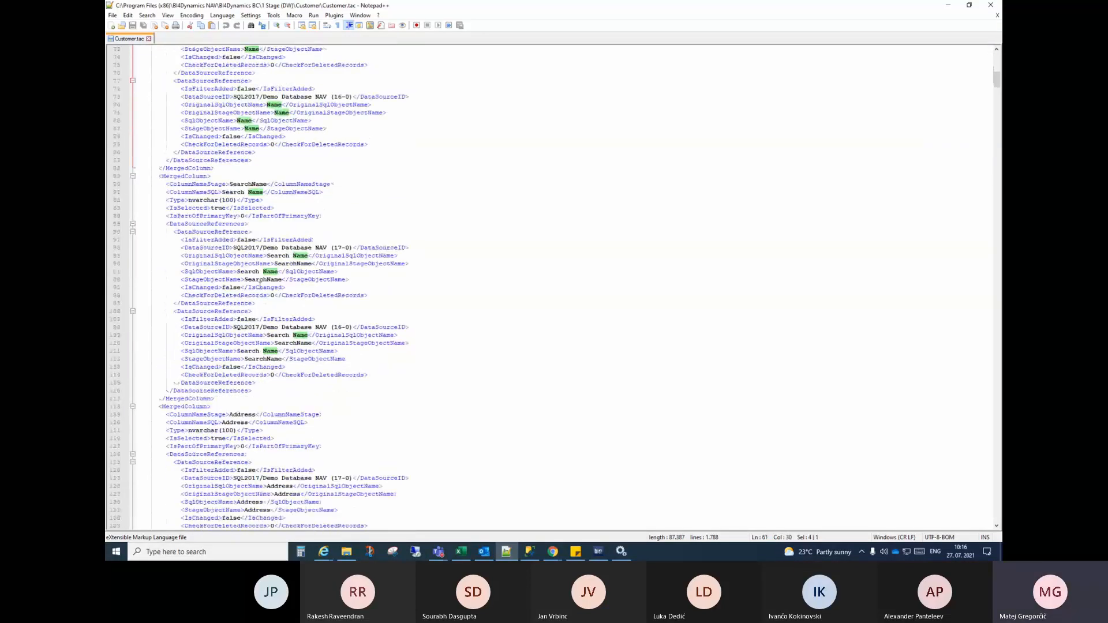
{"action": "scroll", "coordinate": [259, 285], "scroll_direction": "down", "scroll_amount": 16}
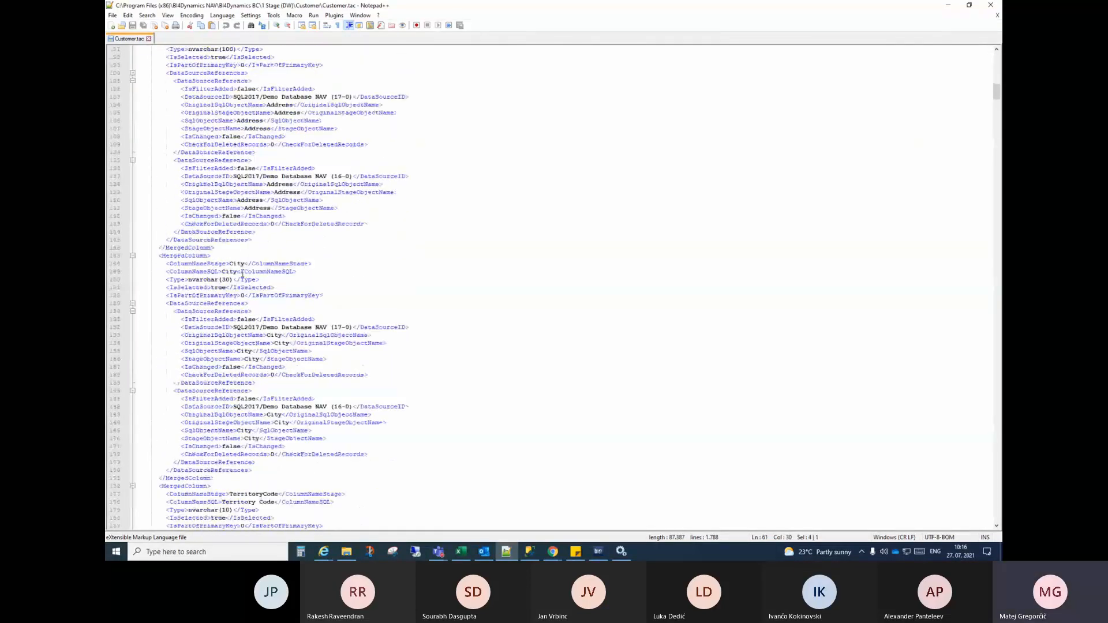
{"action": "double_click", "coordinate": [237, 264]}
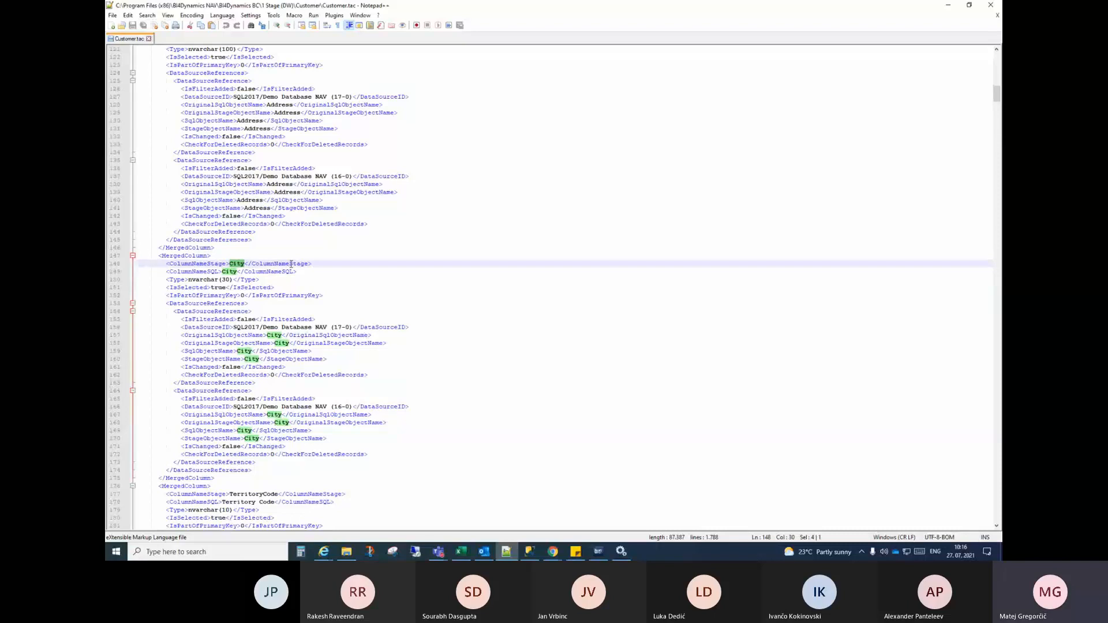
{"action": "scroll", "coordinate": [292, 261], "scroll_direction": "down", "scroll_amount": 2}
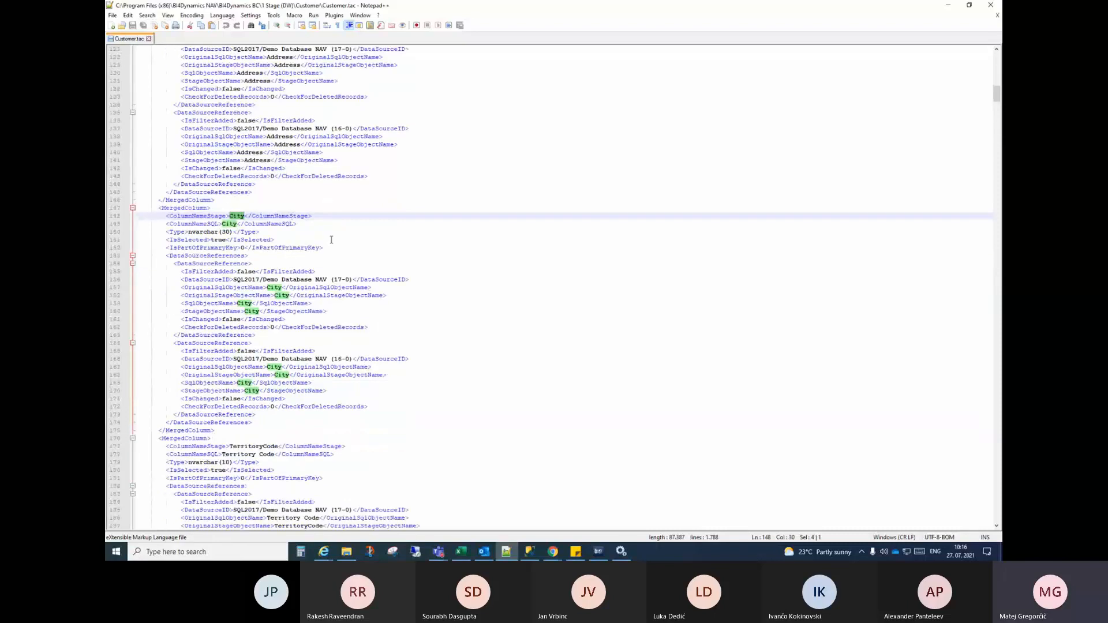
{"action": "scroll", "coordinate": [332, 239], "scroll_direction": "up", "scroll_amount": 2}
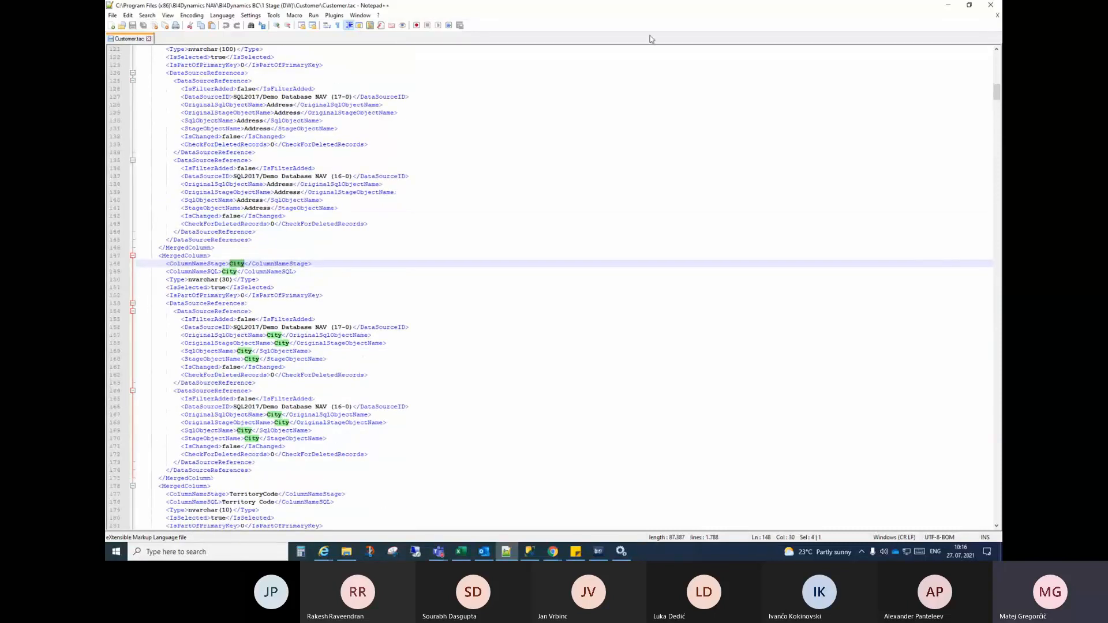
Minimize Notepad++ and File Explorer to return to BI4Dynamics, and display its deployment options
{"action": "left_click", "coordinate": [948, 5]}
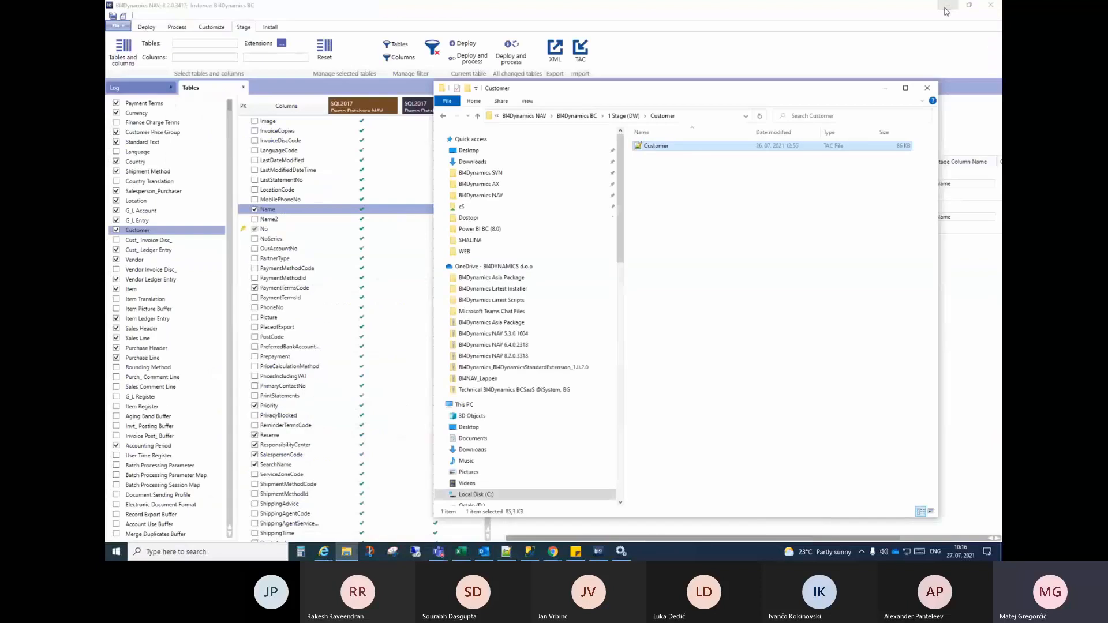
{"action": "left_click", "coordinate": [886, 89]}
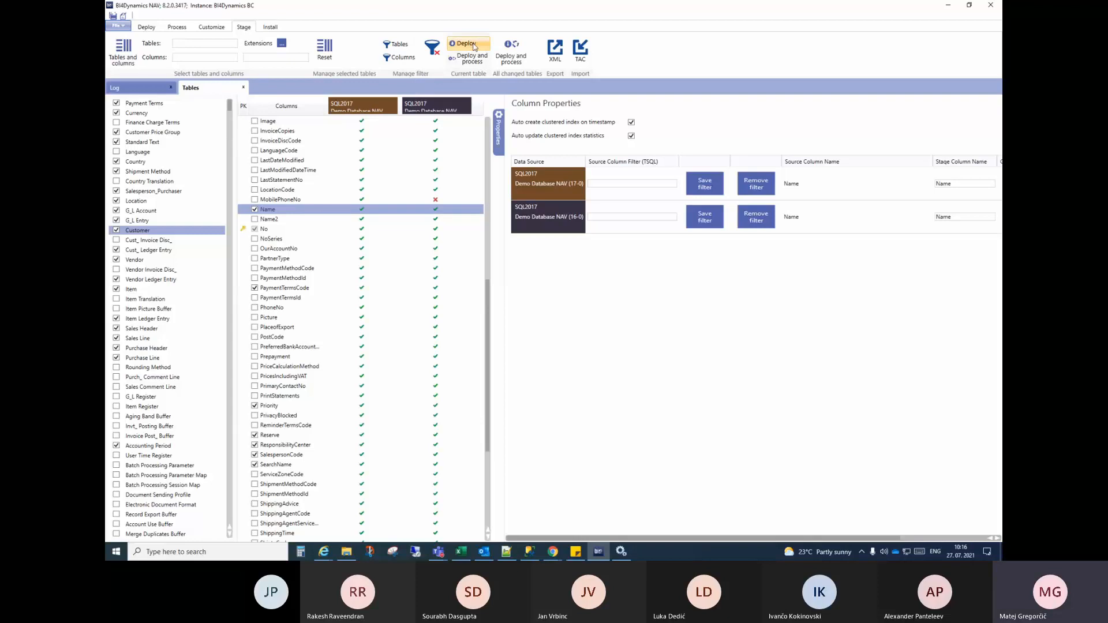
{"action": "left_click", "coordinate": [150, 29]}
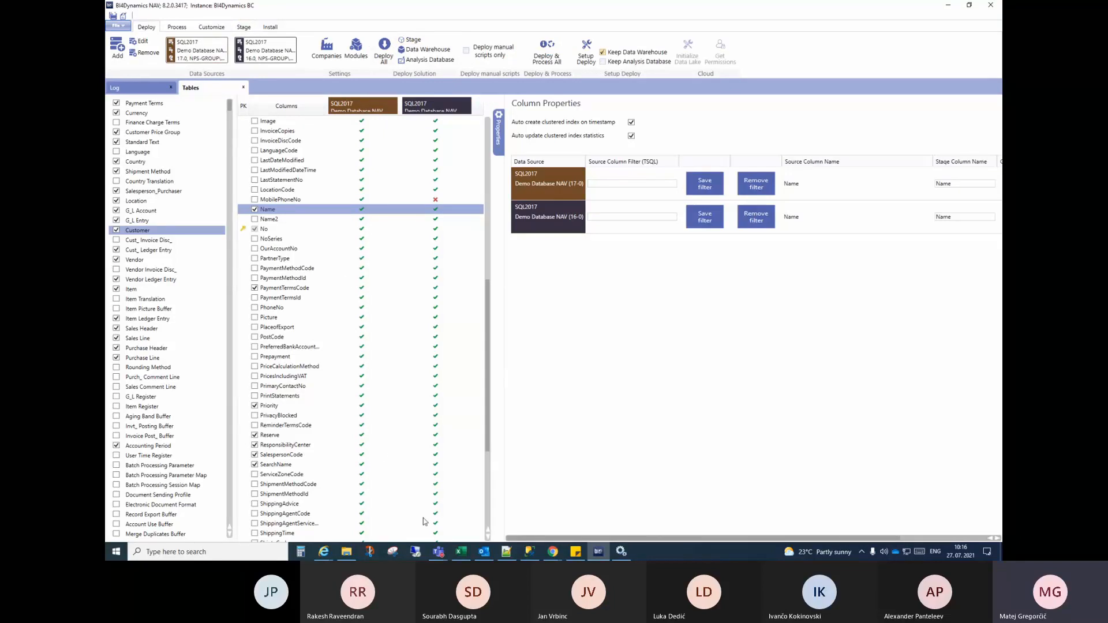
Switch to SQL Server Management Studio, collapse the source Customer table, and expand stage.Customer to inspect its columns down to DataSourceID
{"action": "left_click", "coordinate": [536, 555]}
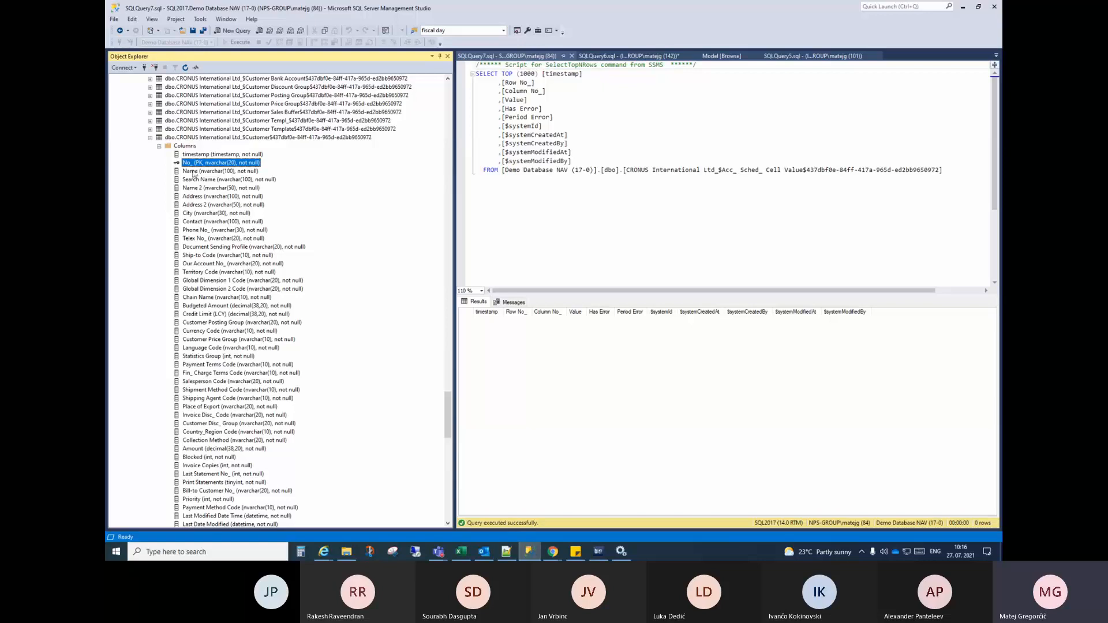
{"action": "left_click", "coordinate": [150, 138]}
{"action": "scroll", "coordinate": [280, 265], "scroll_direction": "up", "scroll_amount": 15}
{"action": "scroll", "coordinate": [238, 261], "scroll_direction": "up", "scroll_amount": 15}
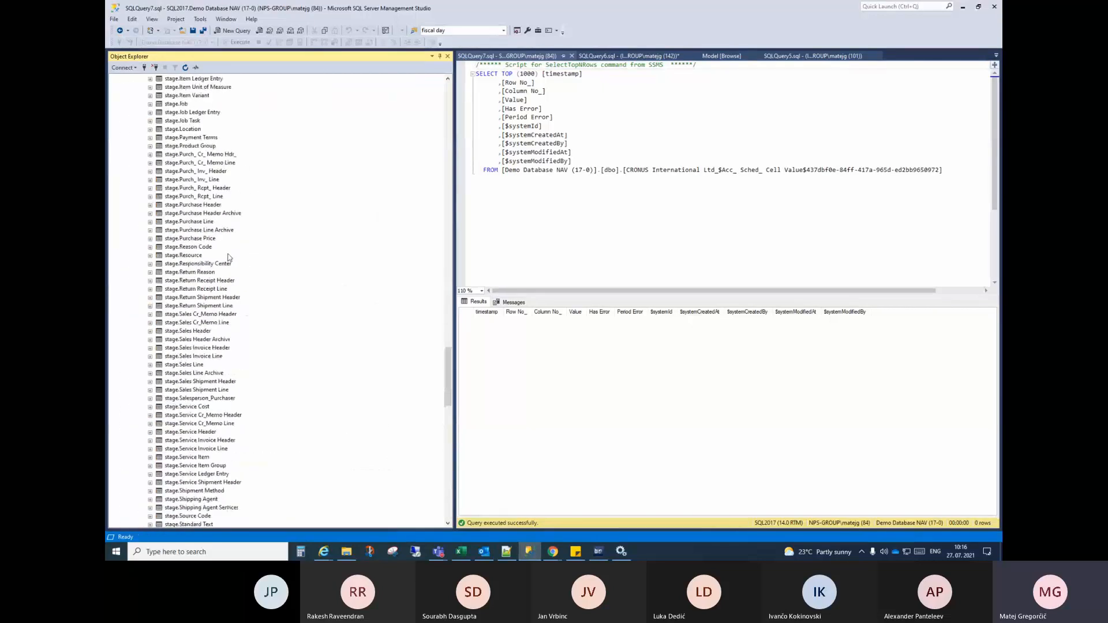
{"action": "left_click", "coordinate": [180, 206]}
{"action": "scroll", "coordinate": [179, 215], "scroll_direction": "up", "scroll_amount": 14}
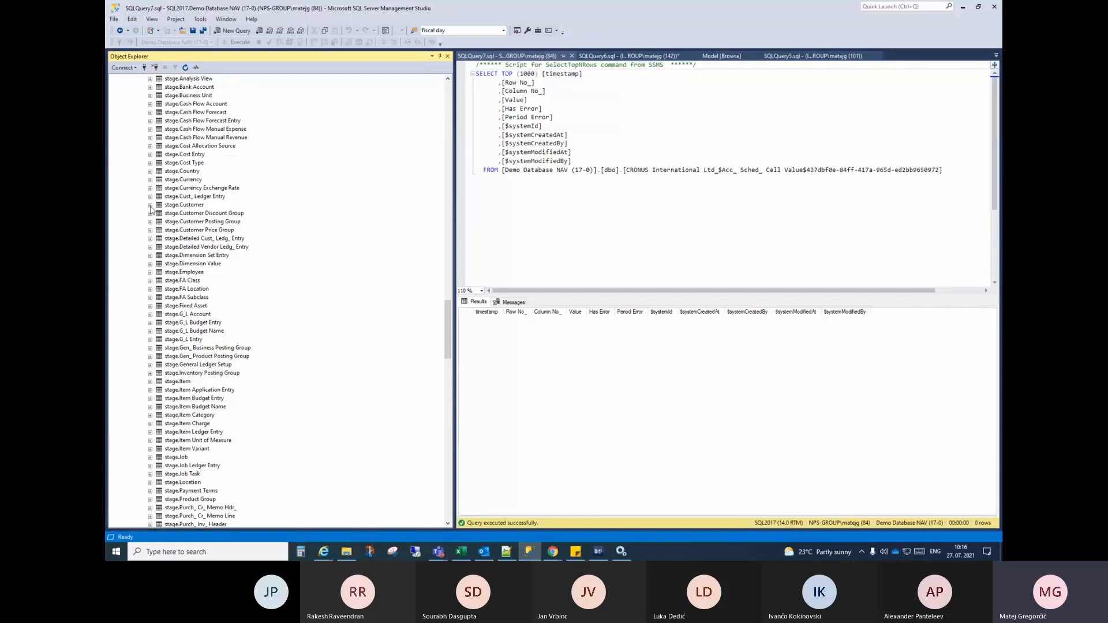
{"action": "left_click", "coordinate": [150, 205]}
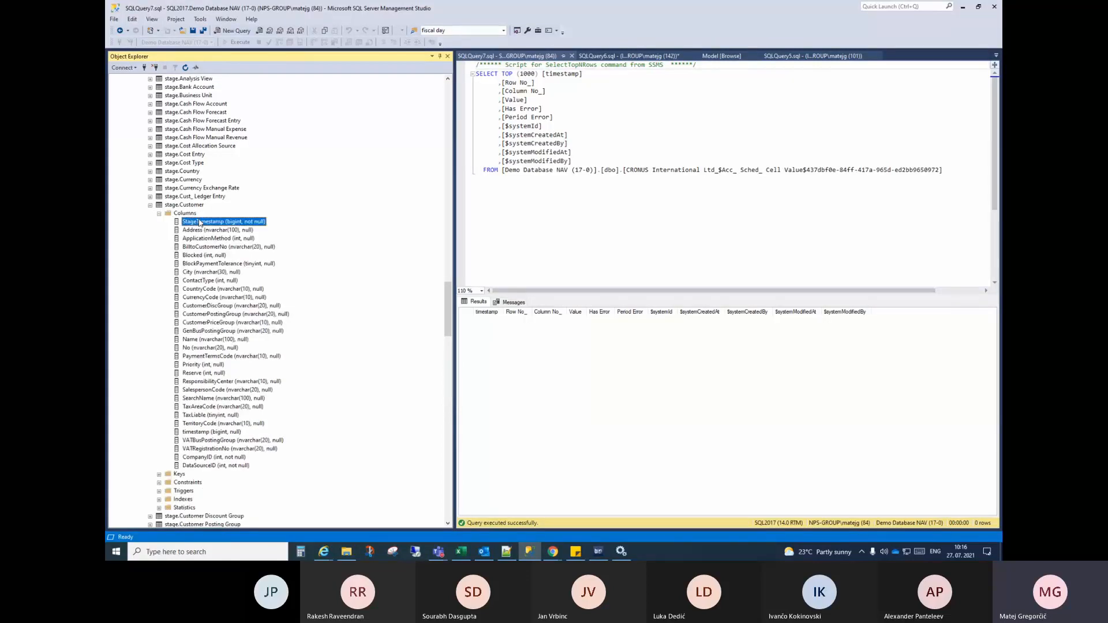
{"action": "left_click", "coordinate": [202, 466]}
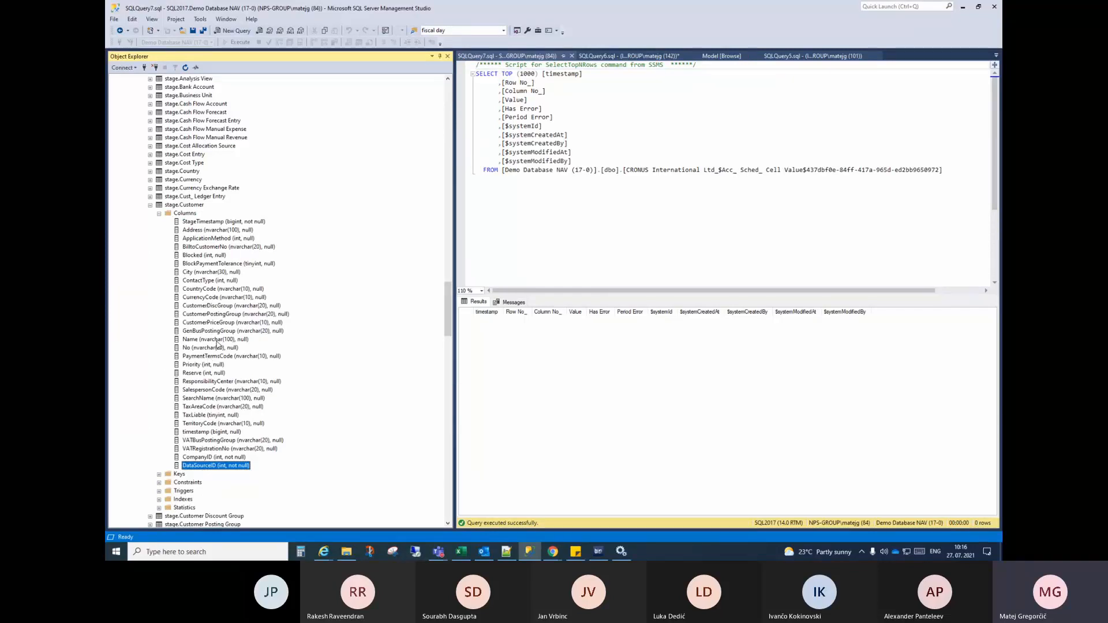
Switch back to BI4Dynamics and review which Customer columns are selected, from the beginning of the column list
{"action": "left_click", "coordinate": [599, 552]}
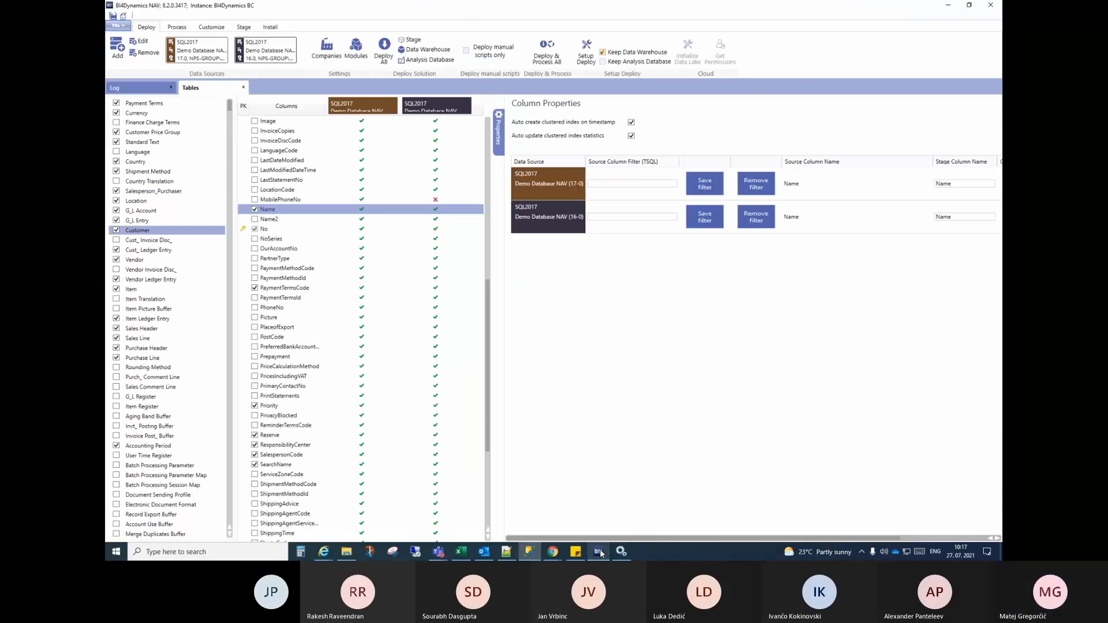
{"action": "scroll", "coordinate": [288, 369], "scroll_direction": "up", "scroll_amount": 6}
{"action": "scroll", "coordinate": [288, 370], "scroll_direction": "up", "scroll_amount": 8}
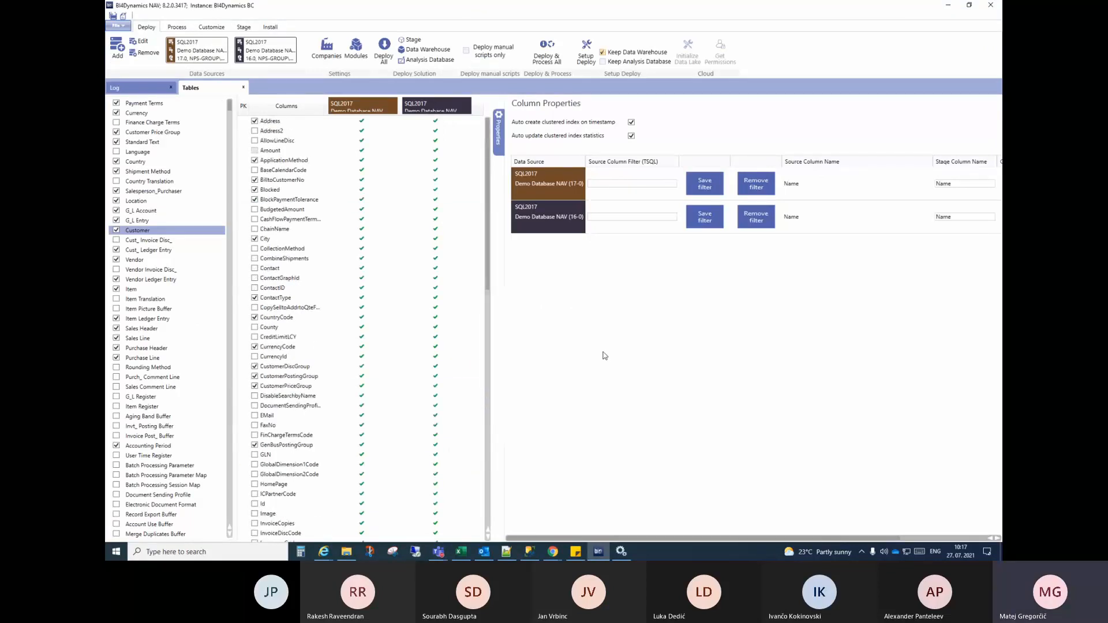
Return to SQL Server Management Studio, collapse stage.Customer, and browse the list of stage tables up to the setup tables
{"action": "left_click", "coordinate": [948, 7]}
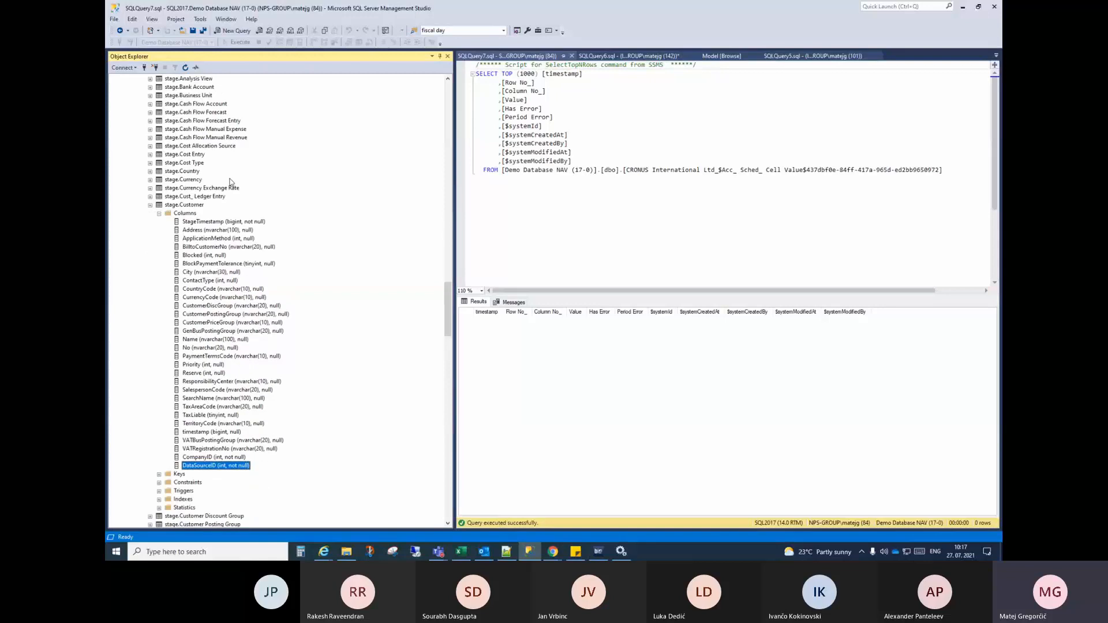
{"action": "left_click", "coordinate": [192, 205]}
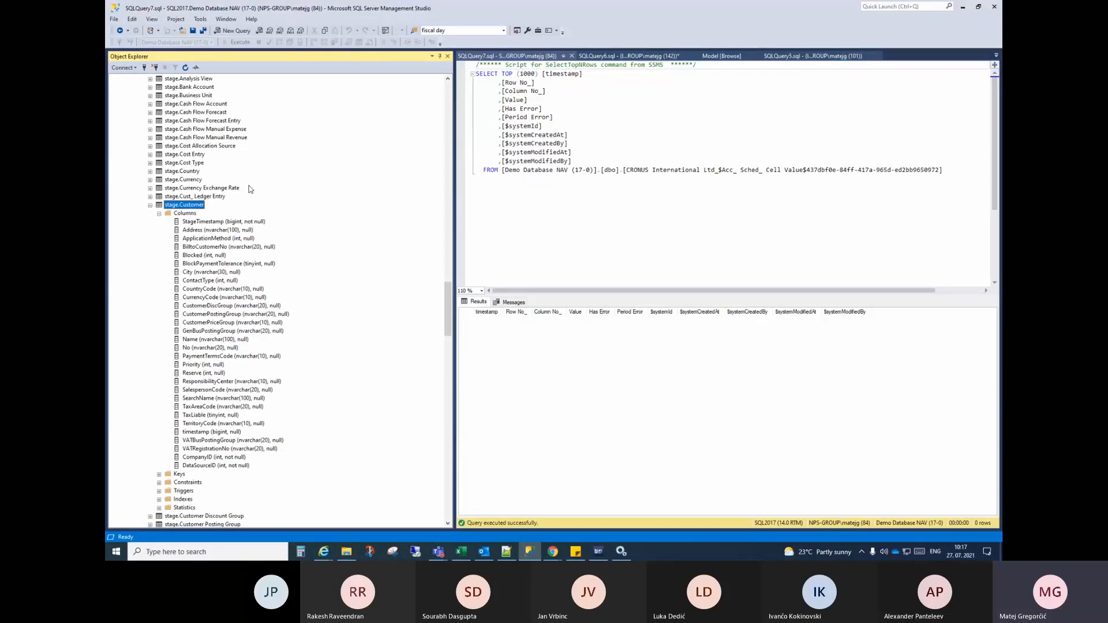
{"action": "left_click", "coordinate": [150, 206]}
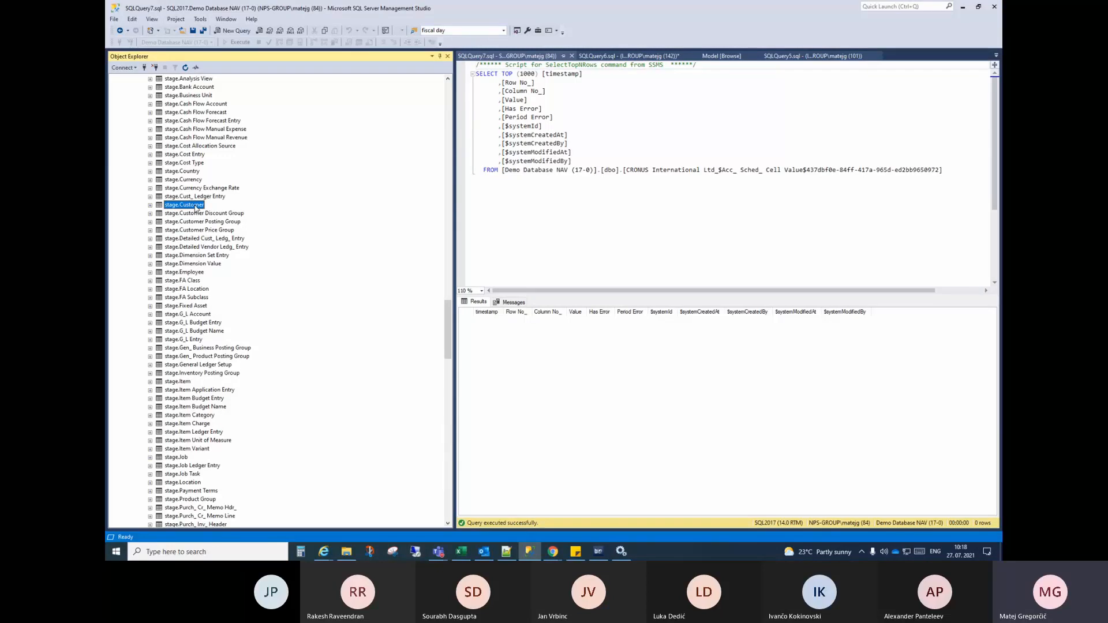
{"action": "left_click", "coordinate": [192, 274]}
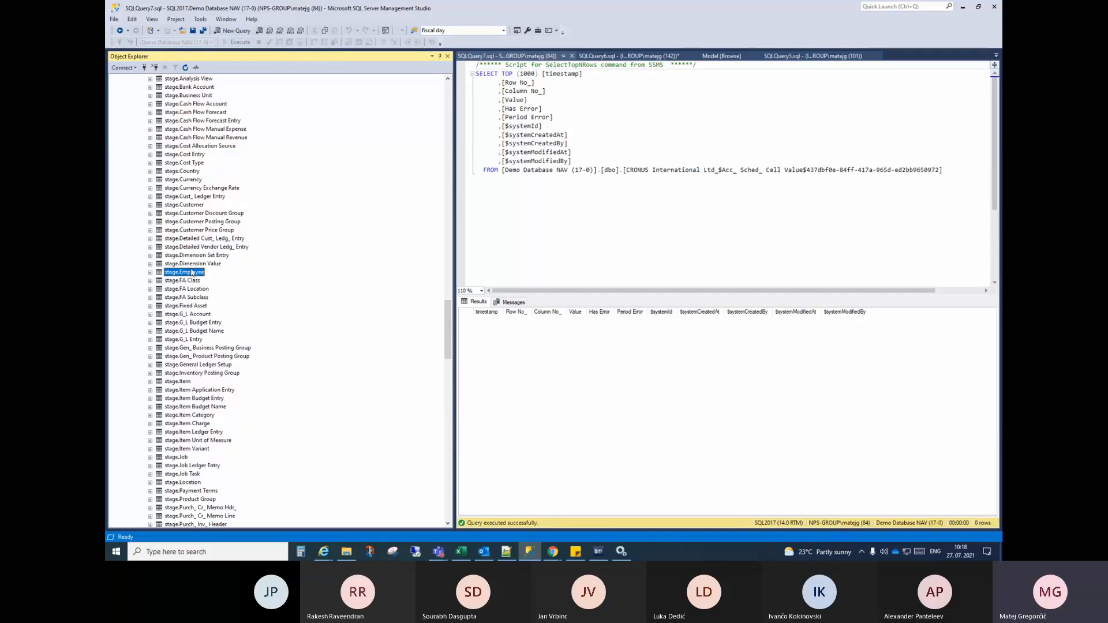
{"action": "scroll", "coordinate": [188, 214], "scroll_direction": "up", "scroll_amount": 6}
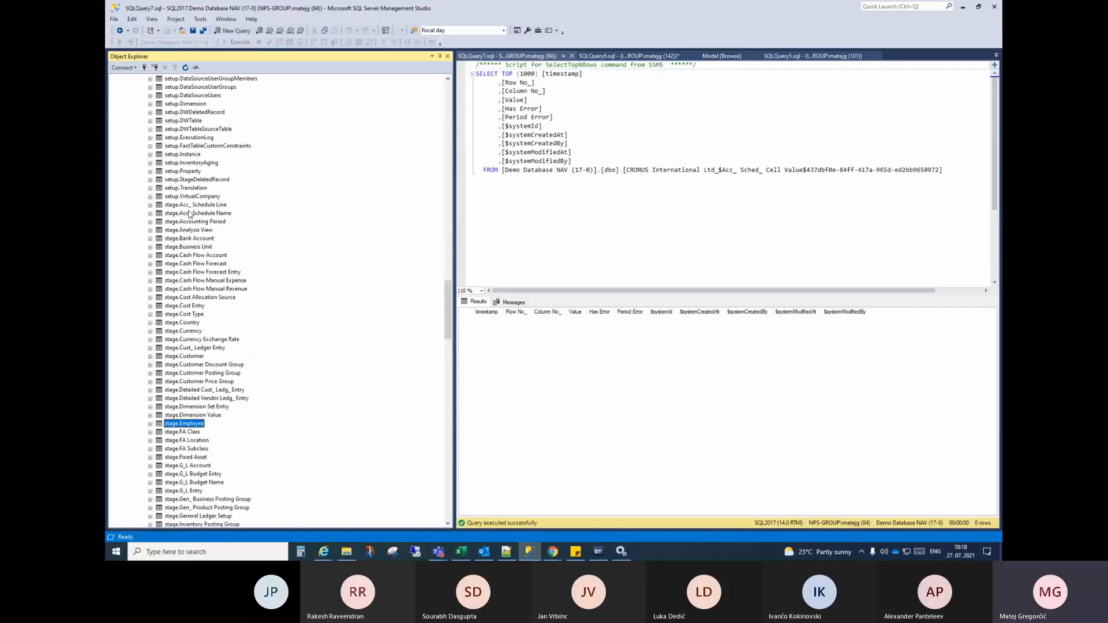
Browse the stage tables of the BI4Dynamics BC database, and continue back through the setup and help tables to the dim tables
{"action": "scroll", "coordinate": [182, 315], "scroll_direction": "down", "scroll_amount": 14}
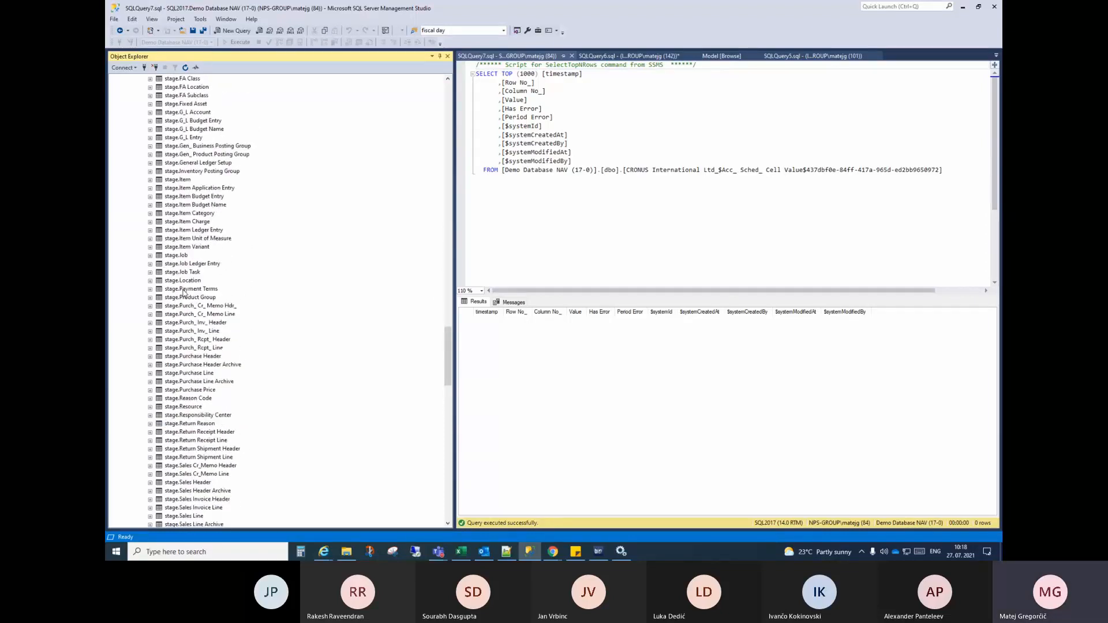
{"action": "scroll", "coordinate": [183, 292], "scroll_direction": "up", "scroll_amount": 14}
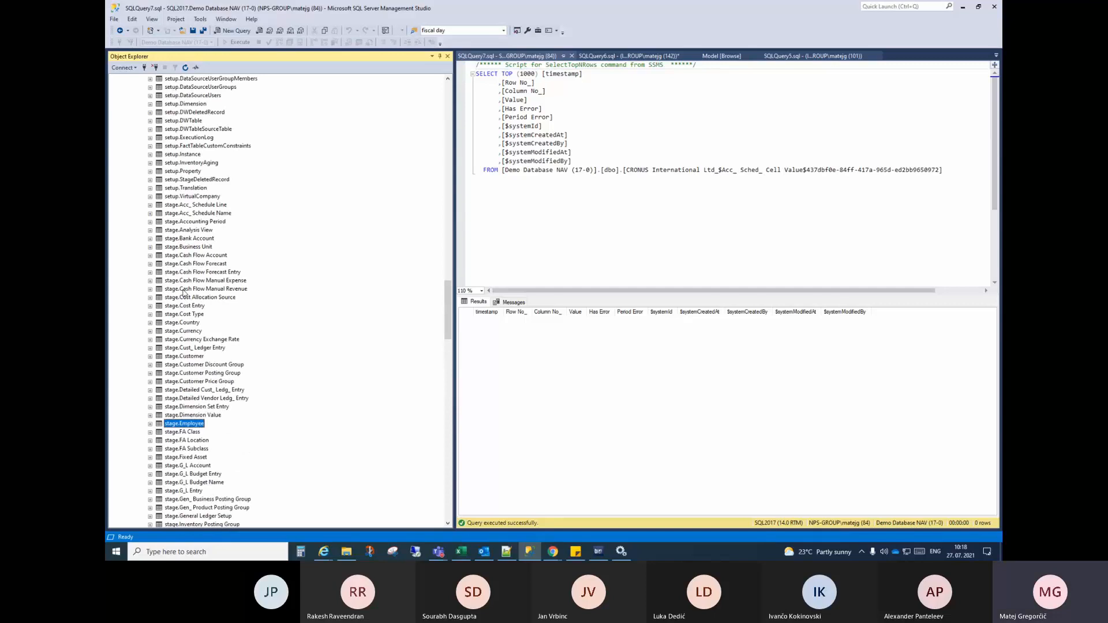
{"action": "scroll", "coordinate": [184, 292], "scroll_direction": "up", "scroll_amount": 10}
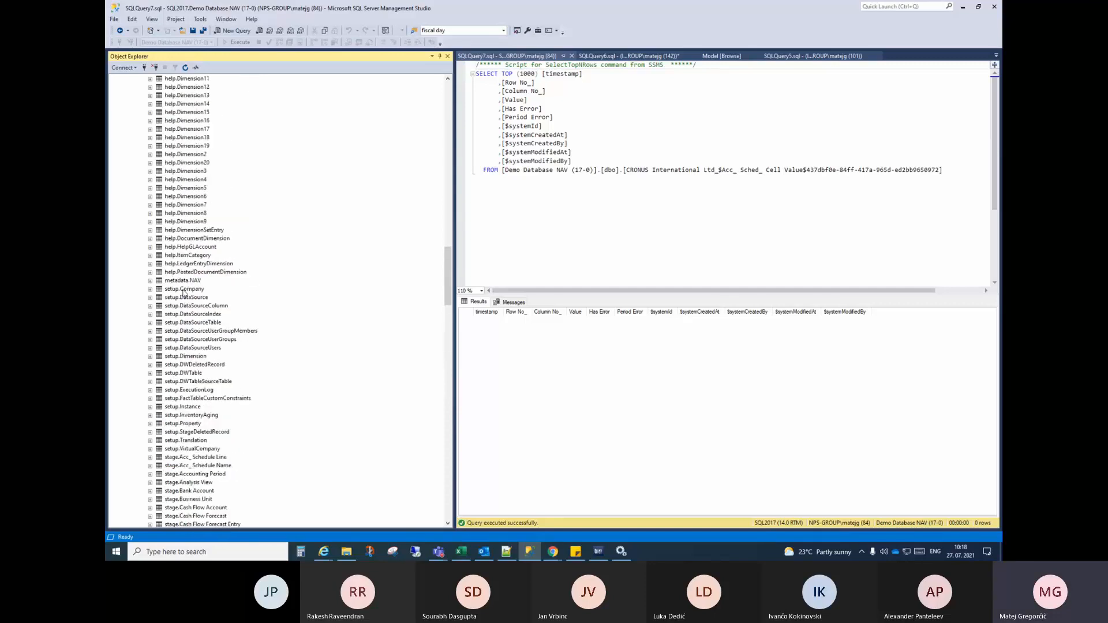
{"action": "scroll", "coordinate": [184, 293], "scroll_direction": "up", "scroll_amount": 14}
{"action": "scroll", "coordinate": [183, 292], "scroll_direction": "up", "scroll_amount": 16}
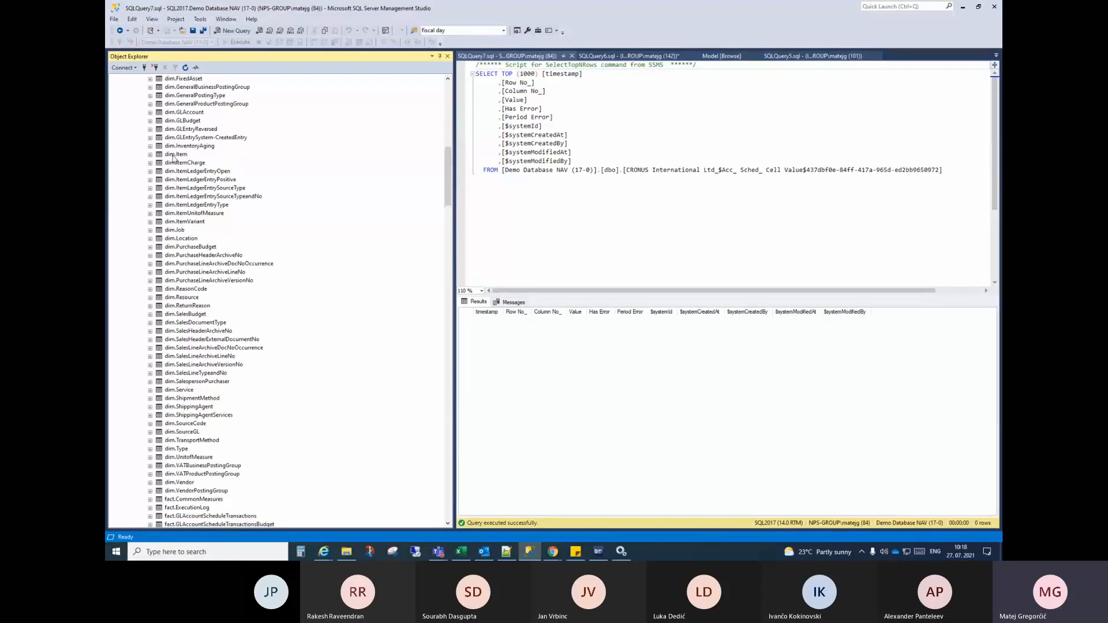
Switch to File Explorer, locate 3 Dimensions (DW) in the BI4Dynamics BC folder, and compare it with the dim tables in SQL Server Management Studio
{"action": "left_click", "coordinate": [346, 552]}
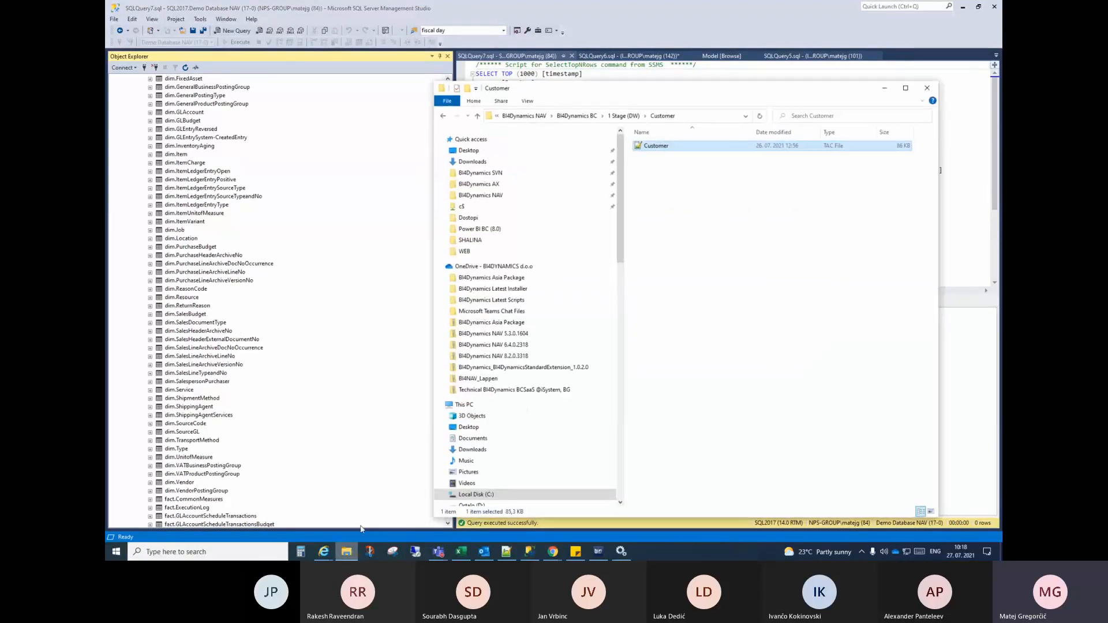
{"action": "left_click", "coordinate": [623, 118]}
{"action": "left_click", "coordinate": [622, 117]}
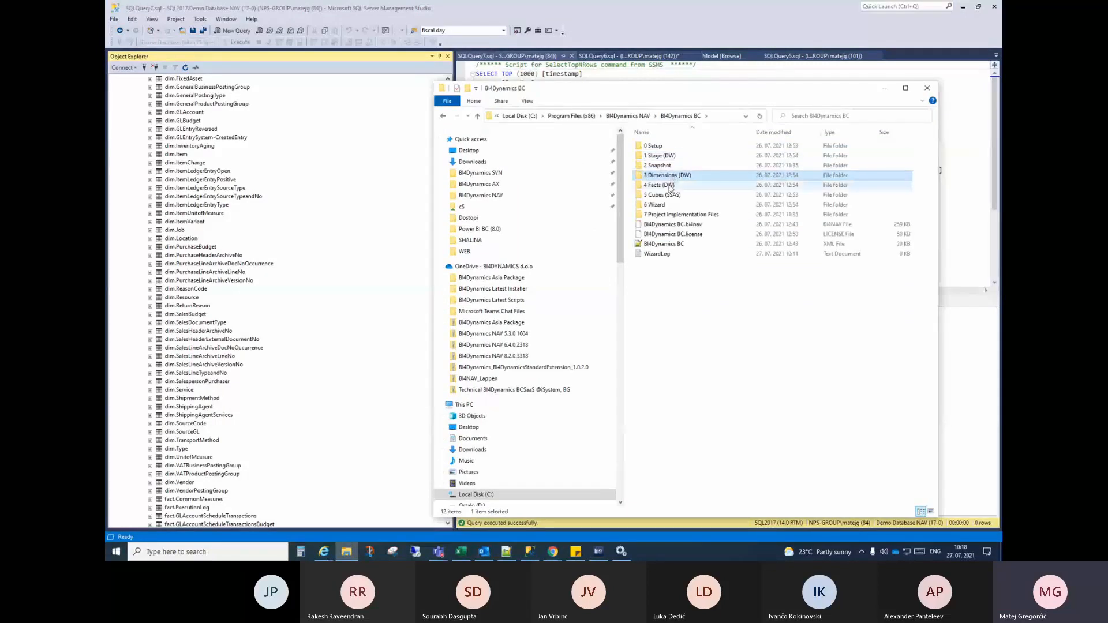
{"action": "left_click", "coordinate": [670, 186]}
{"action": "left_click", "coordinate": [668, 177]}
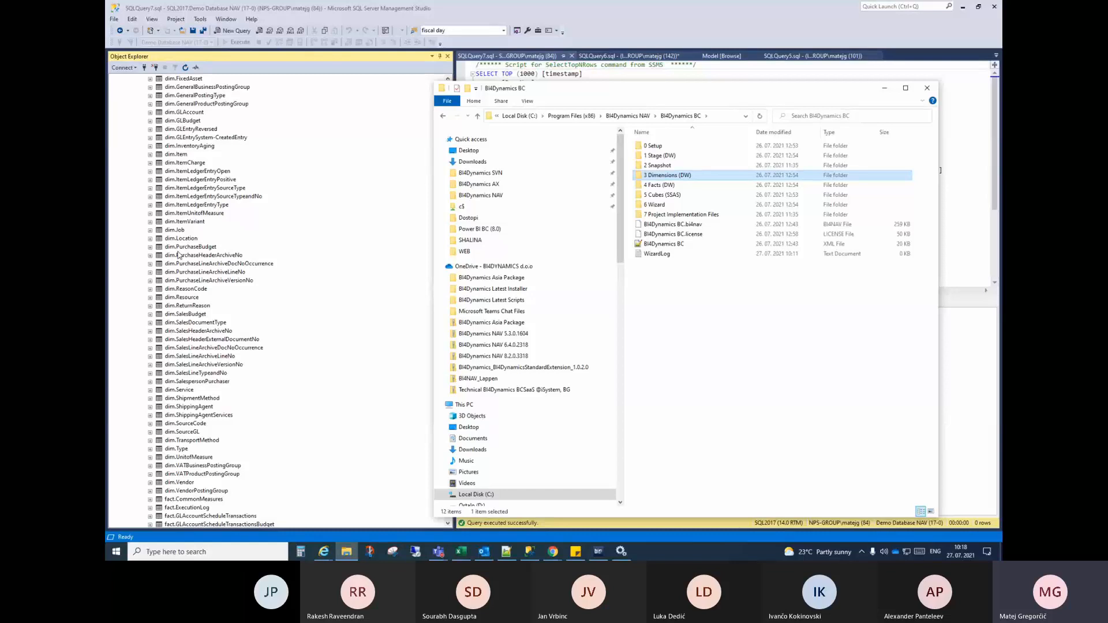
{"action": "left_click", "coordinate": [170, 164]}
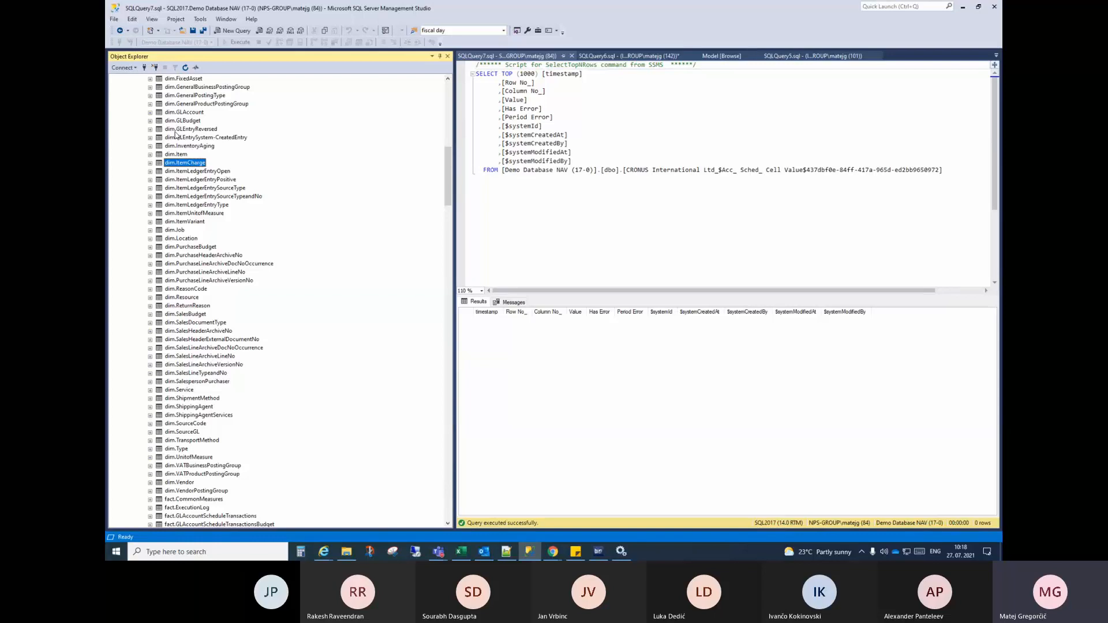
{"action": "scroll", "coordinate": [176, 134], "scroll_direction": "down", "scroll_amount": 4}
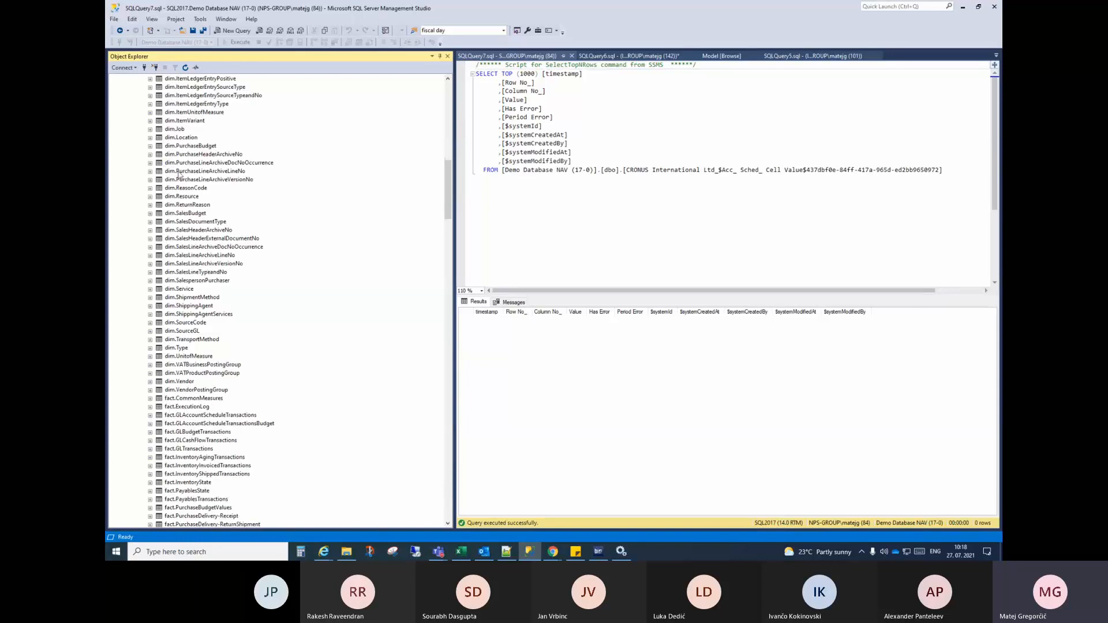
Check the 4 Facts (DW) folder in File Explorer, and browse the matching fact tables in SQL Server Management Studio to fact.SalesValues-Item
{"action": "left_click", "coordinate": [346, 551]}
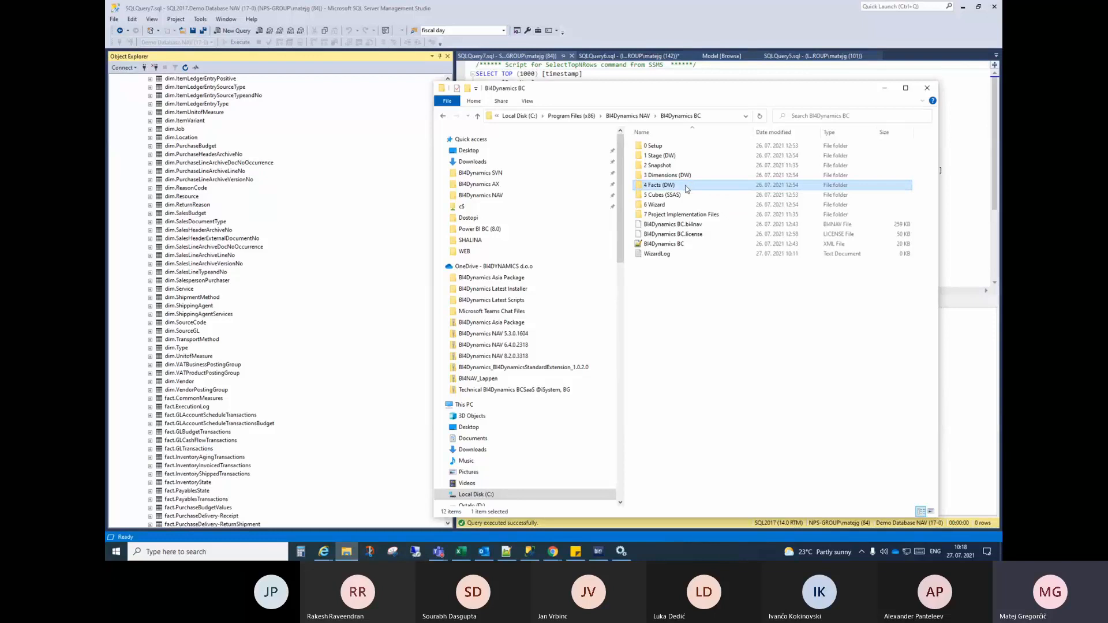
{"action": "double_click", "coordinate": [687, 186]}
{"action": "left_click", "coordinate": [635, 116]}
{"action": "left_click", "coordinate": [194, 306]}
{"action": "scroll", "coordinate": [194, 306], "scroll_direction": "down", "scroll_amount": 6}
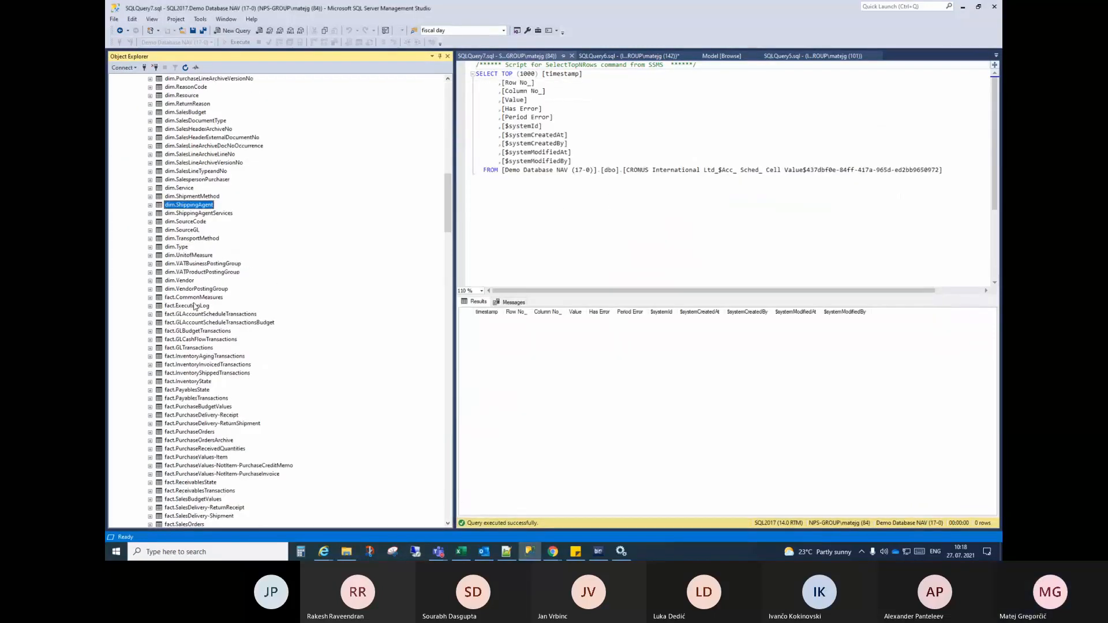
{"action": "left_click", "coordinate": [176, 255]}
{"action": "scroll", "coordinate": [183, 294], "scroll_direction": "down", "scroll_amount": 2}
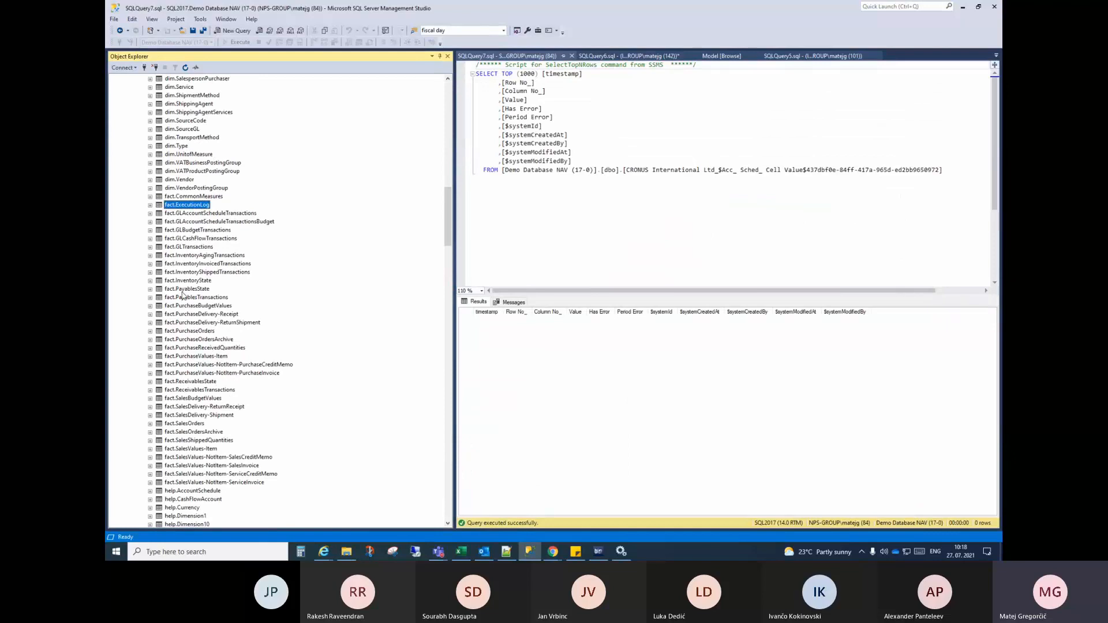
{"action": "scroll", "coordinate": [177, 293], "scroll_direction": "down", "scroll_amount": 2}
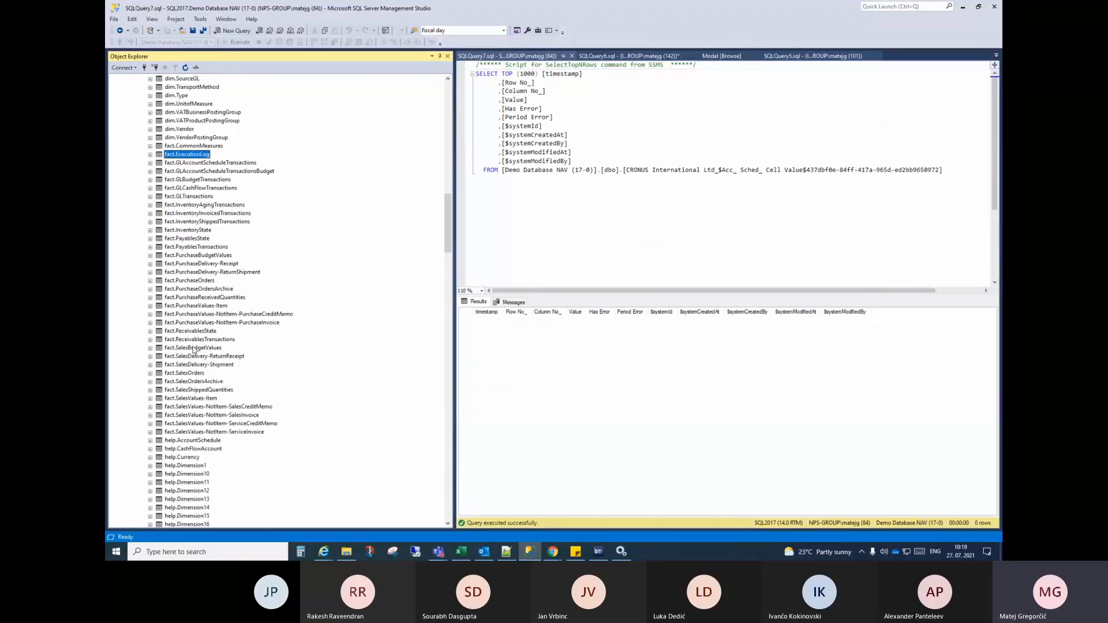
{"action": "left_click", "coordinate": [190, 398]}
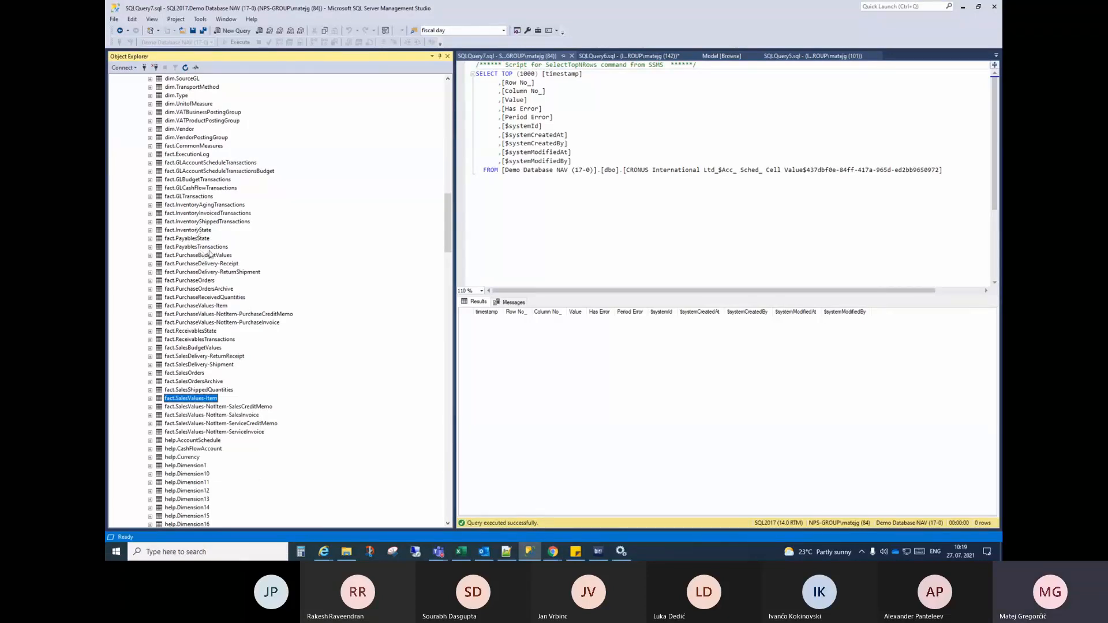
Show the BI4Dynamics BC project folder in File Explorer again, and switch to the Customer column selection in BI4Dynamics
{"action": "mouse_move", "coordinate": [598, 553]}
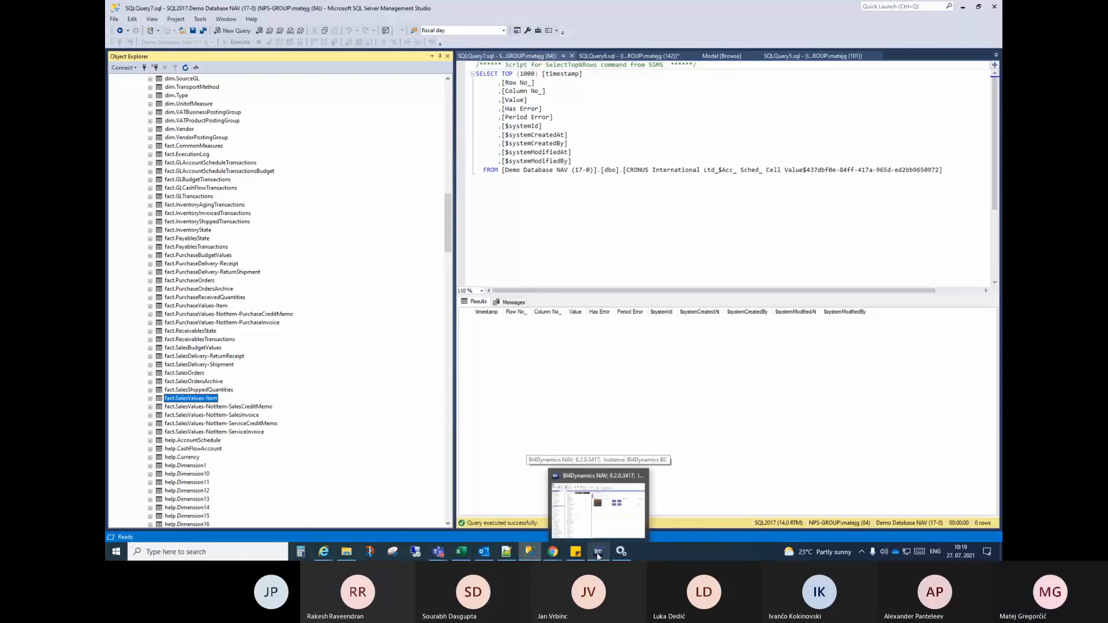
{"action": "left_click", "coordinate": [347, 553]}
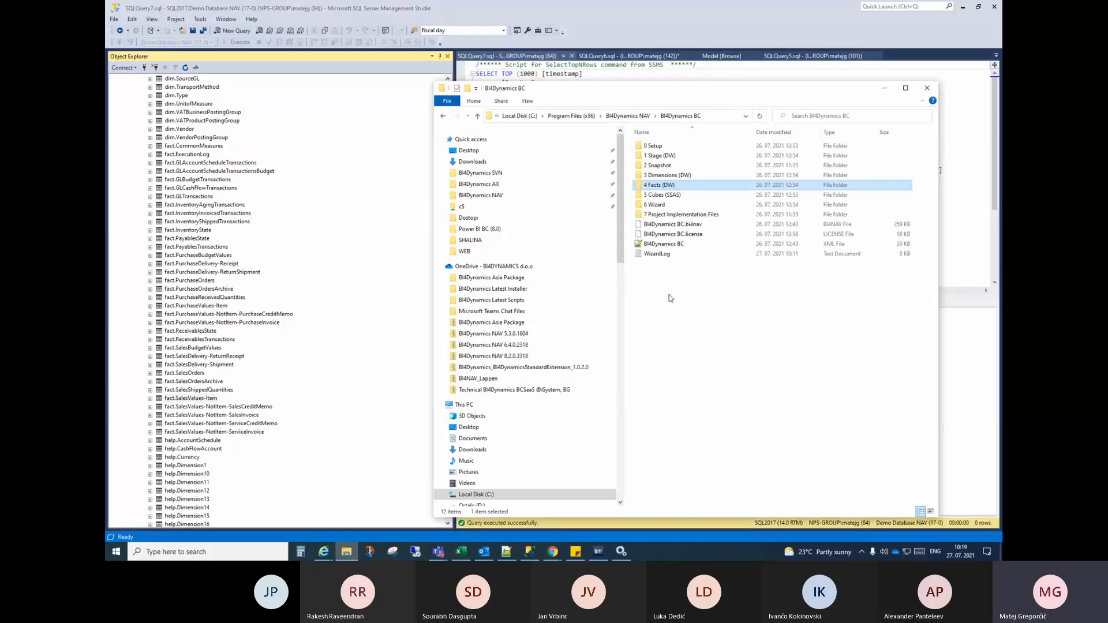
{"action": "left_click", "coordinate": [598, 552]}
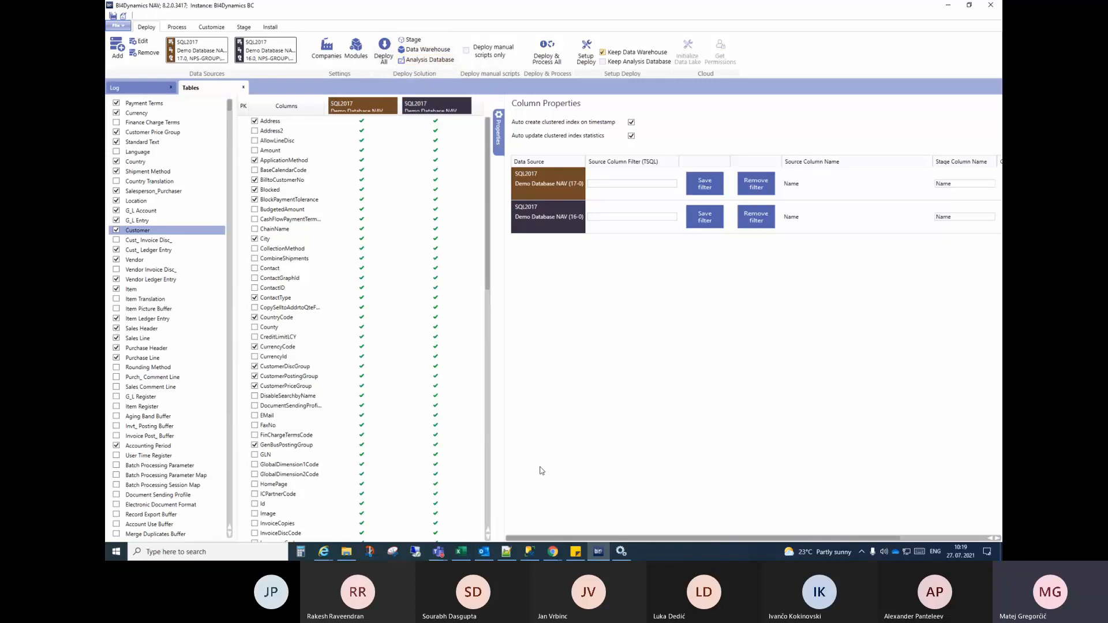
Switch to SQL Server Management Studio, collapse both SQL Server instances, and expand the BI4Dynamics BC database on the Analysis Server to its tables
{"action": "left_click", "coordinate": [524, 554]}
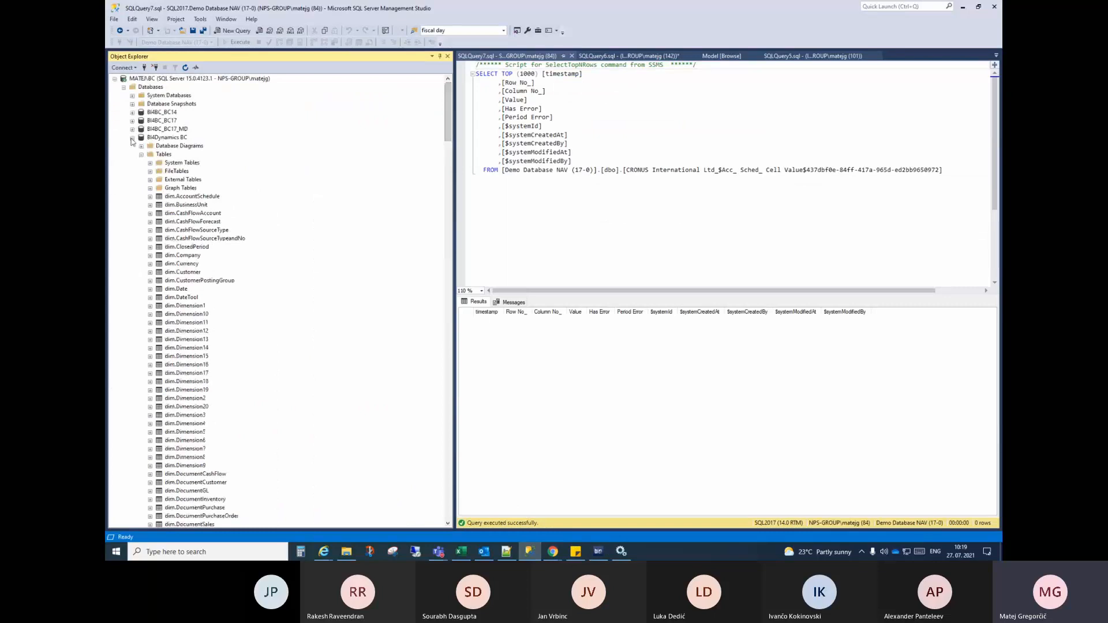
{"action": "left_click", "coordinate": [137, 331]}
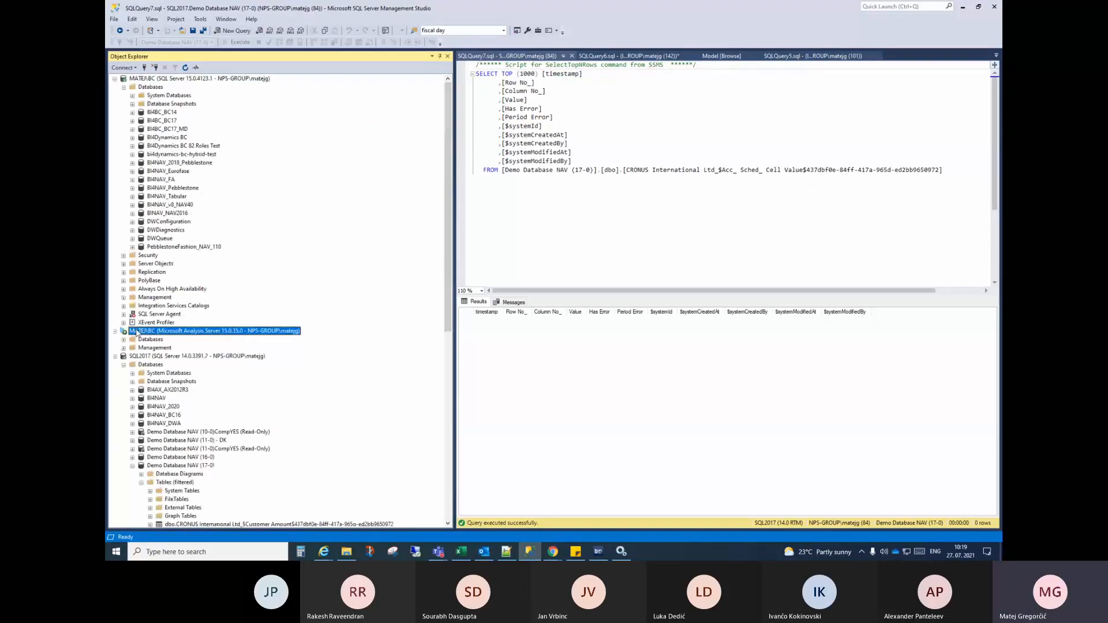
{"action": "left_click", "coordinate": [114, 78]}
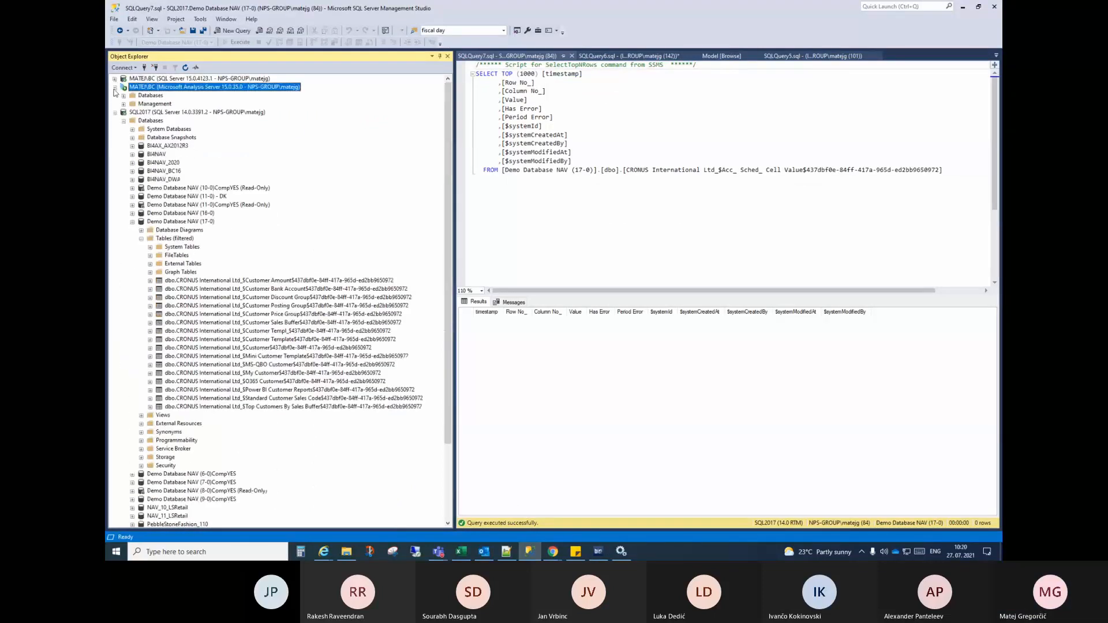
{"action": "left_click", "coordinate": [115, 112]}
{"action": "left_click", "coordinate": [123, 95]}
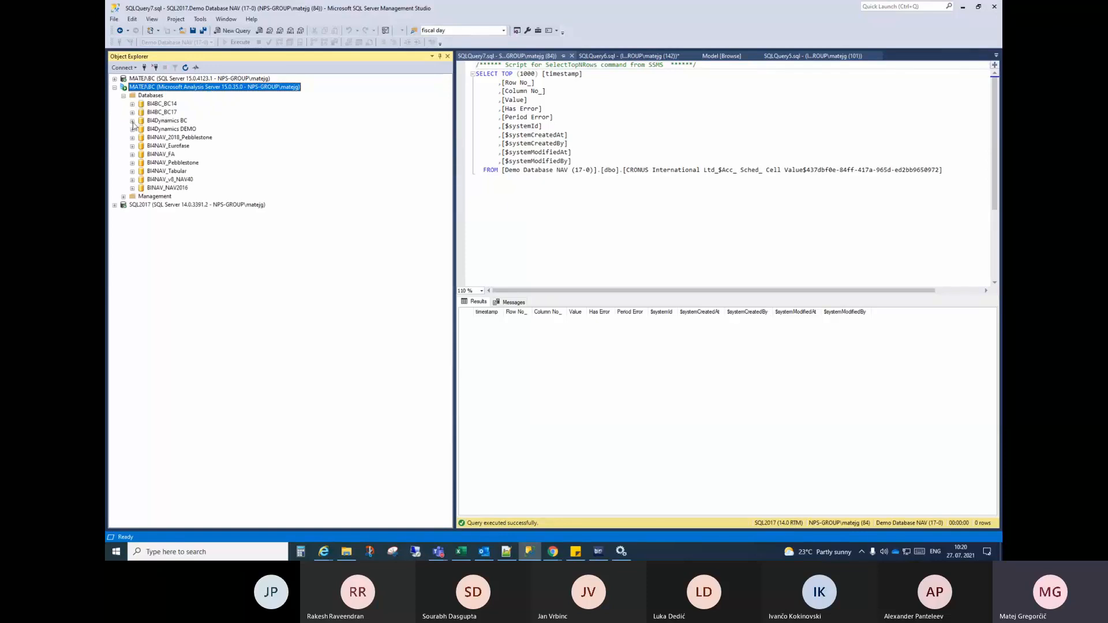
{"action": "left_click", "coordinate": [132, 121]}
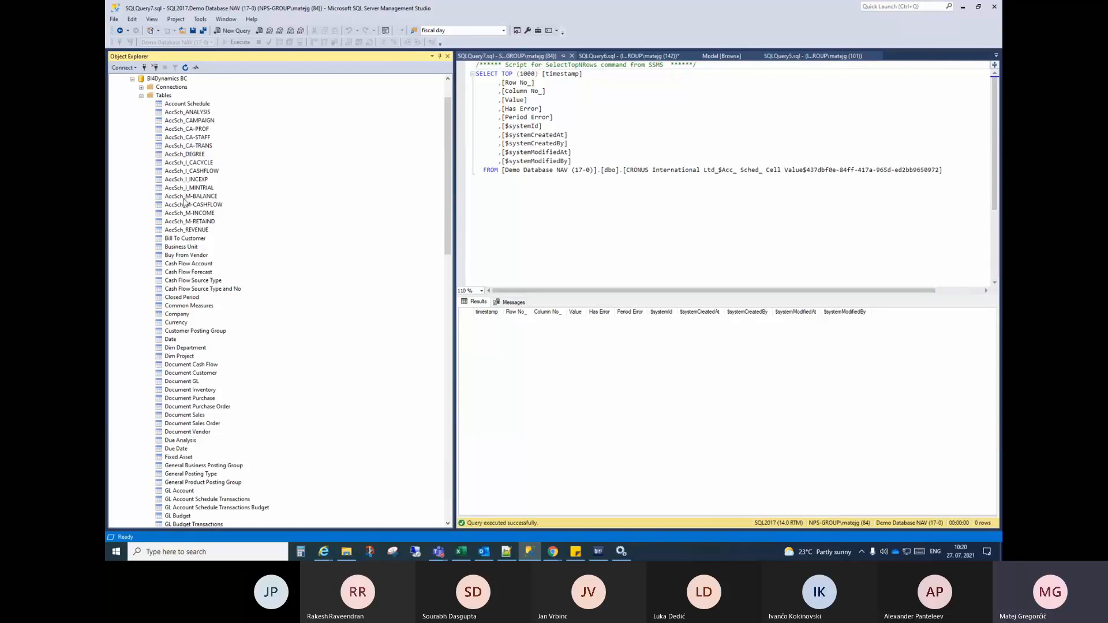
Review the tables of the BI4Dynamics BC analysis database, from Account Schedule through the purchase tables, and collapse the table list
{"action": "scroll", "coordinate": [184, 212], "scroll_direction": "up", "scroll_amount": 2}
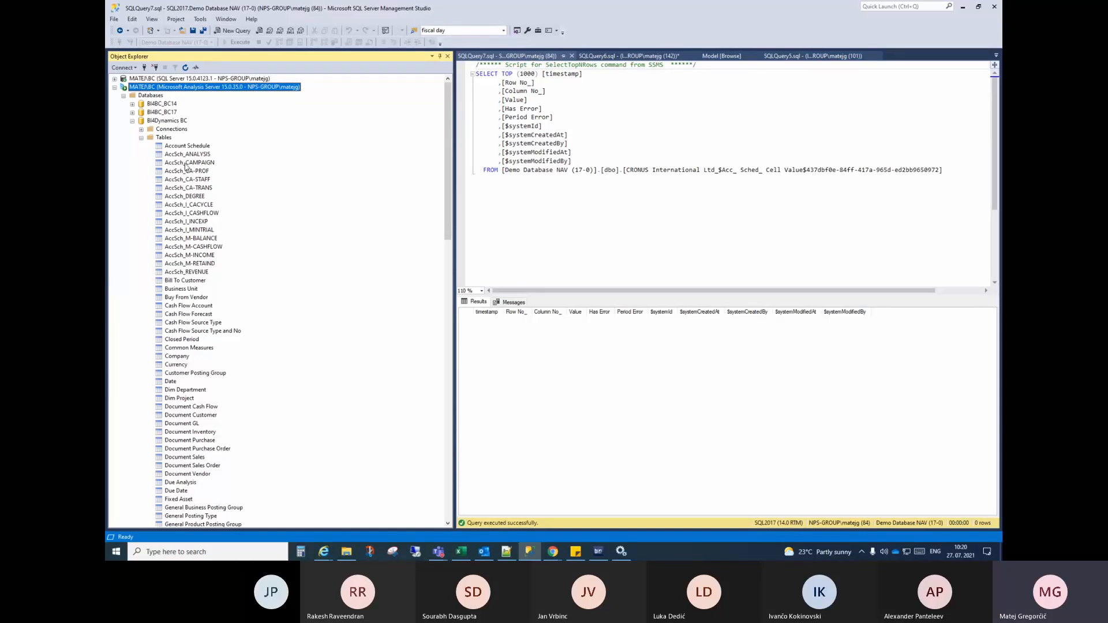
{"action": "left_click", "coordinate": [182, 356]}
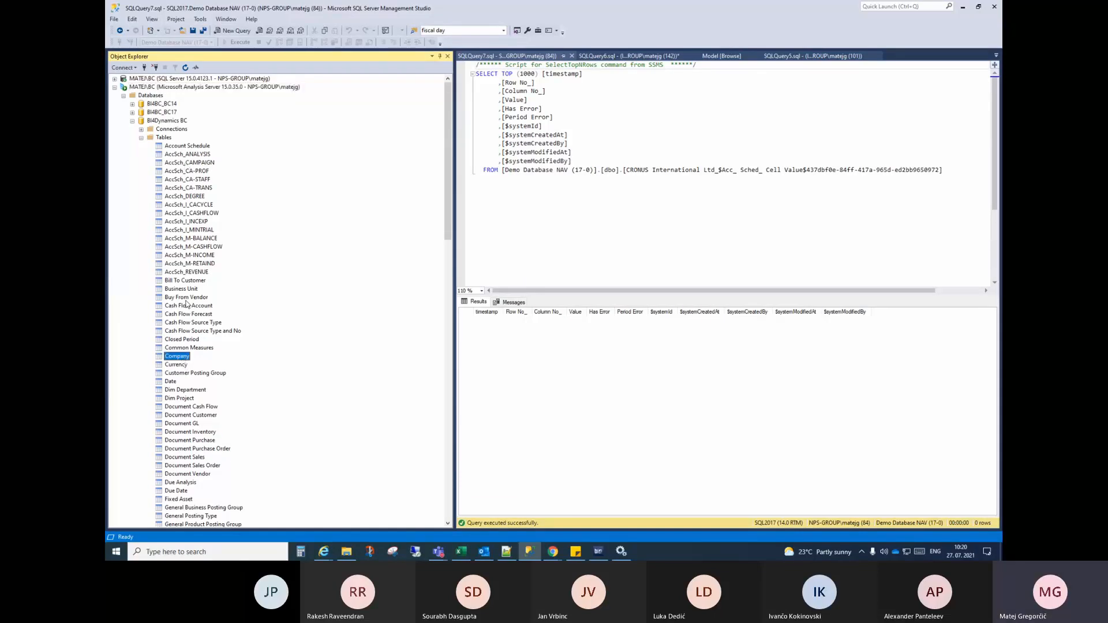
{"action": "scroll", "coordinate": [187, 304], "scroll_direction": "down", "scroll_amount": 2}
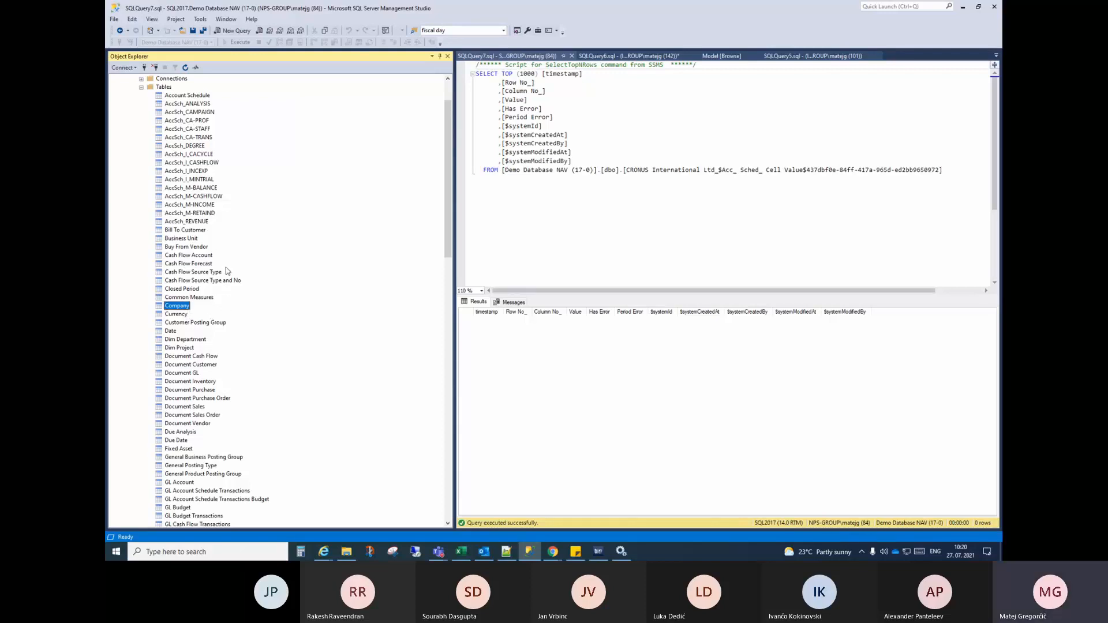
{"action": "scroll", "coordinate": [226, 268], "scroll_direction": "down", "scroll_amount": 12}
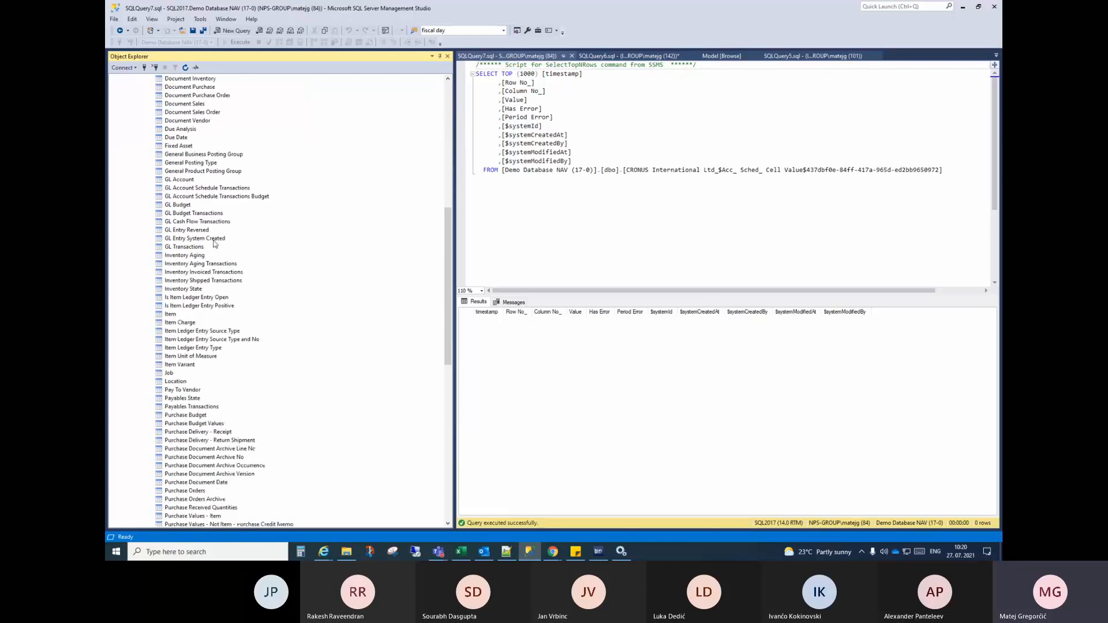
{"action": "scroll", "coordinate": [214, 243], "scroll_direction": "up", "scroll_amount": 12}
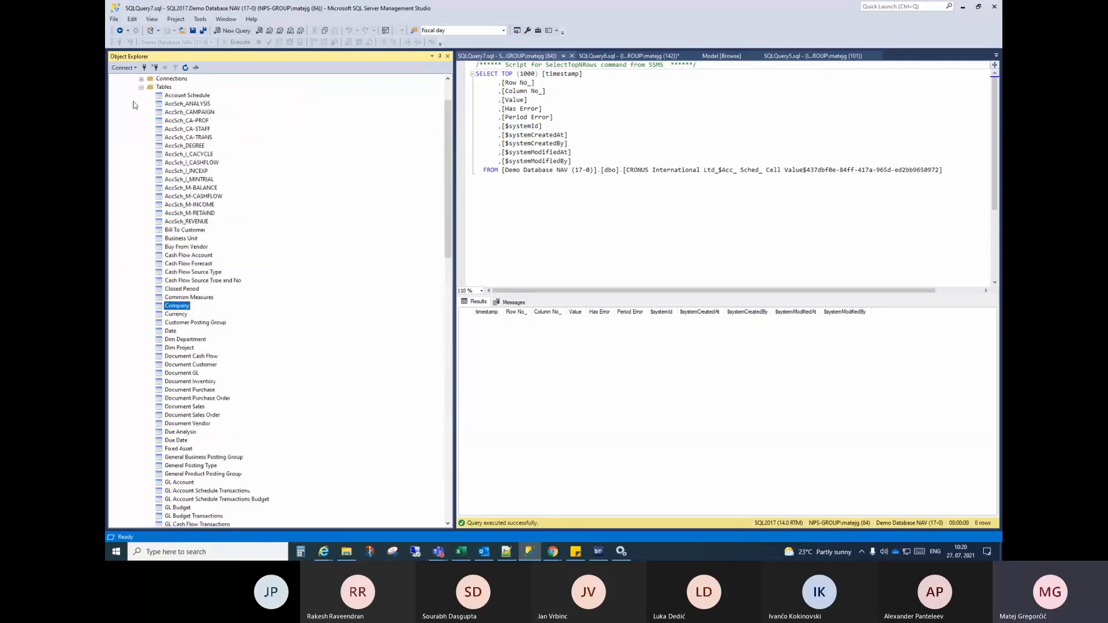
{"action": "left_click", "coordinate": [141, 87]}
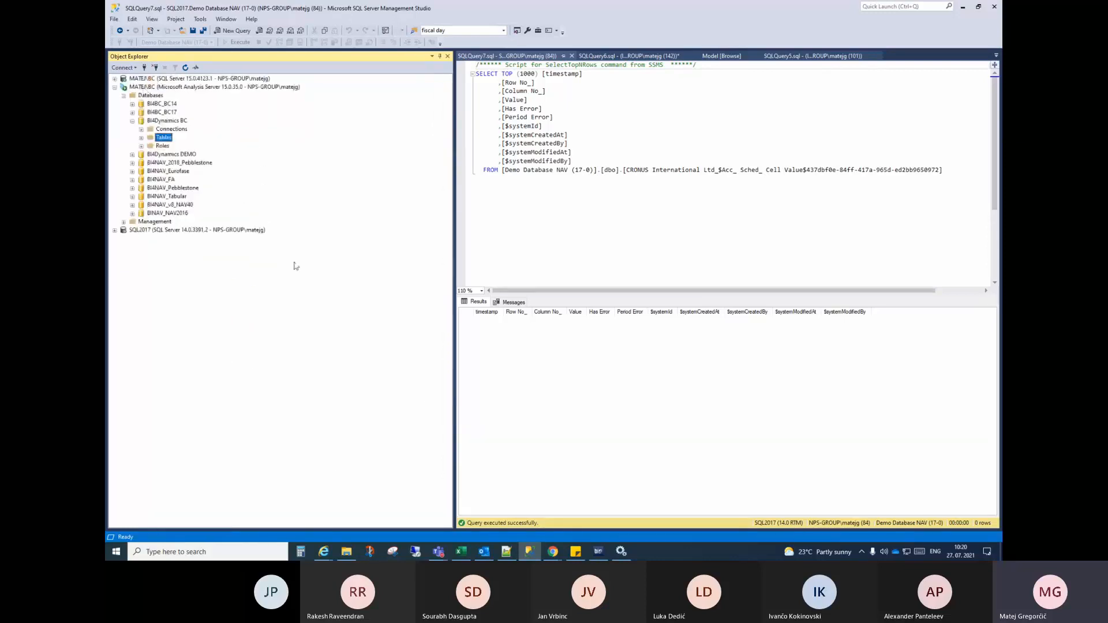
Switch to File Explorer and look through the 1 Stage (DW), 3 Dimensions (DW), 4 Facts (DW) and 5 Cubes (SSAS) folders in turn
{"action": "left_click", "coordinate": [348, 553]}
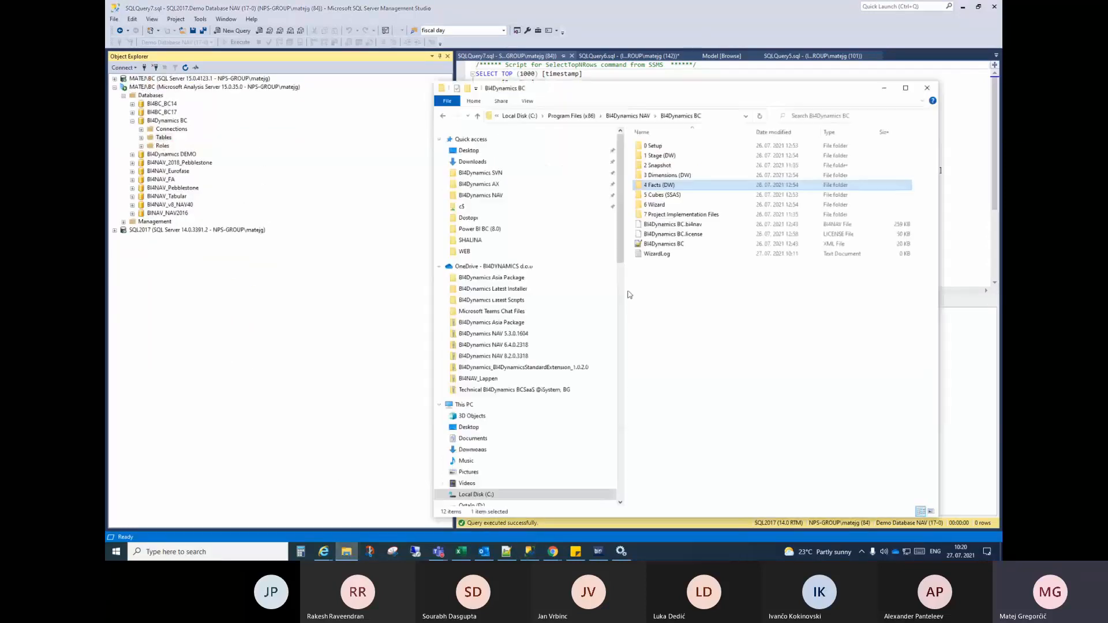
{"action": "double_click", "coordinate": [681, 156]}
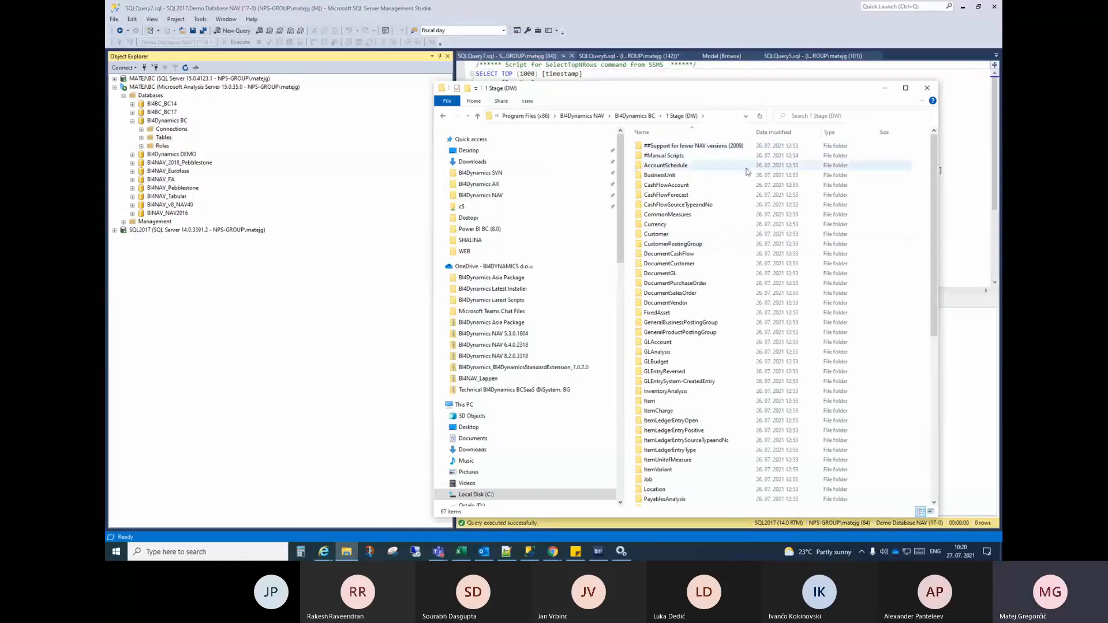
{"action": "key", "text": "alt+Left"}
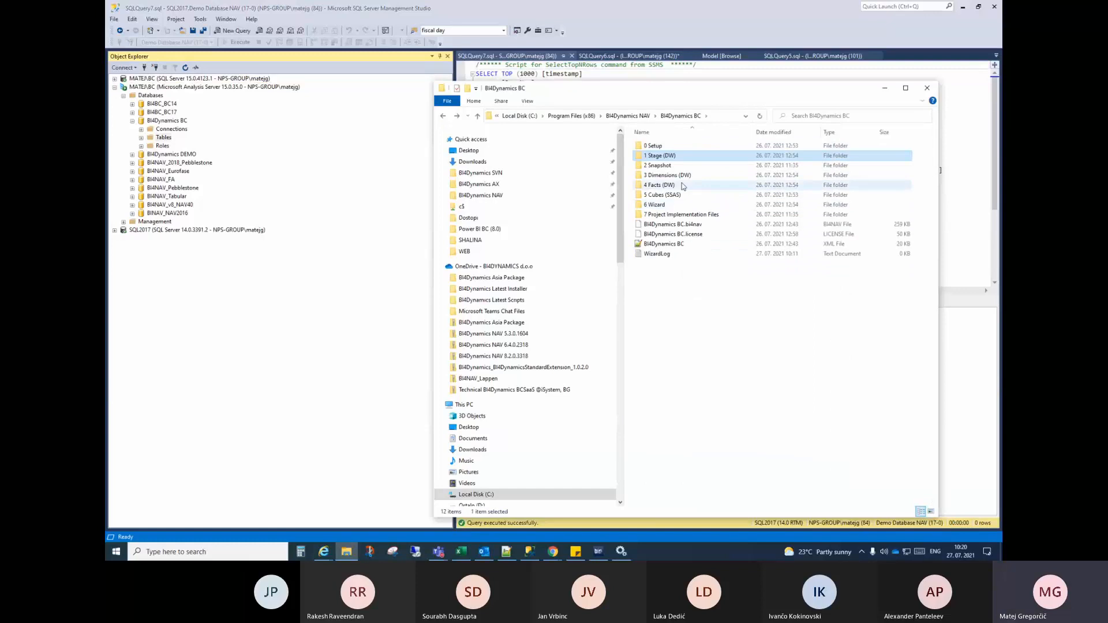
{"action": "double_click", "coordinate": [680, 176]}
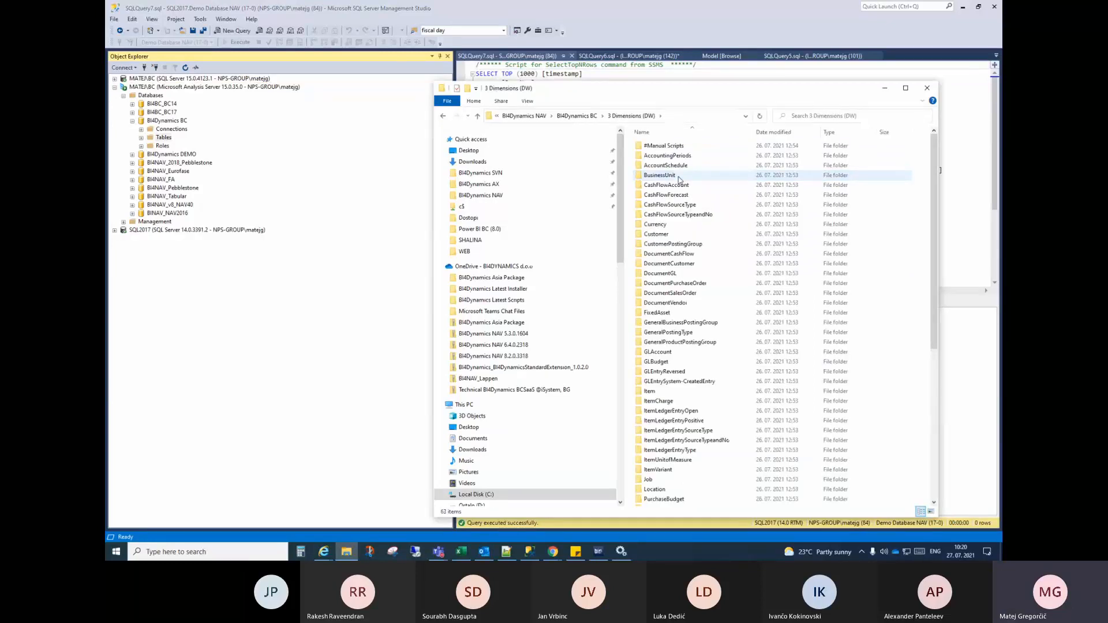
{"action": "key", "text": "alt+Left"}
{"action": "double_click", "coordinate": [673, 185]}
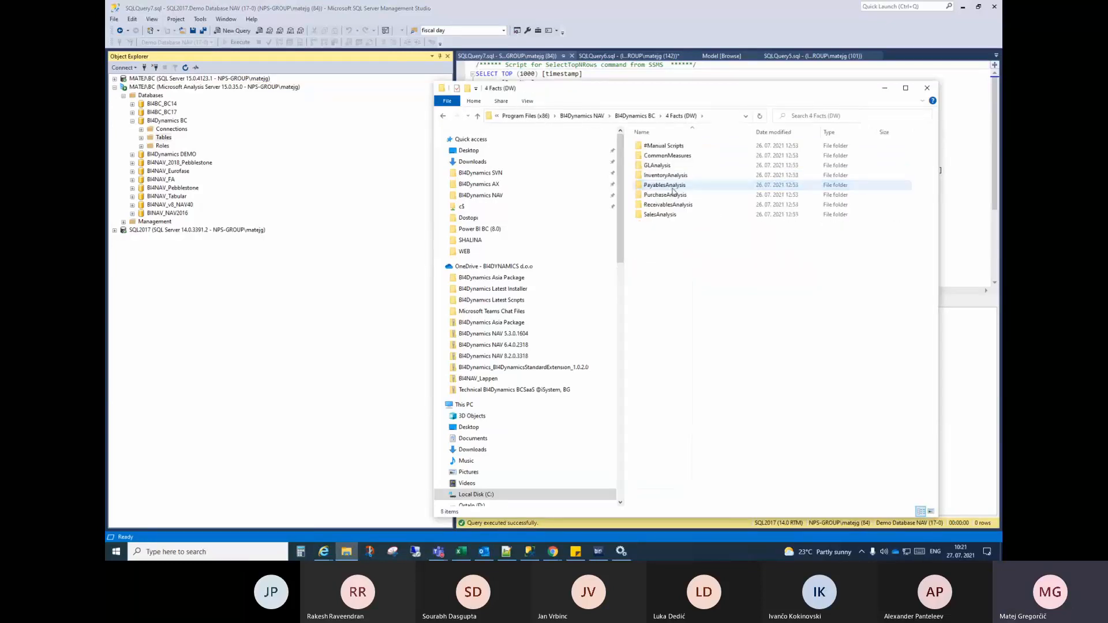
{"action": "key", "text": "alt+Left"}
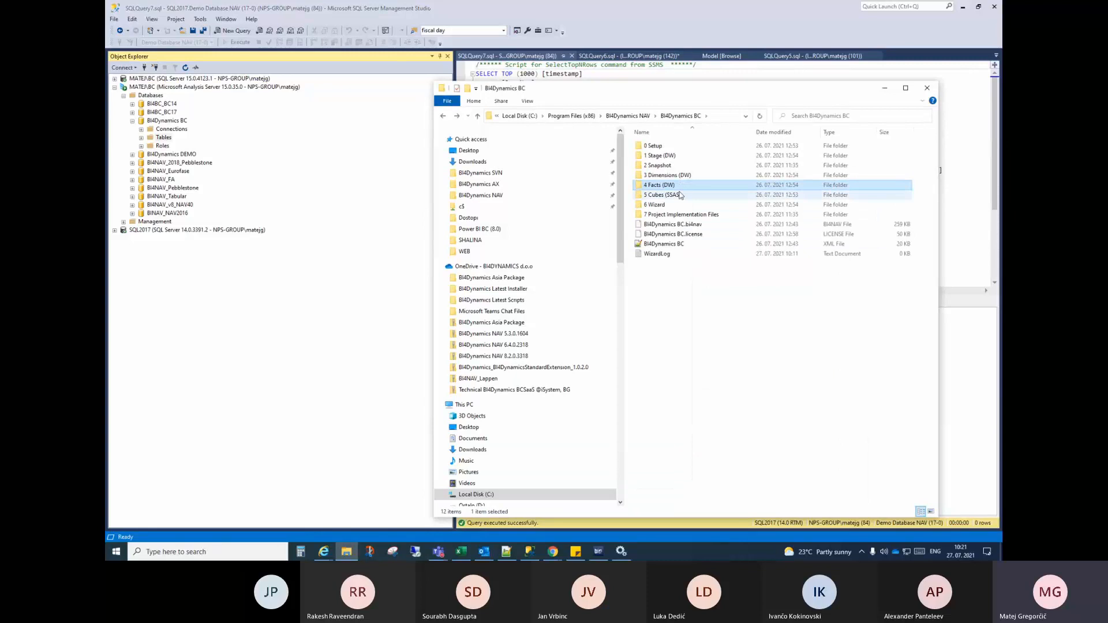
{"action": "double_click", "coordinate": [680, 195]}
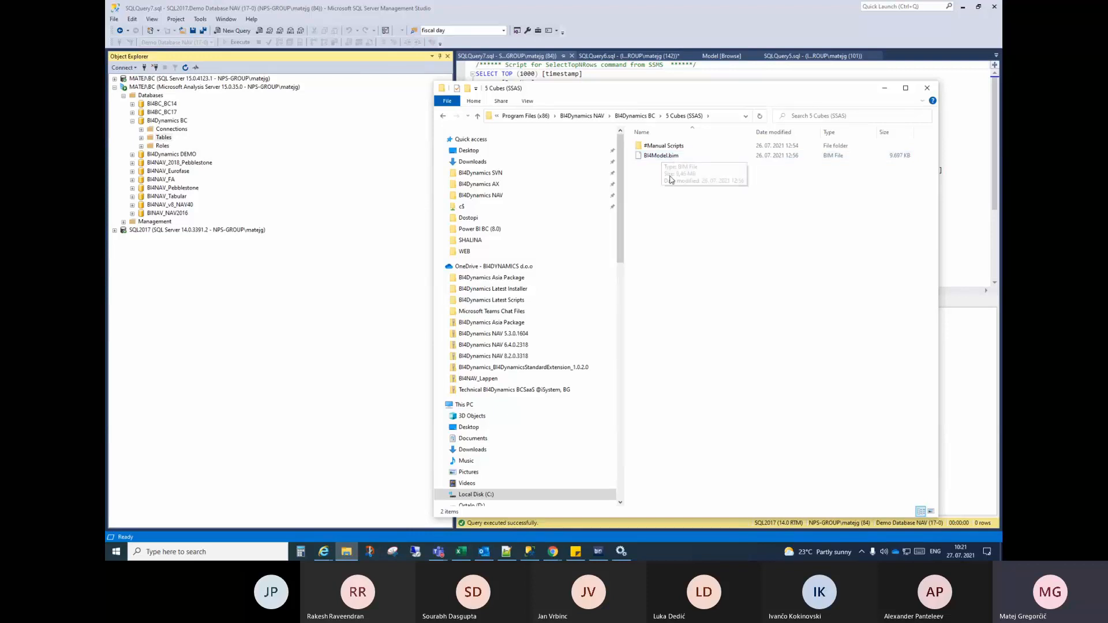
Return to the BI4Dynamics BC project folder, and switch to BI4Dynamics to show its list of installation steps
{"action": "left_click", "coordinate": [641, 117]}
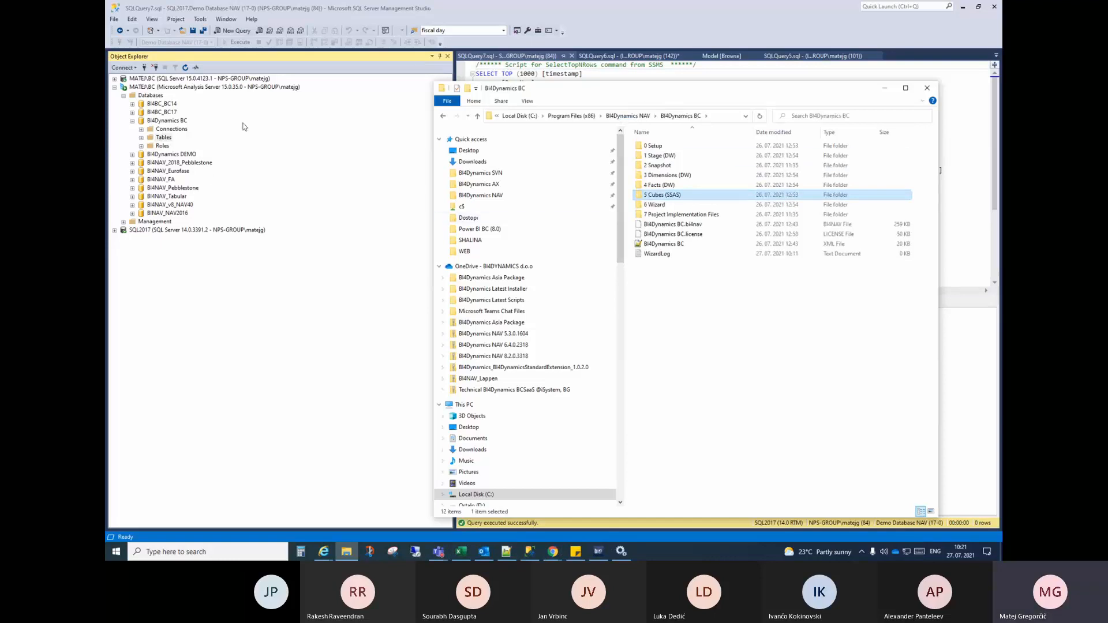
{"action": "left_click", "coordinate": [597, 552]}
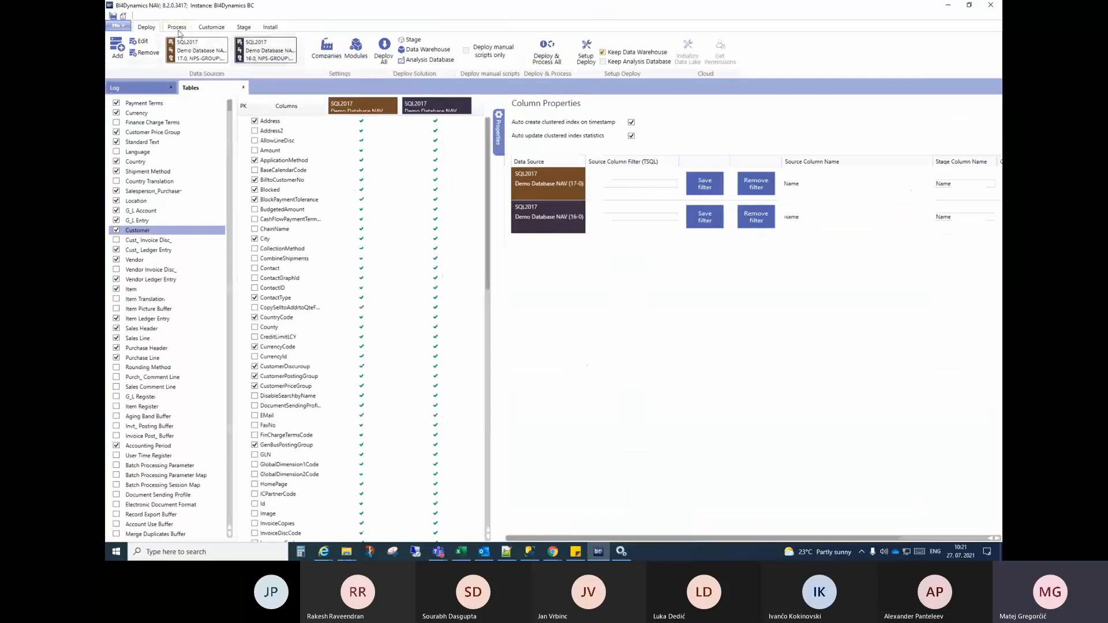
{"action": "left_click", "coordinate": [269, 28]}
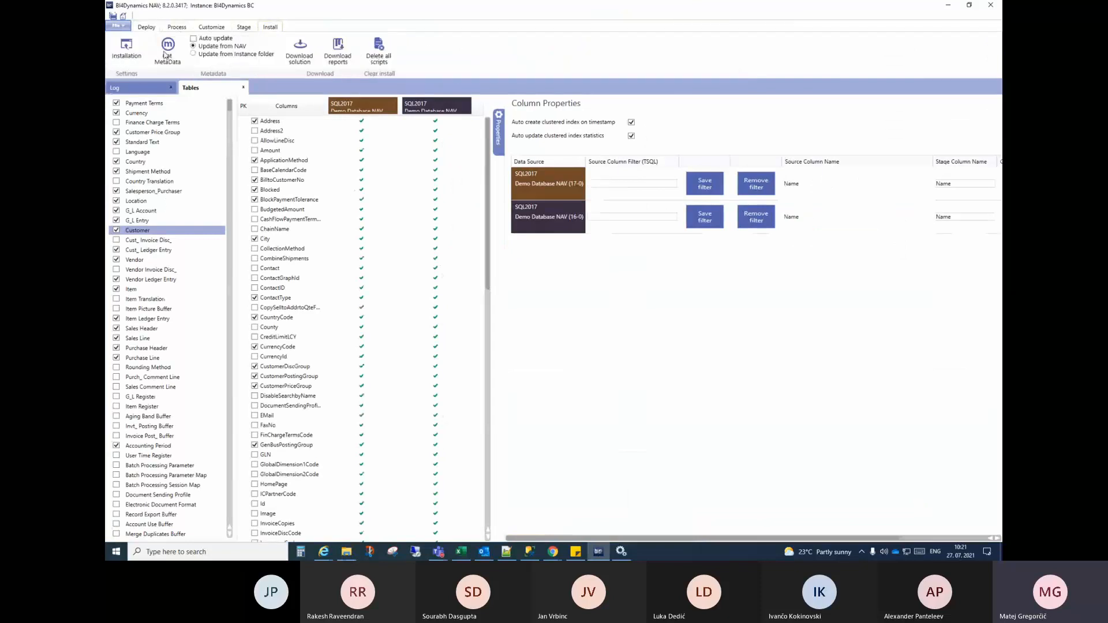
{"action": "left_click", "coordinate": [126, 49]}
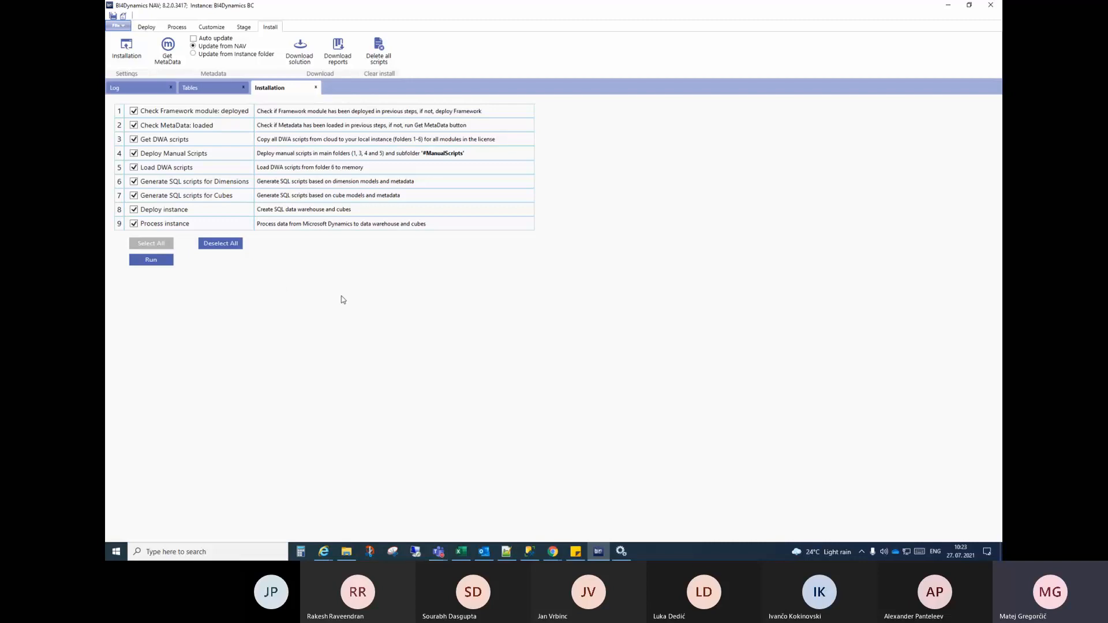
Switch to File Explorer, look into the AccountSchedule folder of 1 Stage (DW), and return to the project folder to point out 3 Dimensions (DW) and 4 Facts (DW)
{"action": "left_click", "coordinate": [346, 554]}
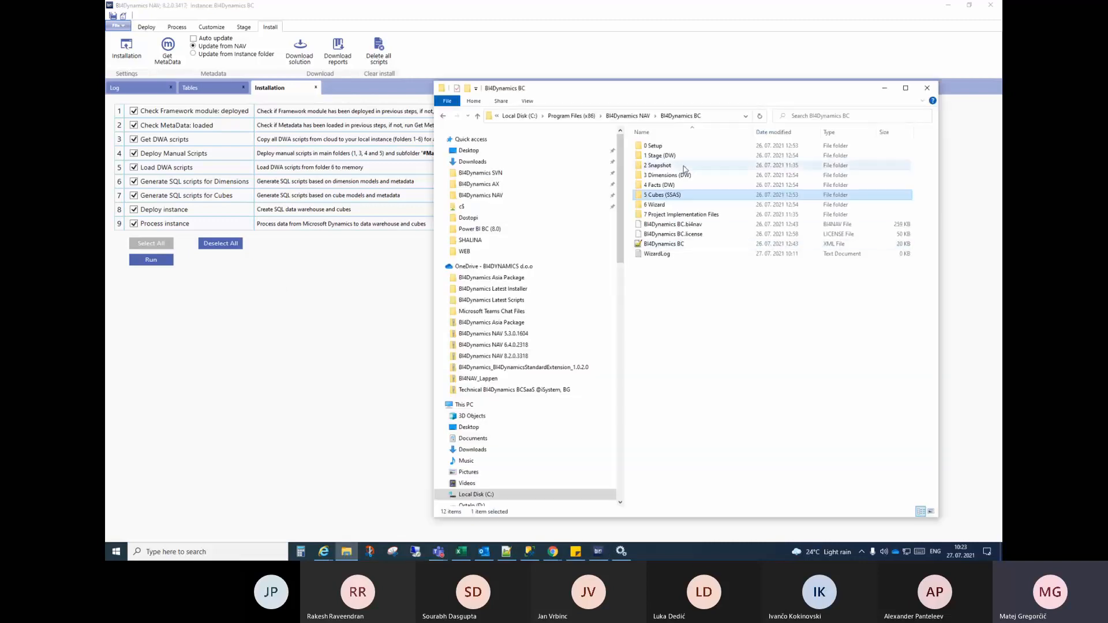
{"action": "double_click", "coordinate": [676, 168]}
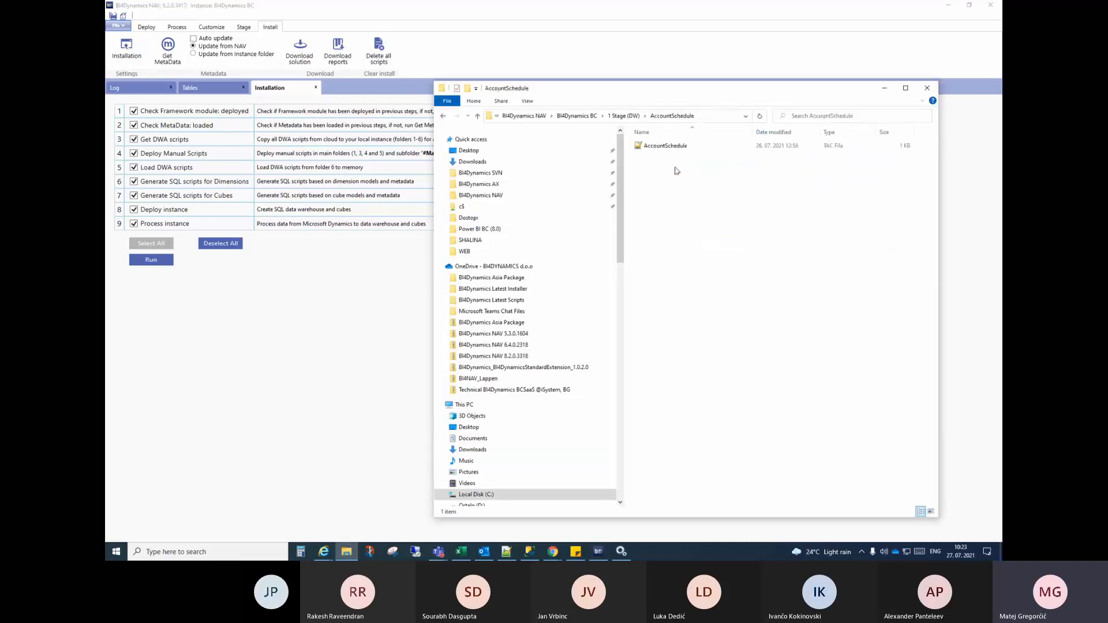
{"action": "key", "text": "alt+Left"}
{"action": "left_click", "coordinate": [645, 116]}
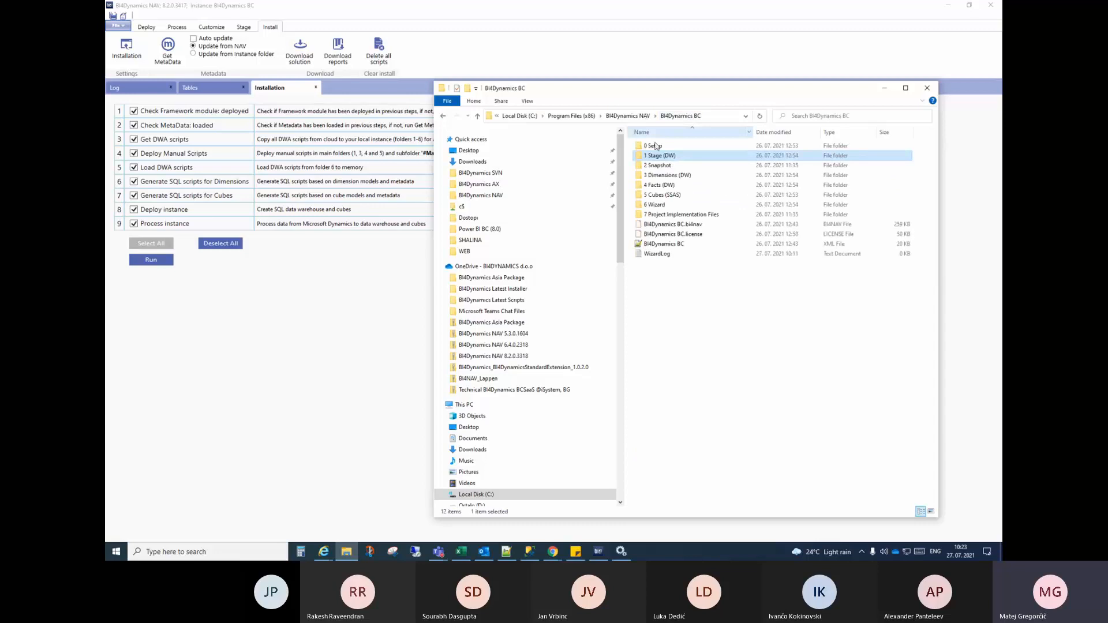
{"action": "left_click", "coordinate": [665, 176]}
{"action": "left_click", "coordinate": [665, 186]}
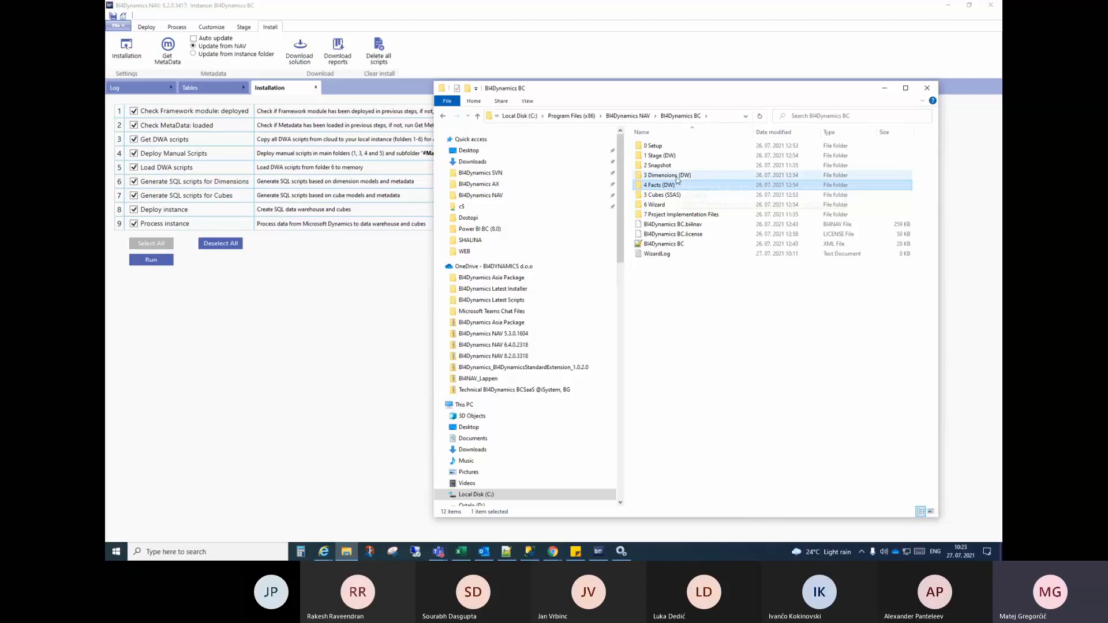
Switch to BI4Dynamics, show the available module packages, and return to the list of installation steps
{"action": "left_click", "coordinate": [203, 142]}
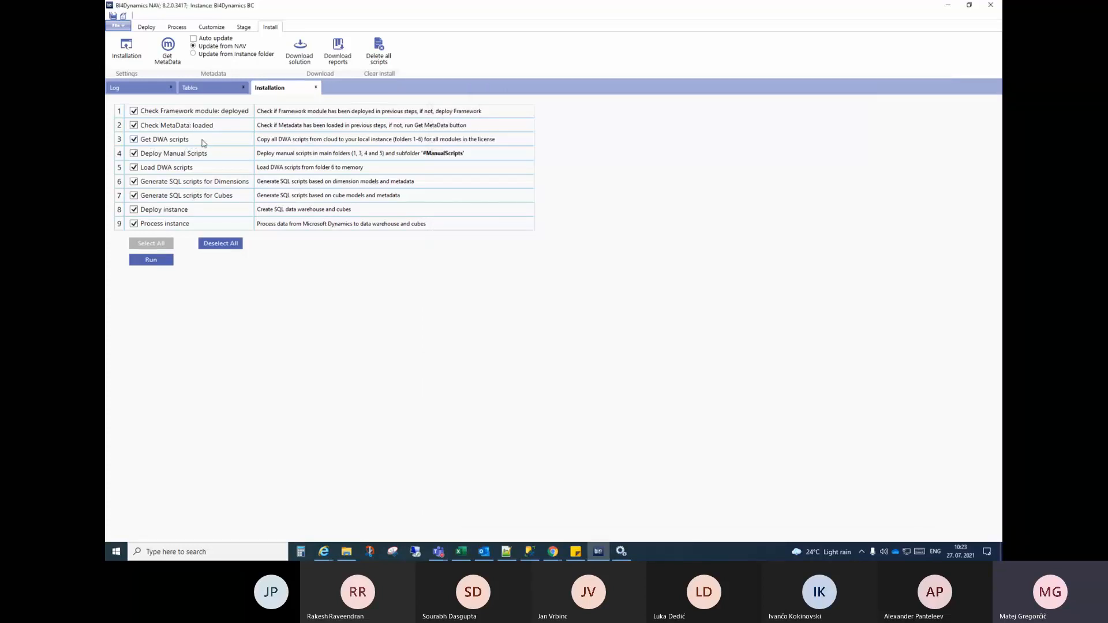
{"action": "left_click", "coordinate": [148, 27]}
{"action": "left_click", "coordinate": [357, 58]}
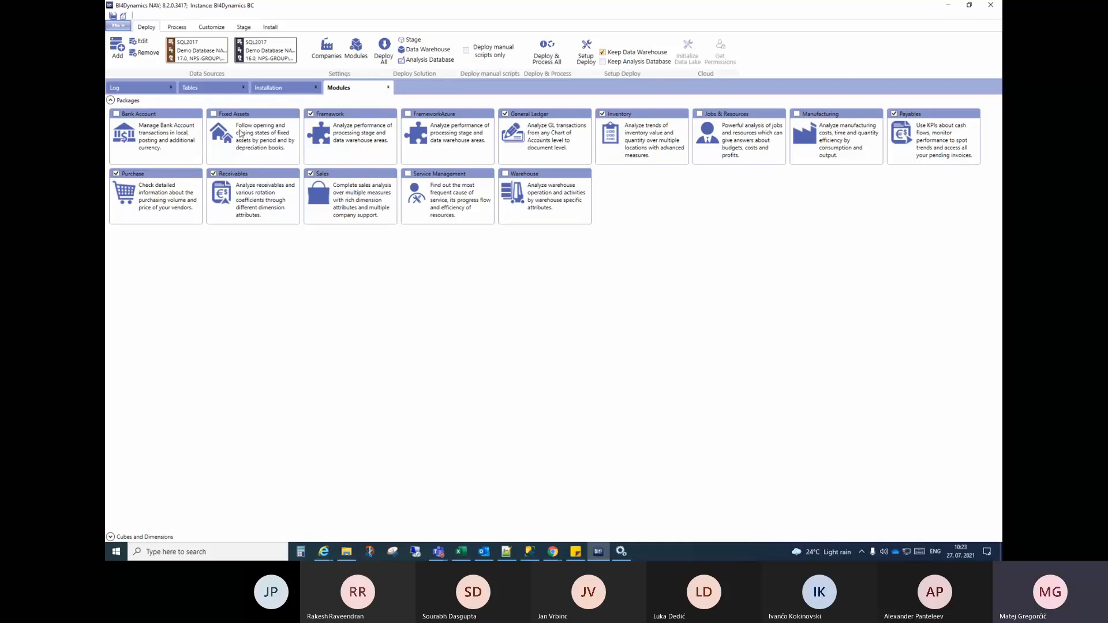
{"action": "left_click", "coordinate": [278, 91]}
{"action": "left_click", "coordinate": [344, 91]}
{"action": "left_click", "coordinate": [296, 91]}
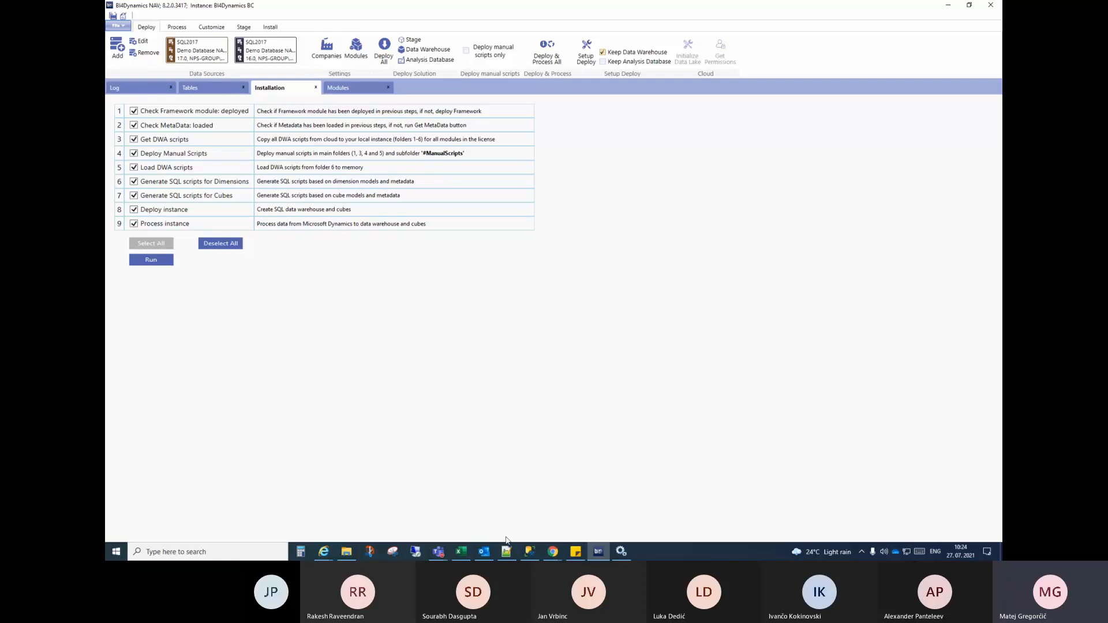
Switch to SQL Server Management Studio, collapse the Analysis Server, and expand the BI4Dynamics BC database on the SQL Server 15 instance
{"action": "left_click", "coordinate": [533, 554]}
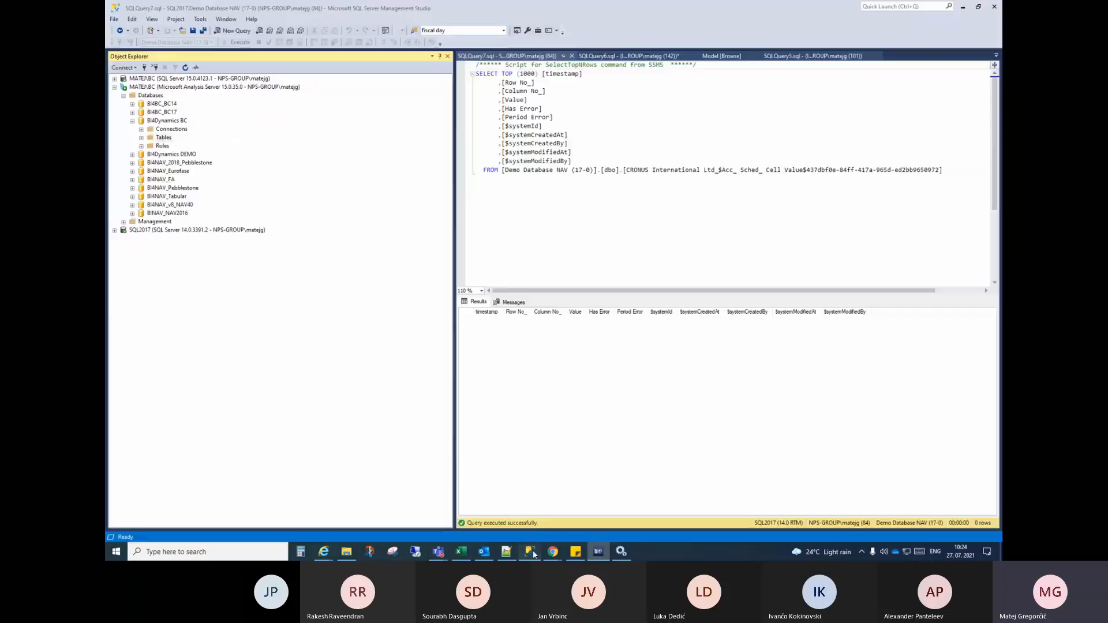
{"action": "left_click", "coordinate": [132, 120]}
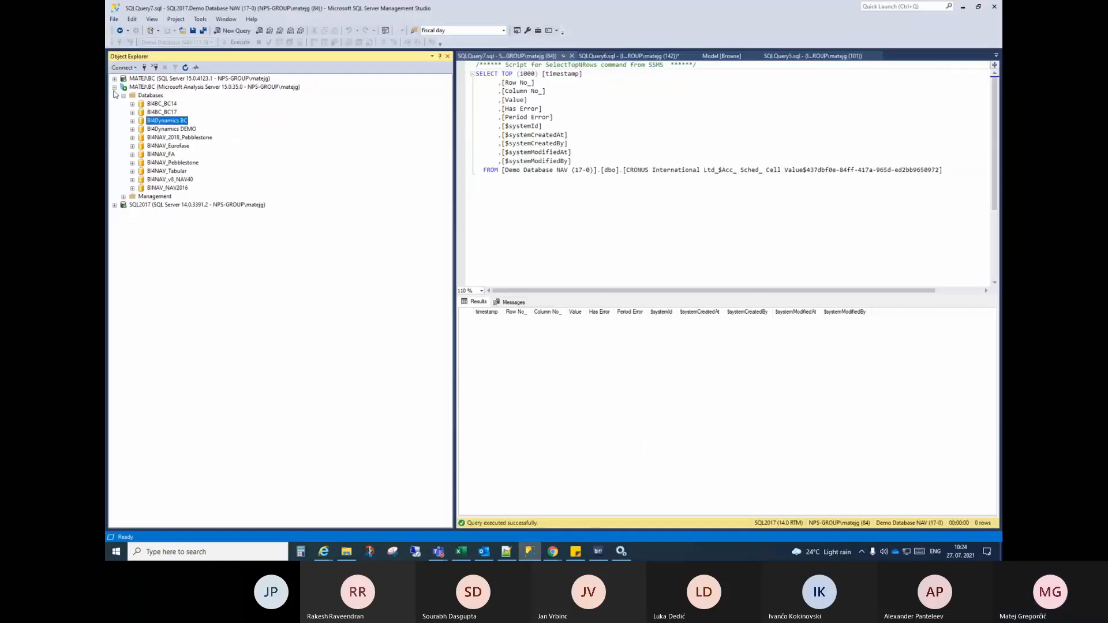
{"action": "left_click", "coordinate": [115, 87]}
{"action": "left_click", "coordinate": [114, 79]}
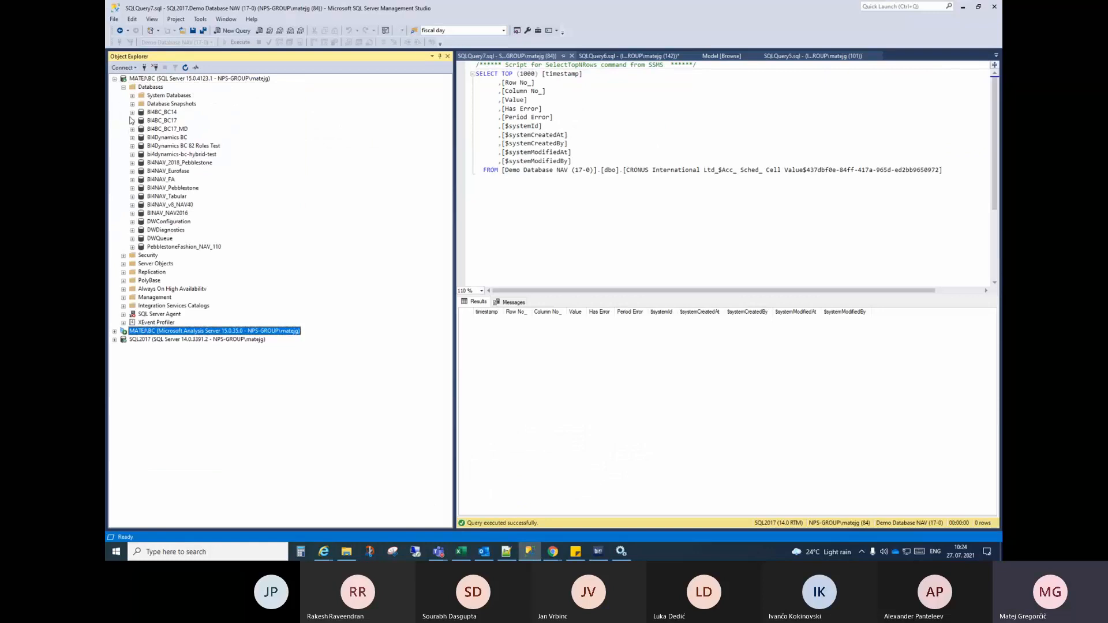
{"action": "left_click", "coordinate": [133, 138]}
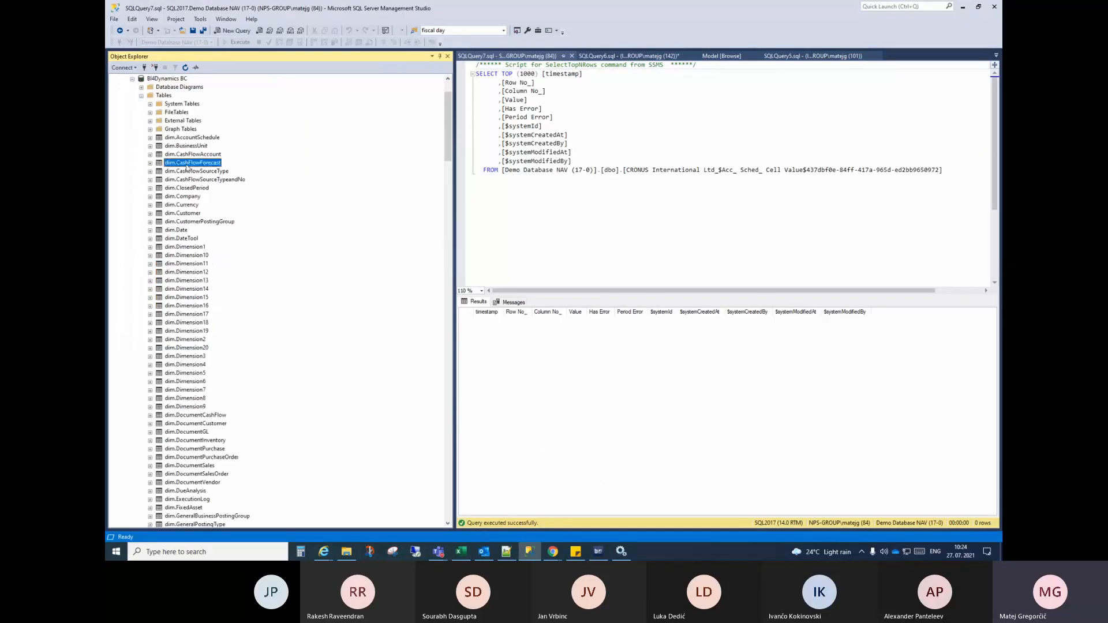
Find the metadata.NAV table in the BI4Dynamics BC database and query its top 1000 rows
{"action": "scroll", "coordinate": [181, 217], "scroll_direction": "down", "scroll_amount": 5}
{"action": "scroll", "coordinate": [180, 217], "scroll_direction": "down", "scroll_amount": 20}
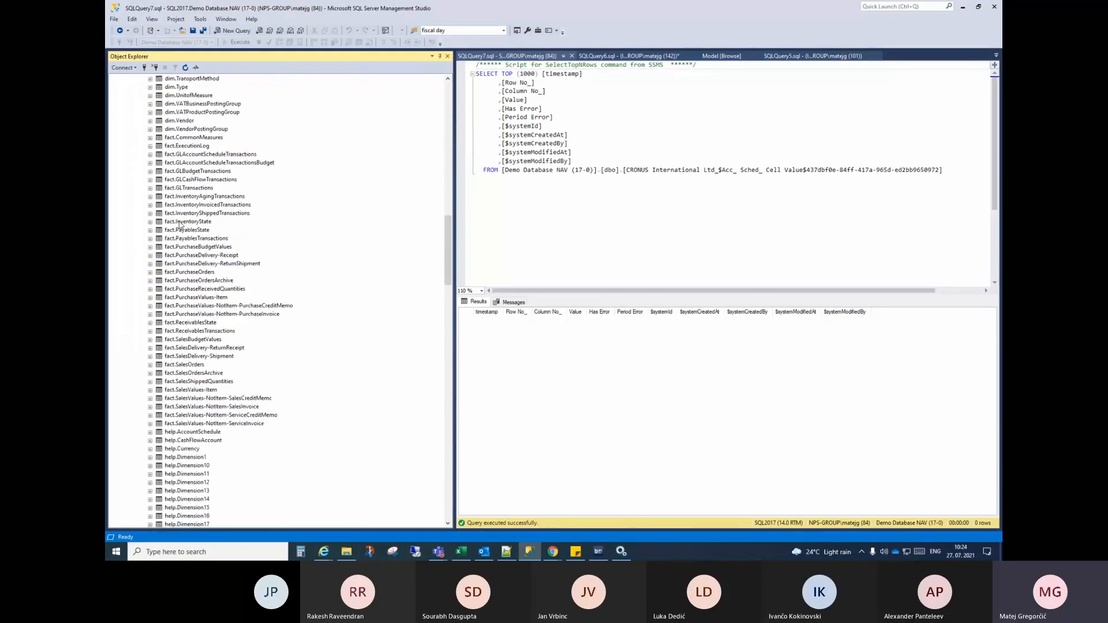
{"action": "scroll", "coordinate": [179, 224], "scroll_direction": "down", "scroll_amount": 10}
{"action": "left_click", "coordinate": [185, 374]}
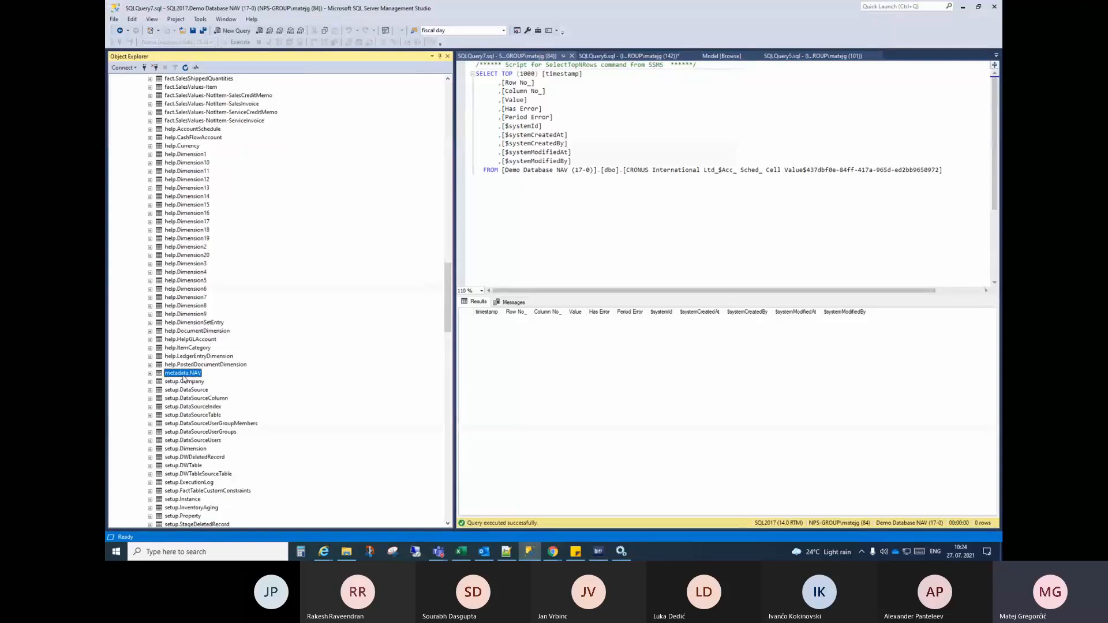
{"action": "right_click", "coordinate": [187, 375]}
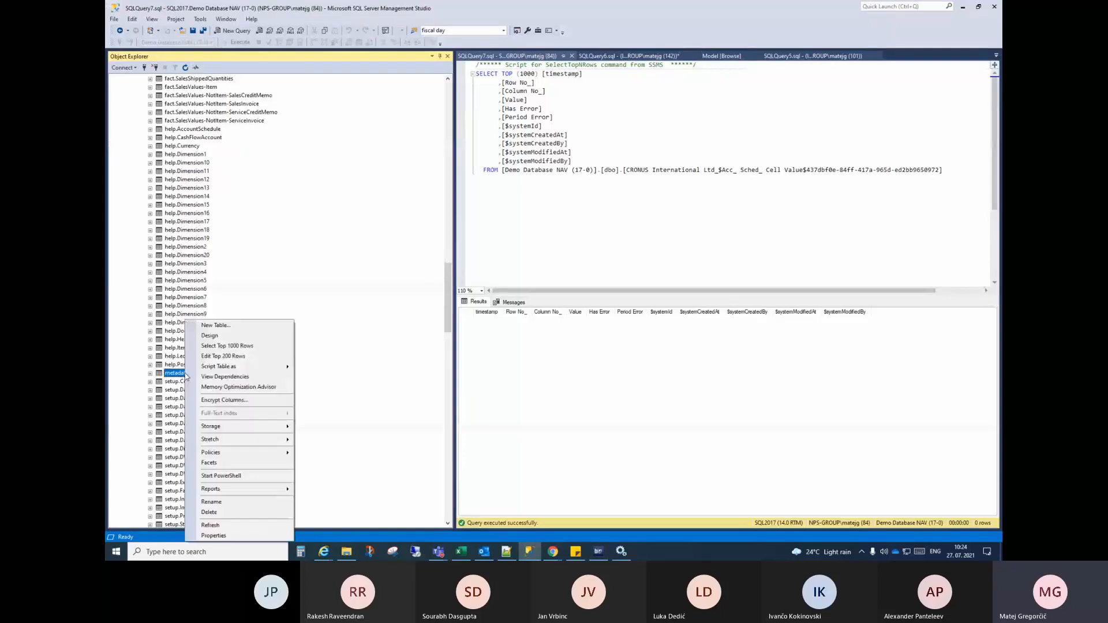
{"action": "left_click", "coordinate": [229, 346]}
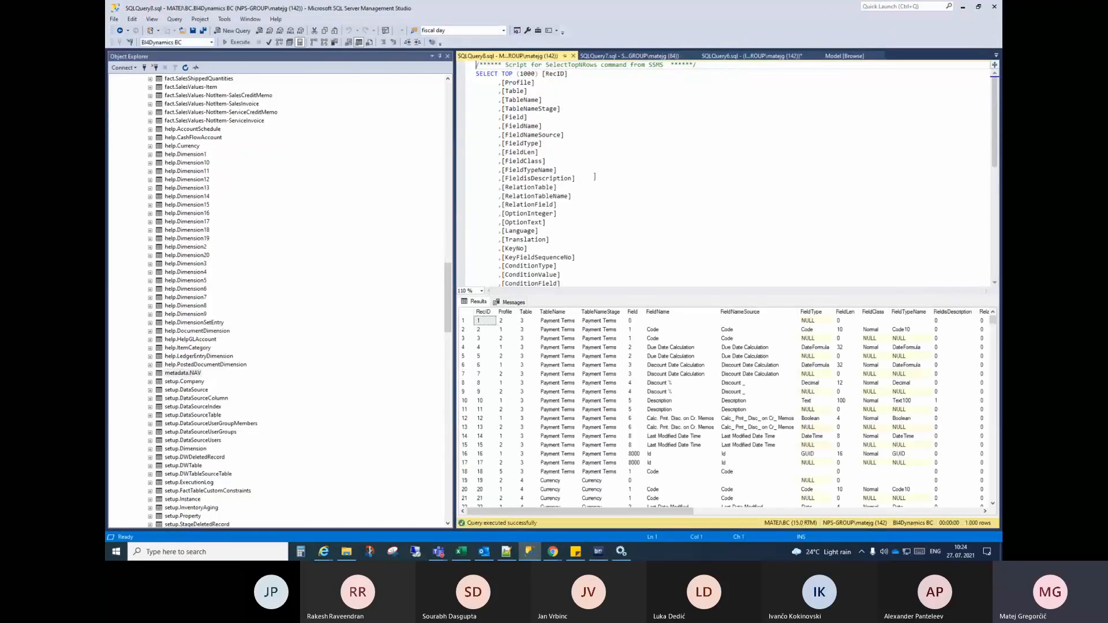
Add the condition WHERE TableName = 'Customer' to the metadata query and run it
{"action": "scroll", "coordinate": [594, 176], "scroll_direction": "down", "scroll_amount": 2}
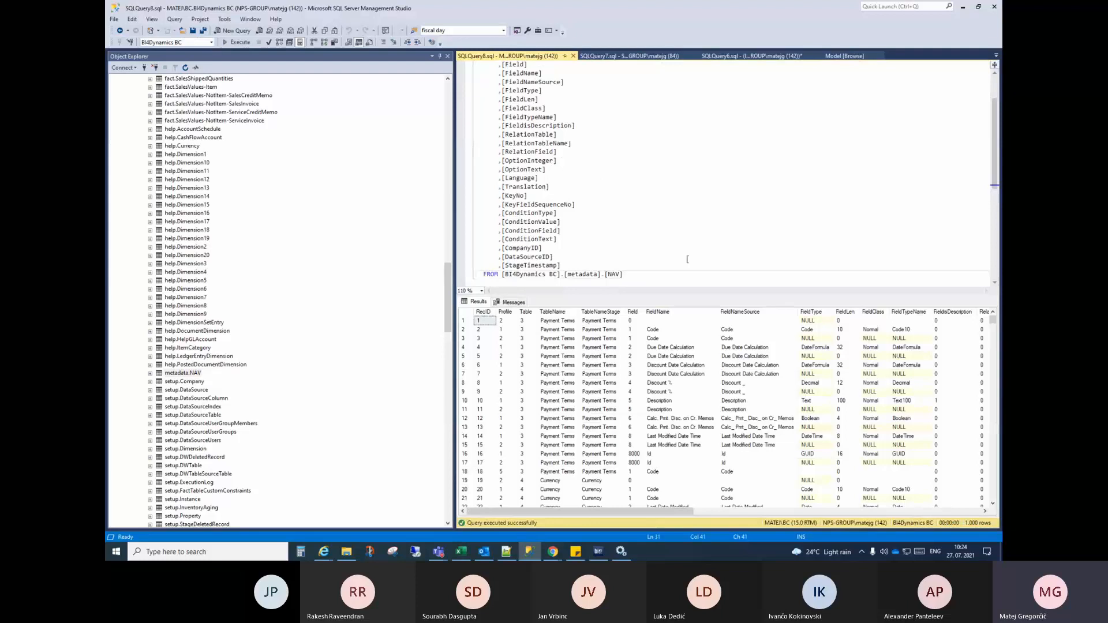
{"action": "key", "text": "Return"}
{"action": "type", "text": "WHERE"}
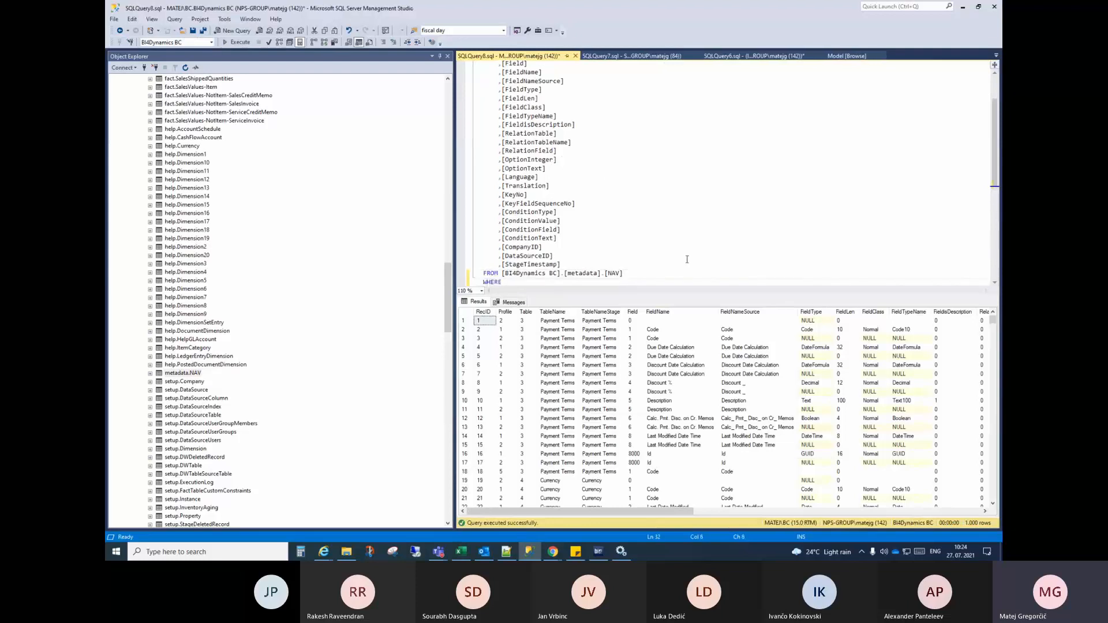
{"action": "type", "text": " Tab"}
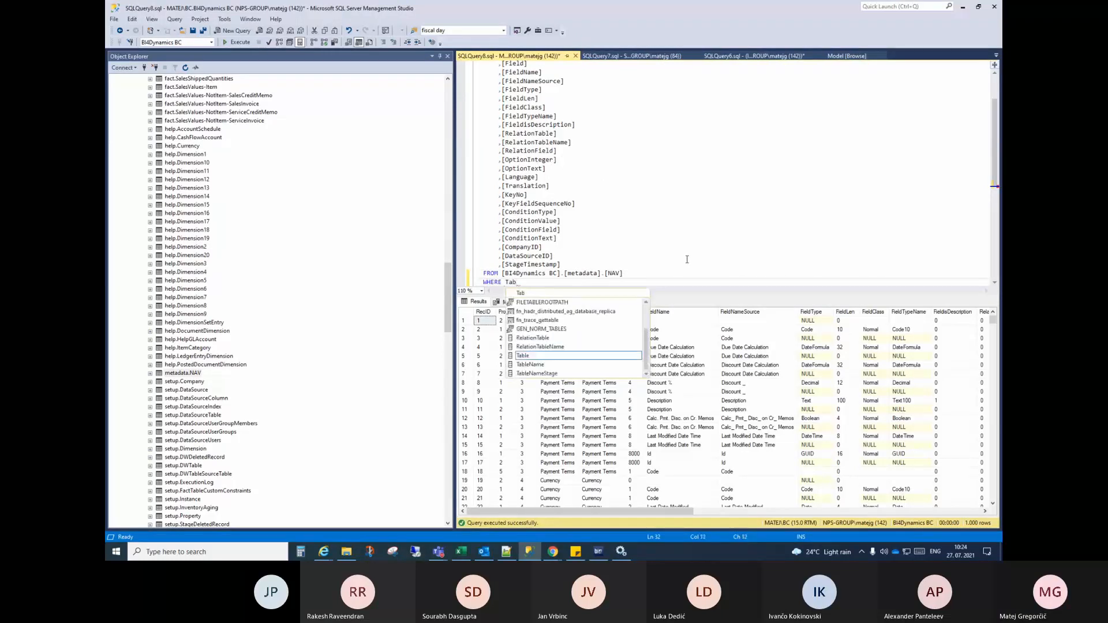
{"action": "key", "text": "Down"}
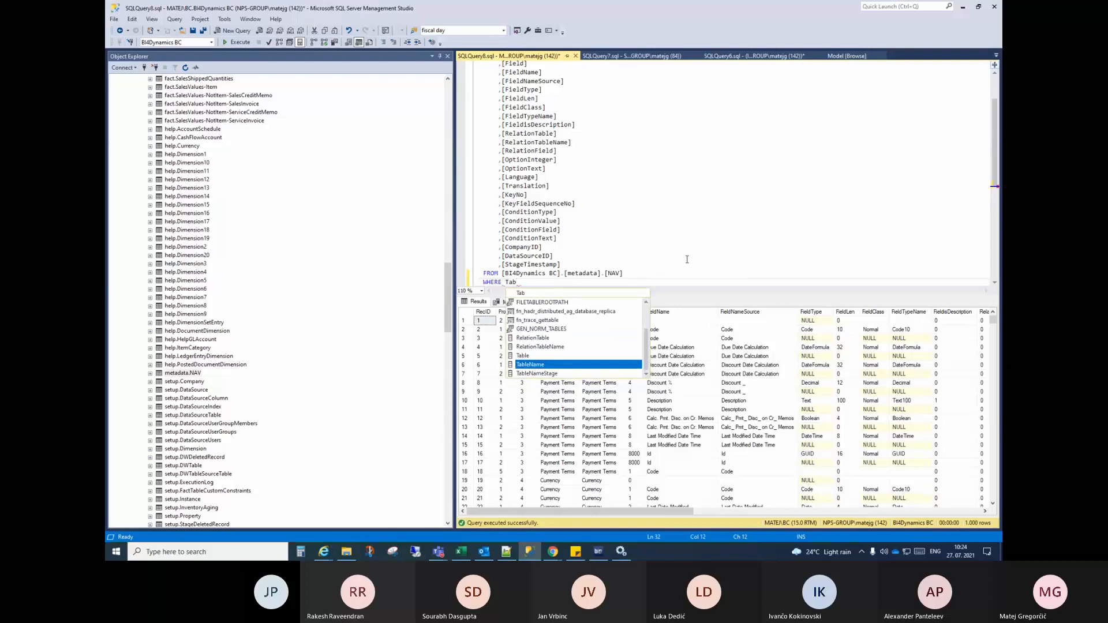
{"action": "type", "text": "leName = '"}
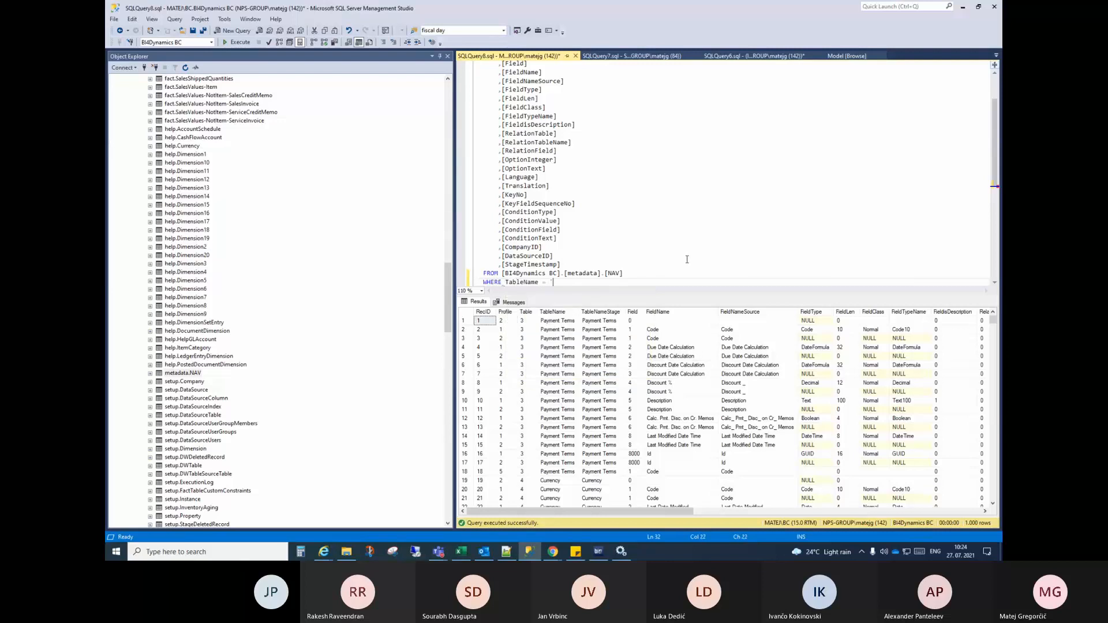
{"action": "type", "text": "Custome"}
{"action": "type", "text": "r"}
{"action": "key", "text": "F5"}
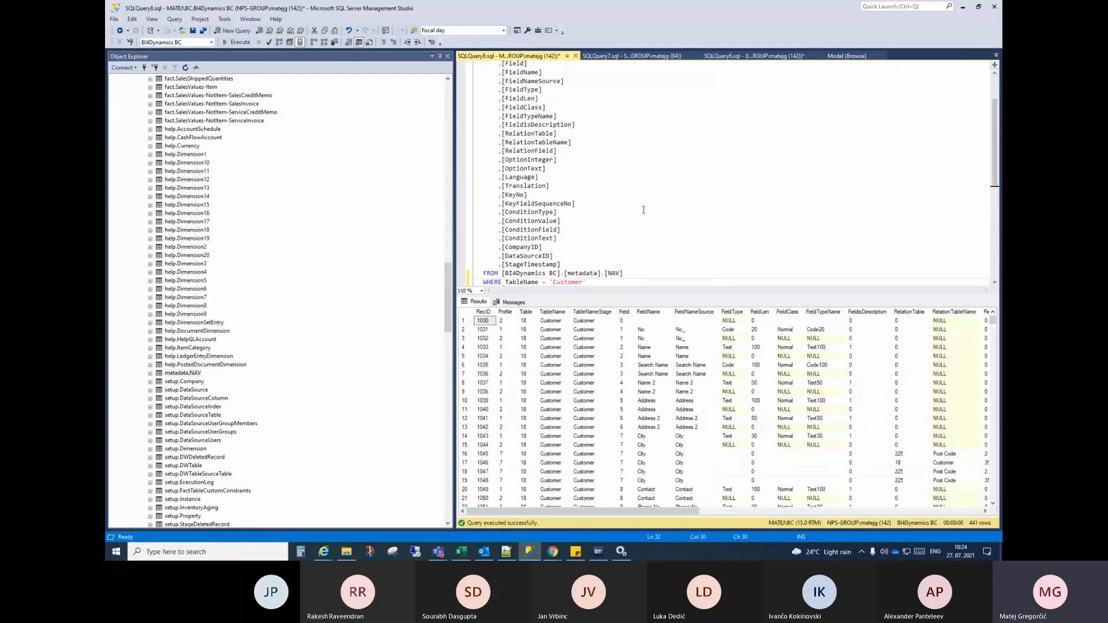
Add the condition AND Profile = 1 to the metadata query and run it again
{"action": "left_click", "coordinate": [598, 282]}
{"action": "key", "text": "Return"}
{"action": "type", "text": "AND "}
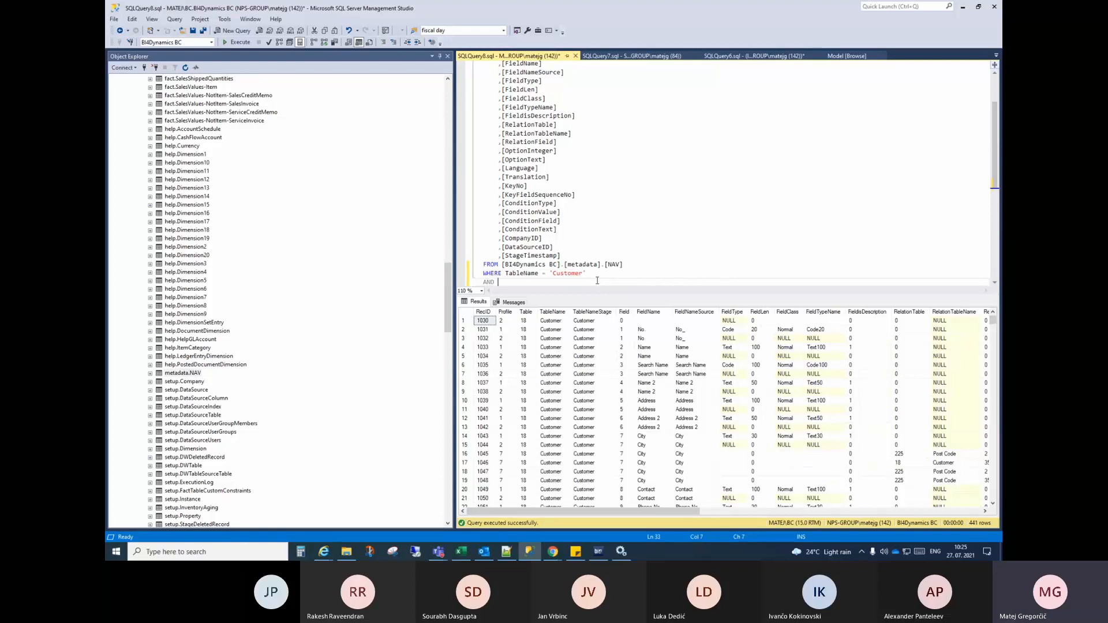
{"action": "type", "text": "Profile = 1"}
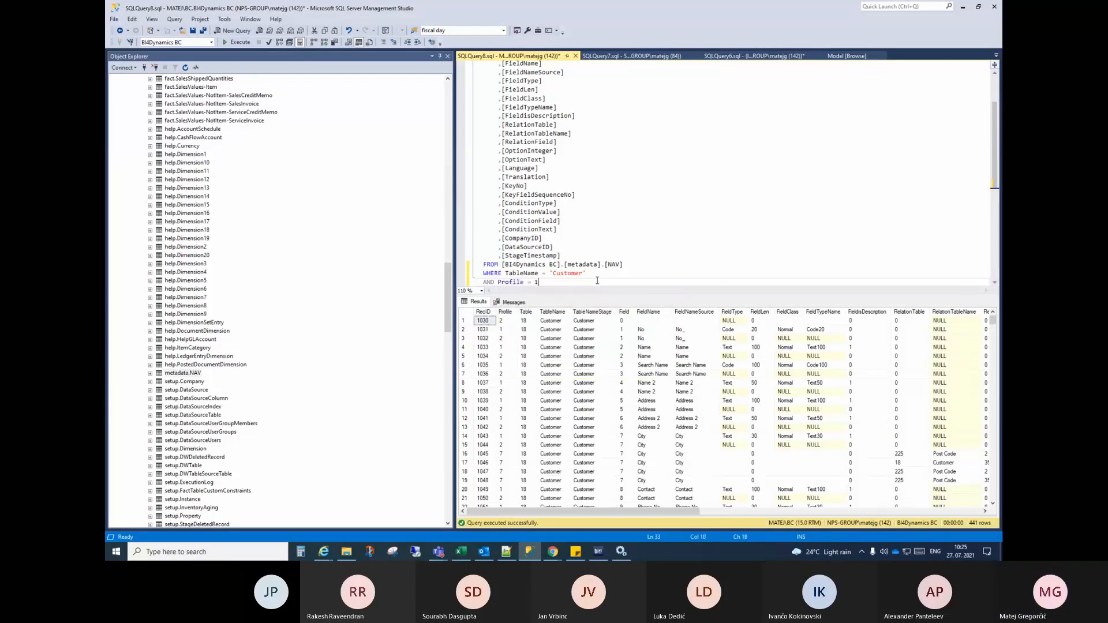
{"action": "key", "text": "F5"}
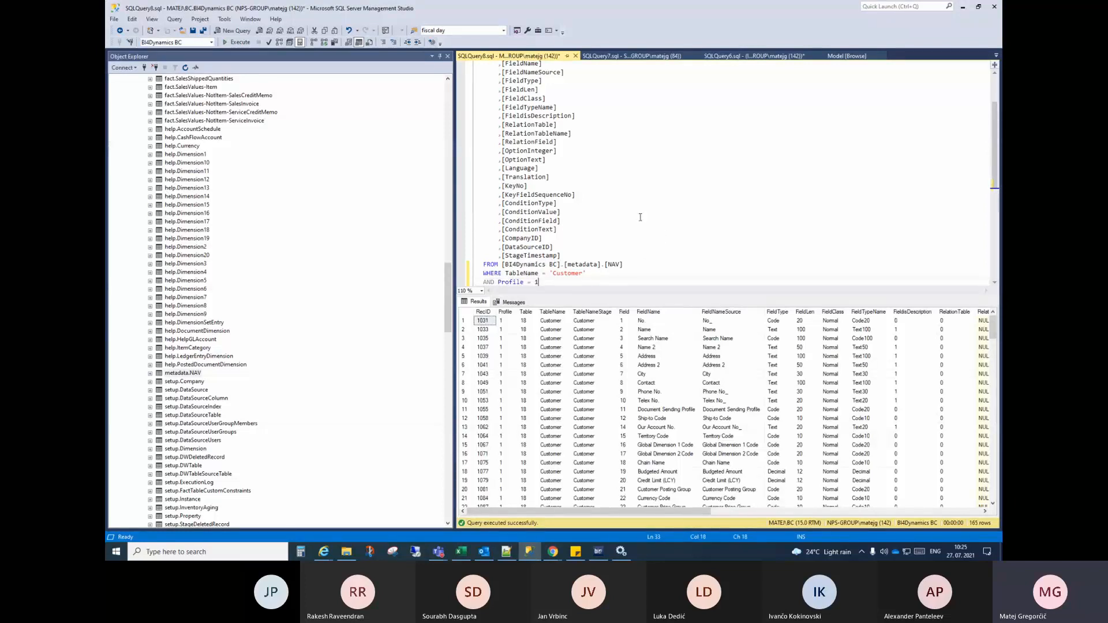
Examine the table number and the field names listed for the Customer table in the metadata results
{"action": "left_click", "coordinate": [524, 322]}
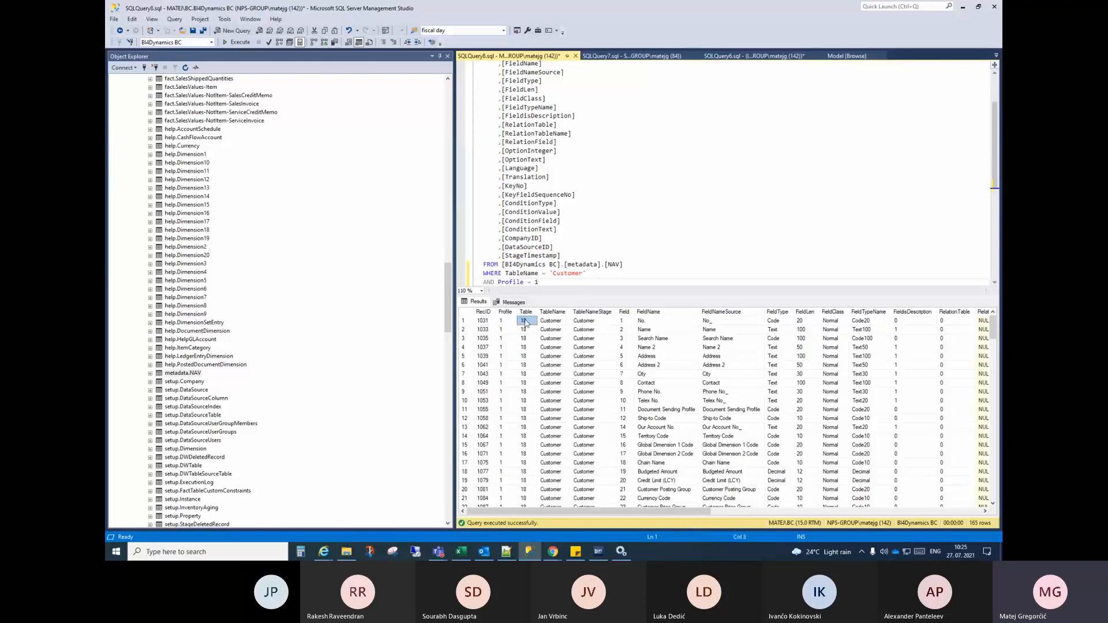
{"action": "left_click", "coordinate": [664, 324]}
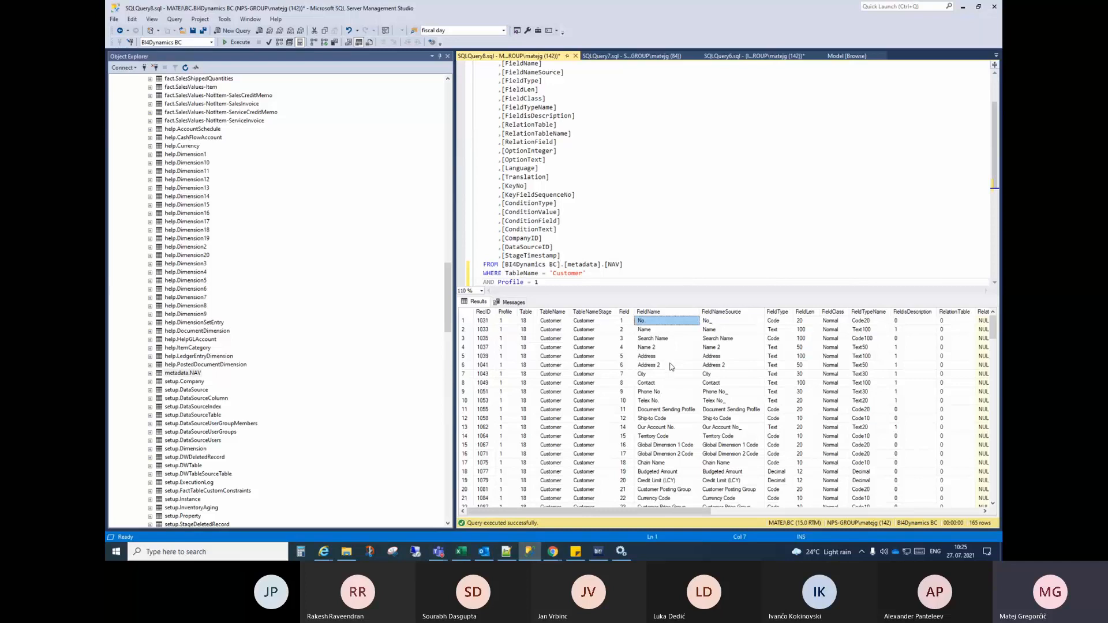
{"action": "scroll", "coordinate": [671, 368], "scroll_direction": "down", "scroll_amount": 20}
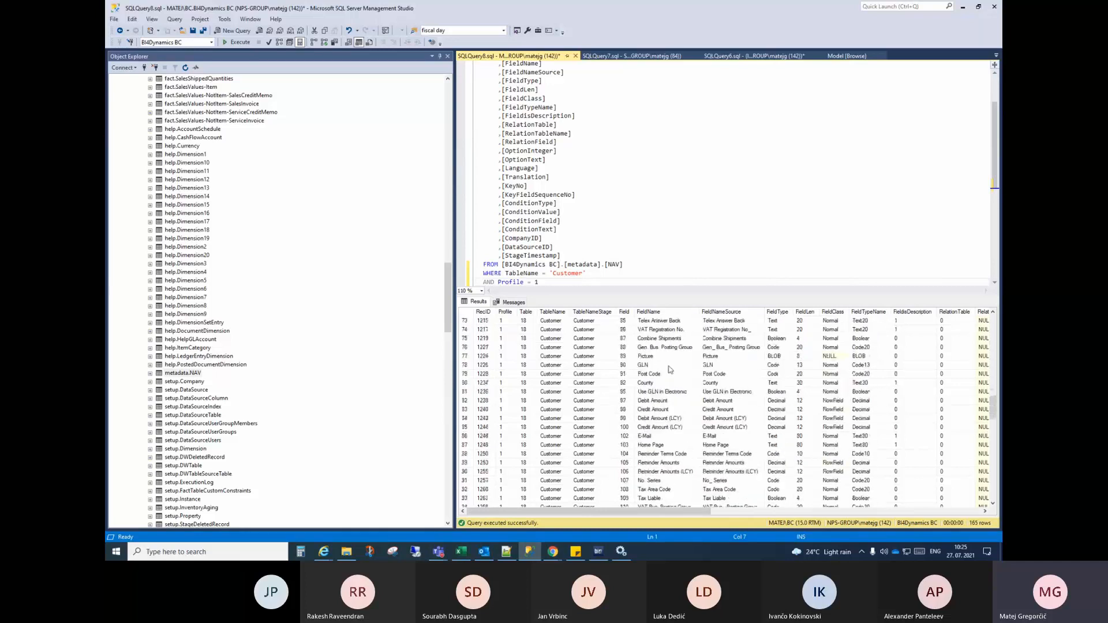
{"action": "scroll", "coordinate": [670, 369], "scroll_direction": "down", "scroll_amount": 16}
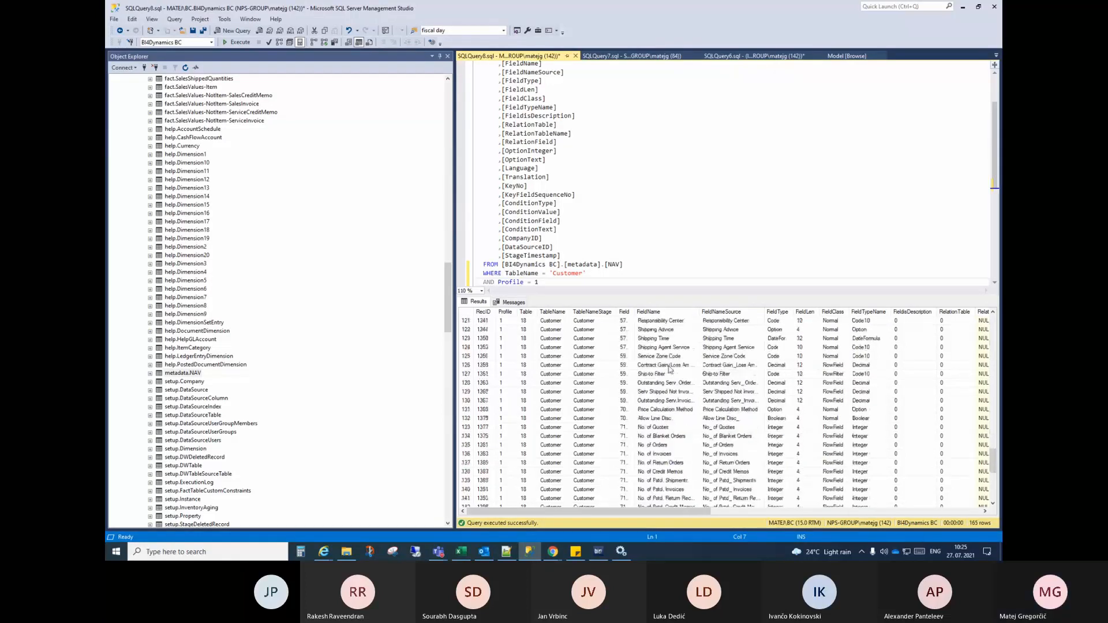
{"action": "scroll", "coordinate": [670, 369], "scroll_direction": "down", "scroll_amount": 8}
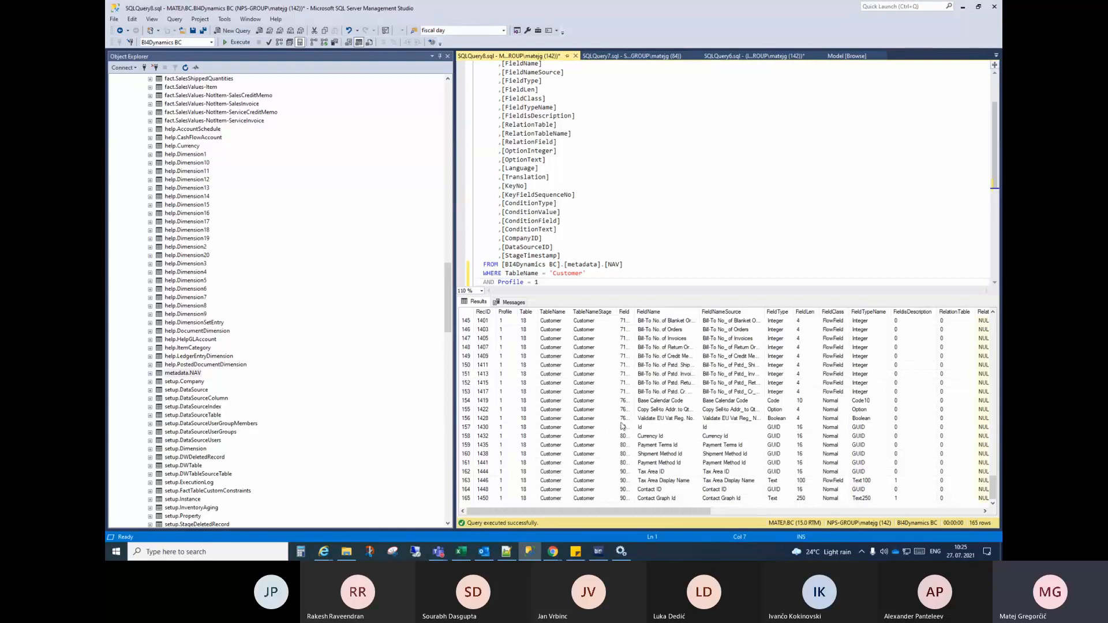
{"action": "scroll", "coordinate": [622, 426], "scroll_direction": "up", "scroll_amount": 2}
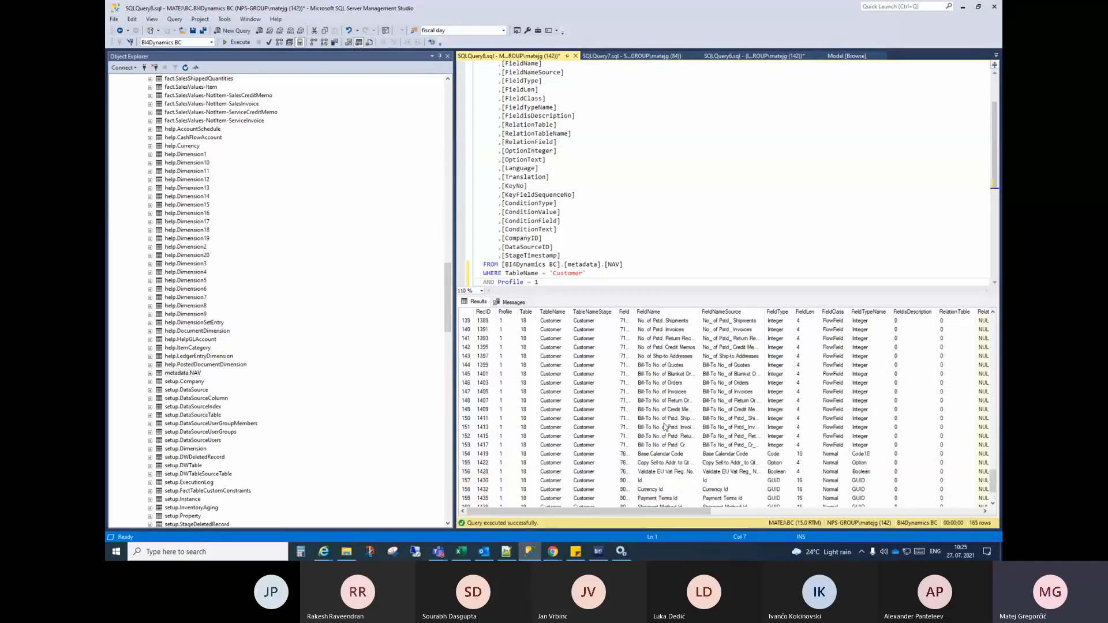
{"action": "scroll", "coordinate": [665, 427], "scroll_direction": "up", "scroll_amount": 2}
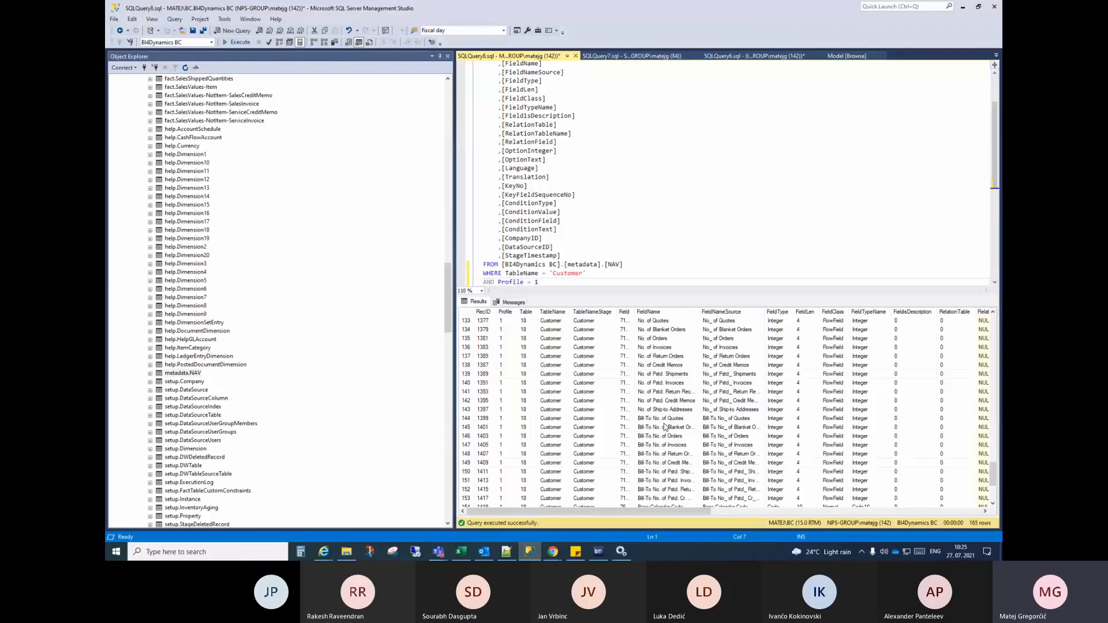
Switch to BI4Dynamics and inspect the dimension and cube files in the BI4Dynamics BC project's 6 Wizard folder
{"action": "scroll", "coordinate": [665, 427], "scroll_direction": "up", "scroll_amount": 20}
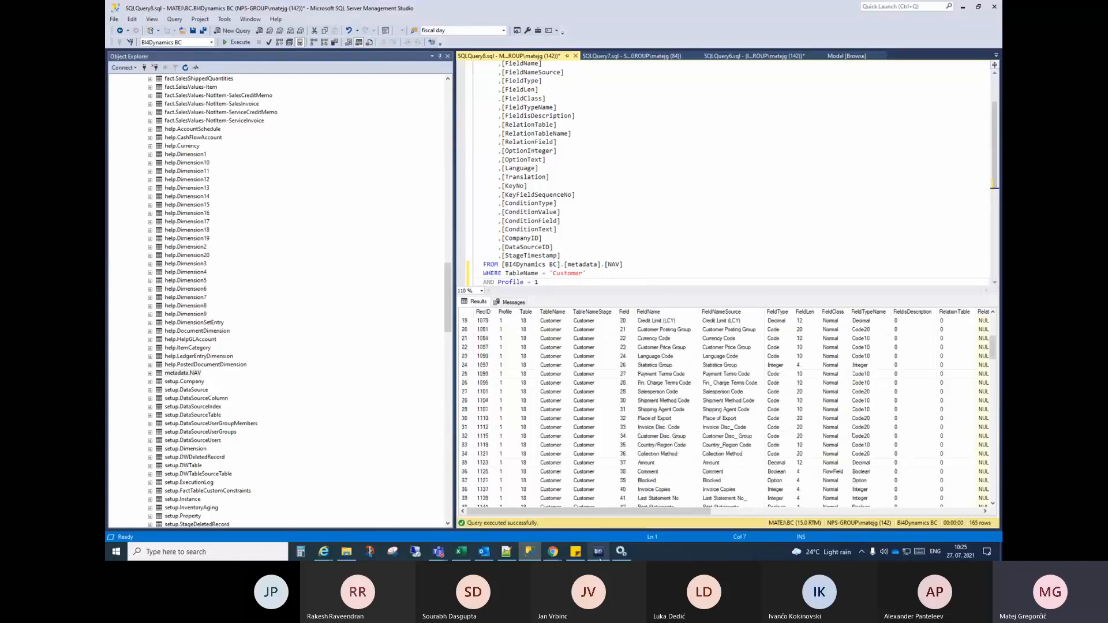
{"action": "left_click", "coordinate": [598, 552]}
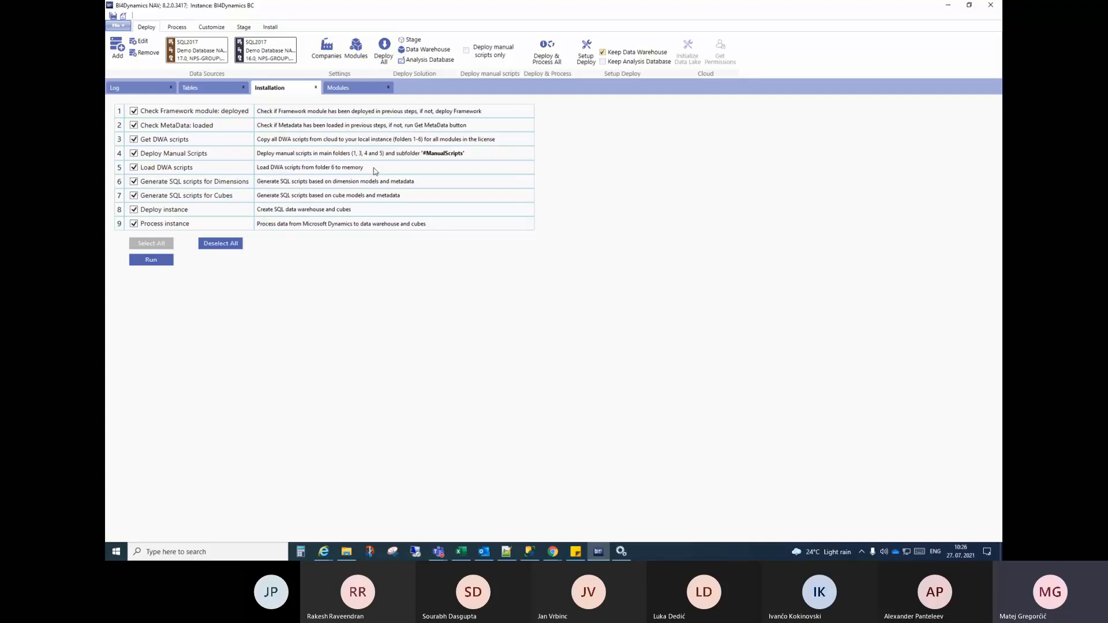
{"action": "left_click", "coordinate": [346, 551]}
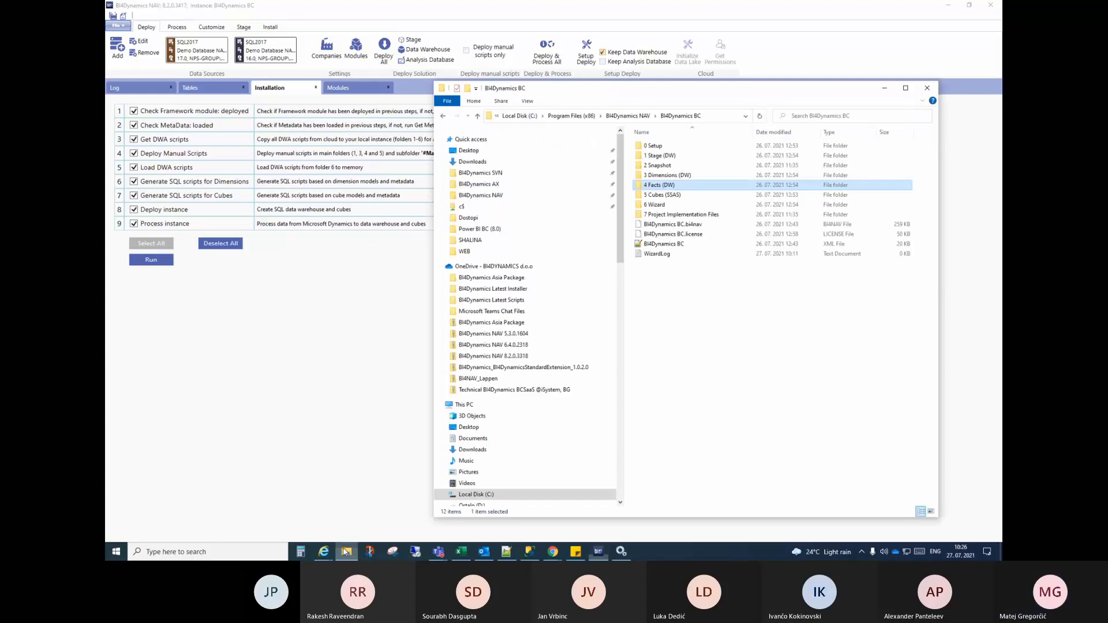
{"action": "left_click", "coordinate": [682, 206]}
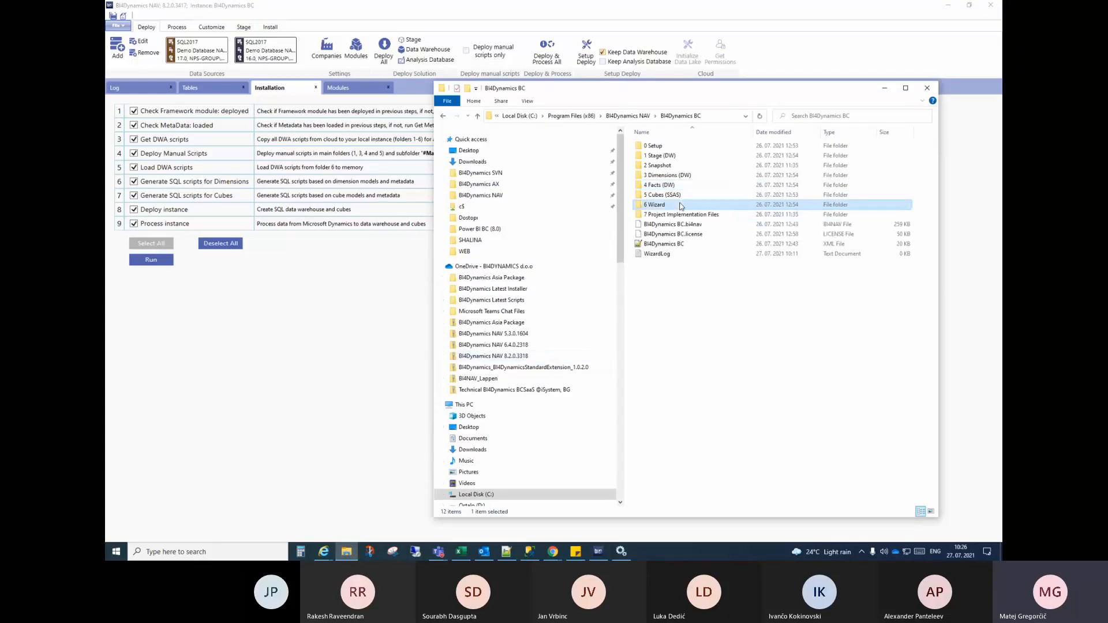
{"action": "double_click", "coordinate": [682, 206]}
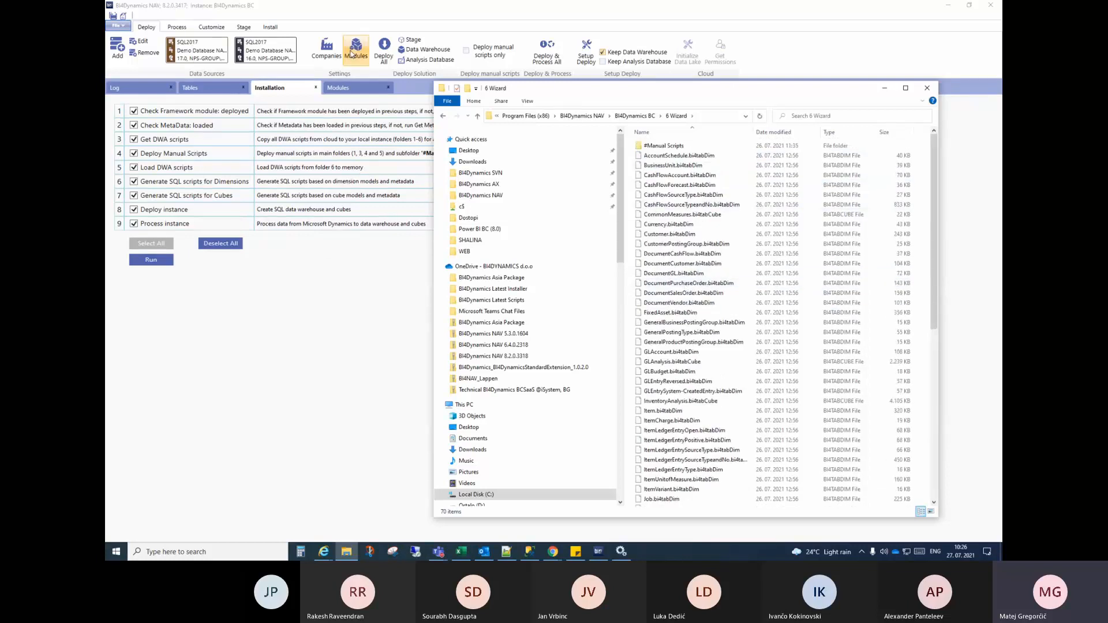
{"action": "left_click", "coordinate": [345, 170]}
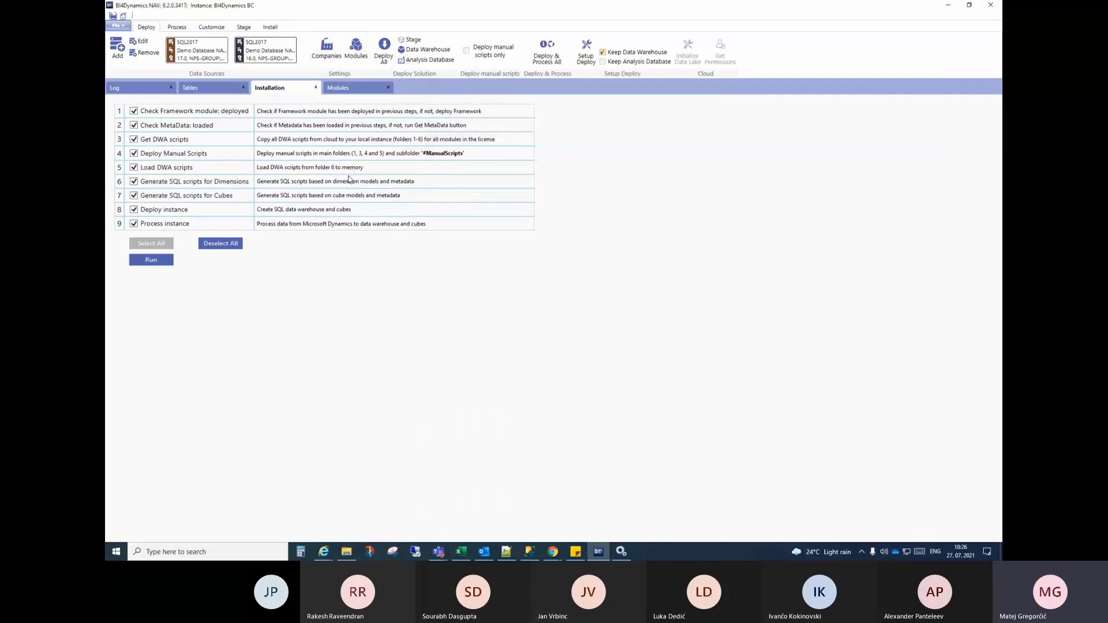
Open the dimension management wizard, filter the dimensions by "cus" and generate the scripts for the Customer dimension
{"action": "left_click", "coordinate": [222, 29]}
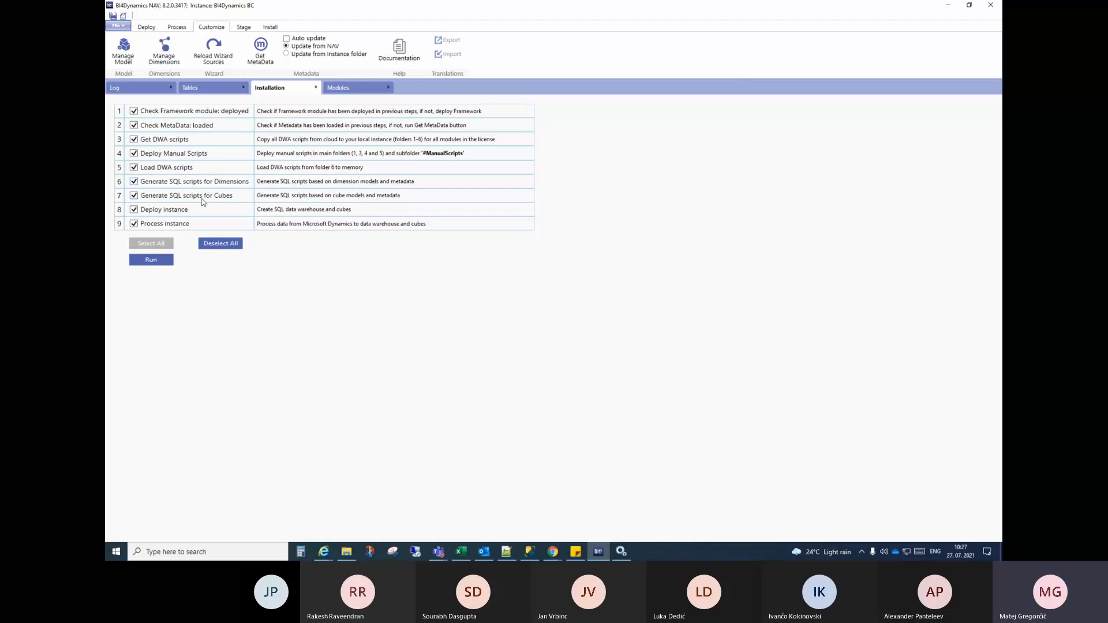
{"action": "left_click", "coordinate": [165, 55]}
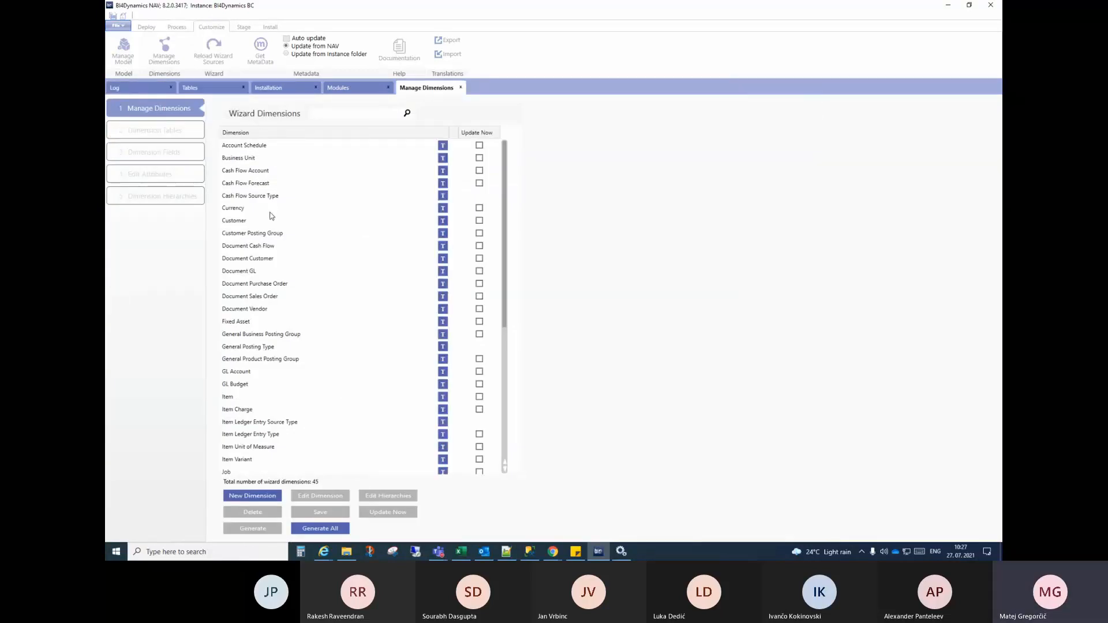
{"action": "scroll", "coordinate": [259, 238], "scroll_direction": "down", "scroll_amount": 3}
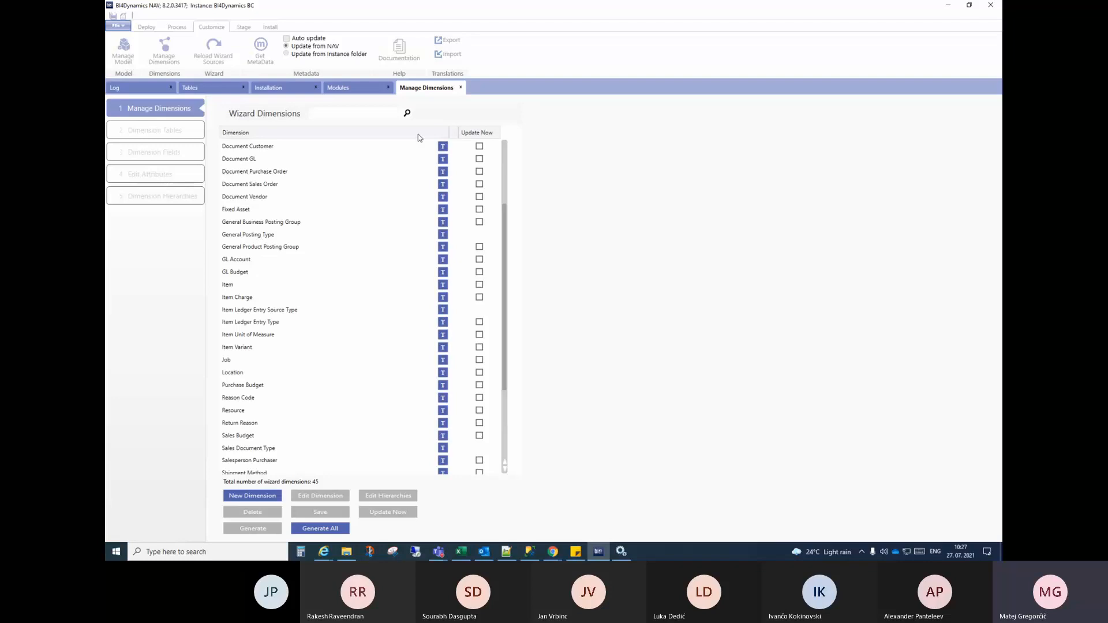
{"action": "scroll", "coordinate": [417, 137], "scroll_direction": "up", "scroll_amount": 2}
{"action": "left_click", "coordinate": [338, 116]}
{"action": "type", "text": "cus"}
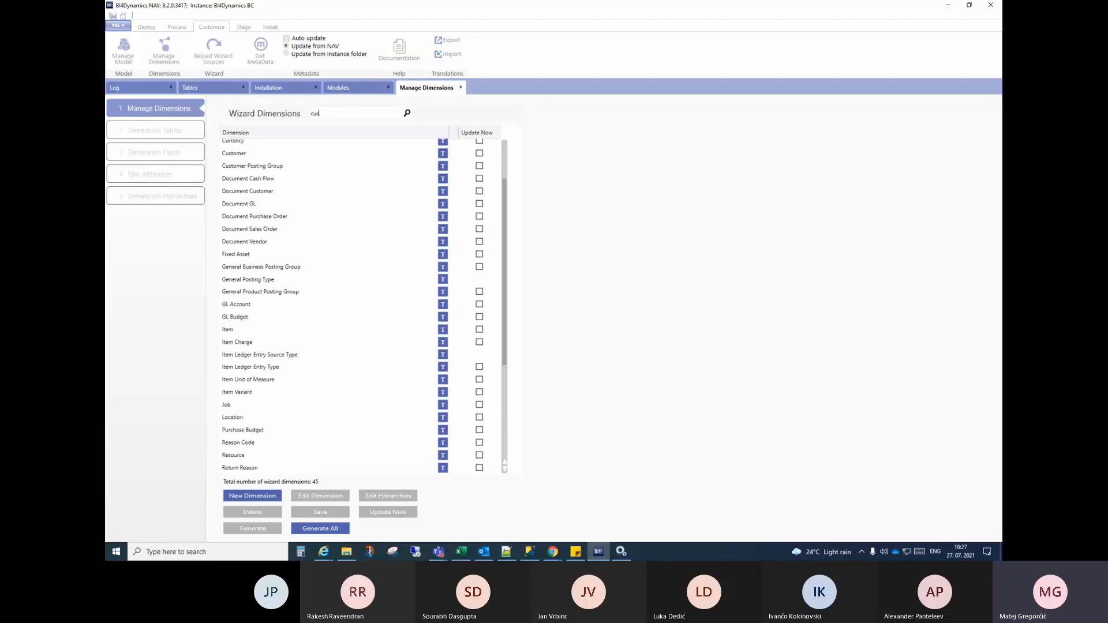
{"action": "left_click", "coordinate": [243, 148]}
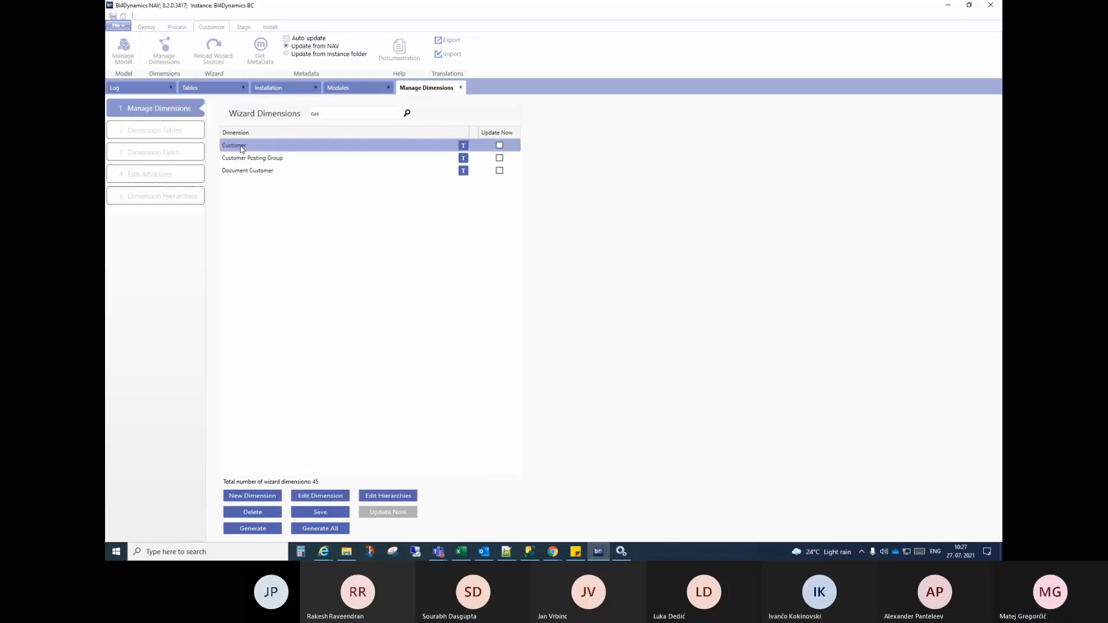
{"action": "left_click", "coordinate": [249, 528]}
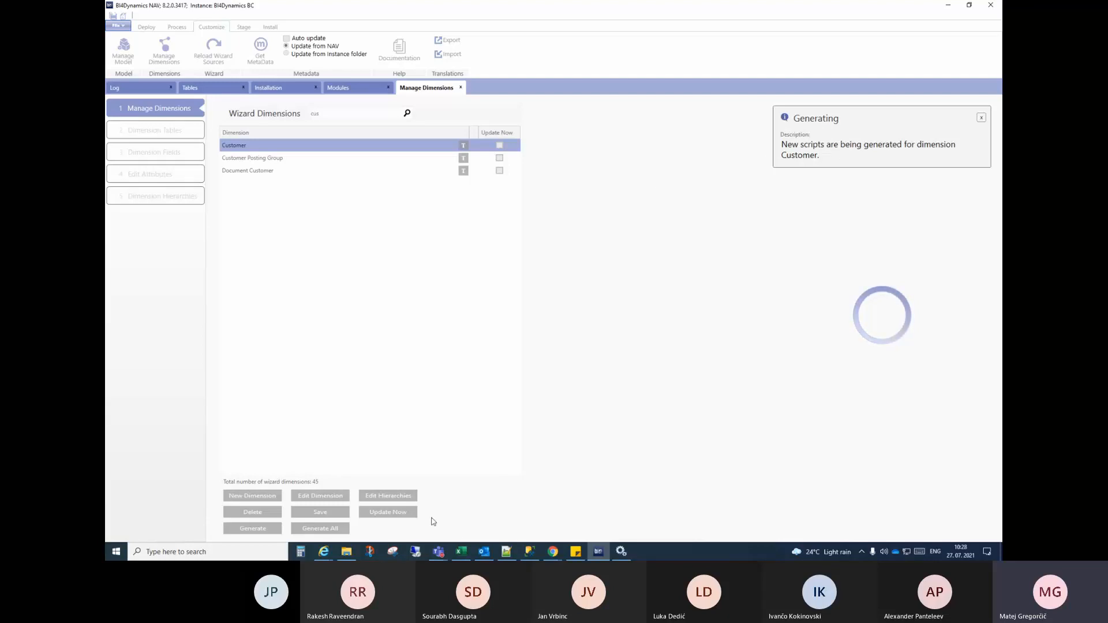
Switch to SQL Server Management Studio and examine the Name field's name, type, length and source name in the metadata results
{"action": "left_click", "coordinate": [532, 553]}
{"action": "left_click", "coordinate": [653, 330]}
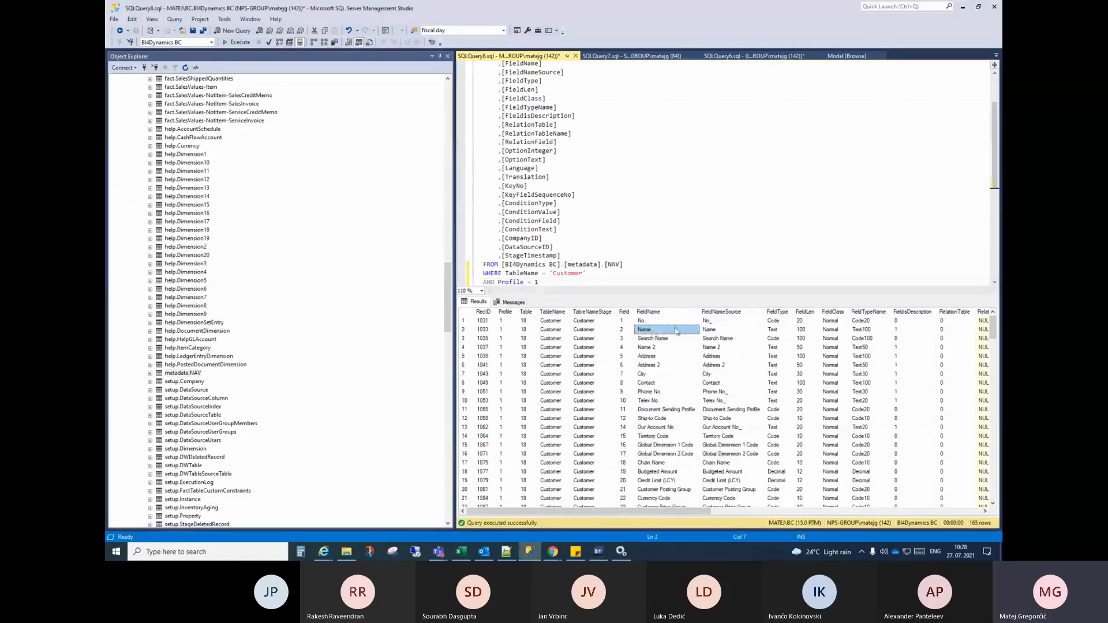
{"action": "left_click", "coordinate": [777, 330]}
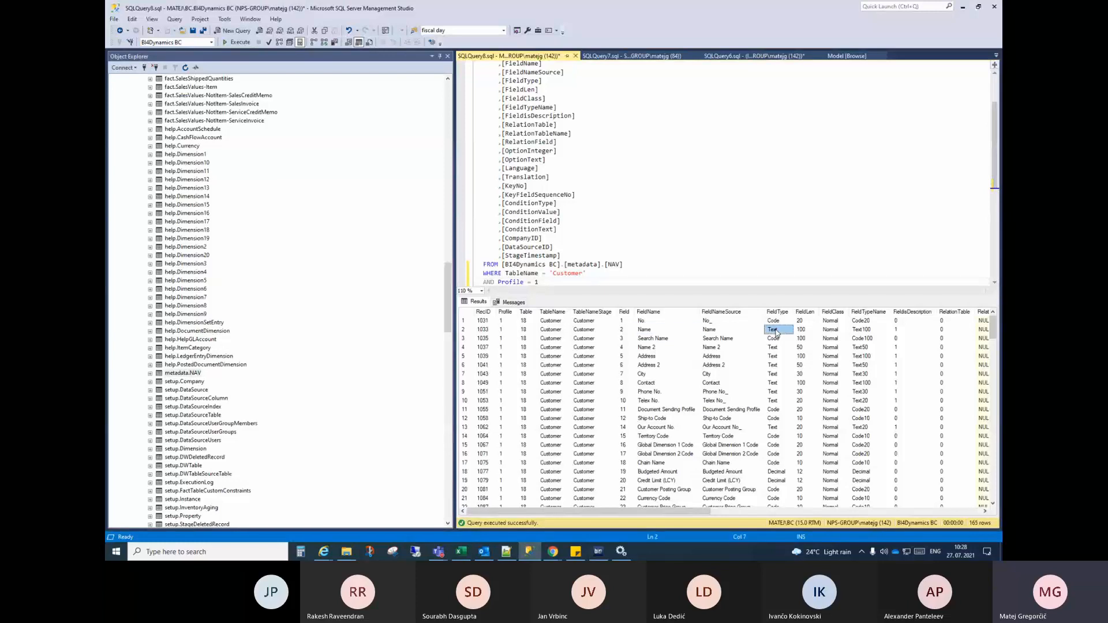
{"action": "left_click", "coordinate": [808, 331]}
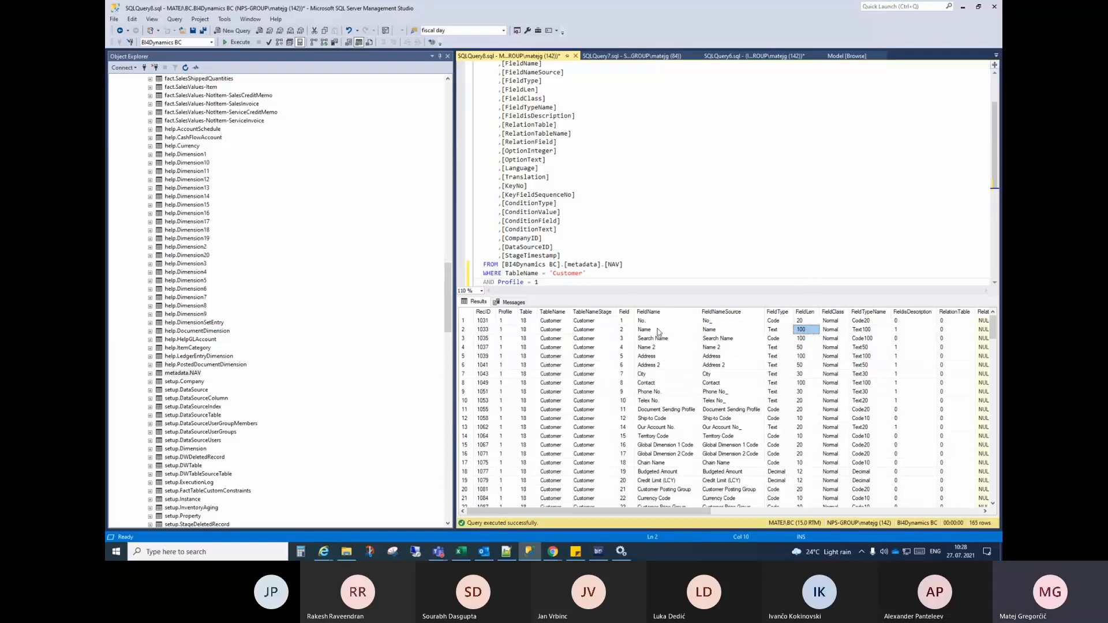
{"action": "left_click", "coordinate": [721, 330]}
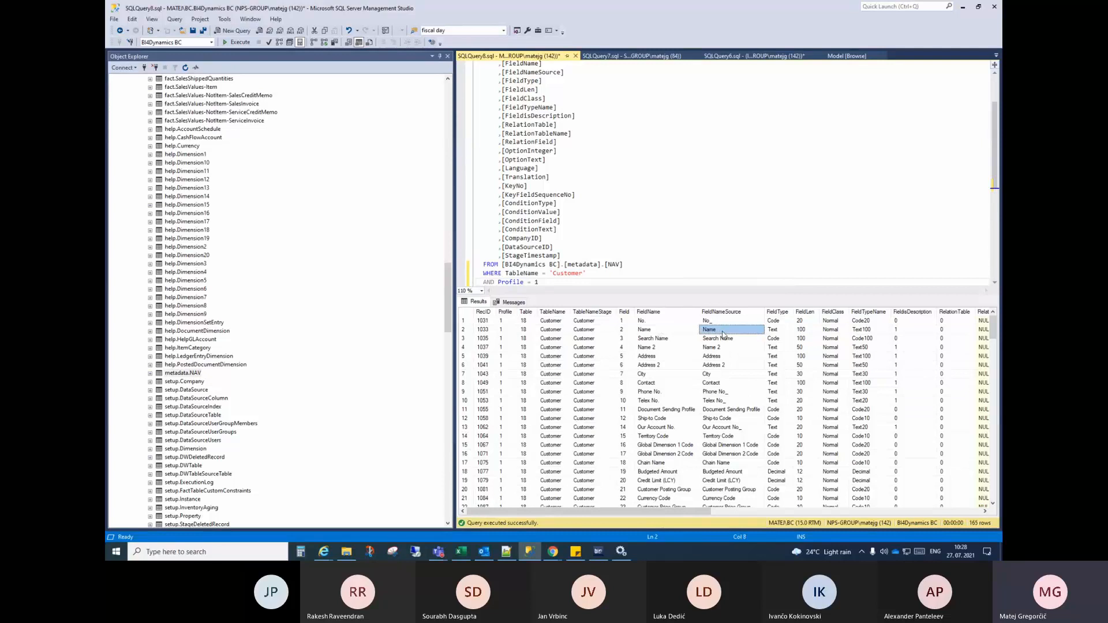
{"action": "key", "text": "alt+Tab"}
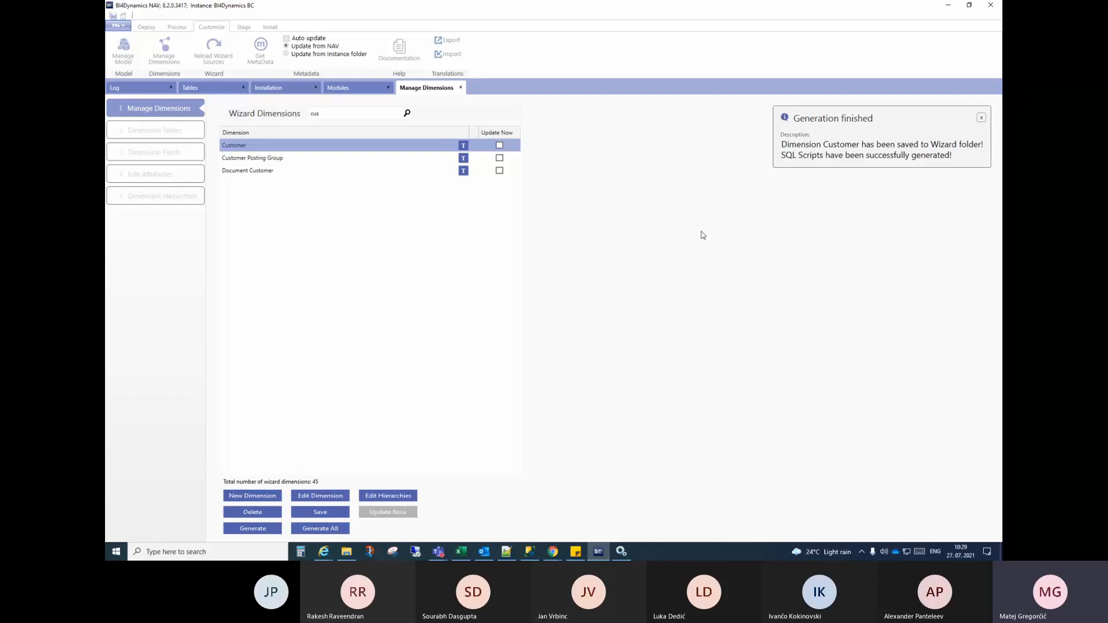
{"action": "left_click", "coordinate": [530, 553]}
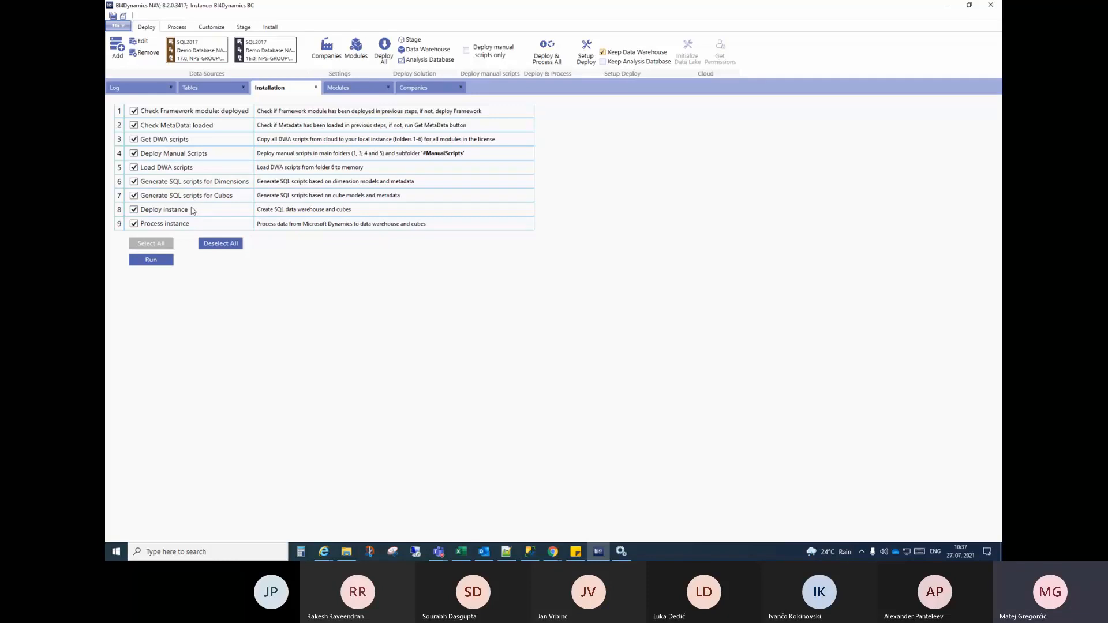
View the project's 3 Dimensions (DW) folder in File Explorer, and show the processing options in BI4Dynamics
{"action": "left_click", "coordinate": [347, 551]}
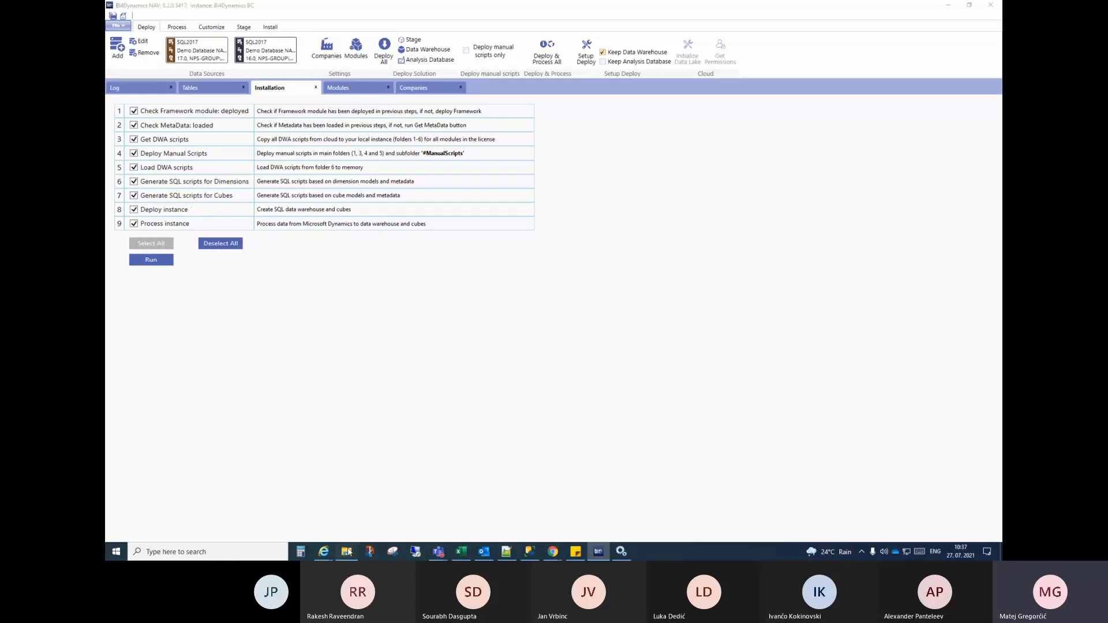
{"action": "left_click", "coordinate": [616, 112]}
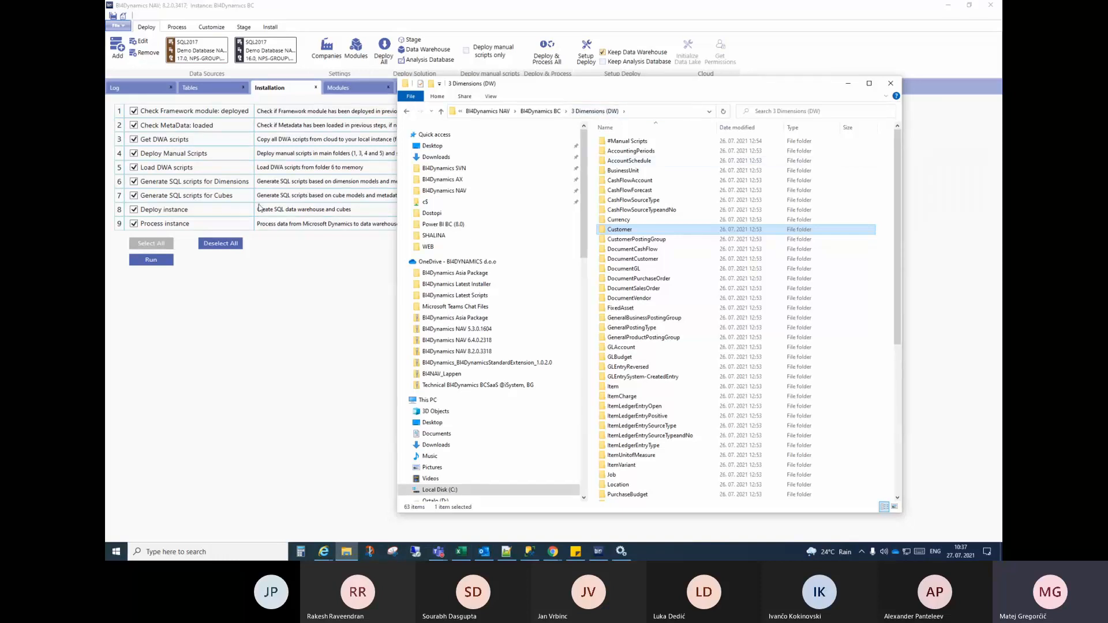
{"action": "left_click", "coordinate": [221, 225]}
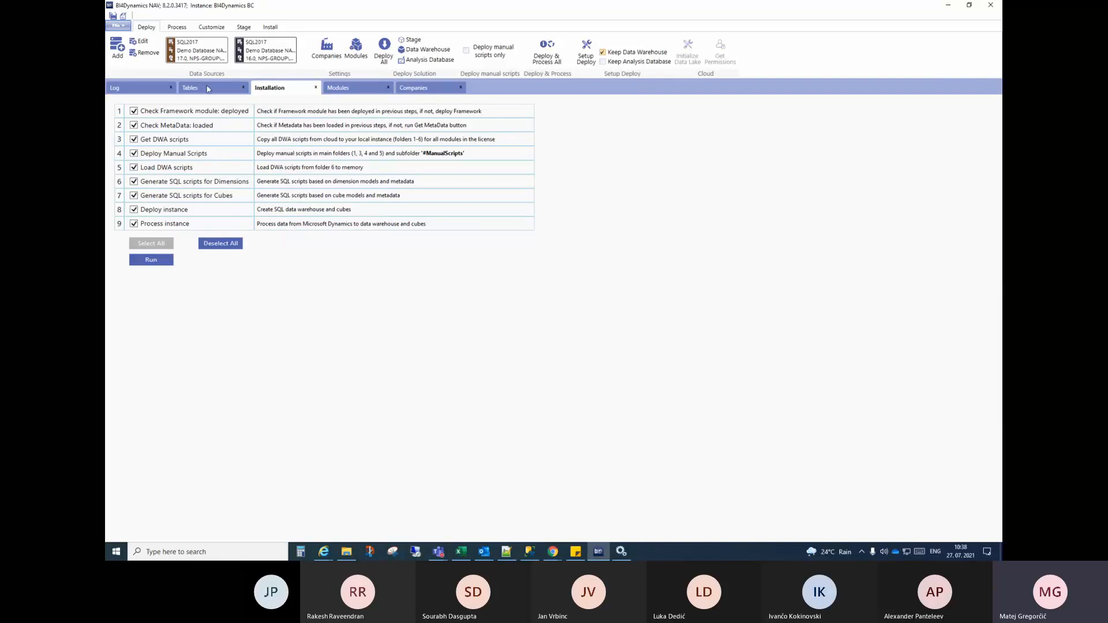
{"action": "left_click", "coordinate": [175, 29]}
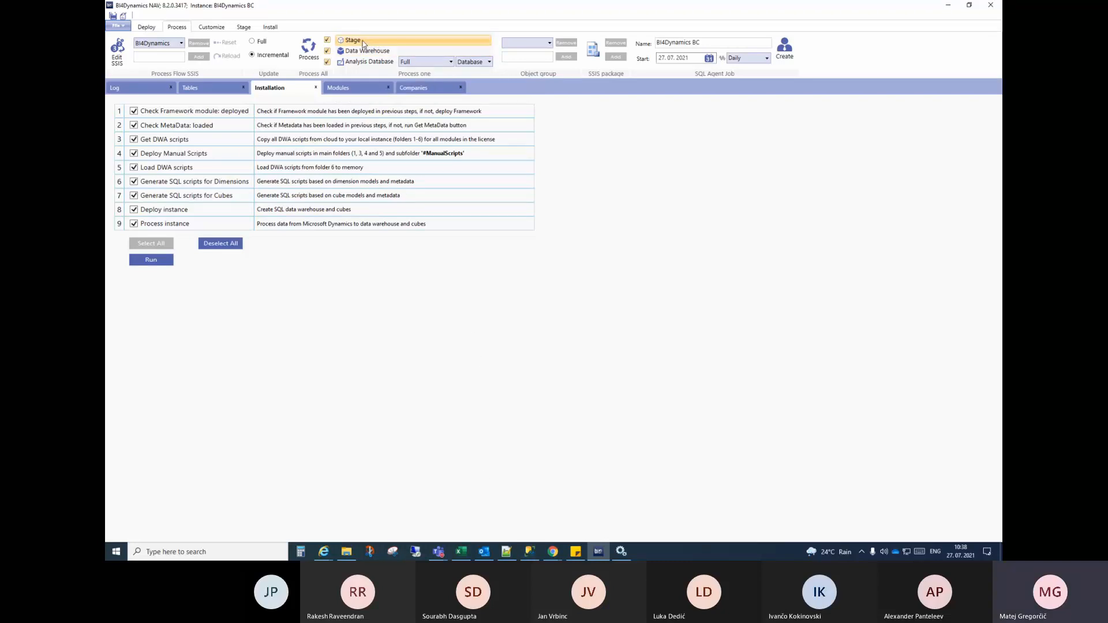
Switch to SQL Server Management Studio, query the top 1000 rows of stage.Customer and widen the query area
{"action": "left_click", "coordinate": [530, 552]}
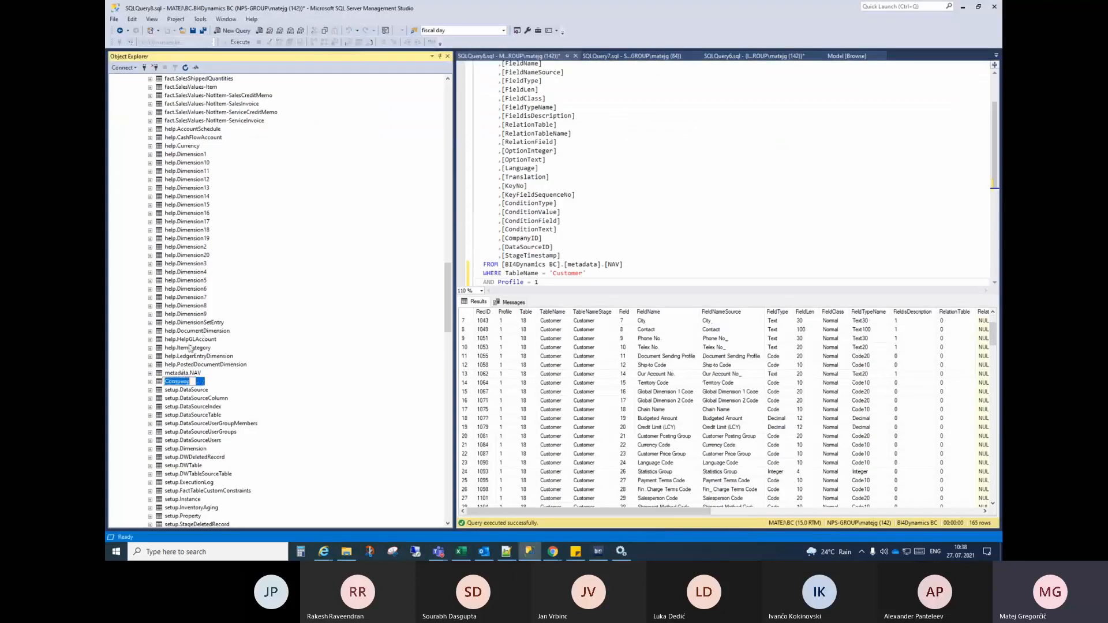
{"action": "scroll", "coordinate": [192, 340], "scroll_direction": "down", "scroll_amount": 5}
{"action": "left_click", "coordinate": [189, 298]}
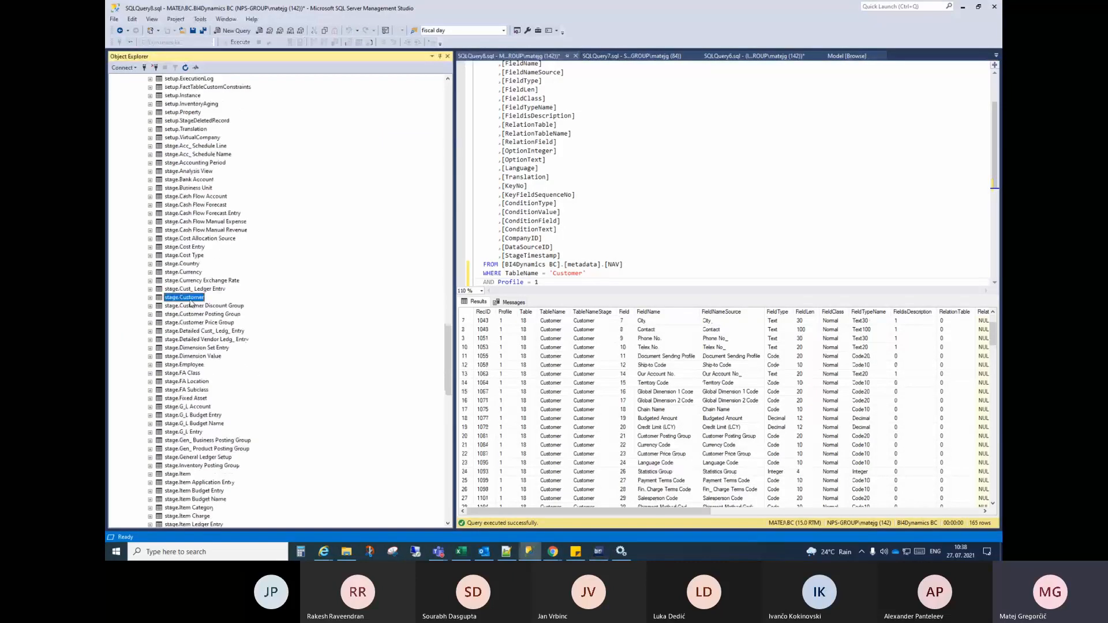
{"action": "right_click", "coordinate": [188, 300]}
{"action": "left_click", "coordinate": [228, 324]}
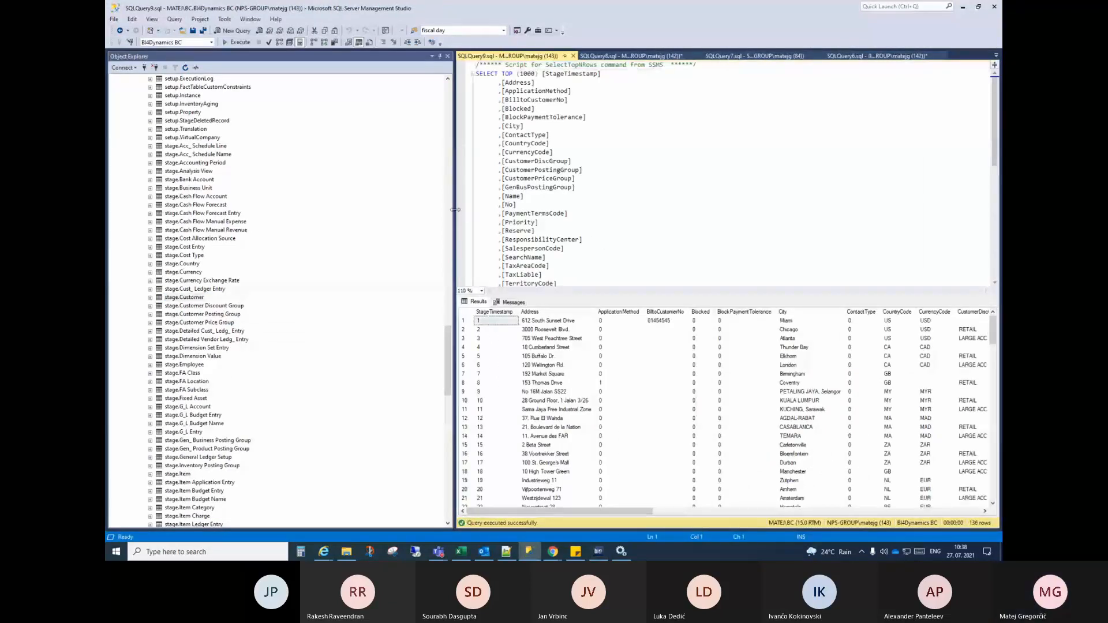
{"action": "left_click_drag", "start_coordinate": [453, 212], "coordinate": [301, 211]}
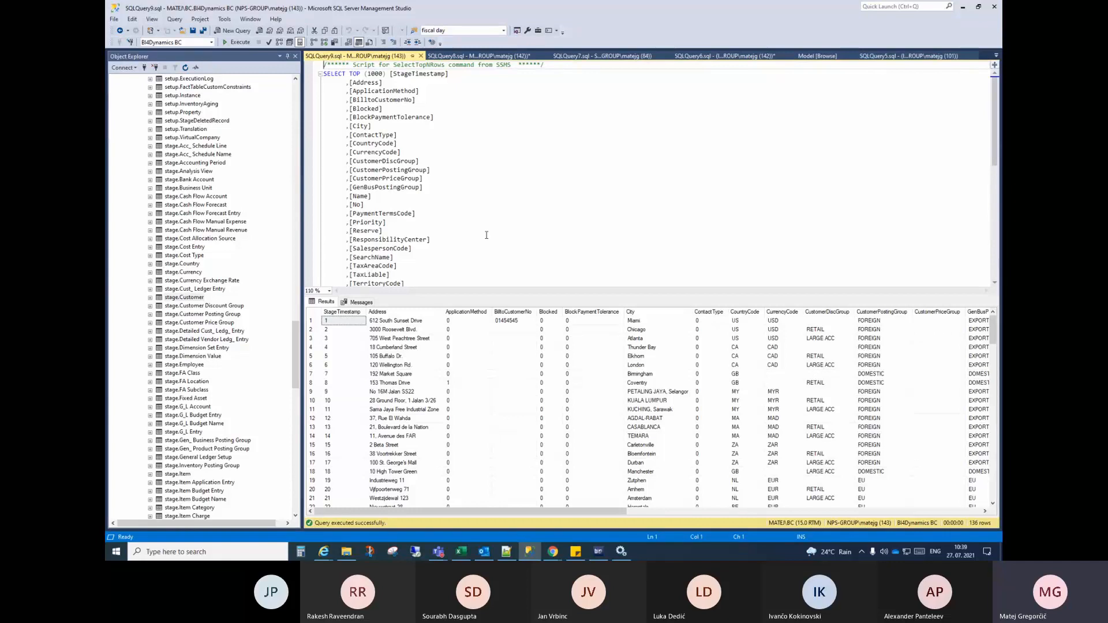
Examine the CompanyID and DataSourceID columns of the stage.Customer results down to where the data source changes
{"action": "left_click", "coordinate": [431, 257]}
{"action": "left_click_drag", "start_coordinate": [376, 511], "coordinate": [742, 512]}
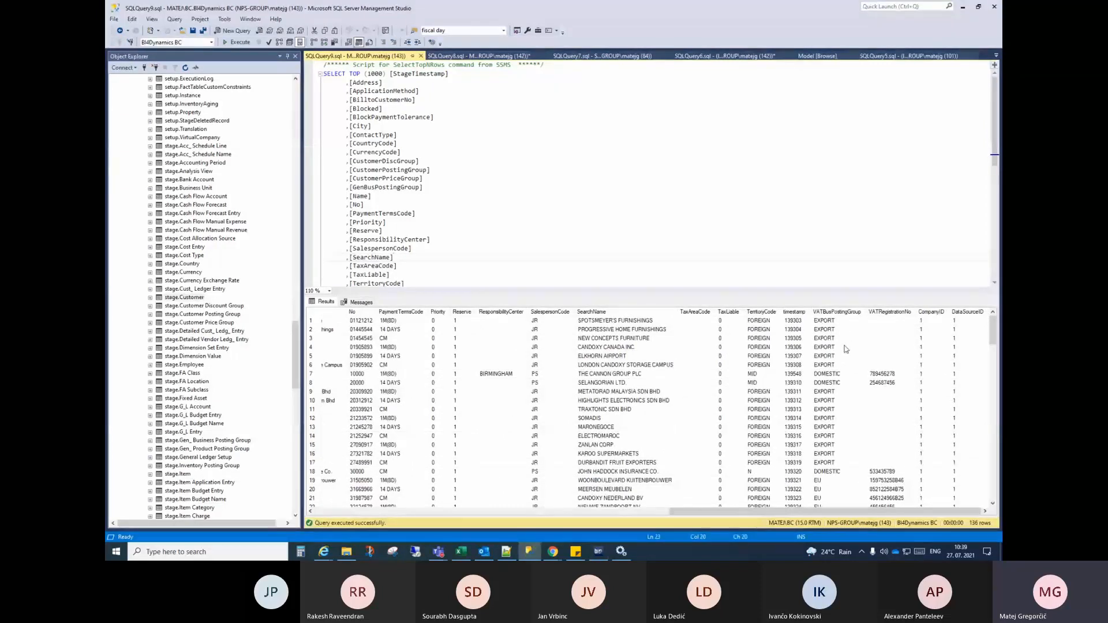
{"action": "left_click", "coordinate": [941, 312]}
{"action": "left_click", "coordinate": [964, 312]}
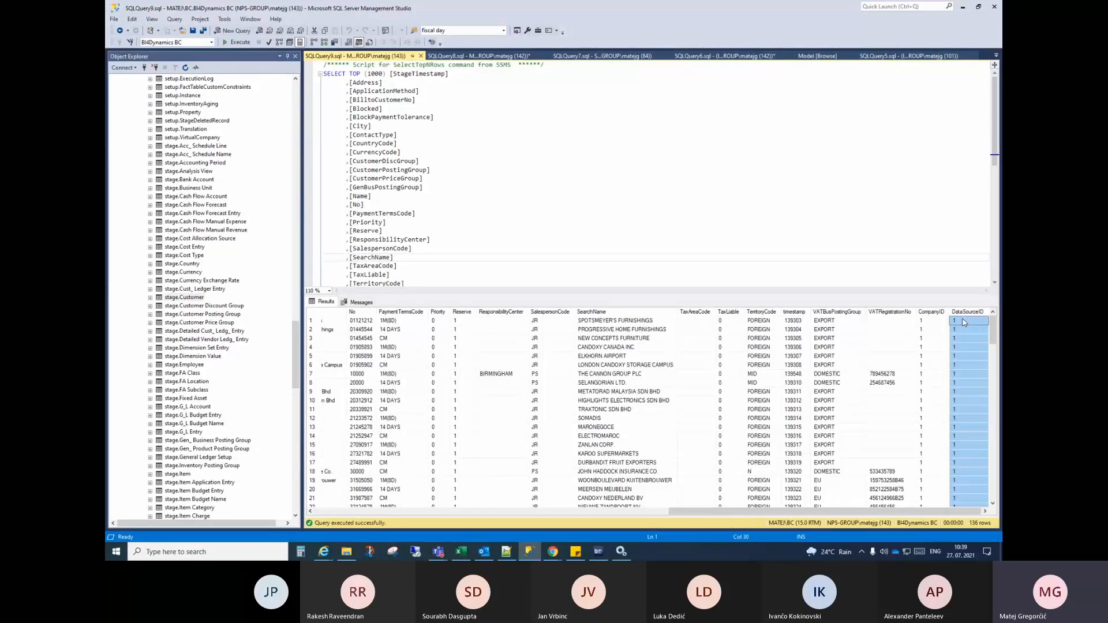
{"action": "left_click_drag", "start_coordinate": [989, 338], "coordinate": [994, 425]}
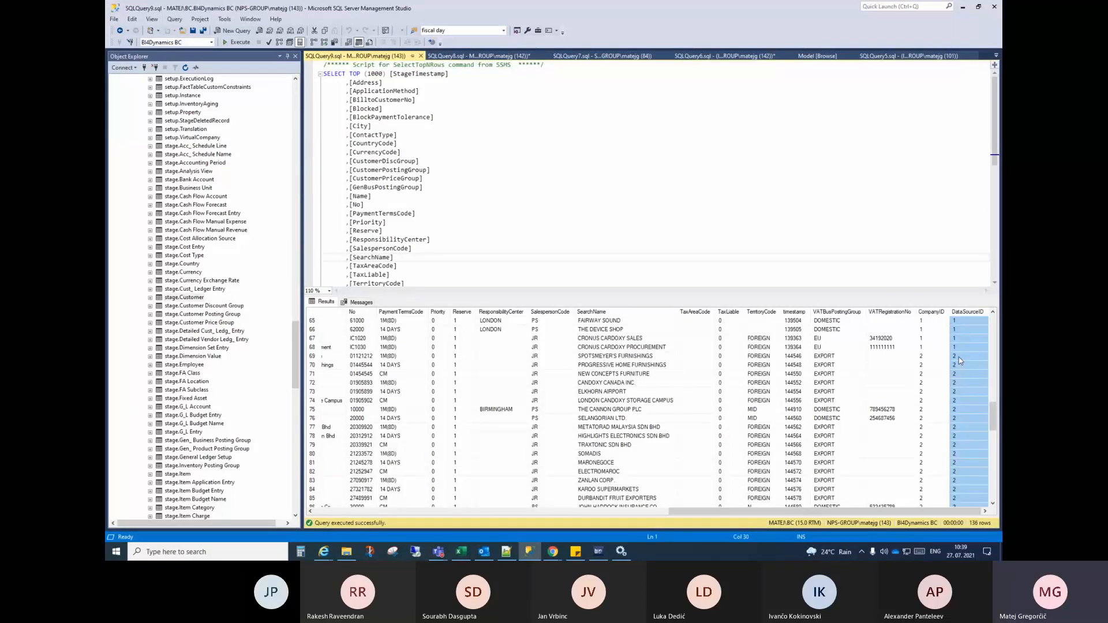
Compare the CompanyID and DataSourceID values of rows 68 and 69 in the stage.Customer results, and point out the related stage tables
{"action": "left_click", "coordinate": [185, 298]}
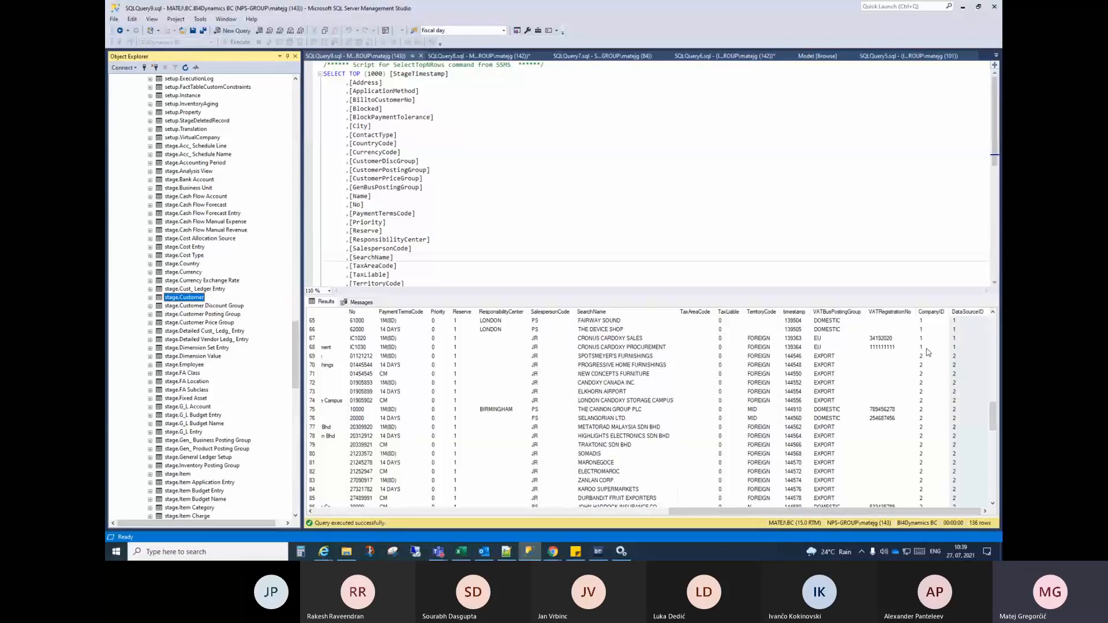
{"action": "left_click", "coordinate": [953, 348]}
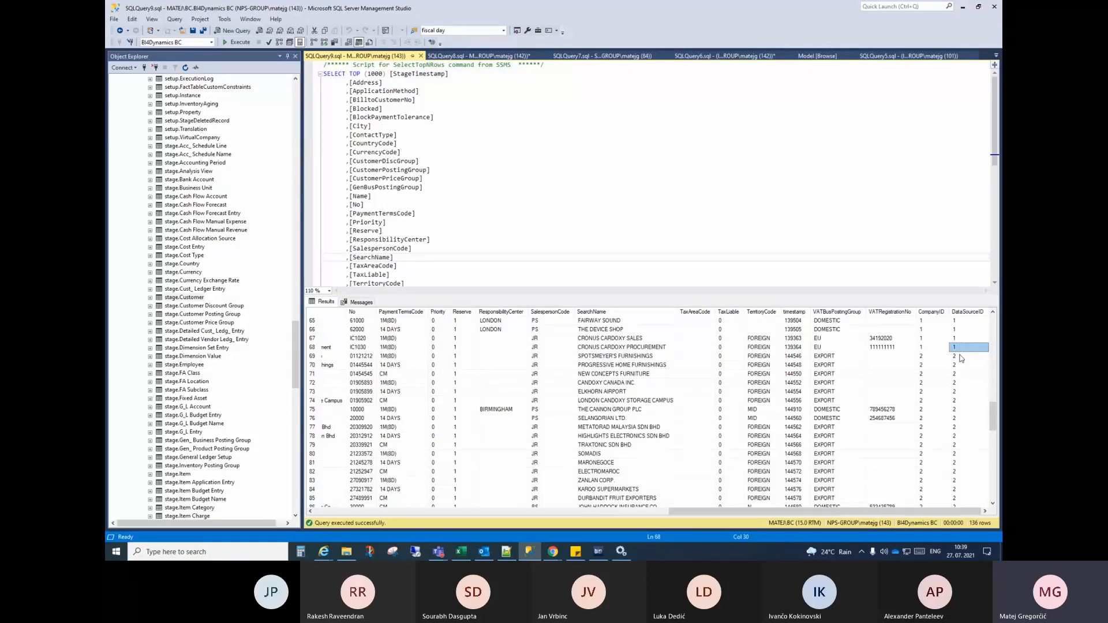
{"action": "key", "text": "Down"}
{"action": "key", "text": "Left"}
{"action": "left_click", "coordinate": [960, 348]}
{"action": "left_click", "coordinate": [961, 357]}
{"action": "left_click", "coordinate": [934, 348]}
{"action": "left_click", "coordinate": [936, 357]}
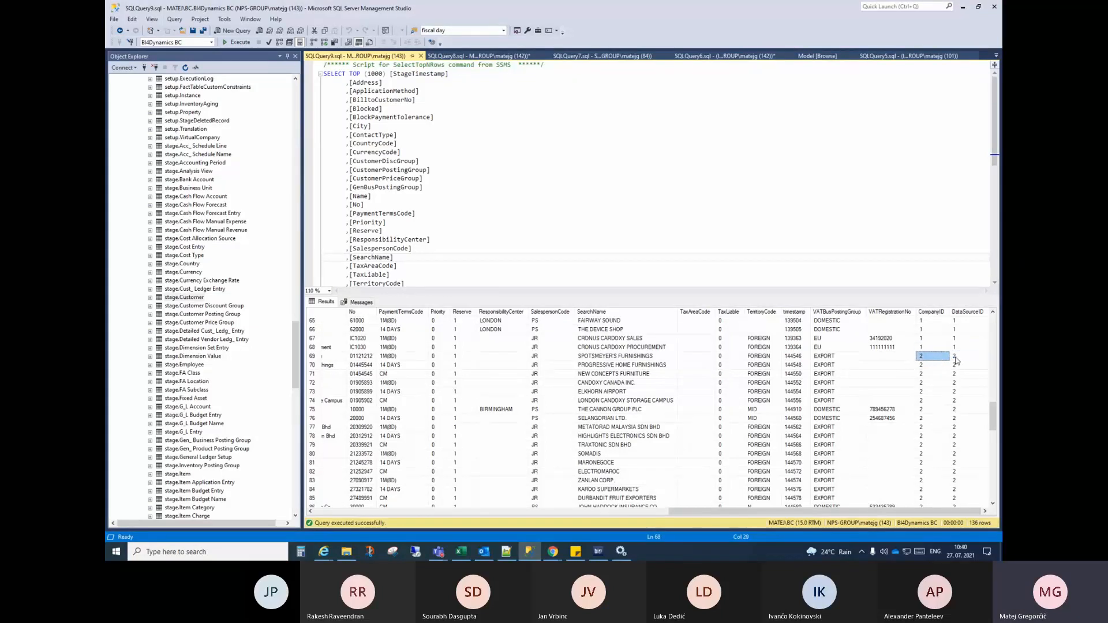
{"action": "left_click", "coordinate": [956, 357]}
{"action": "left_click", "coordinate": [960, 349]}
{"action": "left_click", "coordinate": [929, 349]}
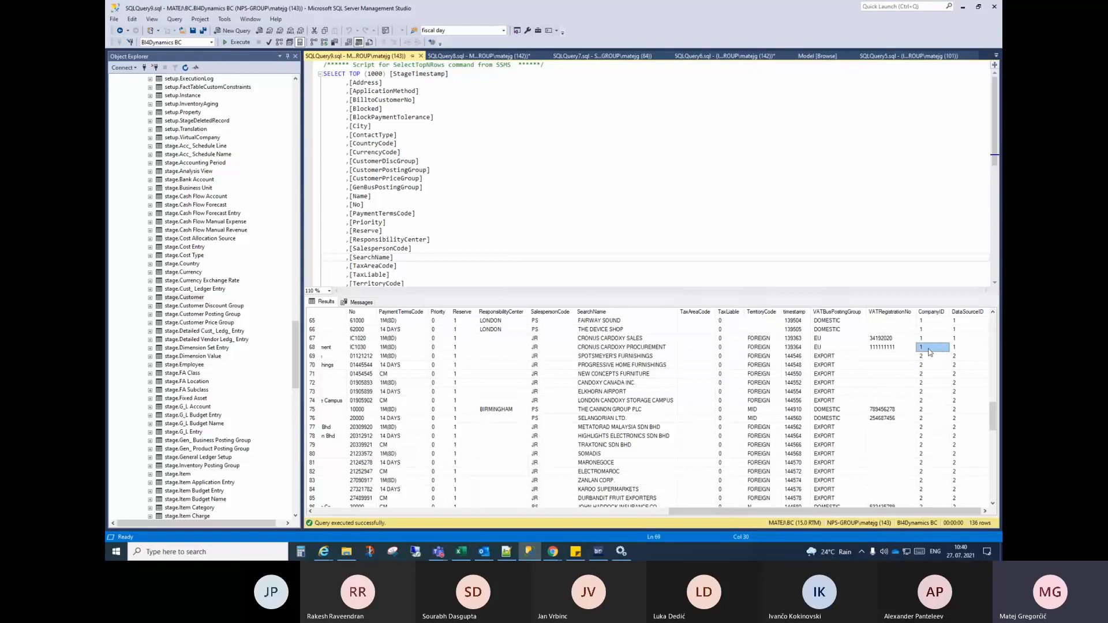
{"action": "left_click", "coordinate": [930, 356]}
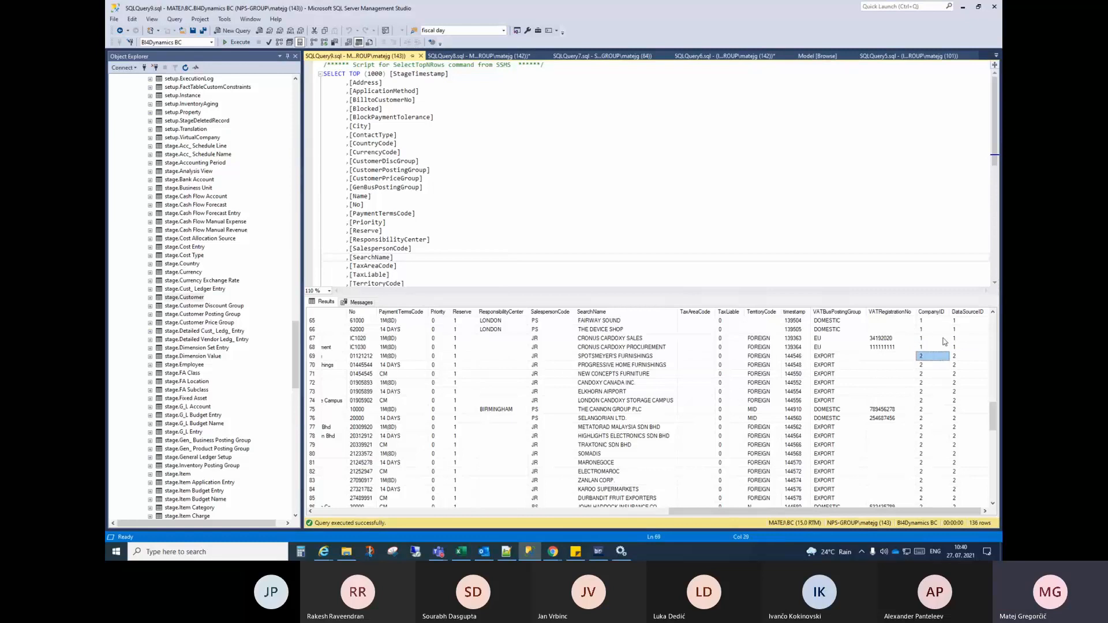
{"action": "left_click", "coordinate": [190, 298]}
{"action": "left_click", "coordinate": [203, 332]}
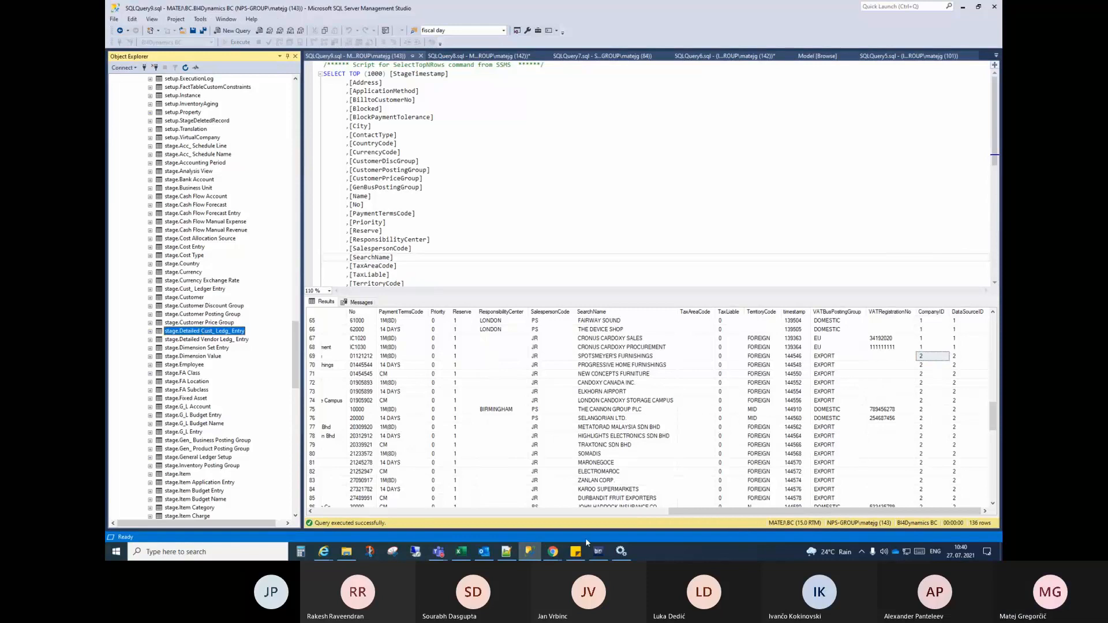
Point out the data warehouse processing option in BI4Dynamics, and browse the dim and fact tables in SQL Server Management Studio
{"action": "key", "text": "alt+Tab"}
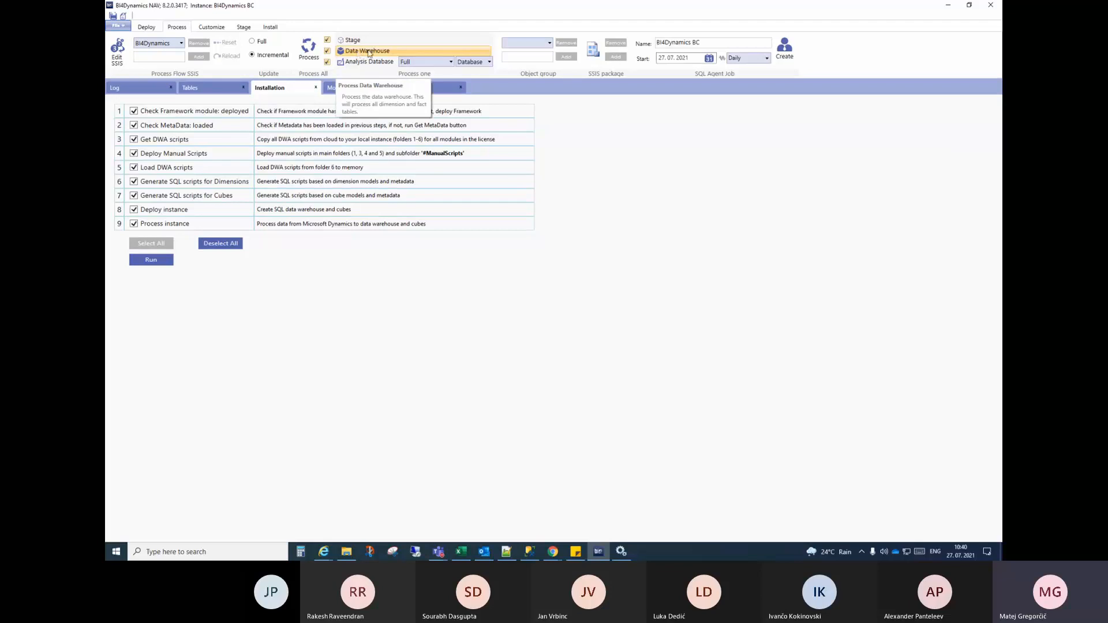
{"action": "left_click", "coordinate": [537, 553]}
{"action": "scroll", "coordinate": [186, 179], "scroll_direction": "up", "scroll_amount": 20}
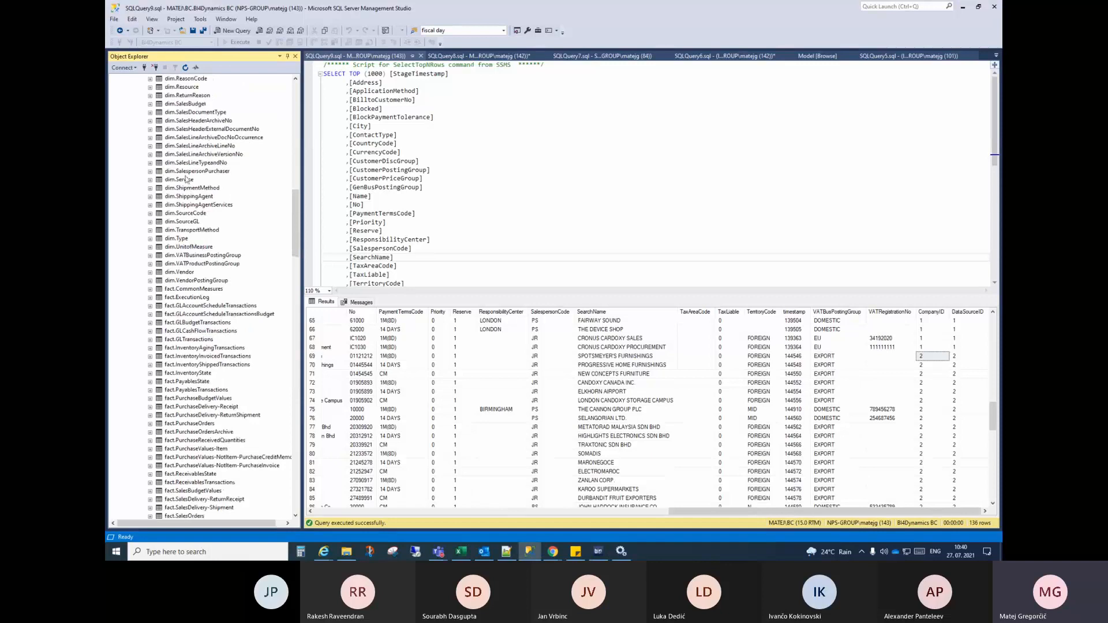
{"action": "left_click", "coordinate": [185, 339]}
{"action": "left_click", "coordinate": [191, 188]}
{"action": "scroll", "coordinate": [188, 316], "scroll_direction": "down", "scroll_amount": 2}
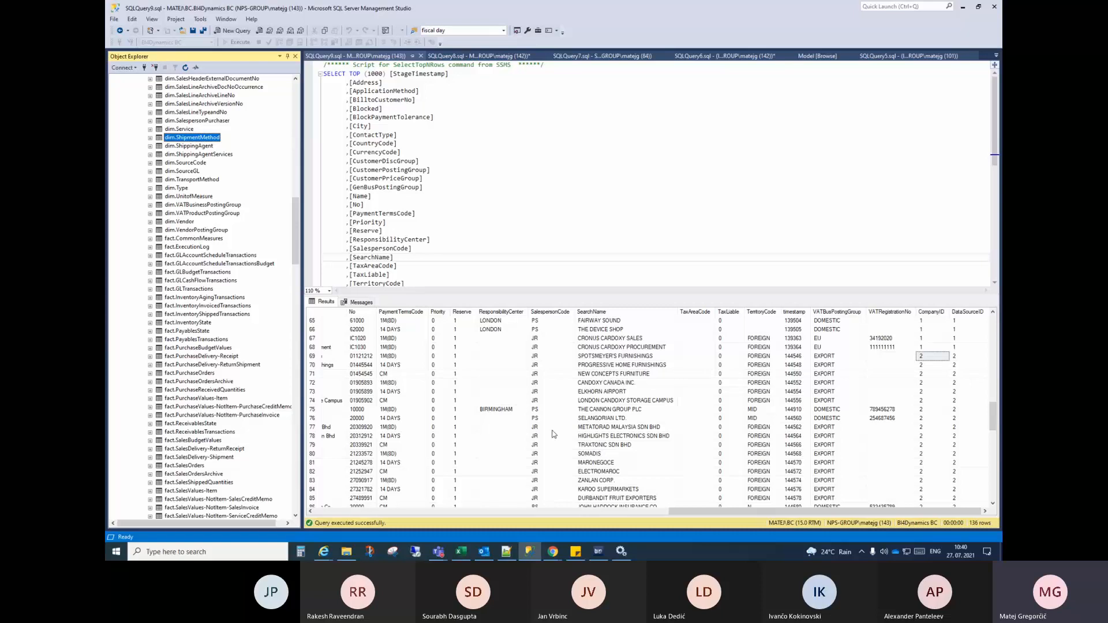
Query the top 1000 rows of the dim.Customer table
{"action": "scroll", "coordinate": [212, 263], "scroll_direction": "up", "scroll_amount": 4}
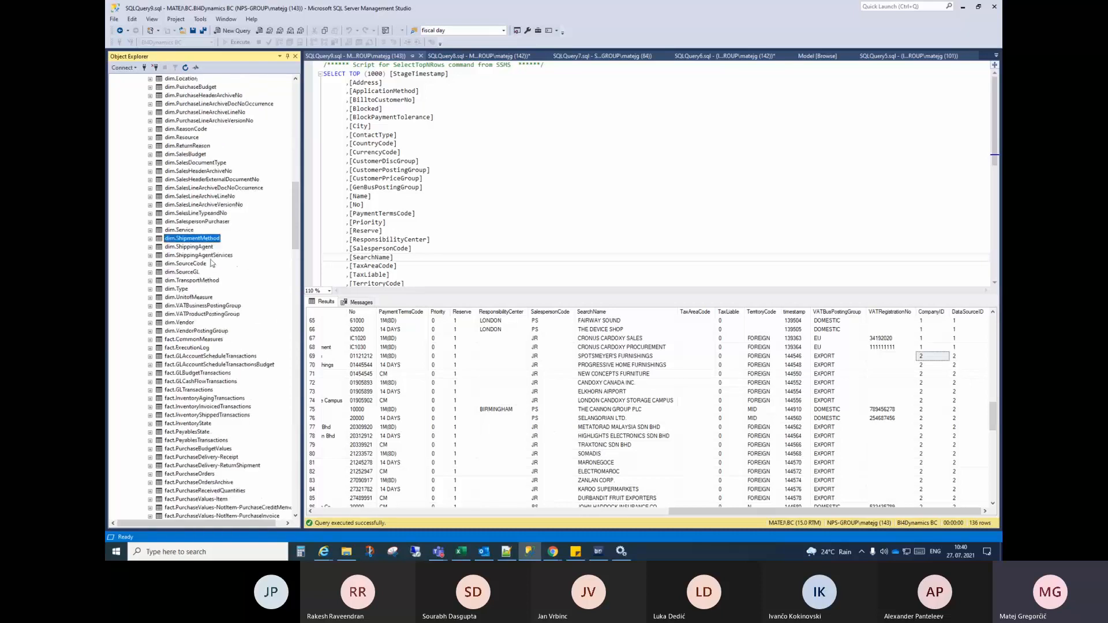
{"action": "scroll", "coordinate": [186, 245], "scroll_direction": "up", "scroll_amount": 8}
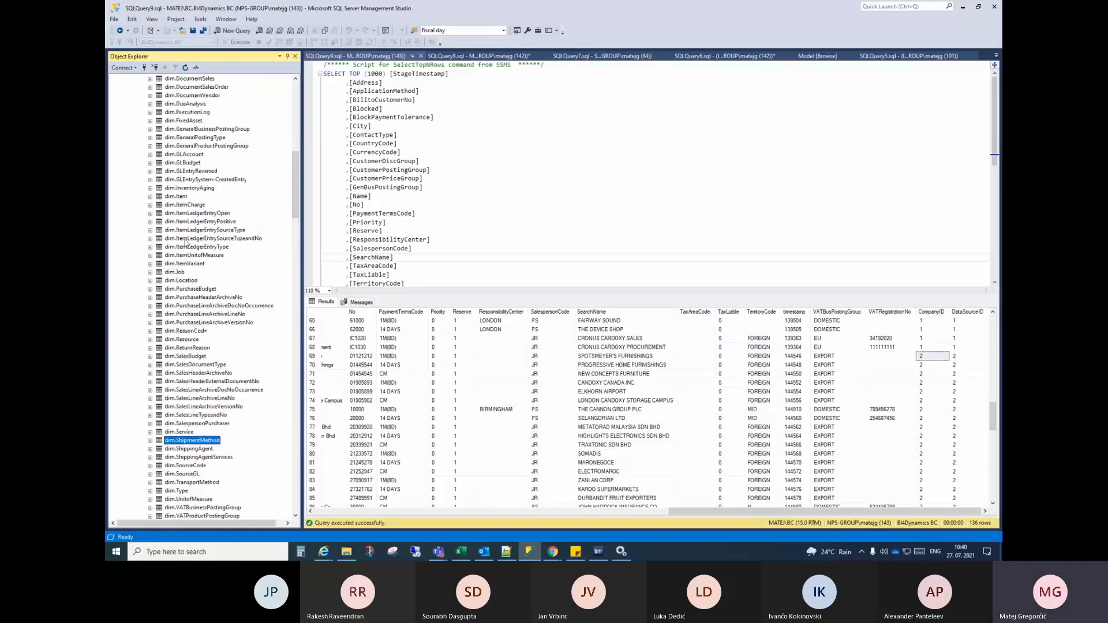
{"action": "scroll", "coordinate": [186, 244], "scroll_direction": "up", "scroll_amount": 4}
{"action": "scroll", "coordinate": [186, 239], "scroll_direction": "up", "scroll_amount": 8}
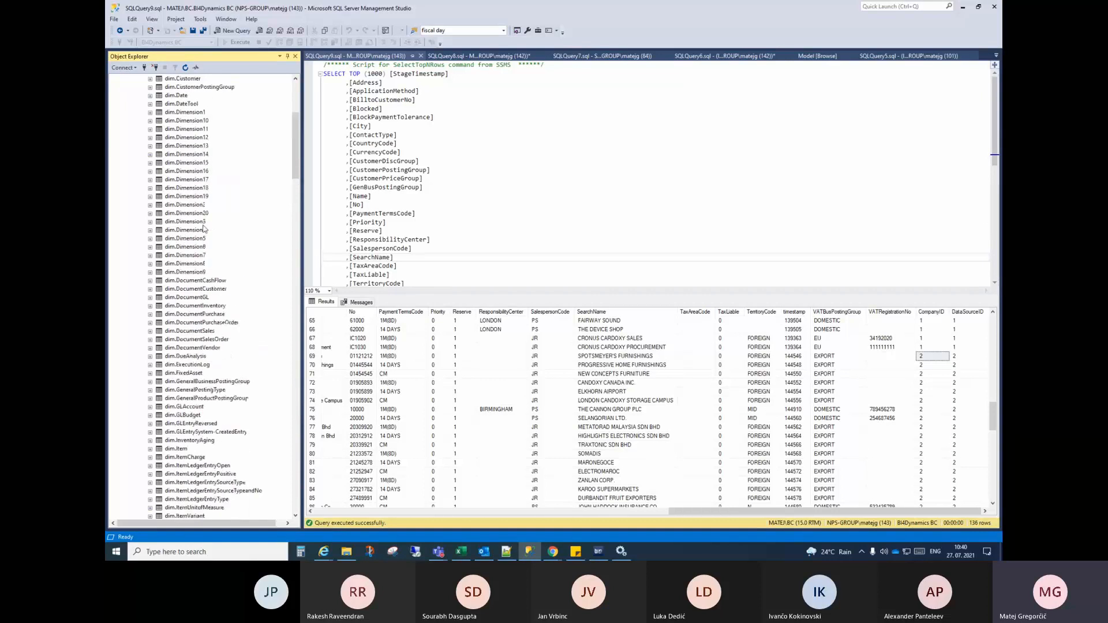
{"action": "left_click", "coordinate": [178, 130]}
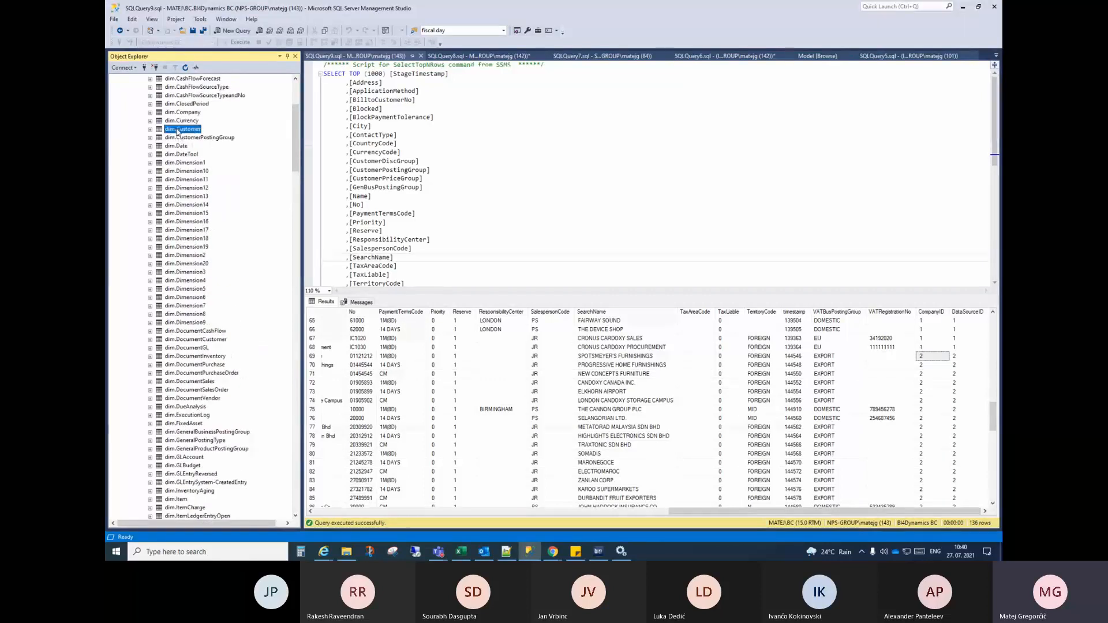
{"action": "right_click", "coordinate": [178, 131]}
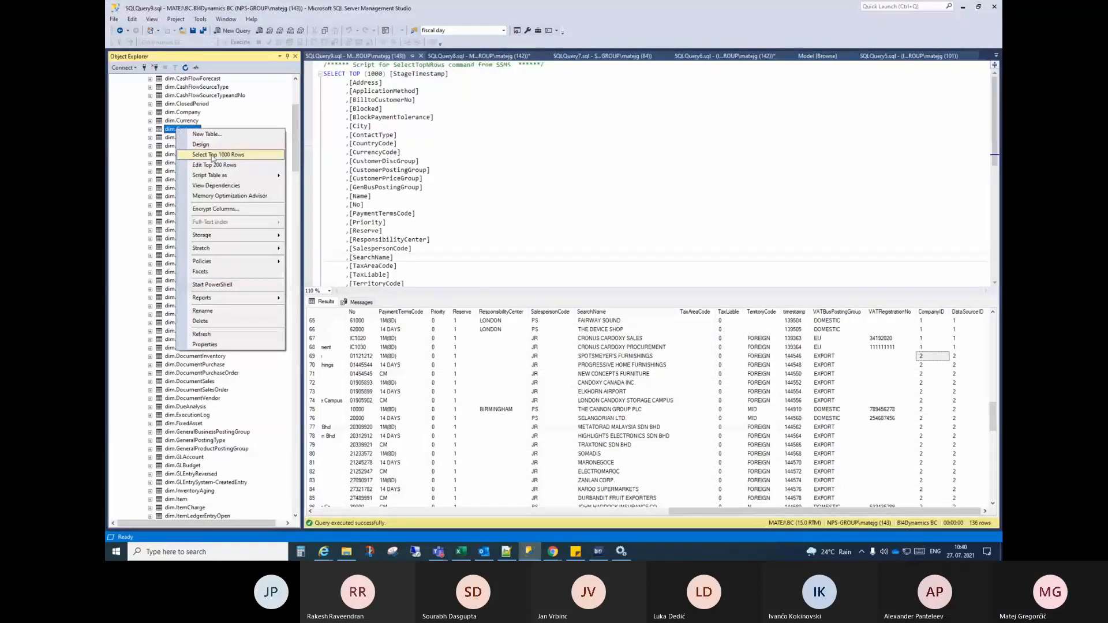
{"action": "left_click", "coordinate": [213, 151]}
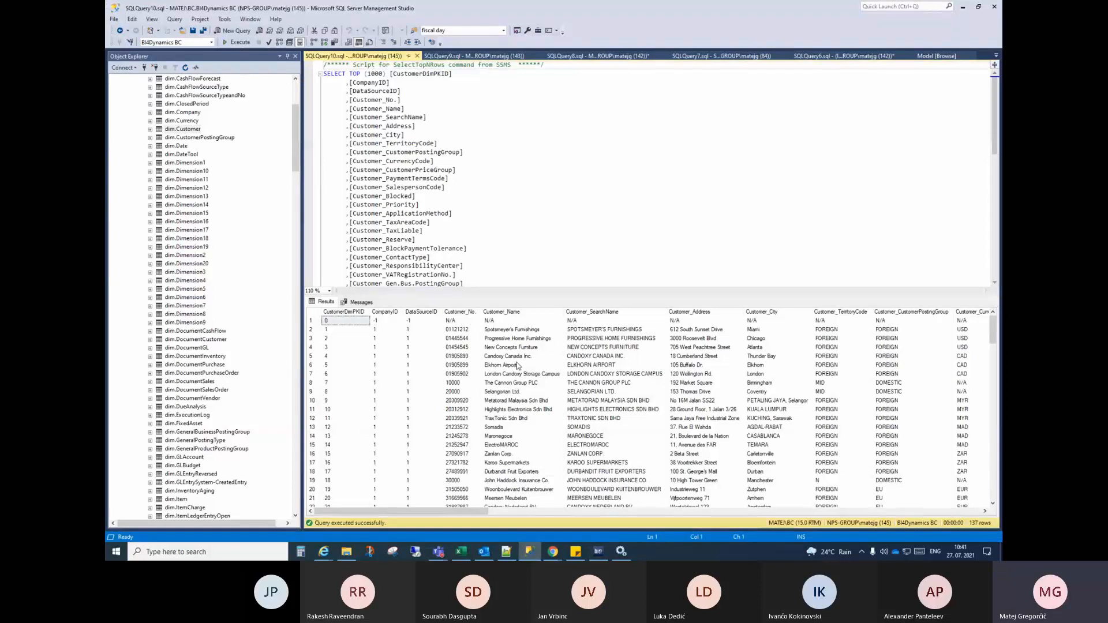
Compare the first columns of the stage.Customer results with the dim.Customer results
{"action": "left_click", "coordinate": [463, 55]}
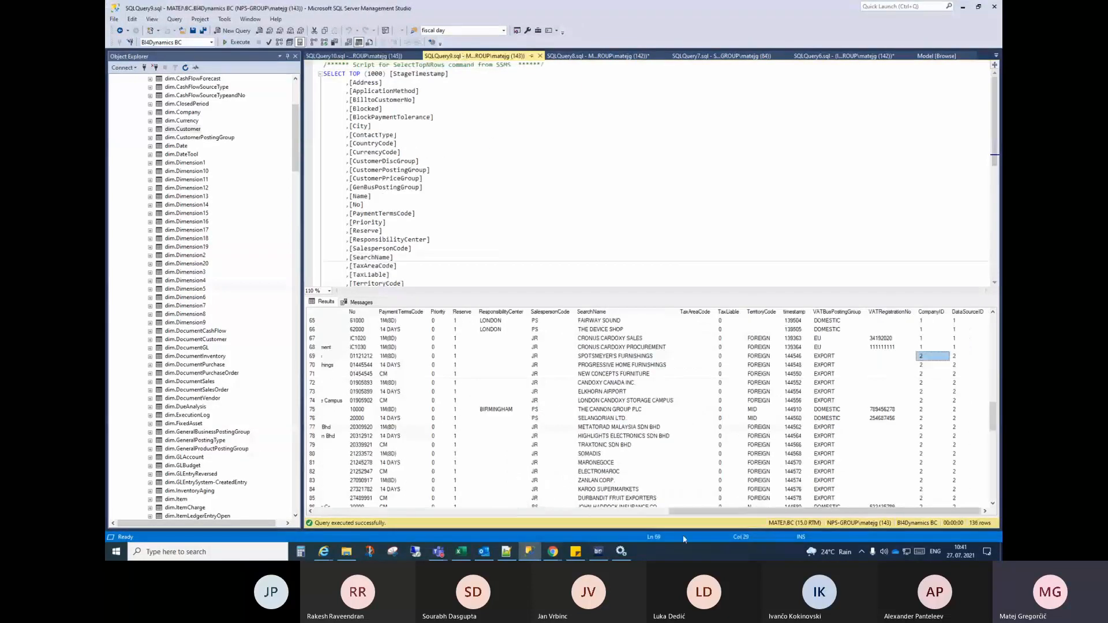
{"action": "left_click_drag", "start_coordinate": [568, 517], "coordinate": [338, 517]}
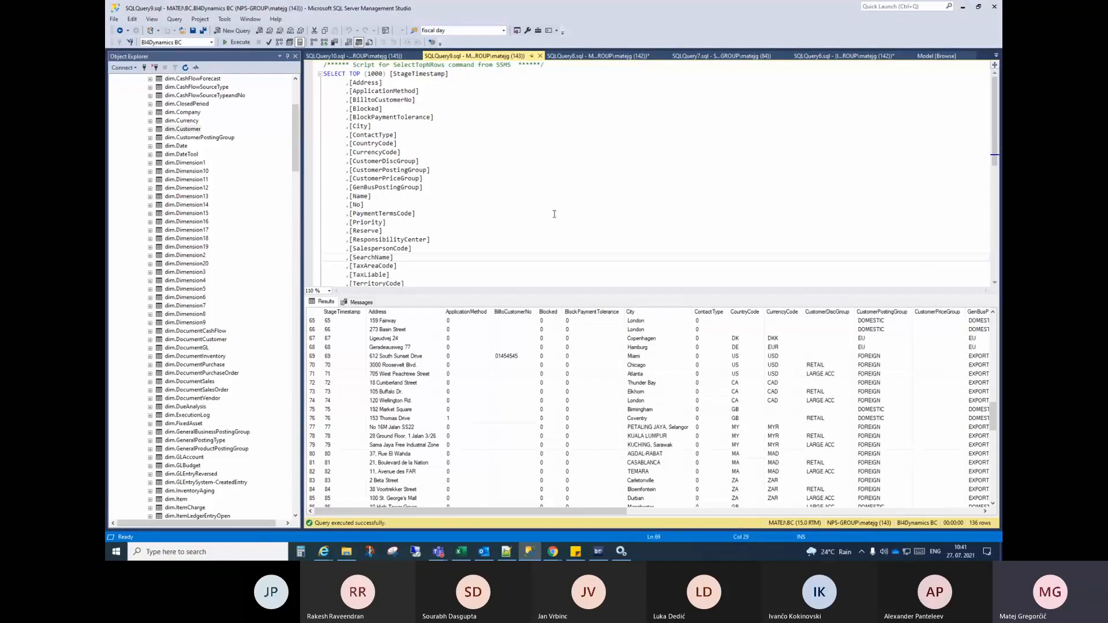
{"action": "left_click", "coordinate": [377, 57]}
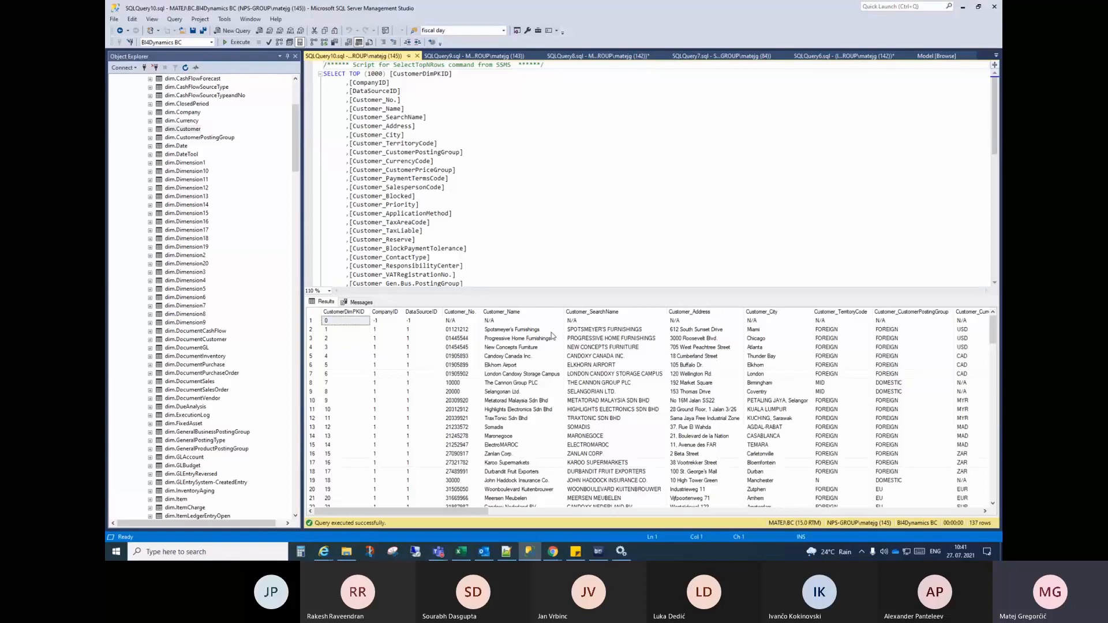
Highlight the customer number, name, address and city columns in the dim.Customer results
{"action": "left_click", "coordinate": [461, 312]}
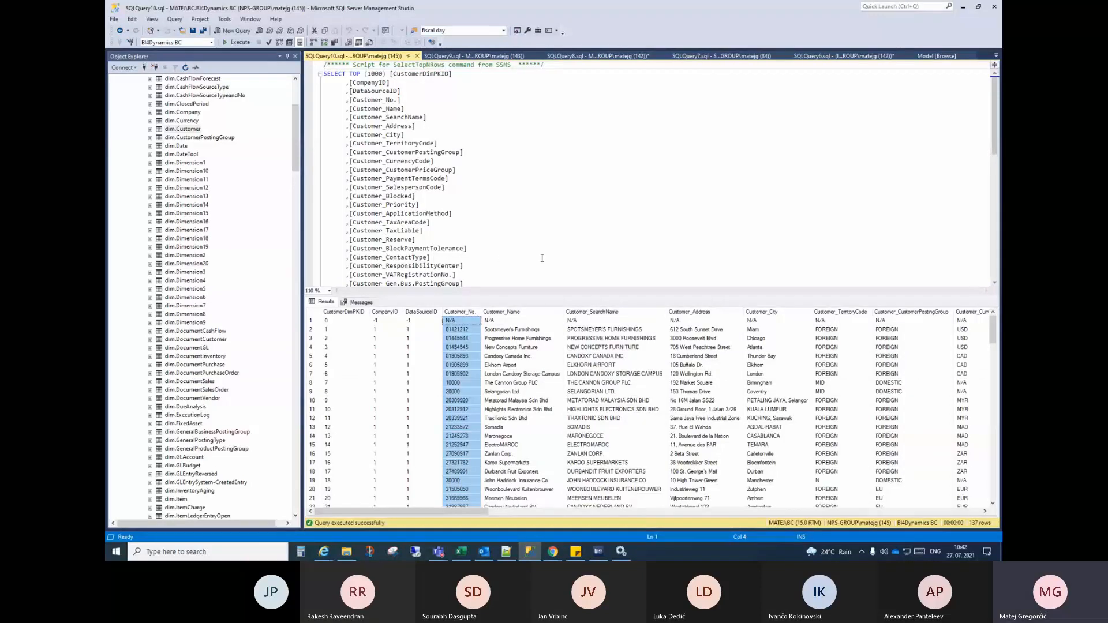
{"action": "left_click", "coordinate": [503, 312]}
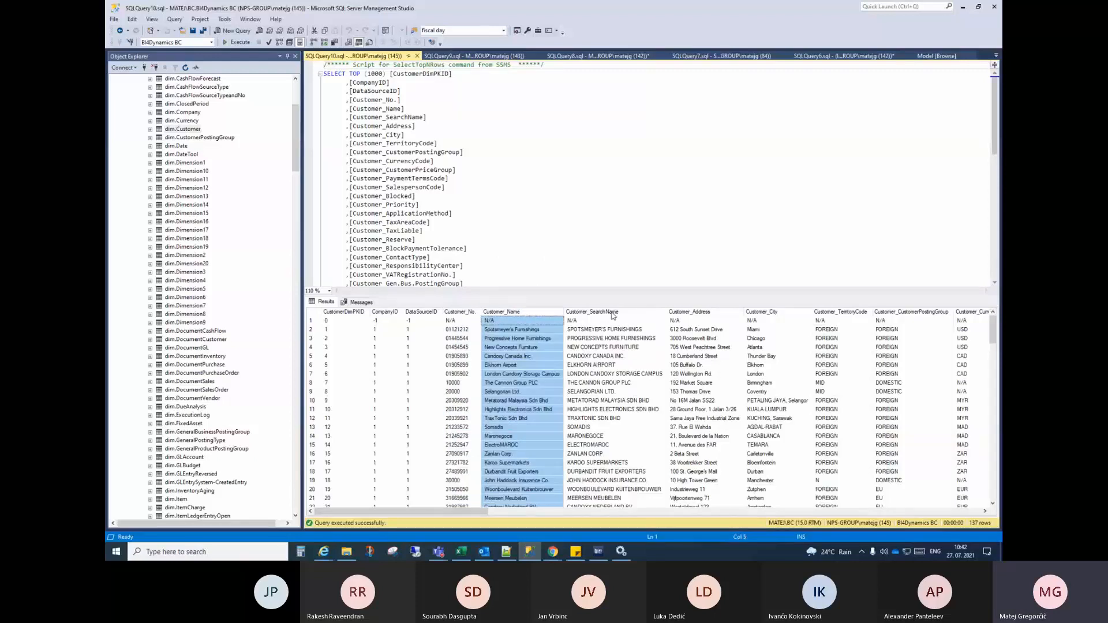
{"action": "left_click", "coordinate": [692, 313]}
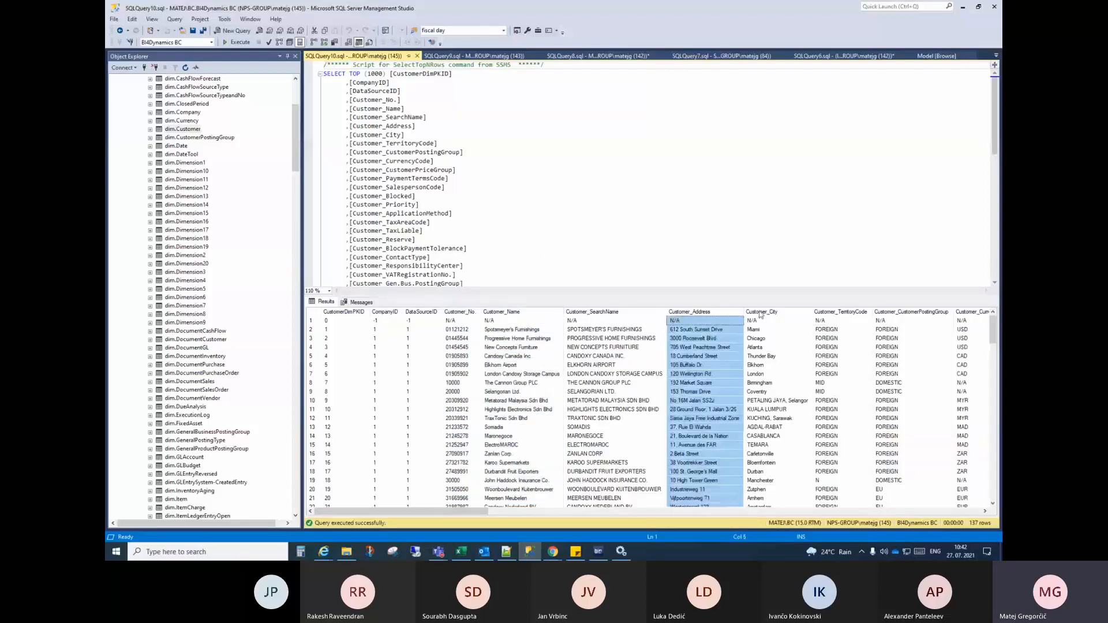
{"action": "left_click", "coordinate": [797, 313]}
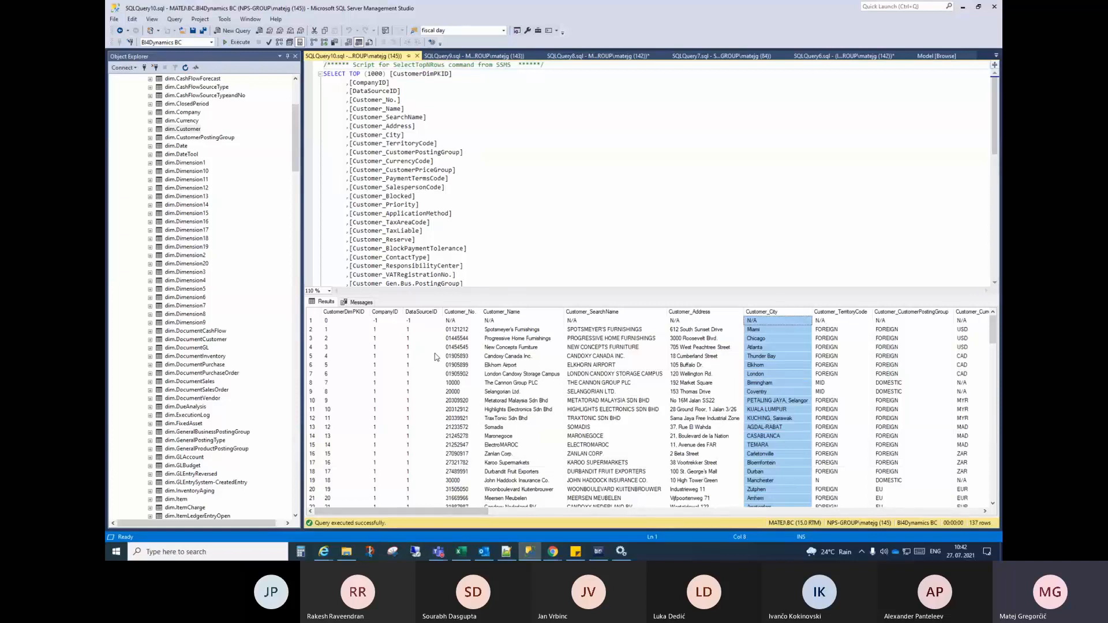
Examine CompanyID and DataSourceID in the dim.Customer results down to where the source changes, and view the table's last columns
{"action": "left_click", "coordinate": [395, 358]}
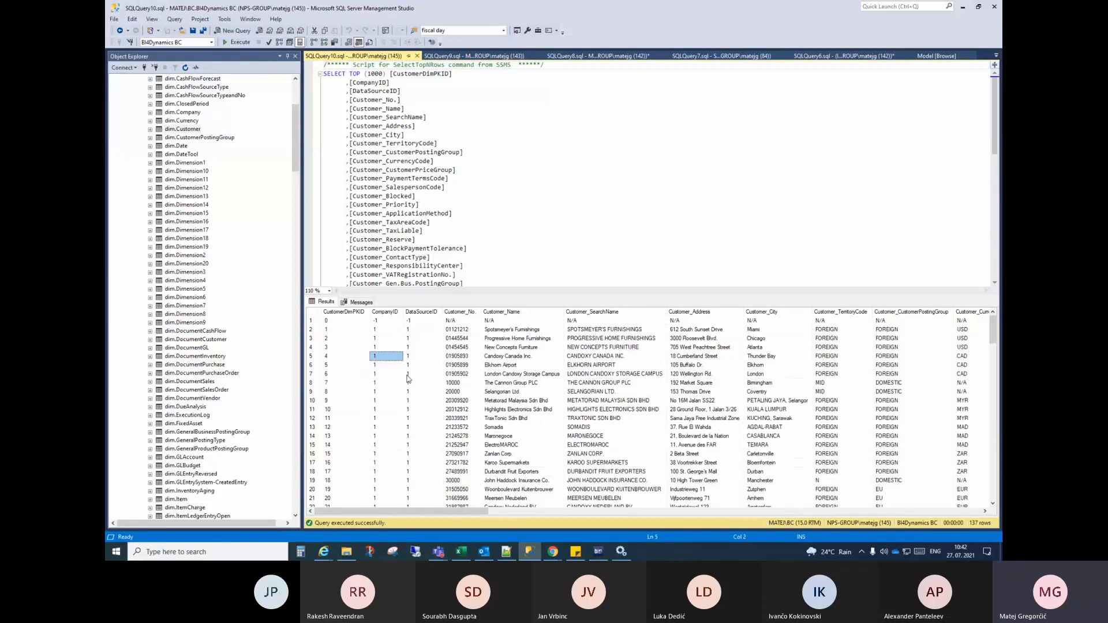
{"action": "scroll", "coordinate": [408, 378], "scroll_direction": "down", "scroll_amount": 18}
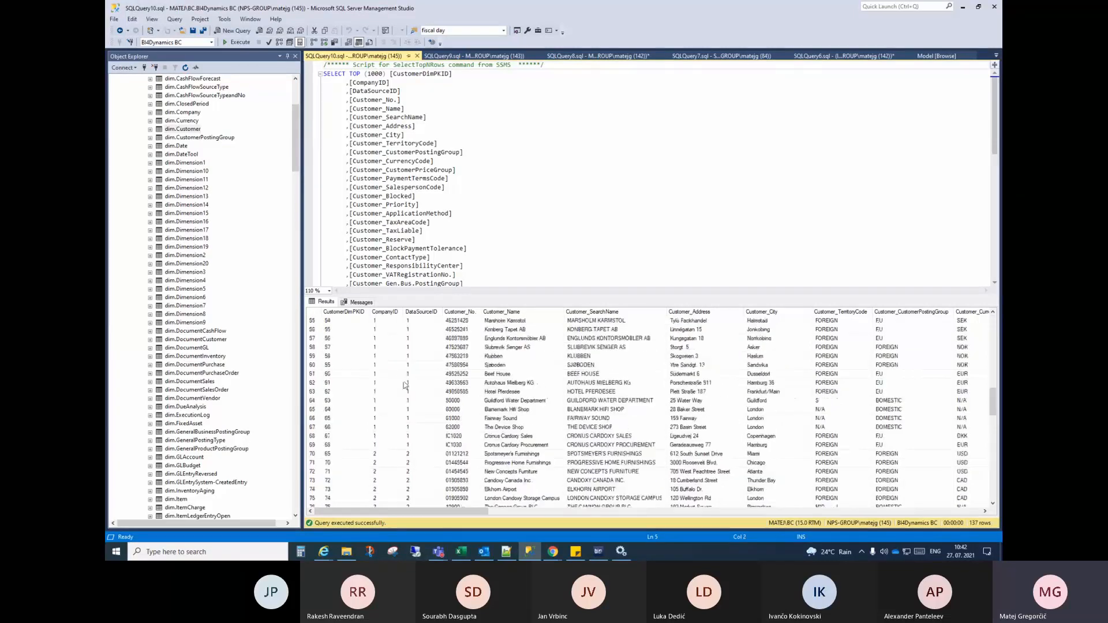
{"action": "scroll", "coordinate": [406, 385], "scroll_direction": "down", "scroll_amount": 2}
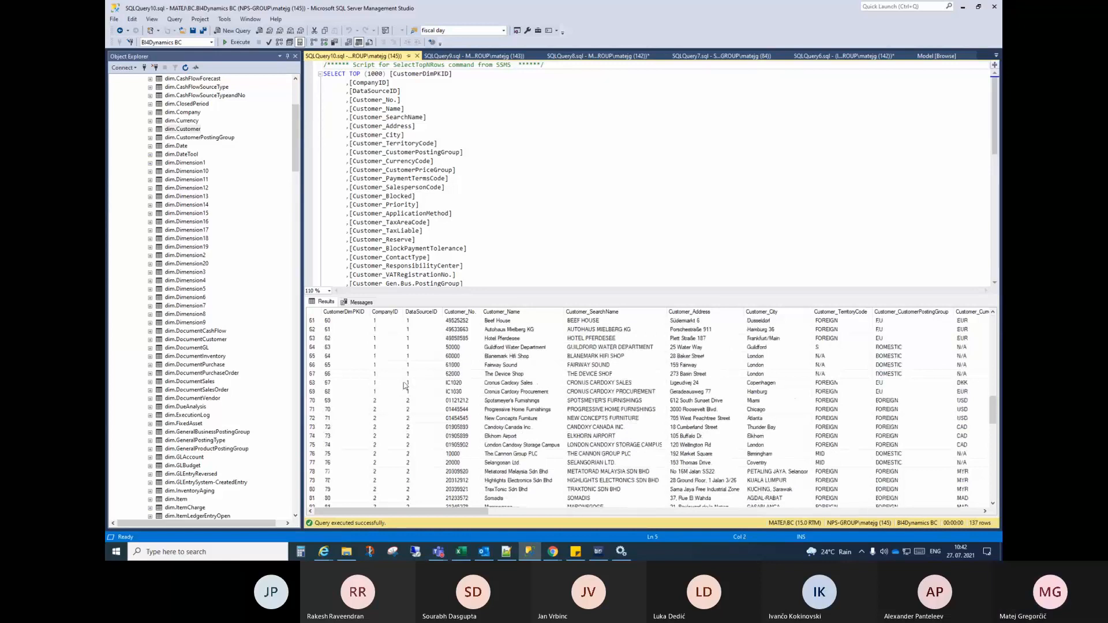
{"action": "left_click_drag", "start_coordinate": [439, 511], "coordinate": [933, 502]}
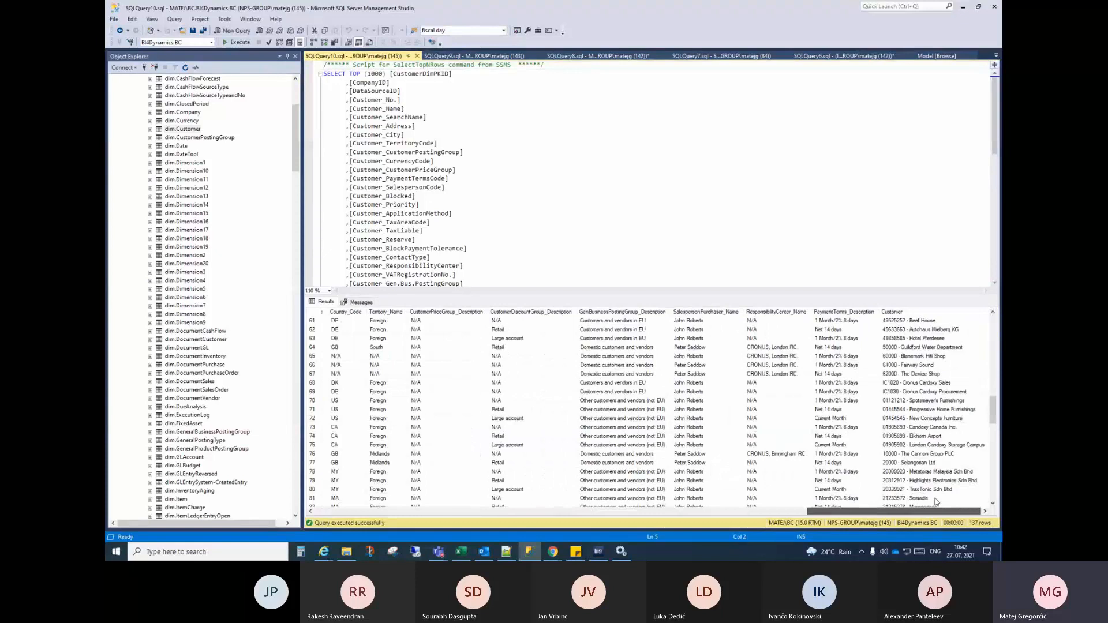
{"action": "left_click_drag", "start_coordinate": [935, 512], "coordinate": [381, 527]}
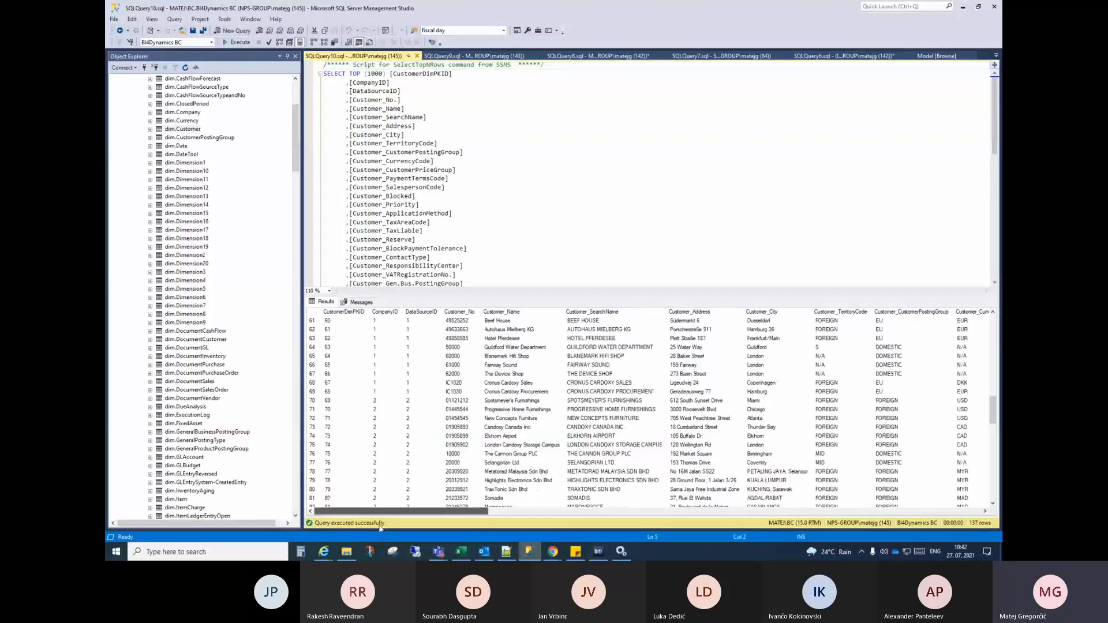
Compare the separate Customer_No. and Customer_Name columns with the combined Customer column at the end of the dim.Customer results
{"action": "left_click", "coordinate": [472, 316]}
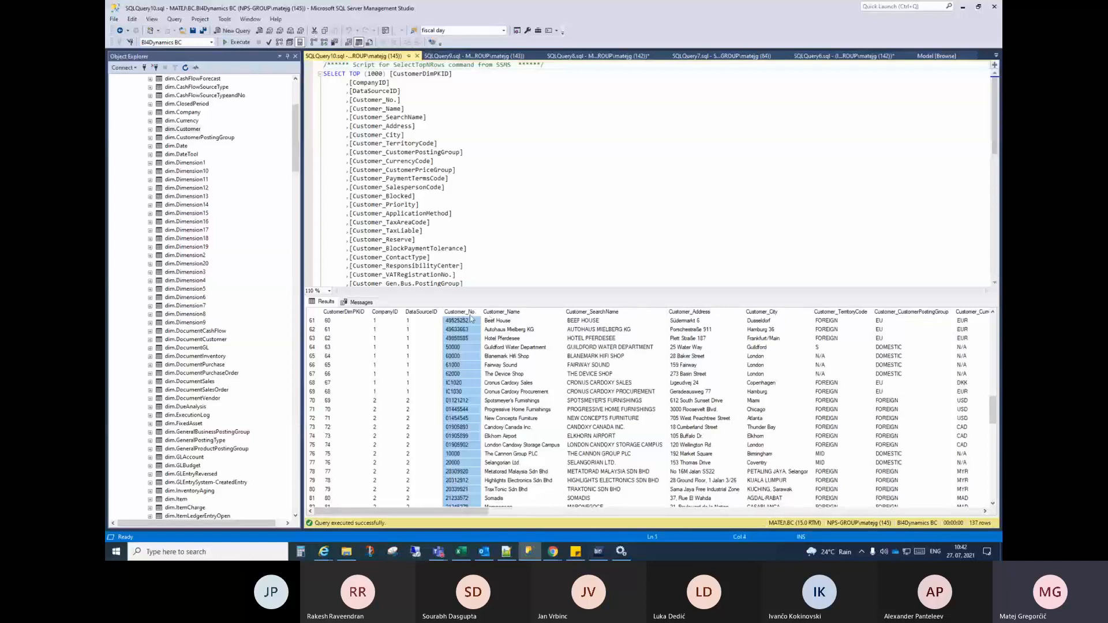
{"action": "left_click", "coordinate": [505, 315]}
{"action": "left_click_drag", "start_coordinate": [471, 513], "coordinate": [954, 516]}
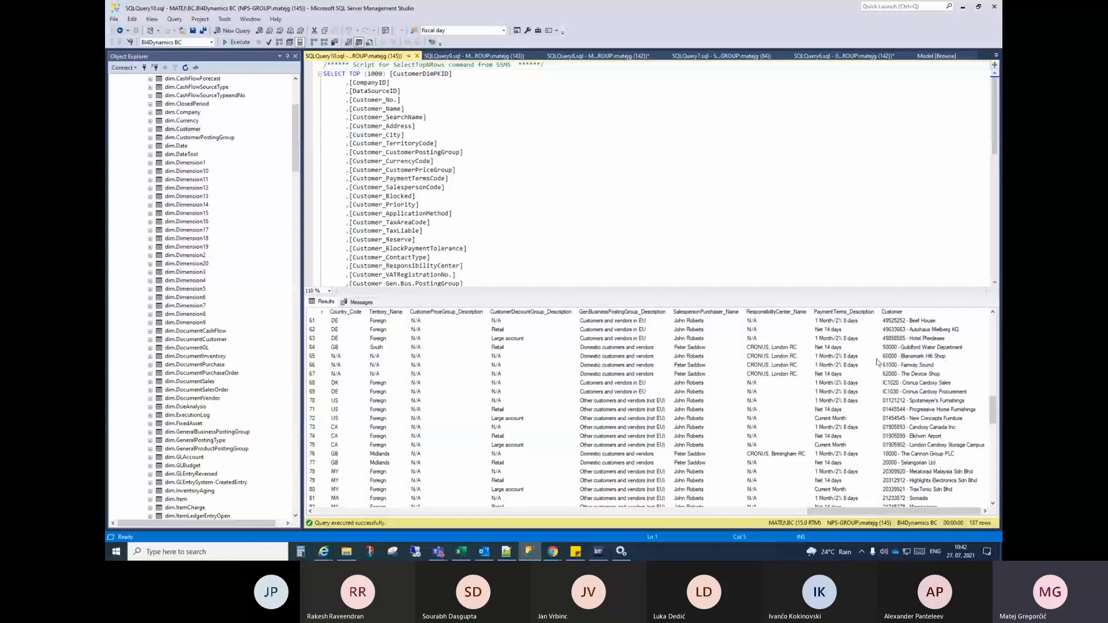
{"action": "left_click", "coordinate": [906, 315]}
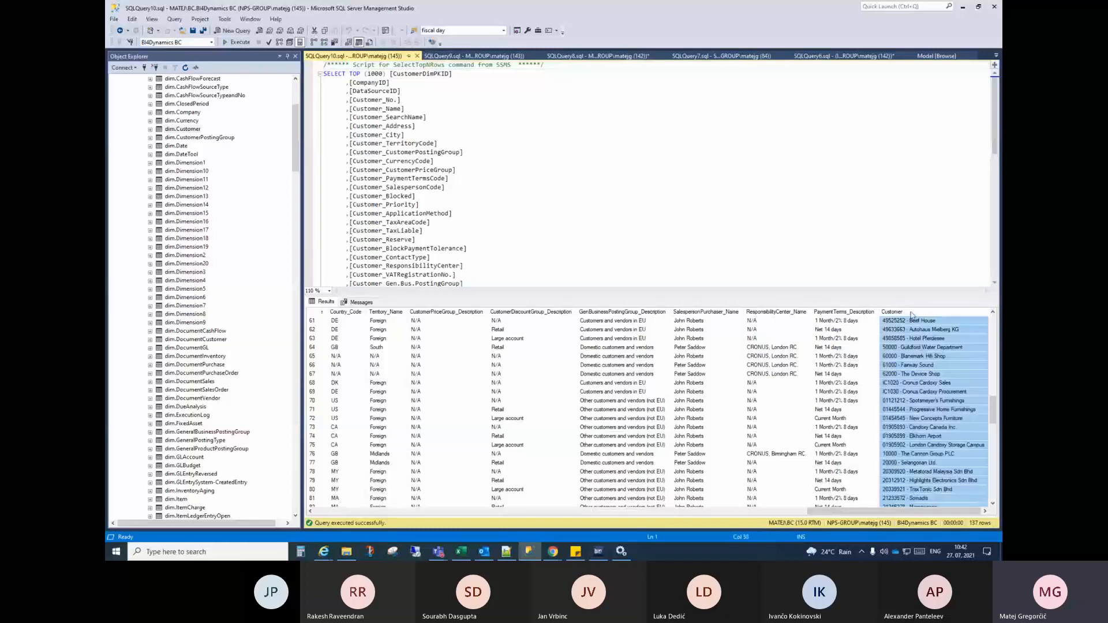
{"action": "left_click", "coordinate": [909, 321]}
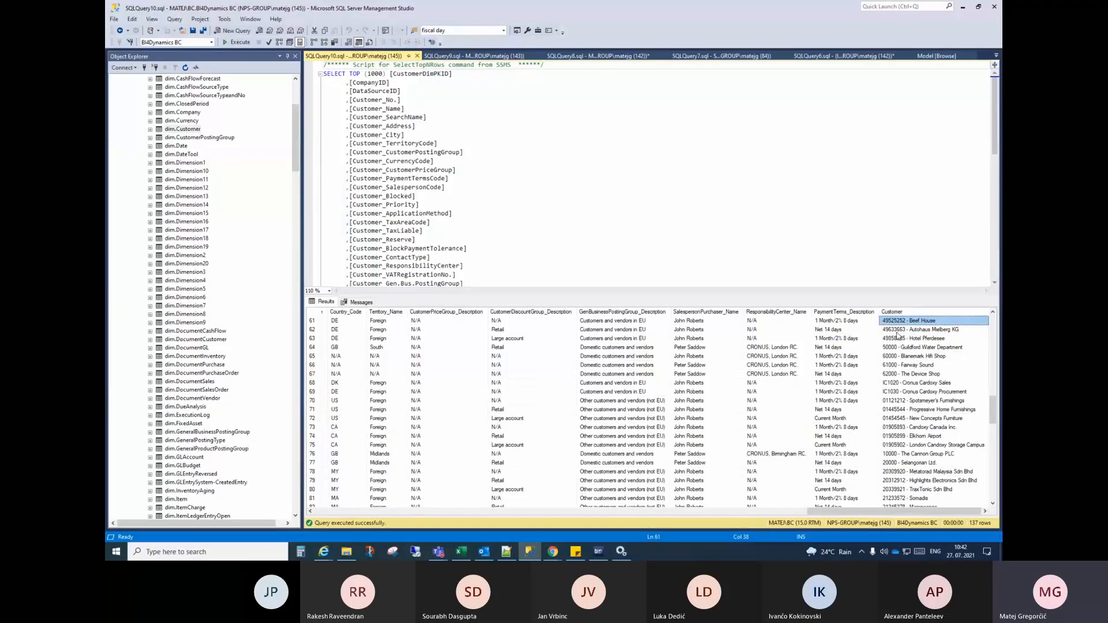
{"action": "left_click", "coordinate": [927, 330]}
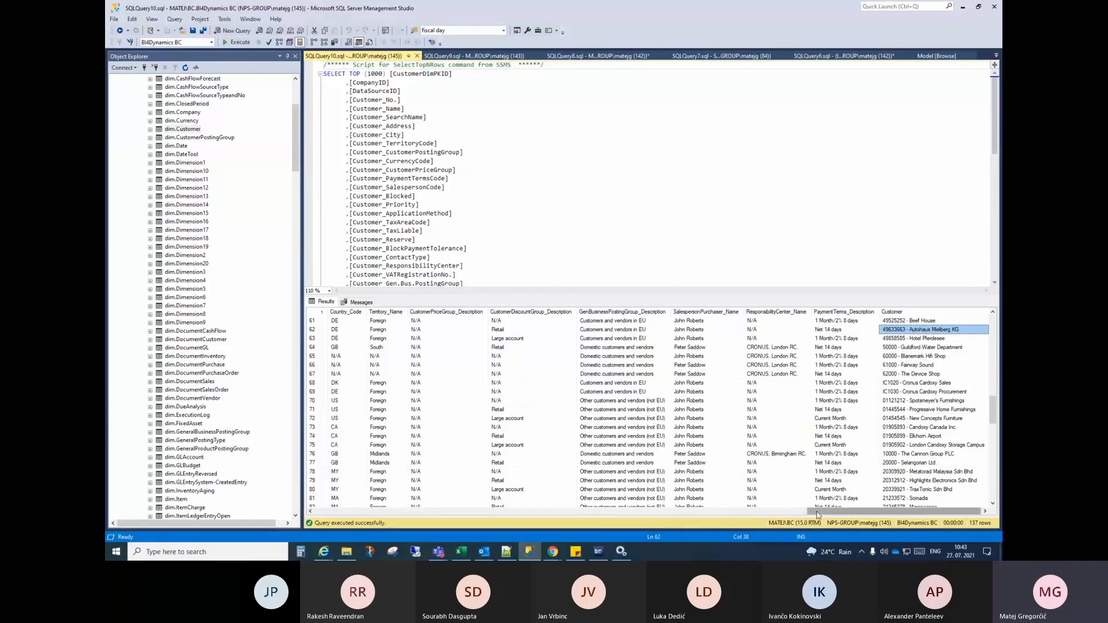
{"action": "mouse_move", "coordinate": [808, 511]}
{"action": "left_mouse_down"}
{"action": "mouse_move", "coordinate": [449, 514]}
{"action": "mouse_move", "coordinate": [808, 514]}
{"action": "left_mouse_up"}
Switch to Excel, inspect the Net Sales and Net Sales ACY values in both pivot tables, and return to BI4Dynamics
{"action": "left_click", "coordinate": [598, 551]}
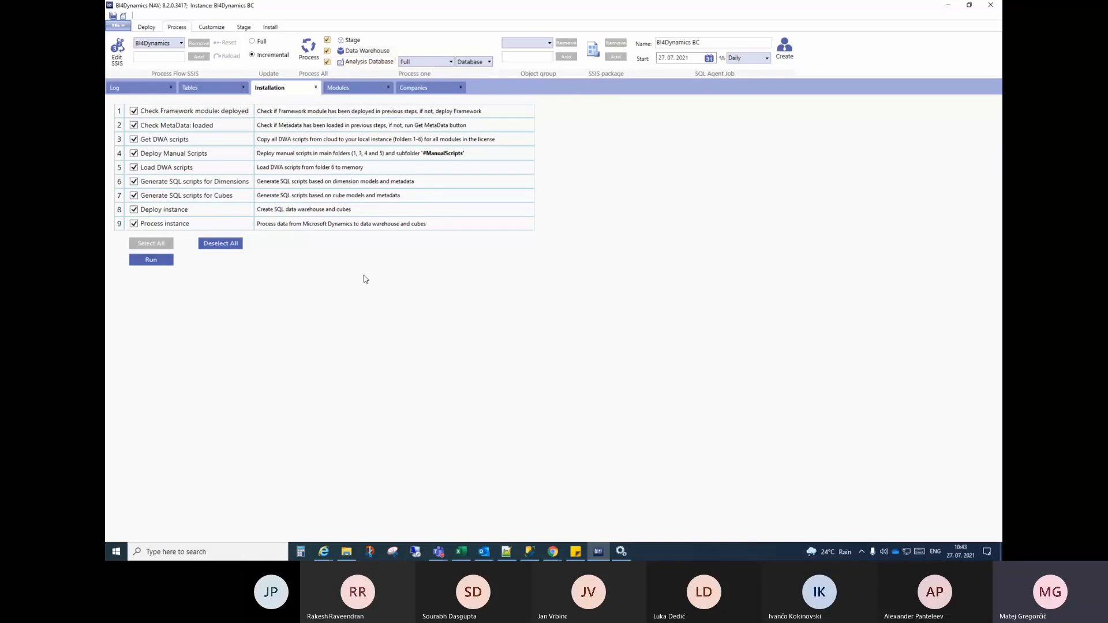
{"action": "left_click", "coordinate": [462, 553]}
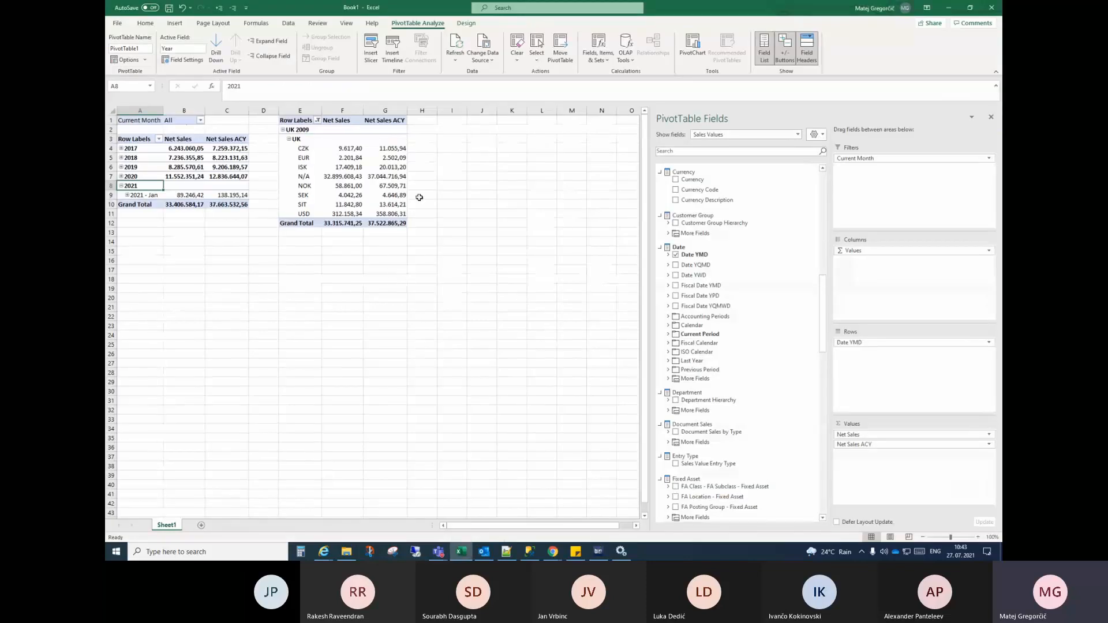
{"action": "left_click", "coordinate": [370, 176]}
{"action": "left_click", "coordinate": [227, 176]}
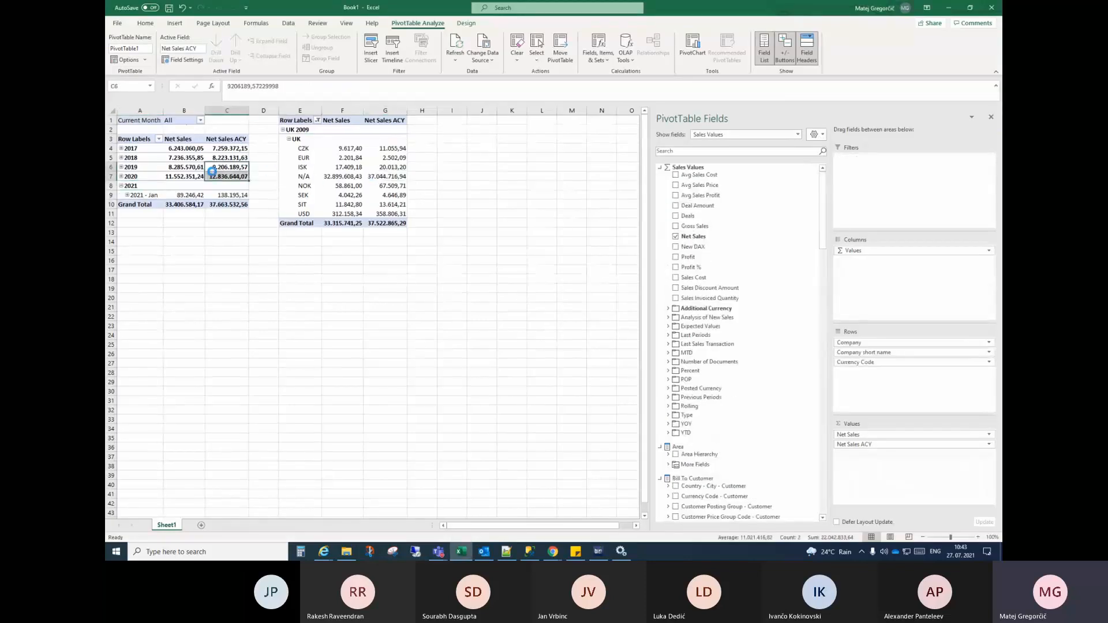
{"action": "left_click", "coordinate": [327, 177]}
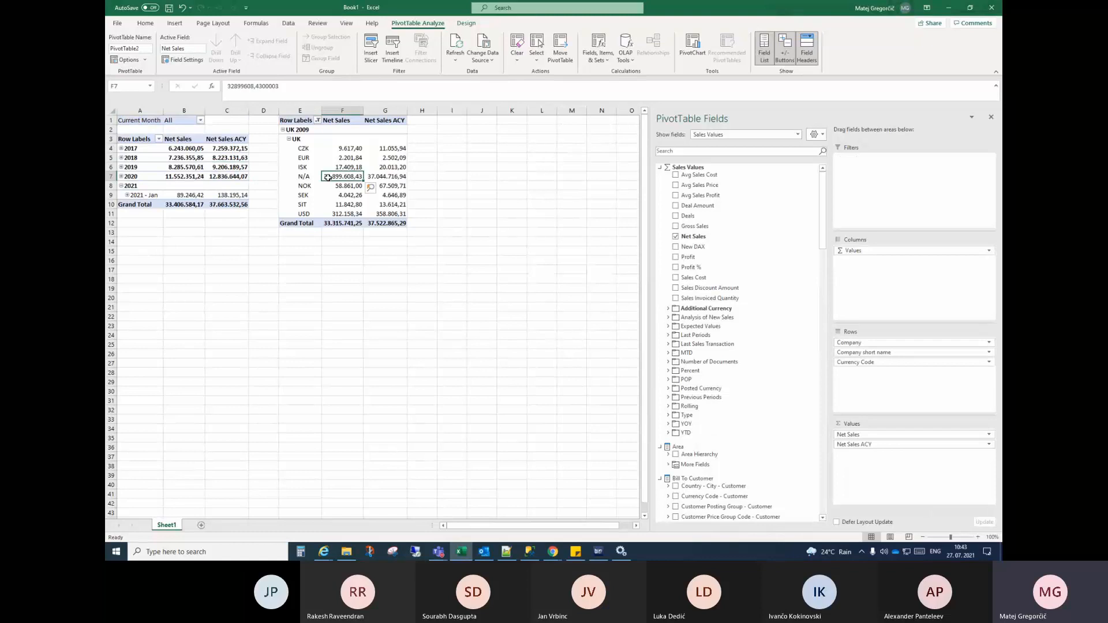
{"action": "left_click", "coordinate": [947, 8]}
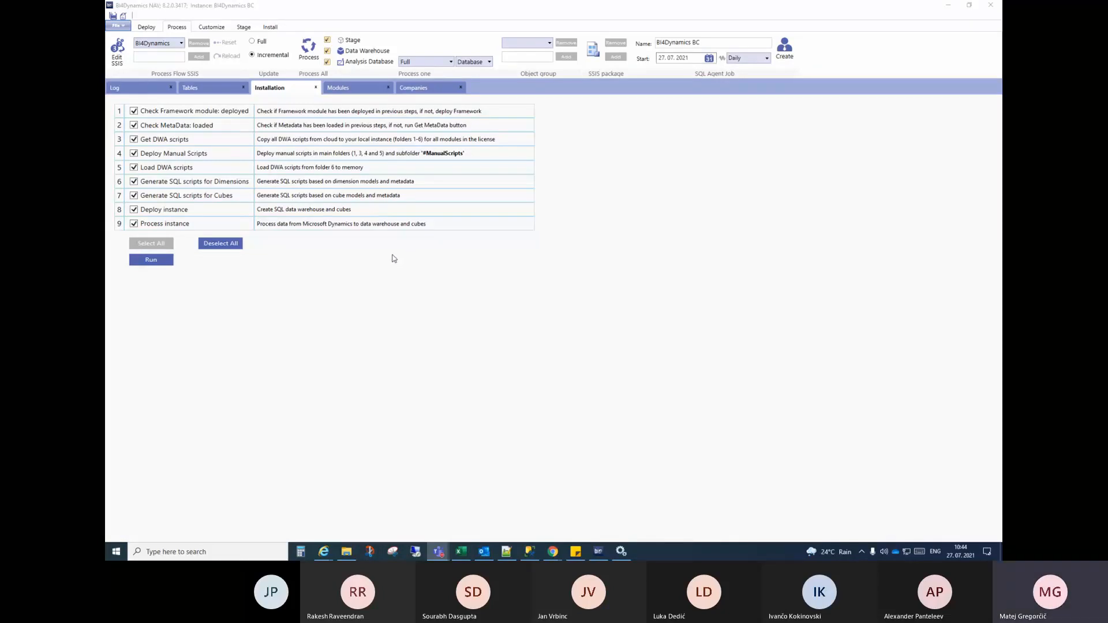
Close the Installation, Modules, Companies and Tables pages so only the log stays open
{"action": "left_click", "coordinate": [316, 87]}
{"action": "left_click", "coordinate": [316, 88]}
{"action": "left_click", "coordinate": [316, 88]}
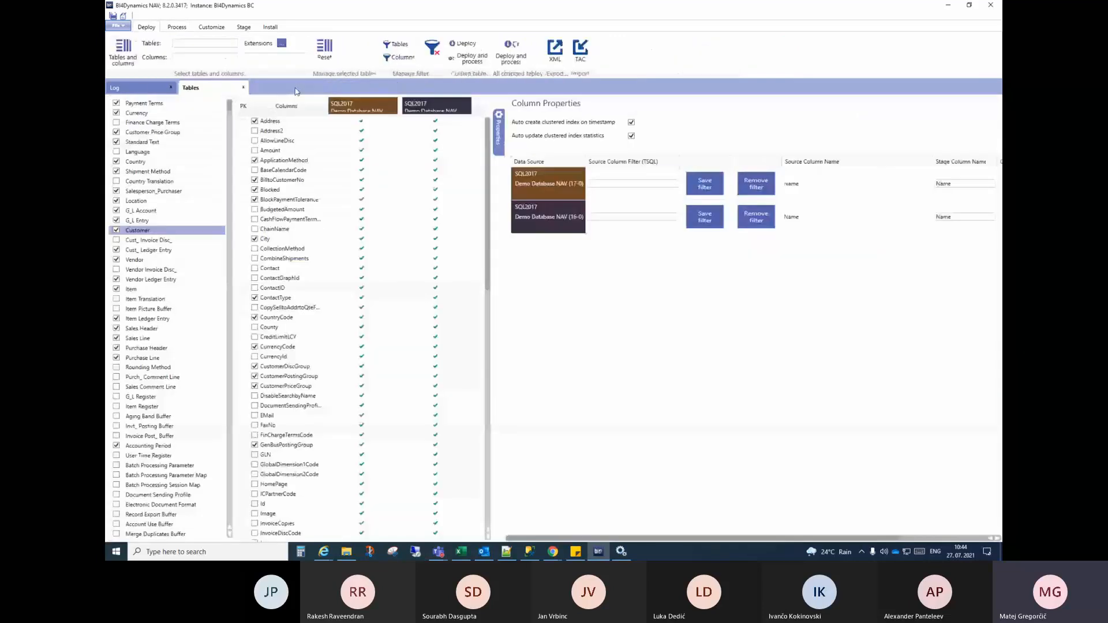
{"action": "left_click", "coordinate": [244, 87]}
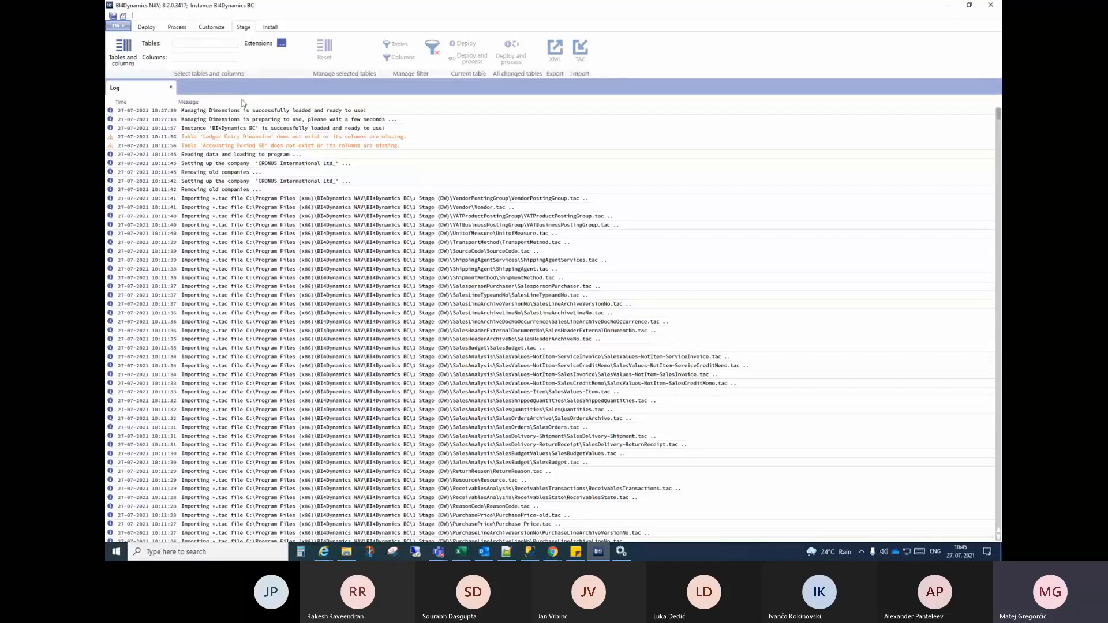
Show the deployment options, and open the company and module settings of the instance
{"action": "left_click", "coordinate": [148, 29]}
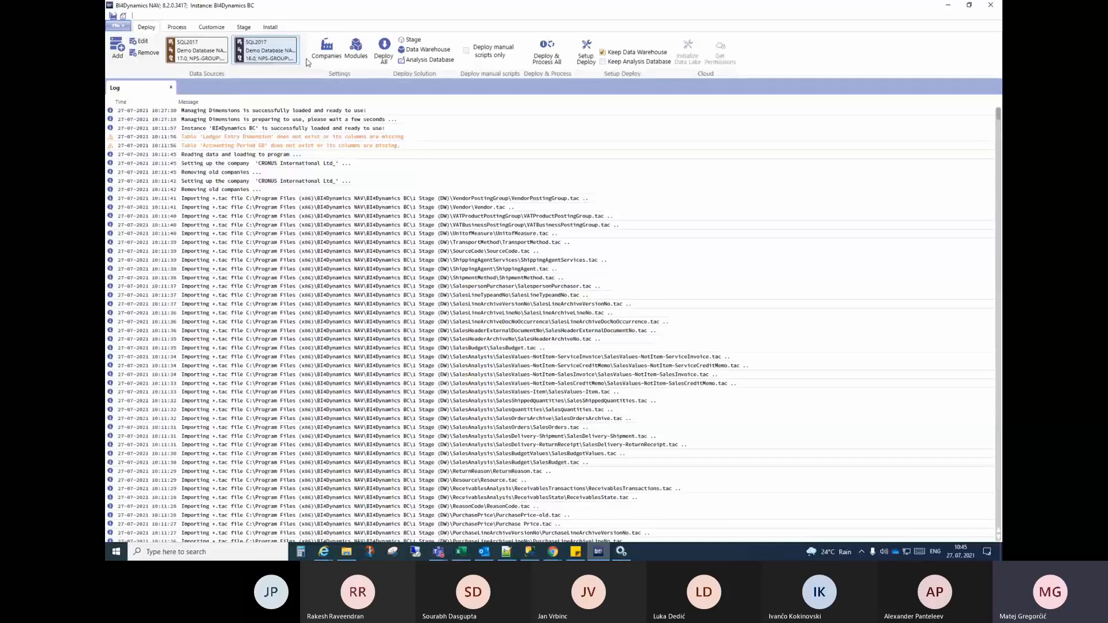
{"action": "left_click", "coordinate": [355, 62]}
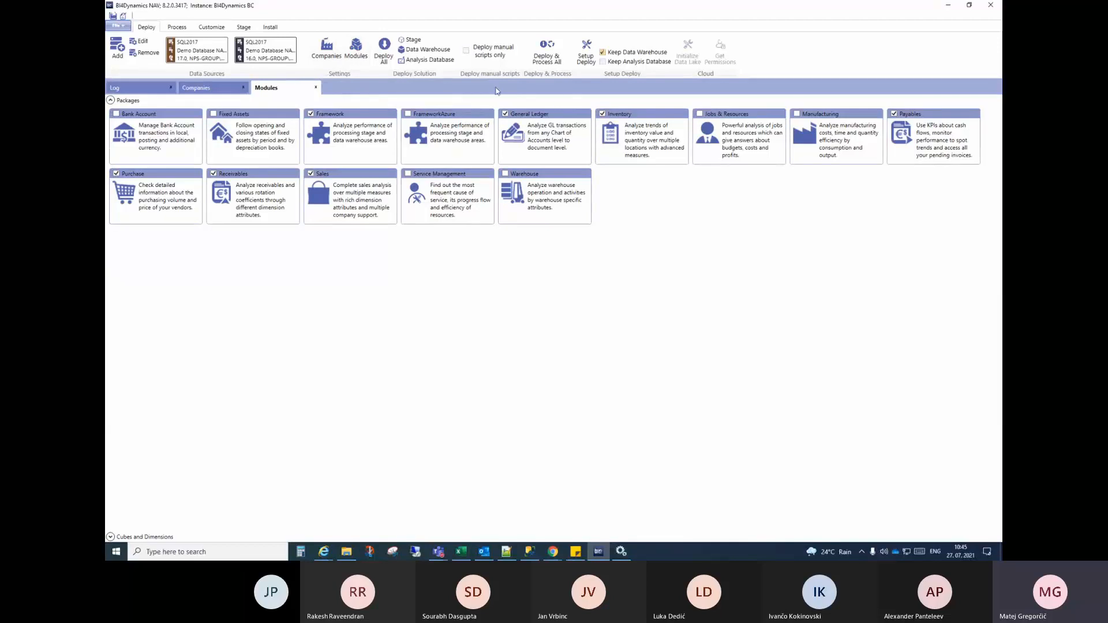
Bring up the 3 Dimensions (DW) folder in File Explorer, and return to BI4Dynamics to open the list of installation steps
{"action": "left_click", "coordinate": [346, 551]}
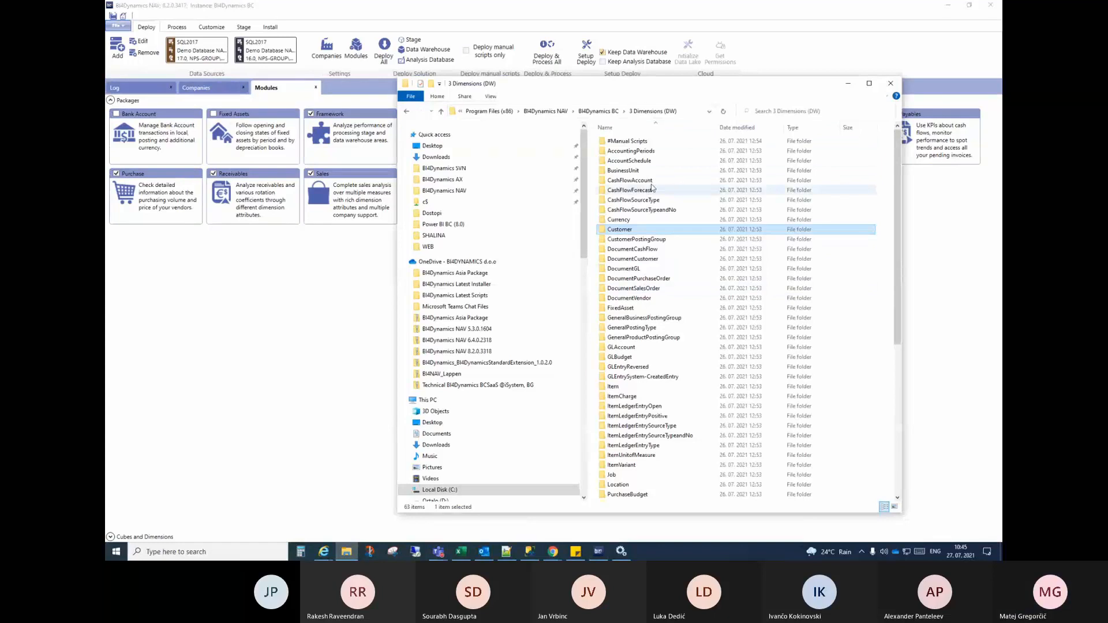
{"action": "left_click_drag", "start_coordinate": [681, 87], "coordinate": [713, 189]}
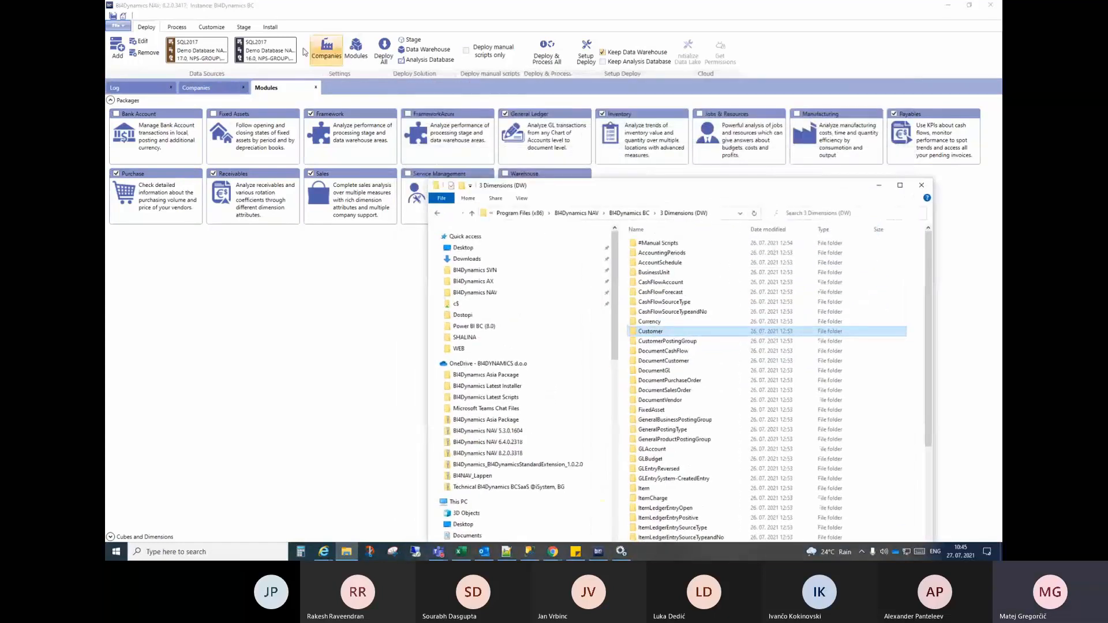
{"action": "left_click", "coordinate": [215, 29]}
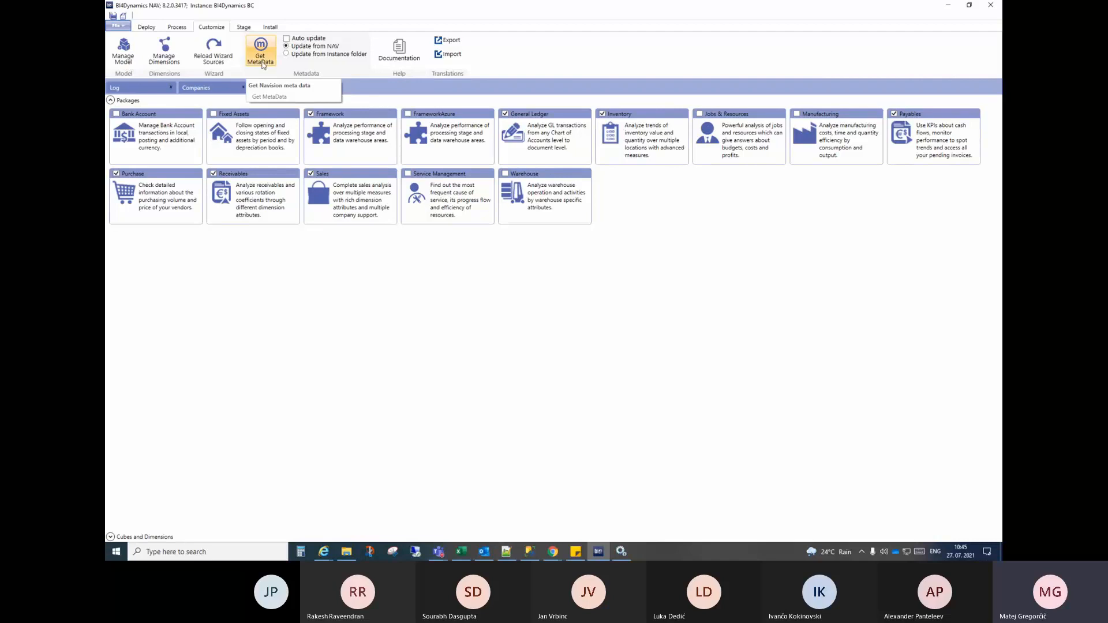
{"action": "left_click", "coordinate": [263, 63]}
{"action": "left_click", "coordinate": [267, 29]}
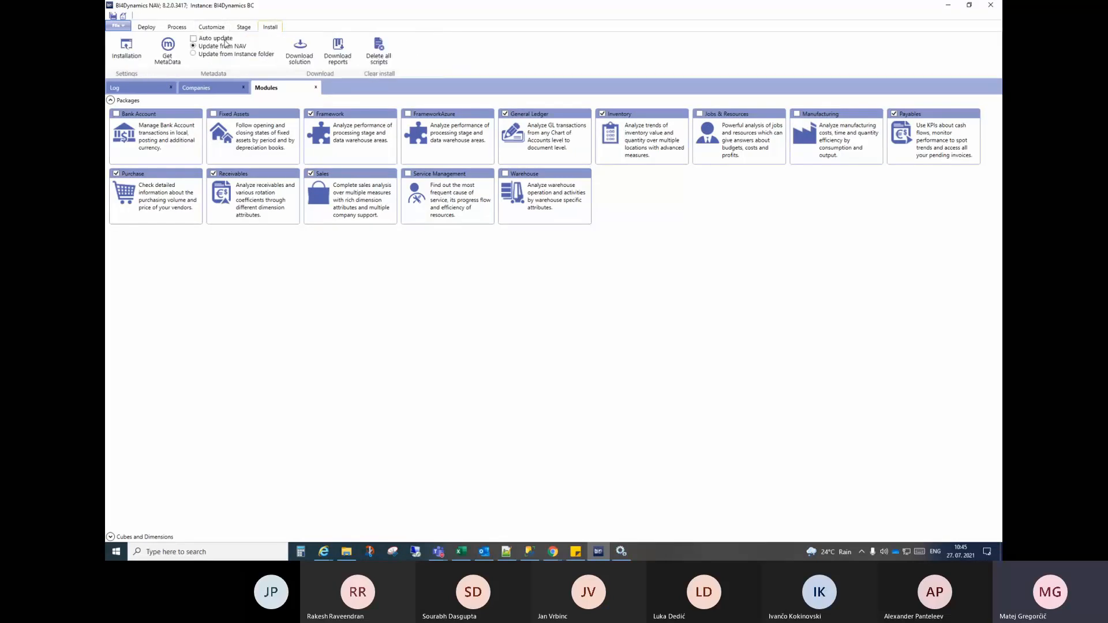
{"action": "left_click", "coordinate": [126, 49]}
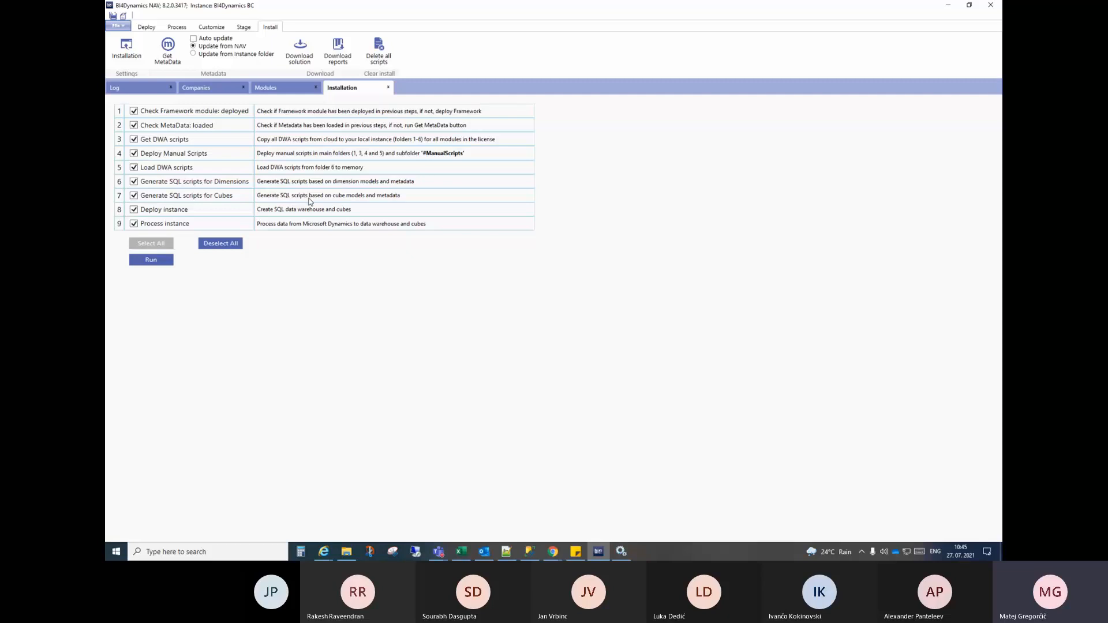
Switch to File Explorer and open the 1 dim.[CreateTableCustomer] script from the Customer dimension folder in Notepad++
{"action": "left_click", "coordinate": [348, 552]}
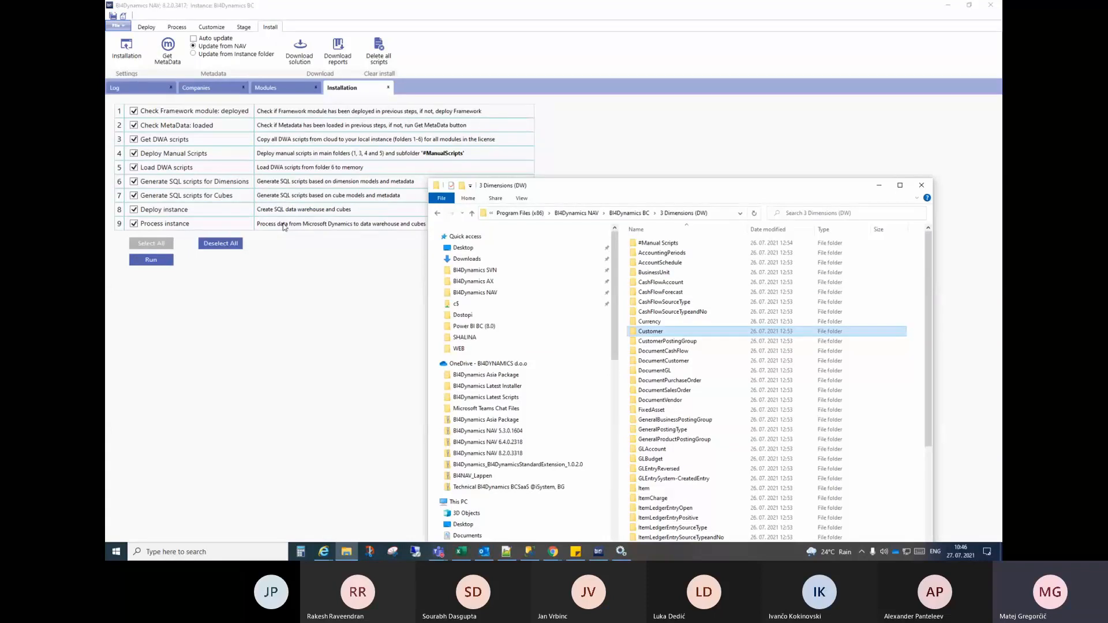
{"action": "double_click", "coordinate": [658, 332]}
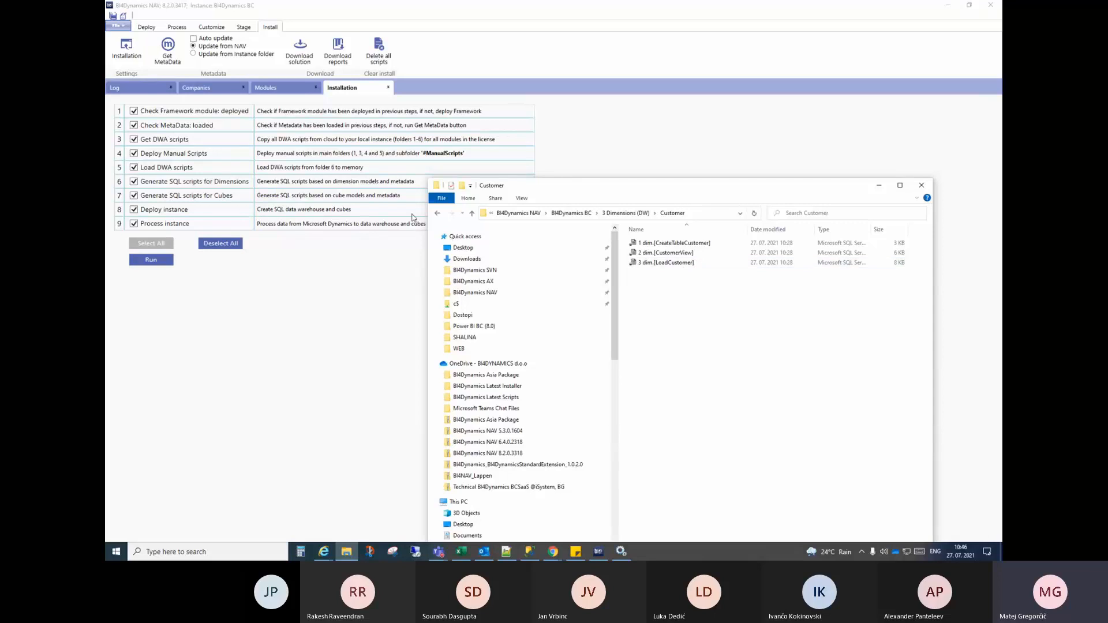
{"action": "left_click", "coordinate": [683, 246]}
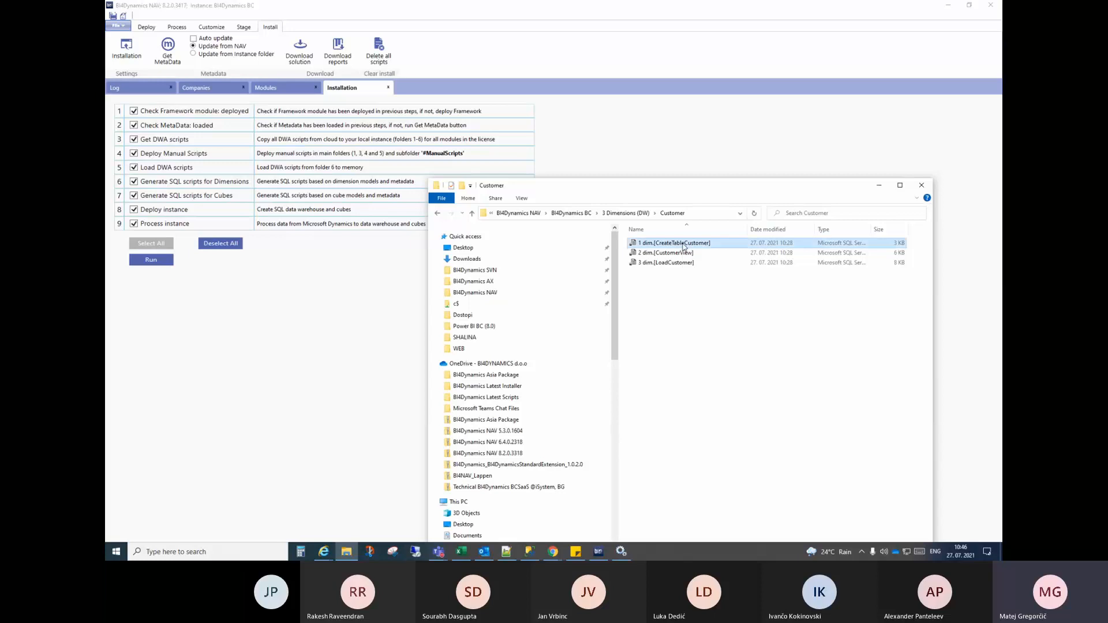
{"action": "right_click", "coordinate": [683, 245]}
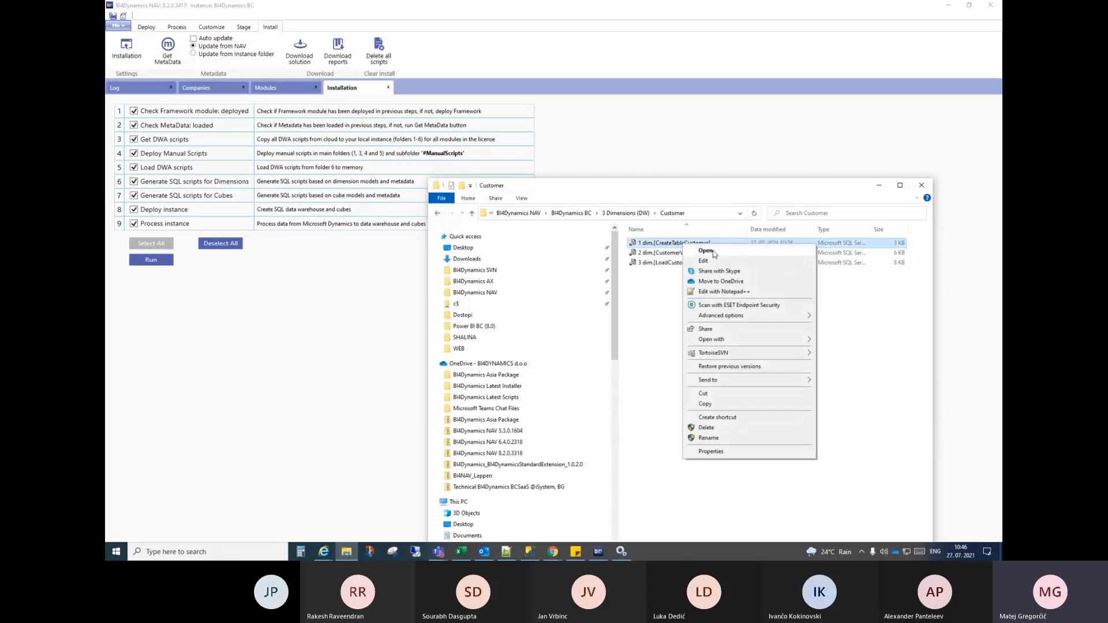
{"action": "left_click", "coordinate": [723, 292]}
{"action": "left_click", "coordinate": [582, 316]}
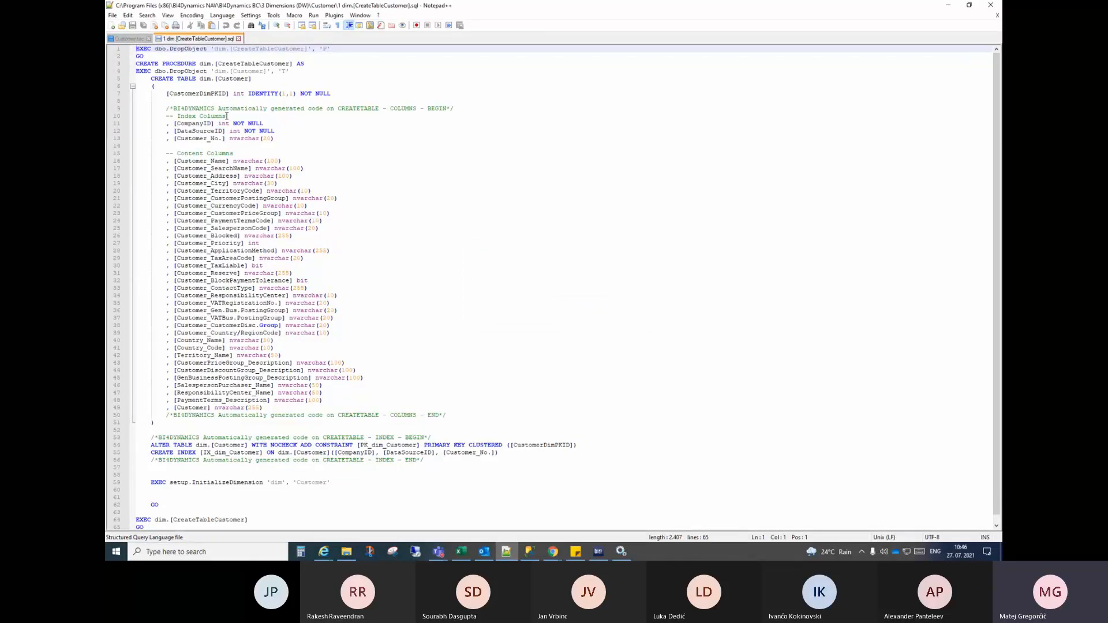
Highlight the Customer_Name column definition, and look up the Name field's FieldLen in the Customer metadata results in SQL Server Management Studio
{"action": "left_click_drag", "start_coordinate": [176, 161], "coordinate": [251, 165]}
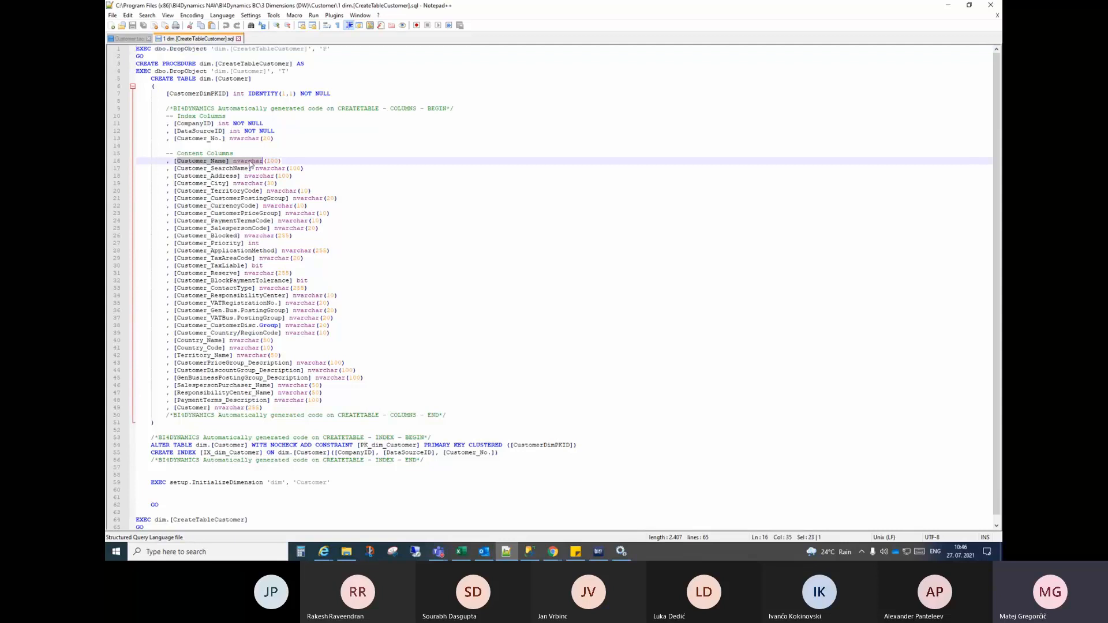
{"action": "left_click", "coordinate": [271, 162]}
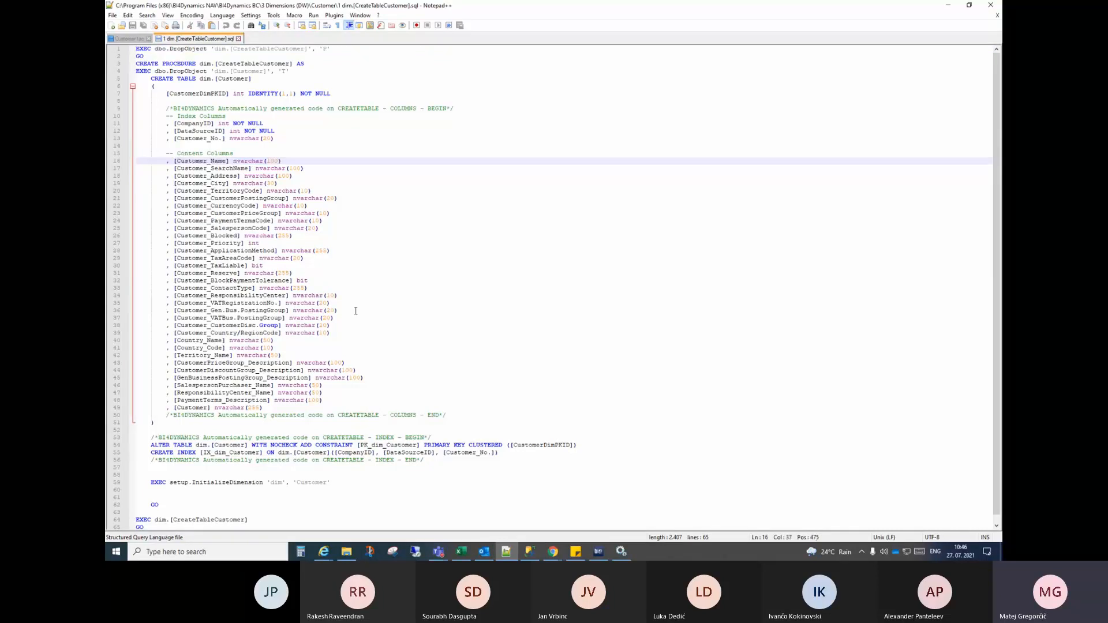
{"action": "left_click", "coordinate": [534, 553]}
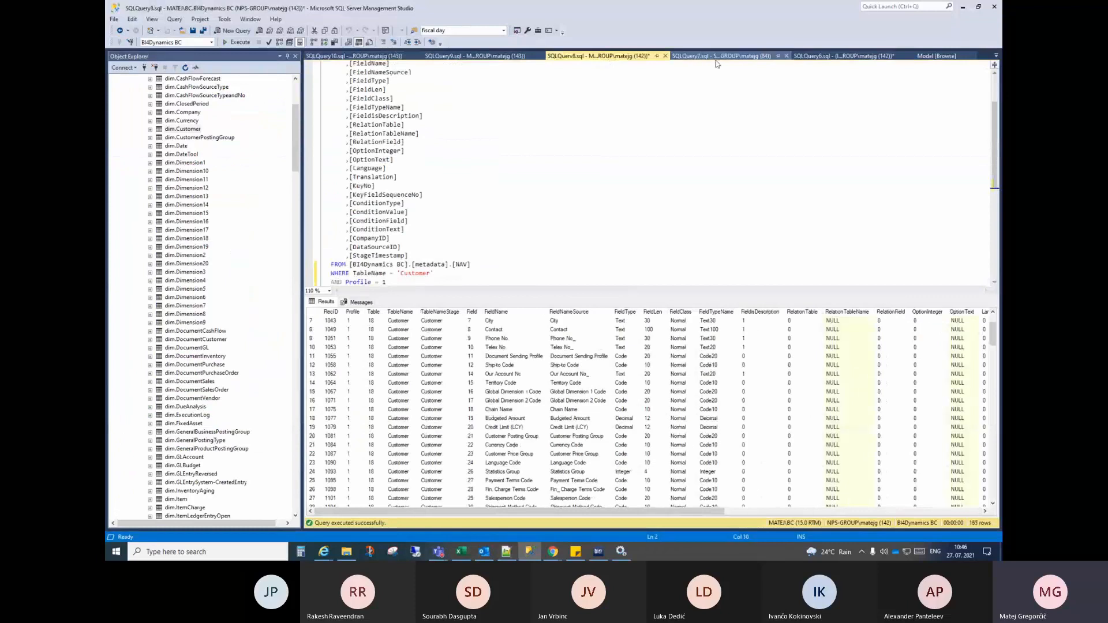
{"action": "scroll", "coordinate": [394, 341], "scroll_direction": "up", "scroll_amount": 2}
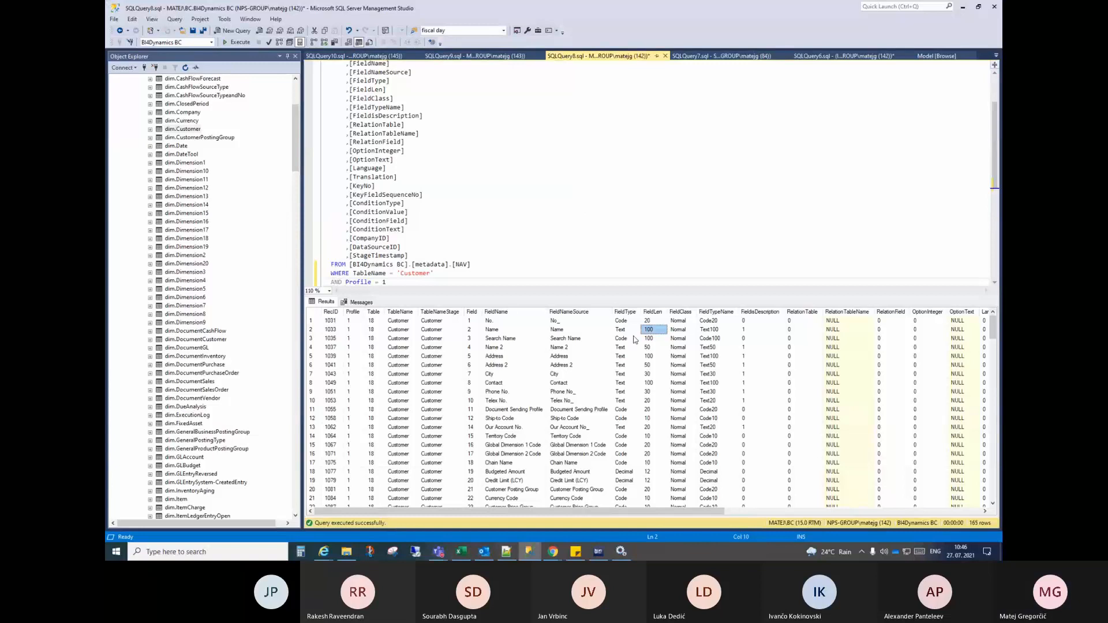
Return to the script in Notepad++, examine the nvarchar length of the Customer_Name column, and switch back to BI4Dynamics
{"action": "left_click", "coordinate": [506, 551]}
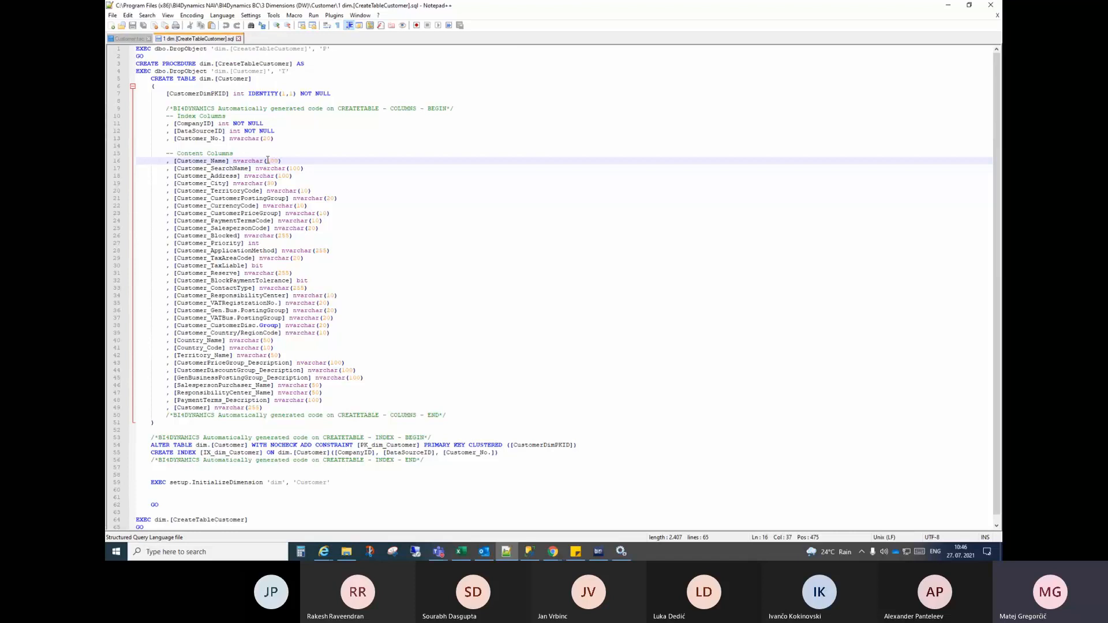
{"action": "left_click_drag", "start_coordinate": [269, 161], "coordinate": [279, 160]}
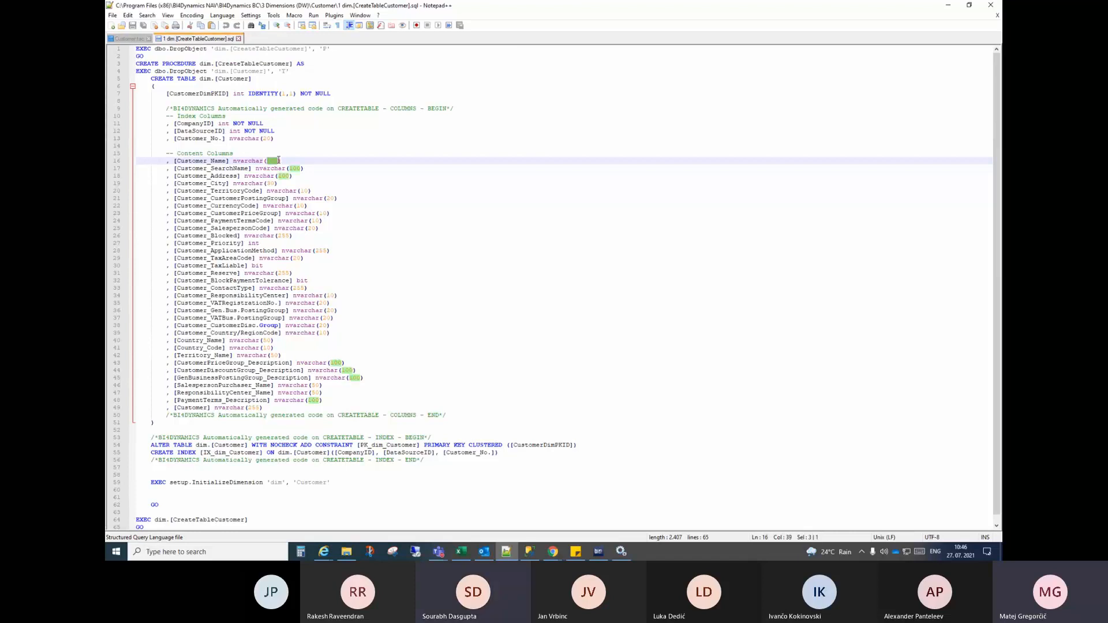
{"action": "left_click", "coordinate": [317, 162]}
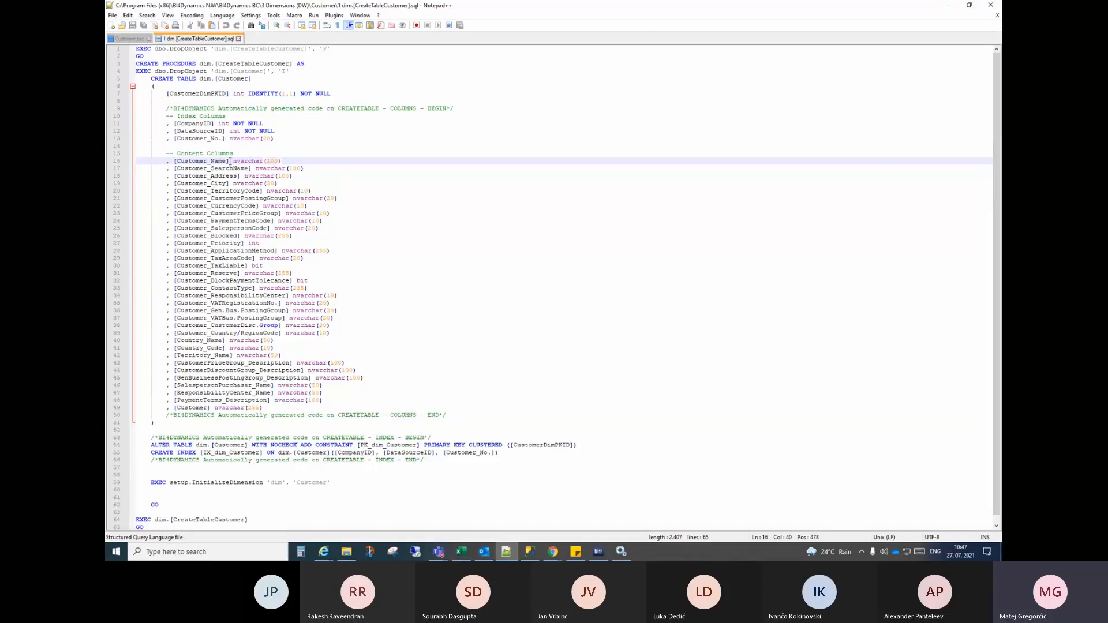
{"action": "left_click", "coordinate": [240, 161]}
{"action": "double_click", "coordinate": [273, 161]}
{"action": "left_click", "coordinate": [271, 161]}
{"action": "left_click_drag", "start_coordinate": [266, 161], "coordinate": [272, 161]}
{"action": "left_click", "coordinate": [294, 164]}
{"action": "left_click", "coordinate": [598, 551]}
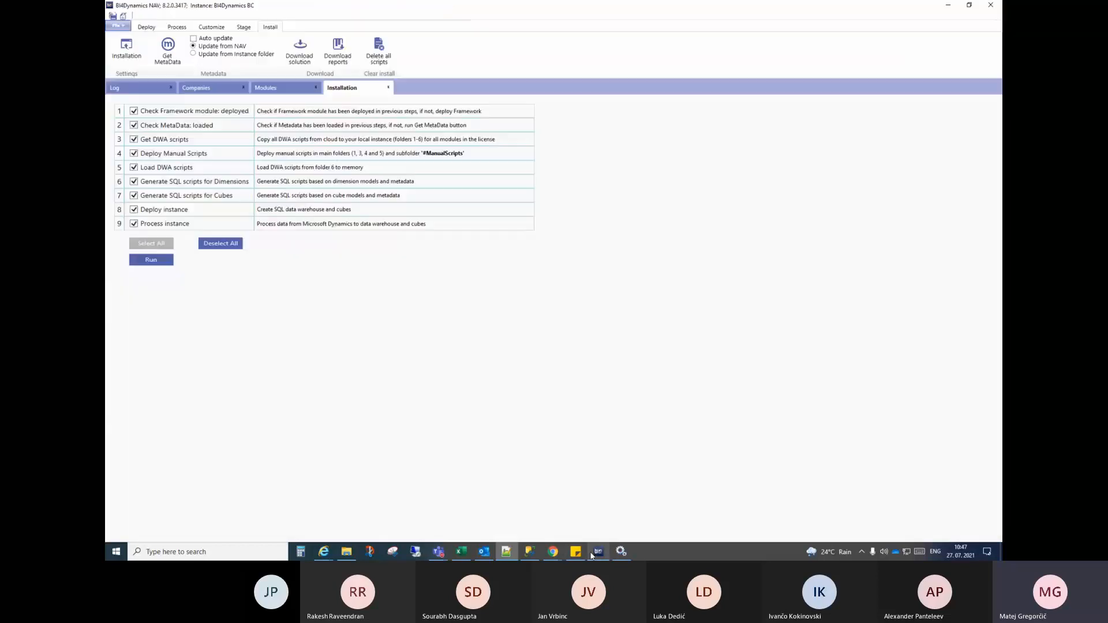